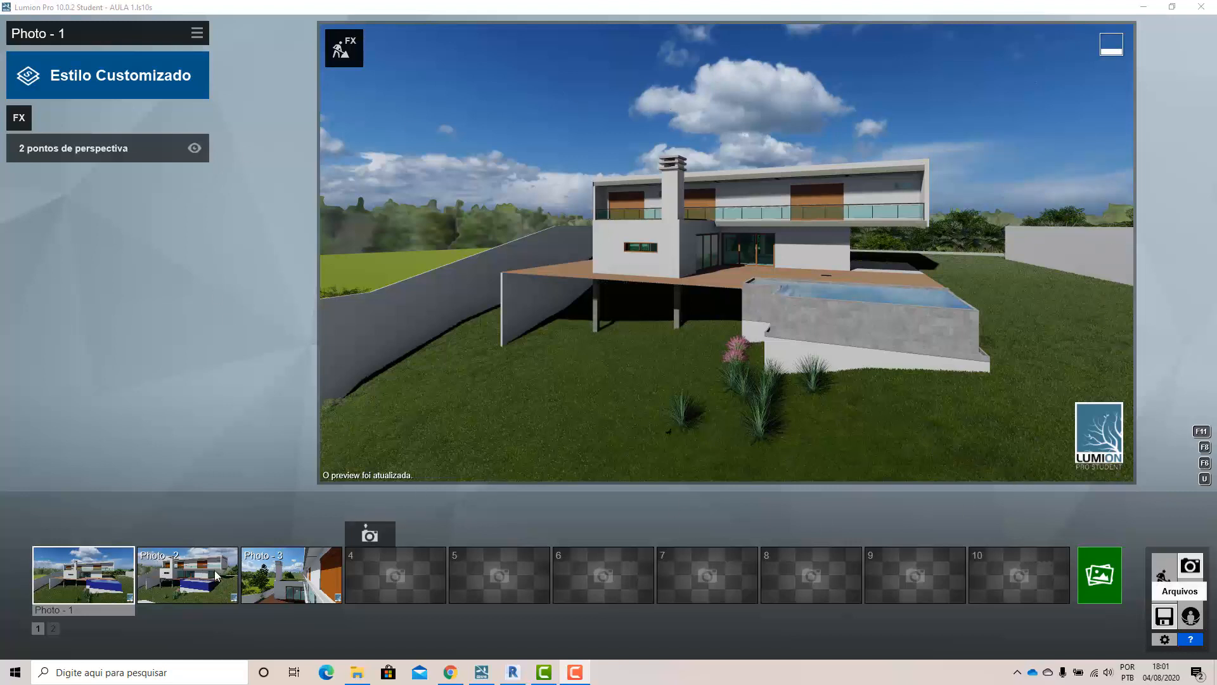
Render the Photo 3 view at the Email size of 1280x720 and save it as a JPG named "s" on the ARQUIVOS (F:) drive
left_click(155, 587)
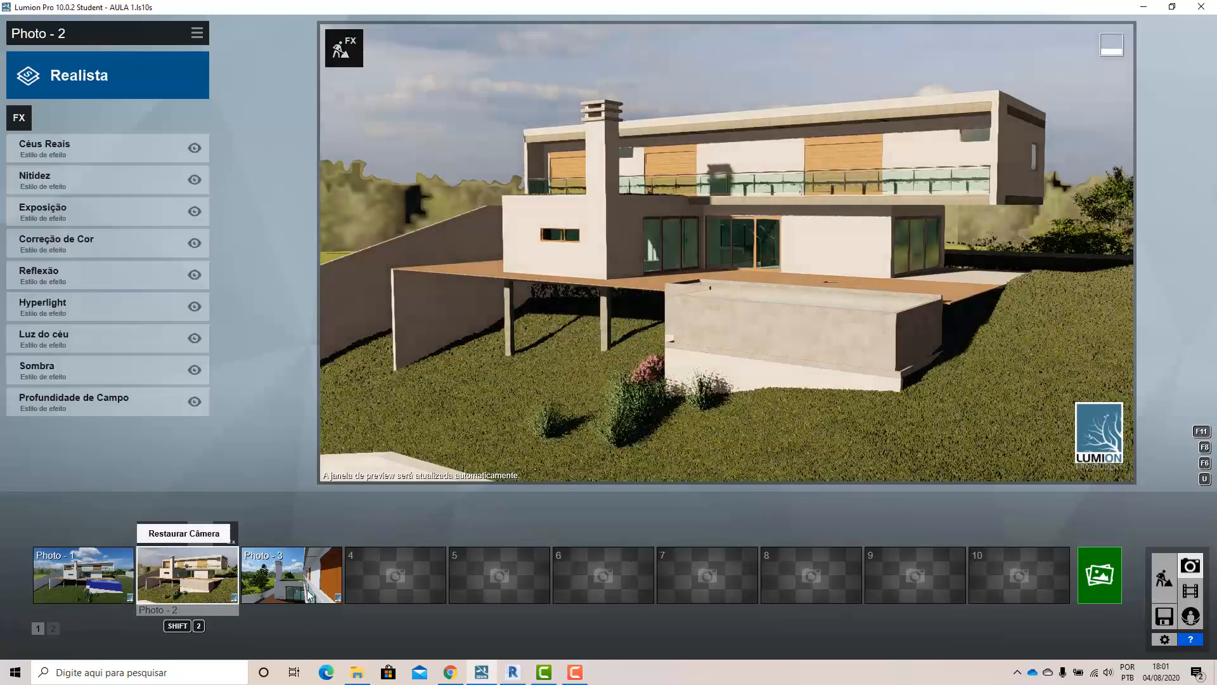
left_click(287, 580)
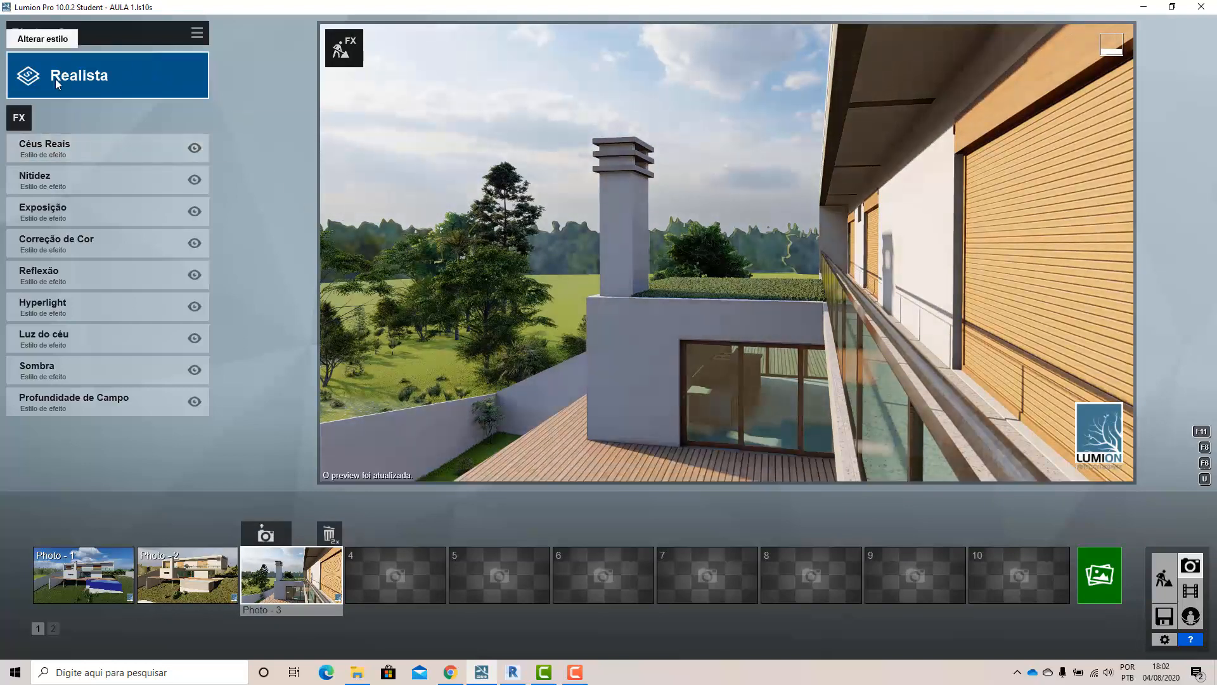
left_click(1100, 576)
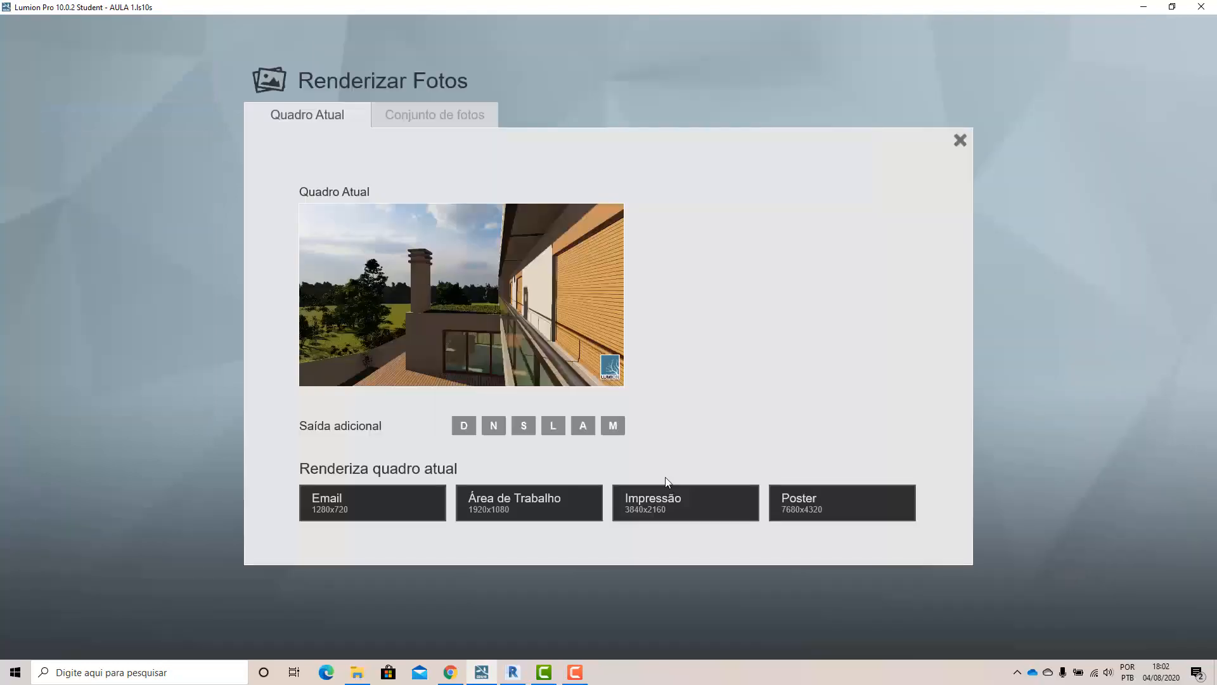
left_click(407, 501)
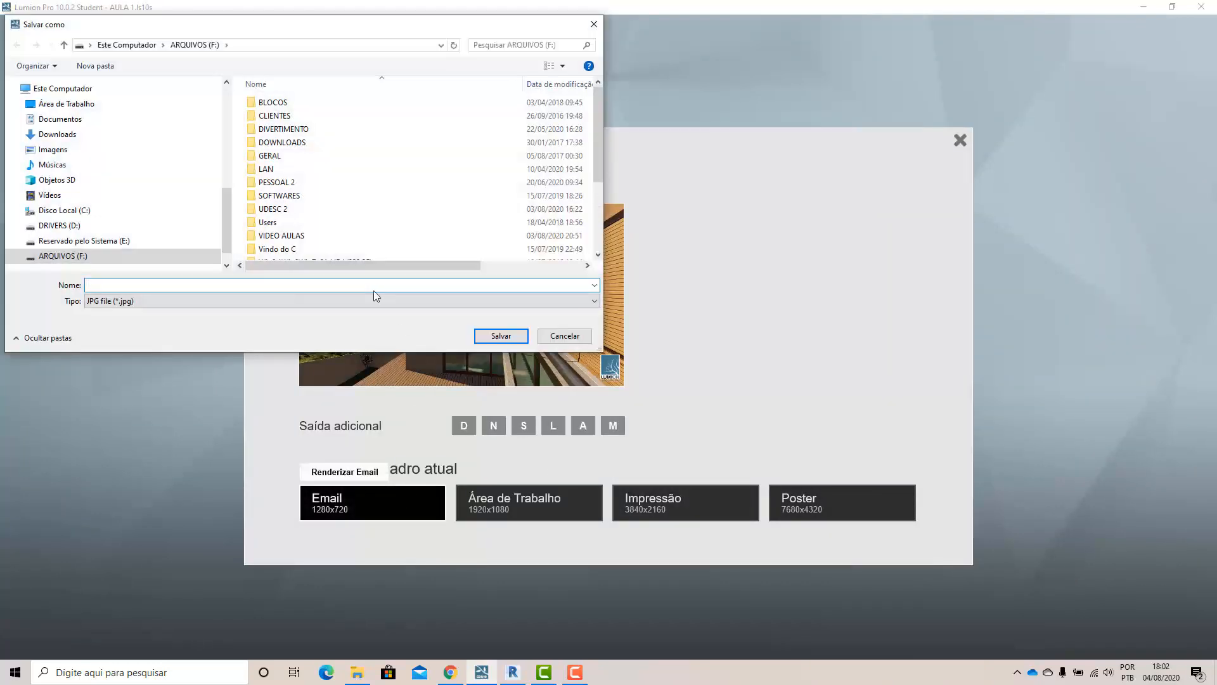
type("s")
left_click(515, 335)
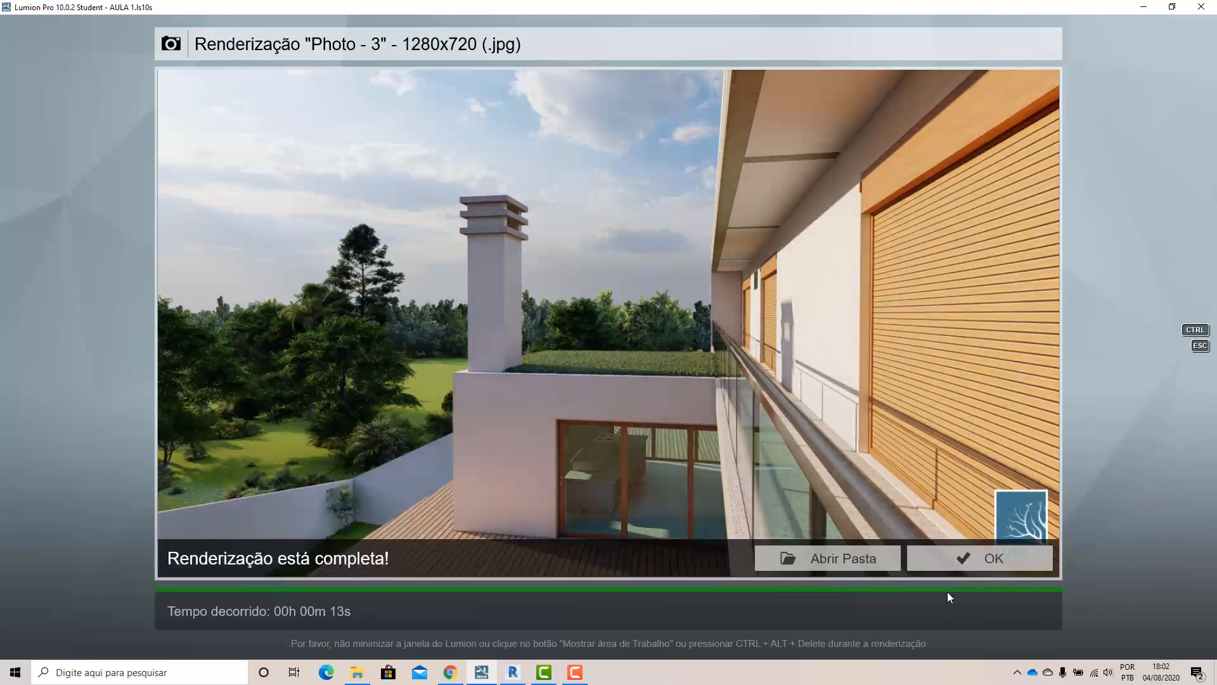
left_click(992, 561)
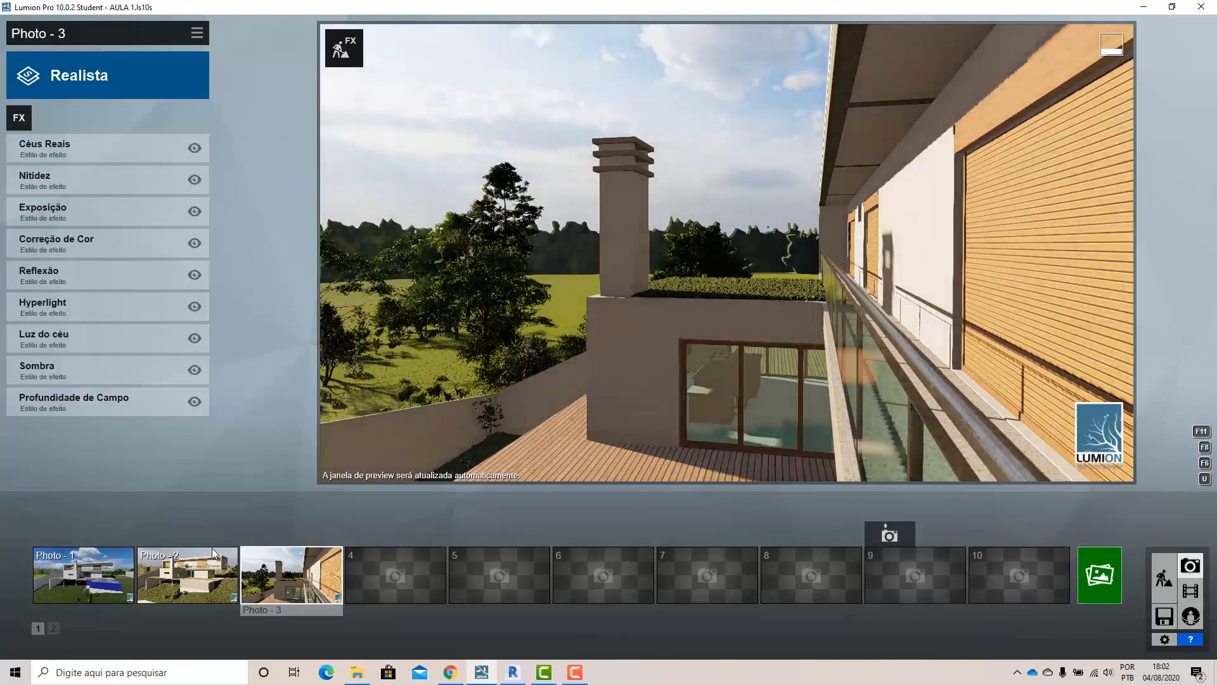
Clear all effects of the Realista style from Photo 2
left_click(197, 565)
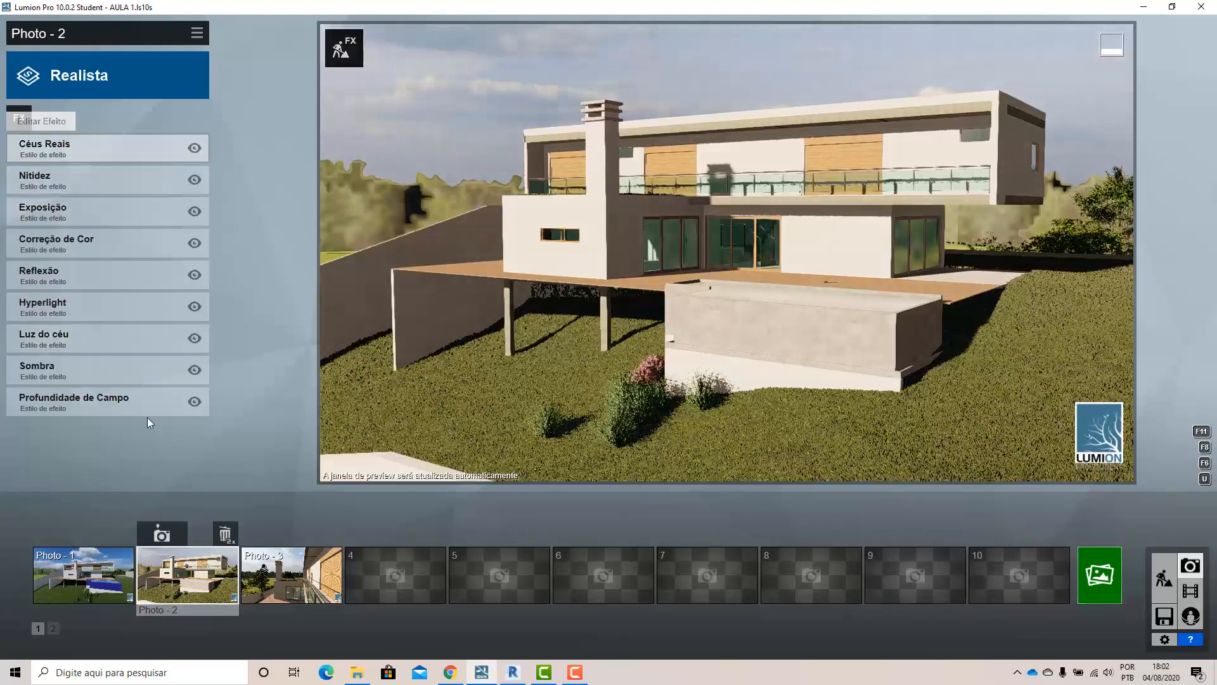
left_click(197, 33)
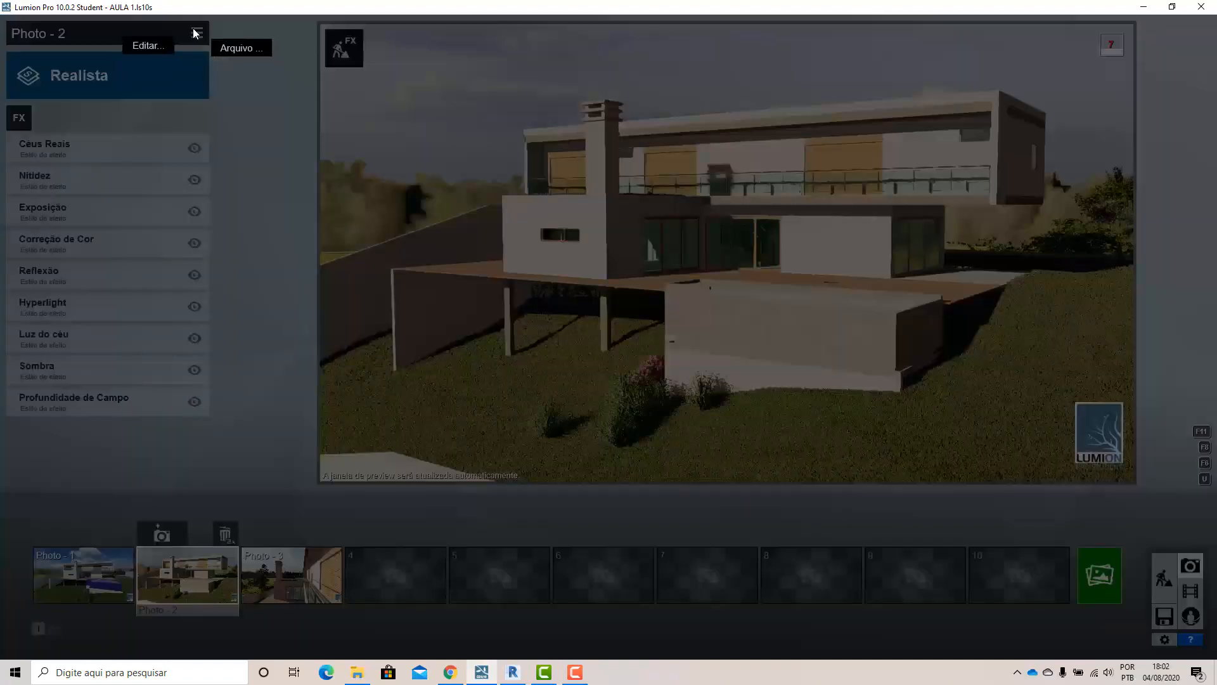
left_click(150, 48)
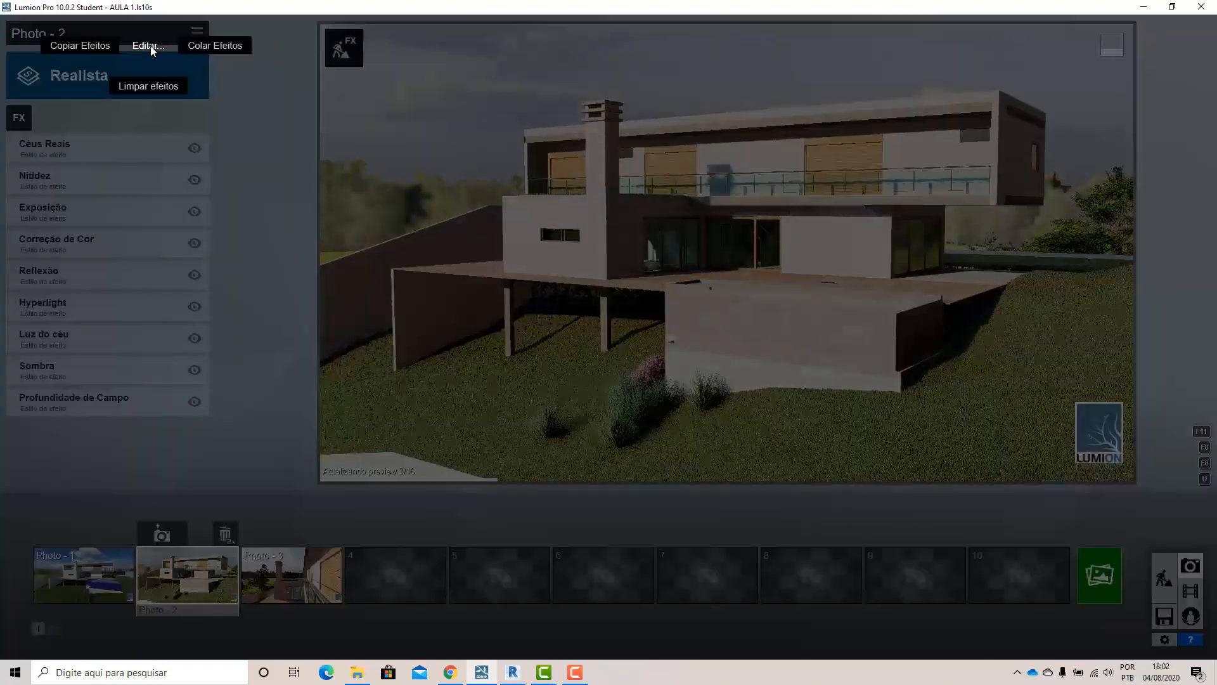
left_click(130, 87)
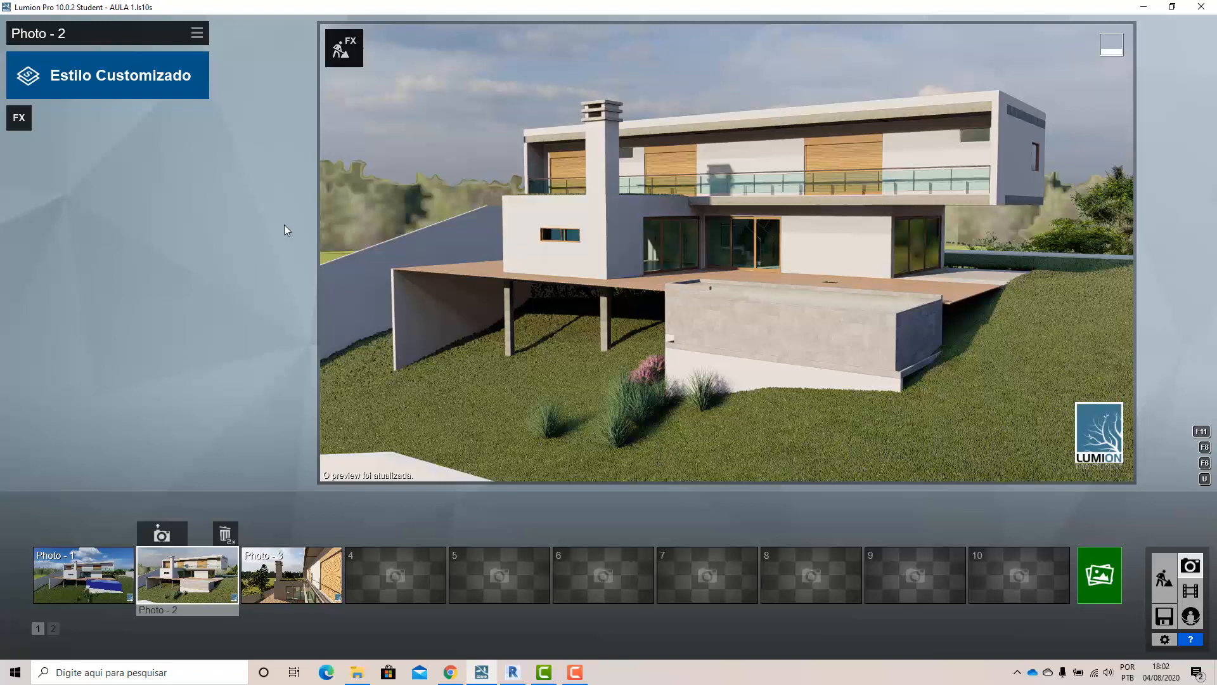
Look through the camera photo effects and choose Estilo Customizado as the style for Photo 2
left_click(18, 119)
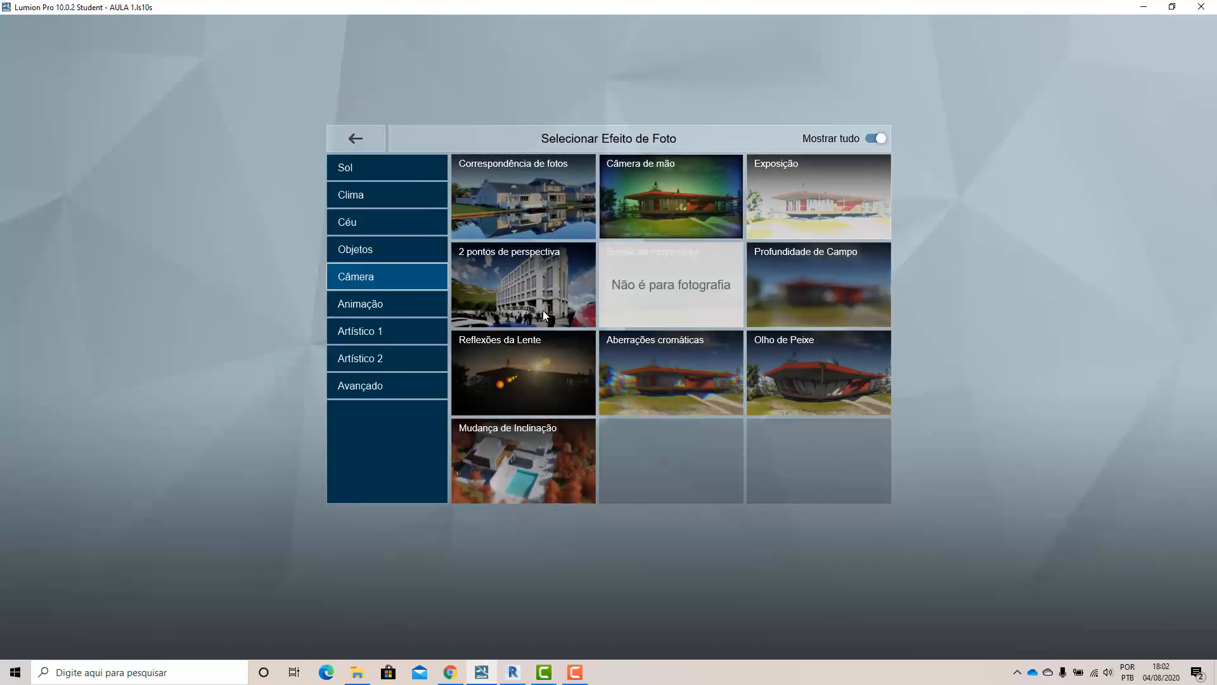
left_click(355, 139)
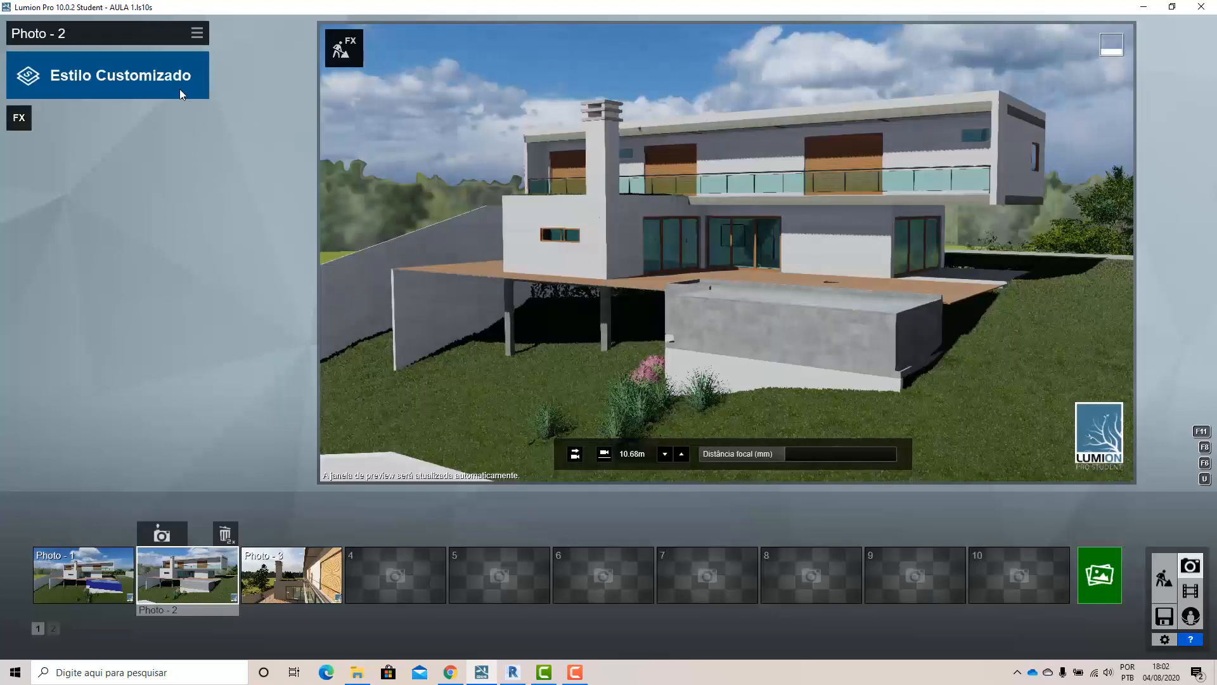
left_click(158, 78)
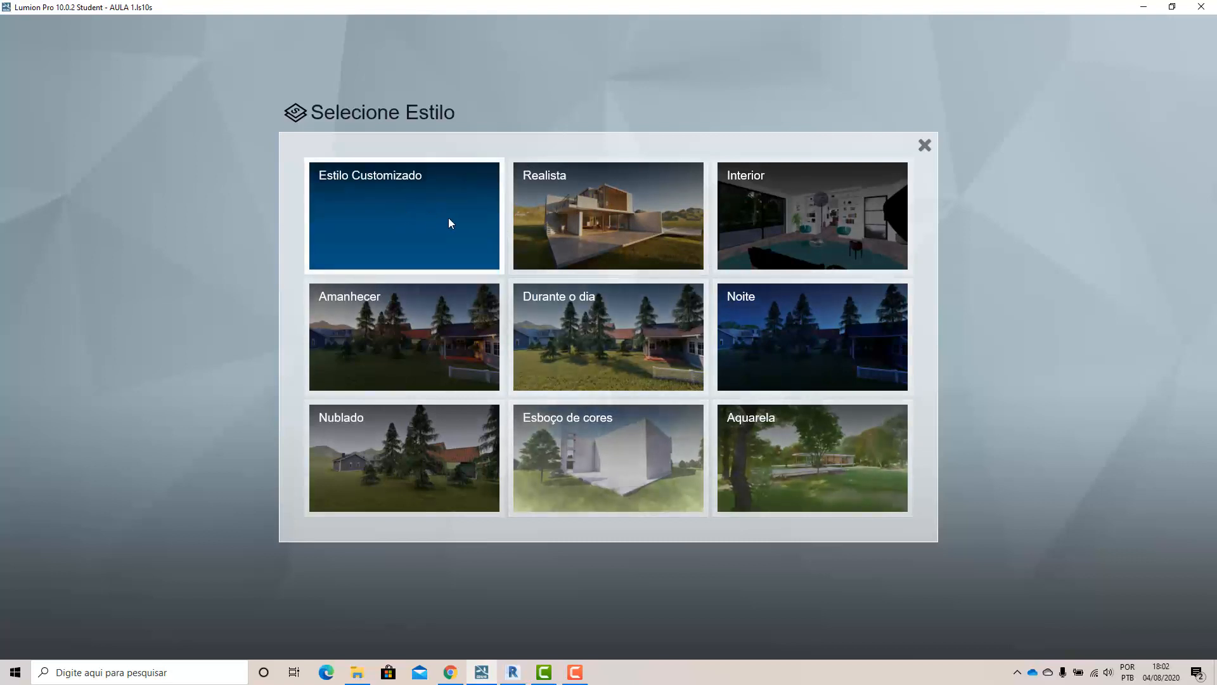
left_click(452, 235)
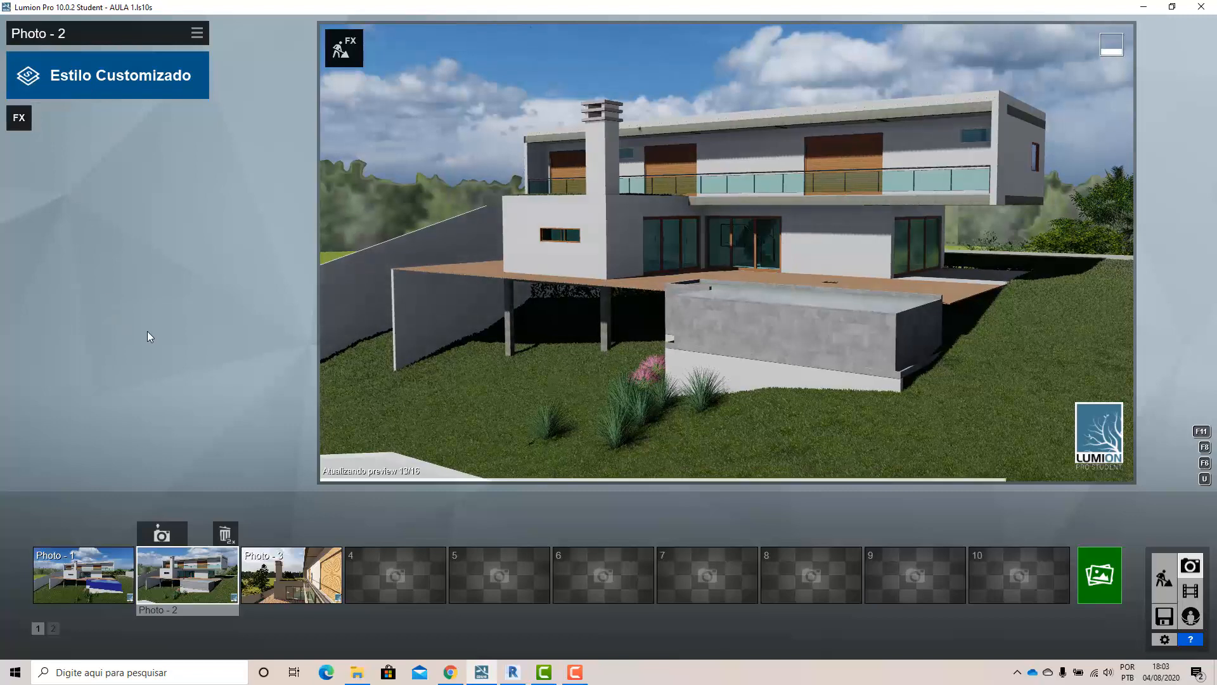
Try the Aquarela style on Photo 2 and clear all of its effects
left_click(153, 86)
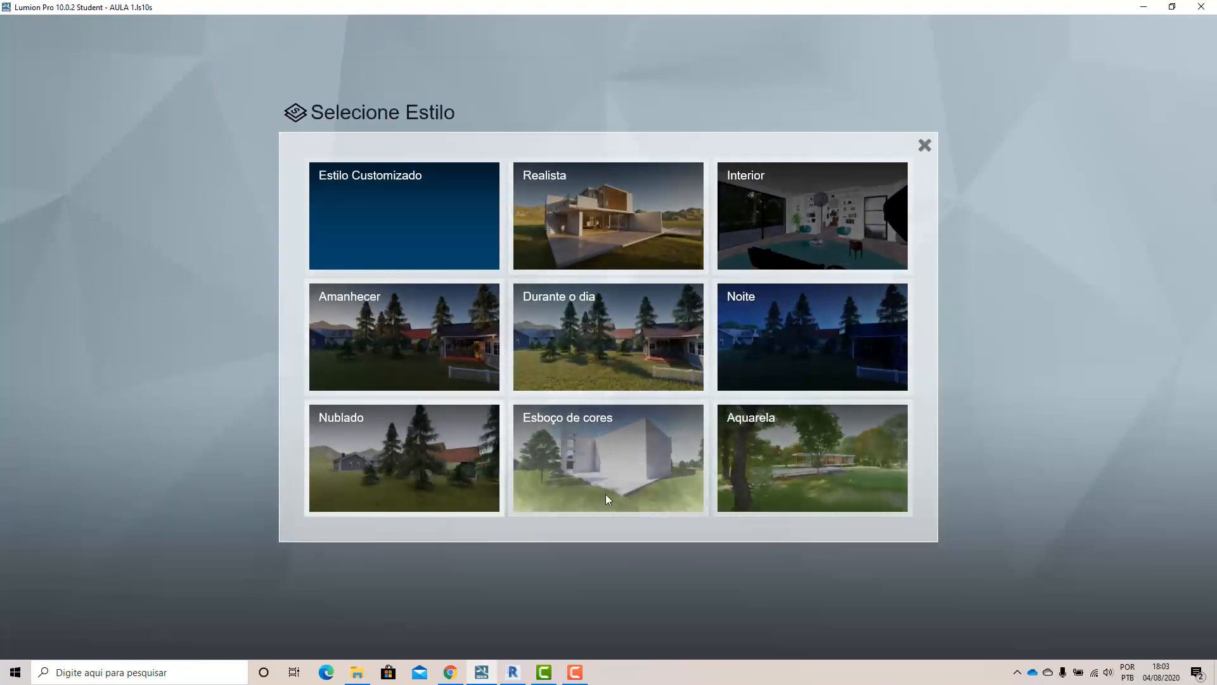
left_click(804, 458)
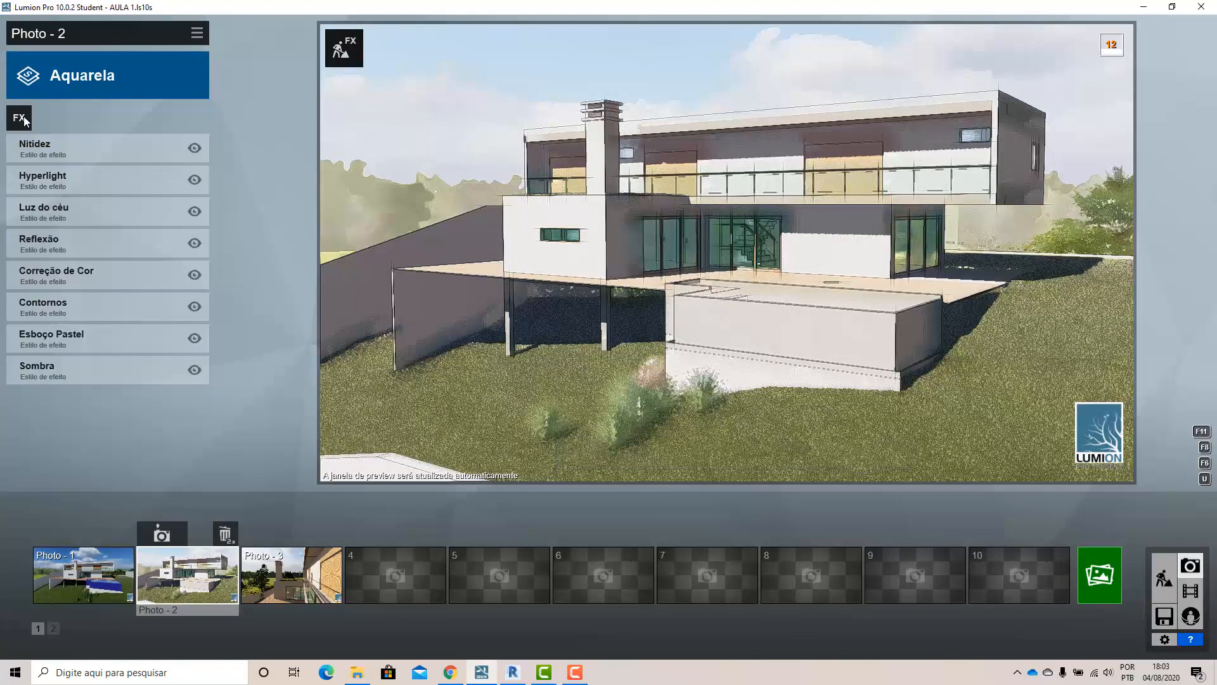
left_click(198, 32)
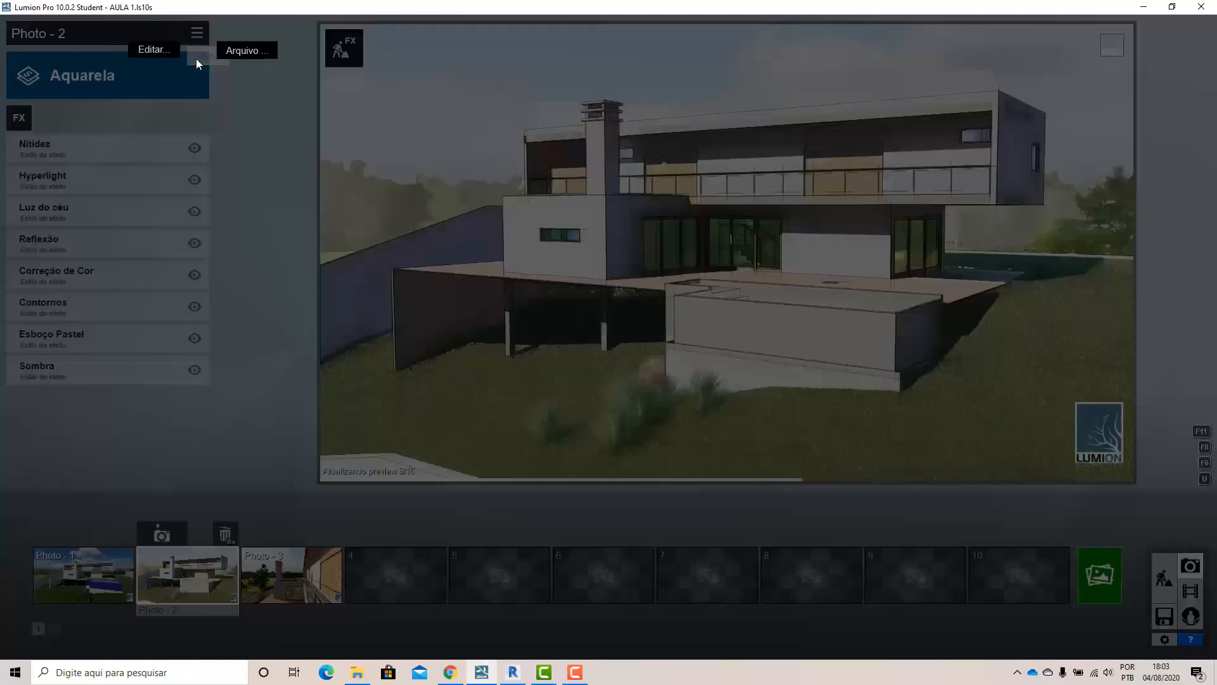
left_click(163, 56)
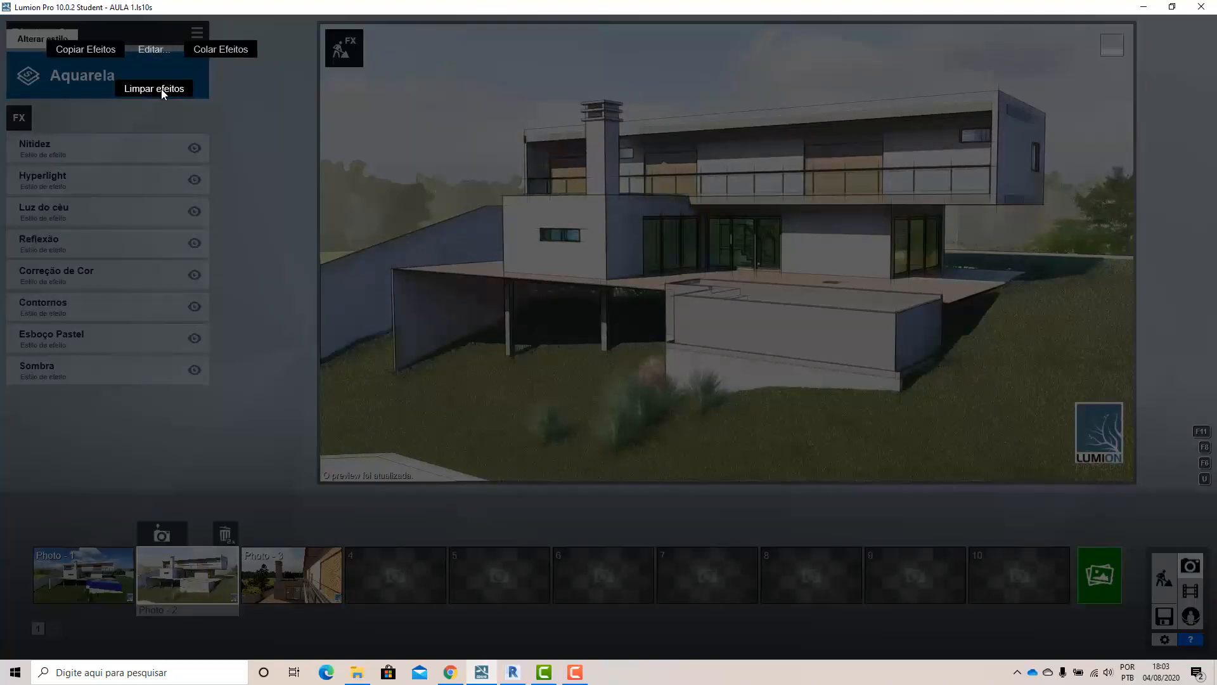
left_click(161, 92)
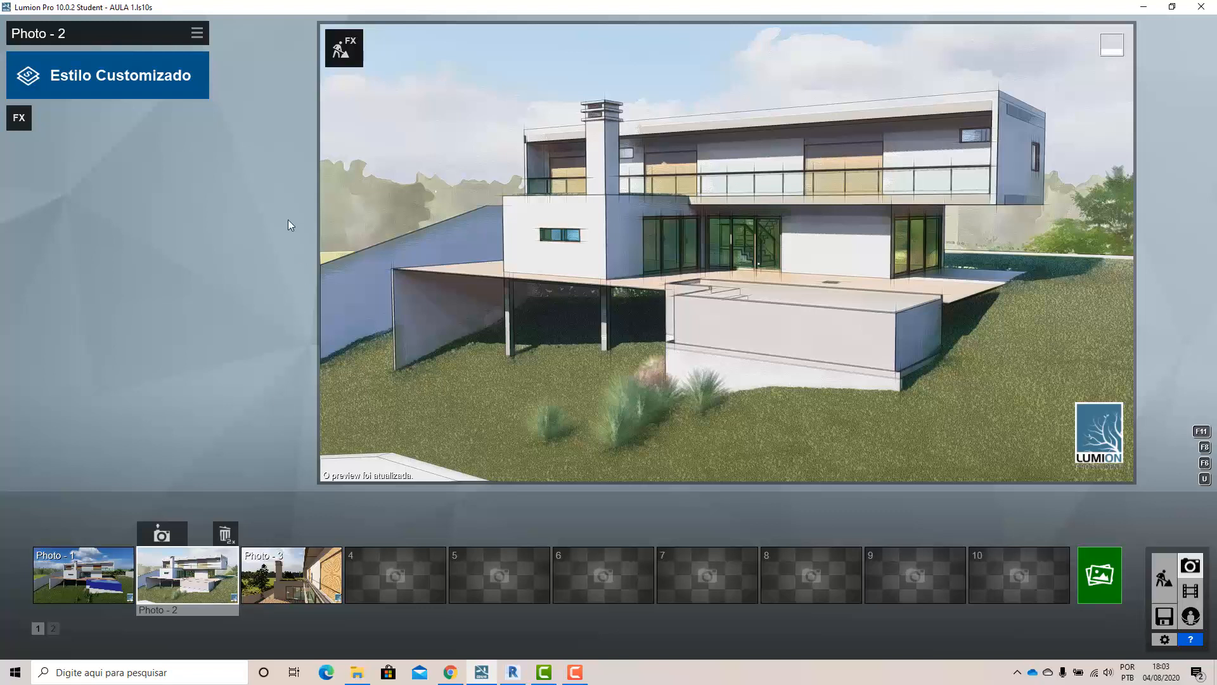
Return to build mode and turn off Real Skies in the weather settings
mouse_move(719, 349)
middle_click_drag(707, 340, 701, 340)
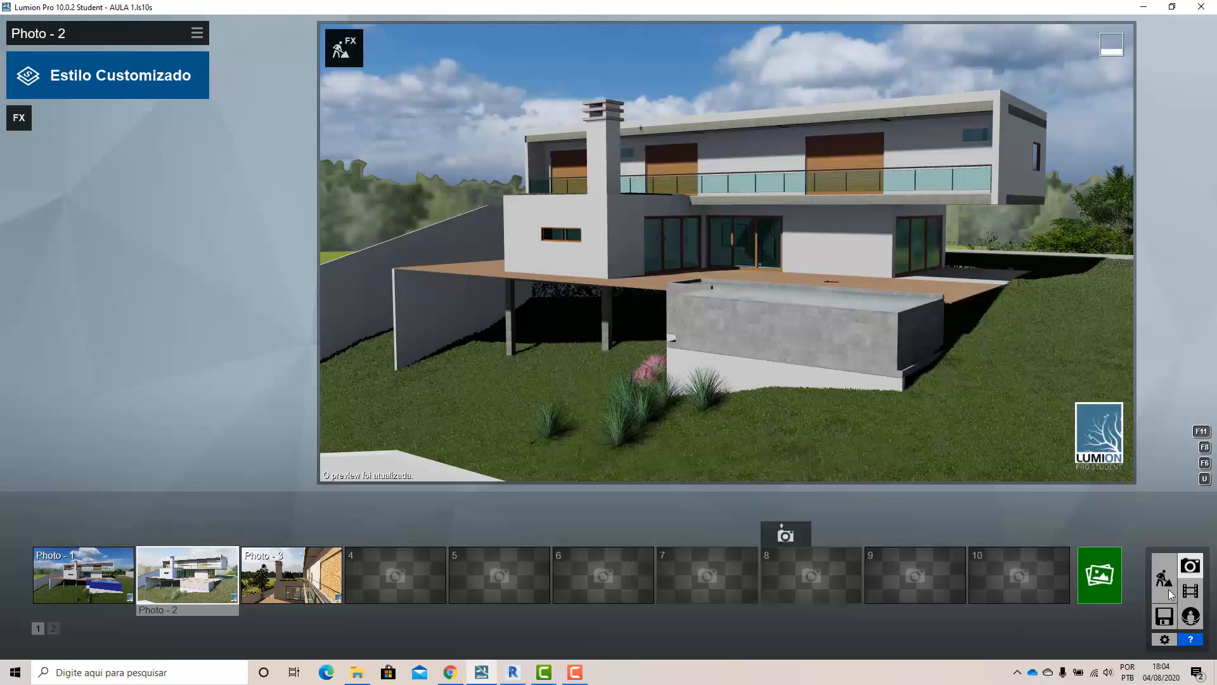
left_click(1172, 566)
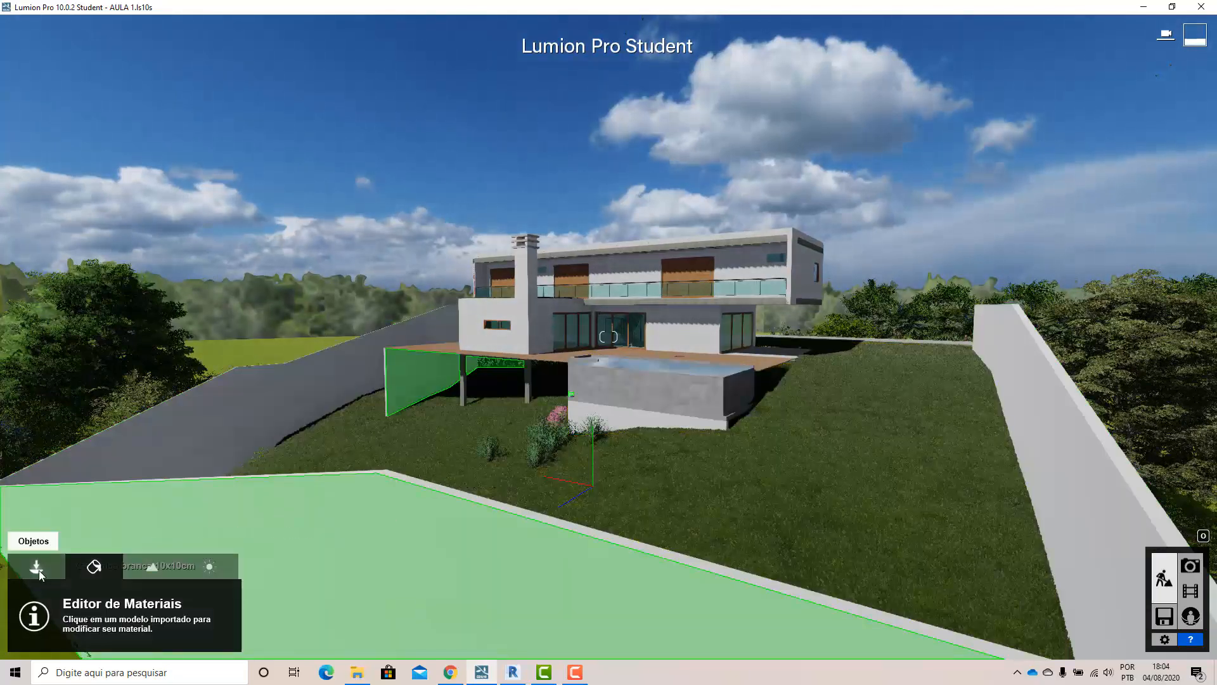
left_click(39, 570)
left_click(196, 568)
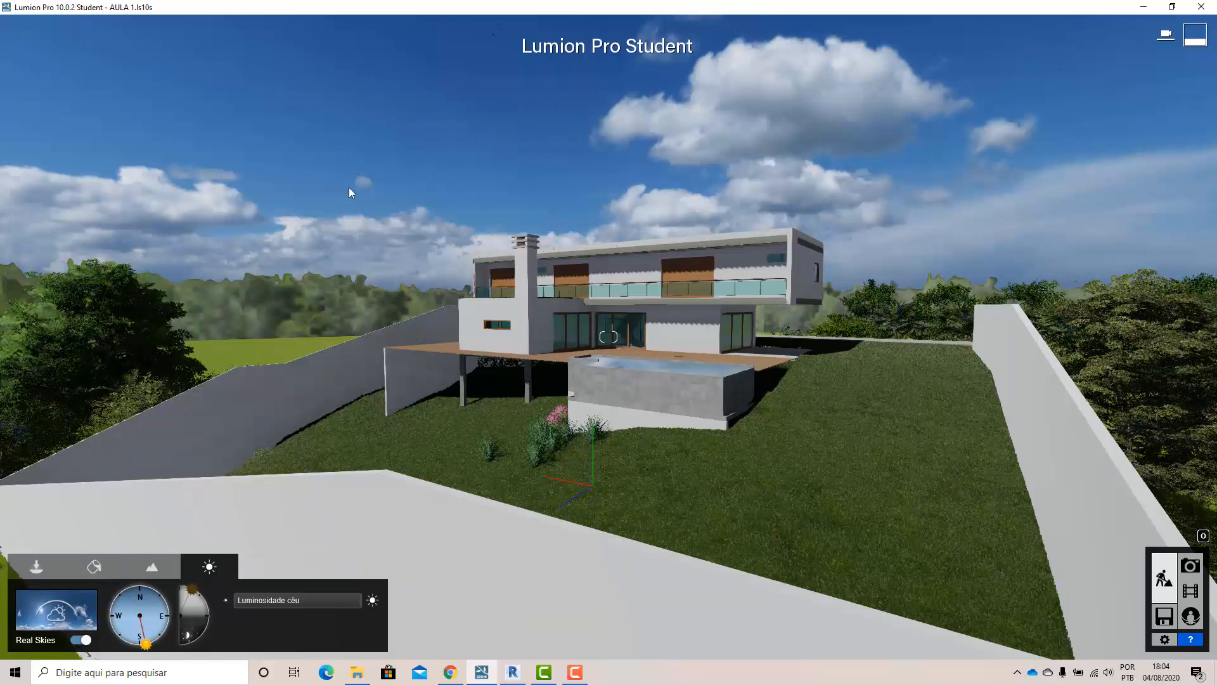
left_click(77, 641)
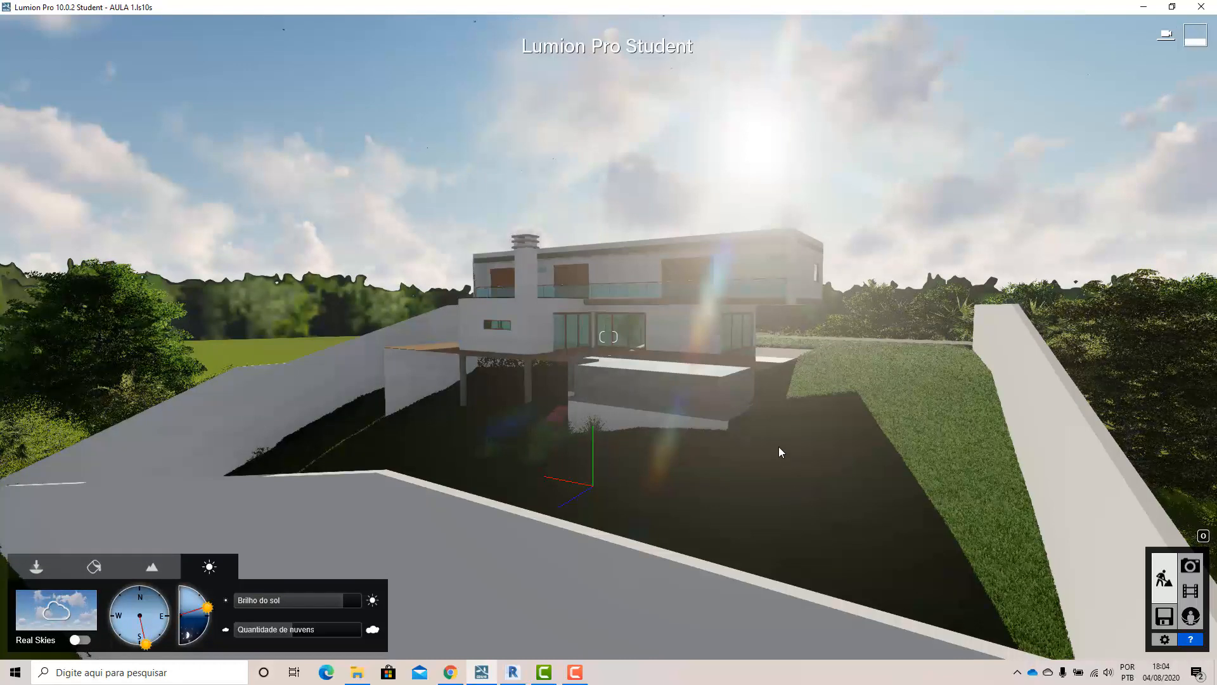
Rotate the sun direction from the south to the north-northwest so the pool side of the house is lit
right_click_drag(779, 447, 850, 413)
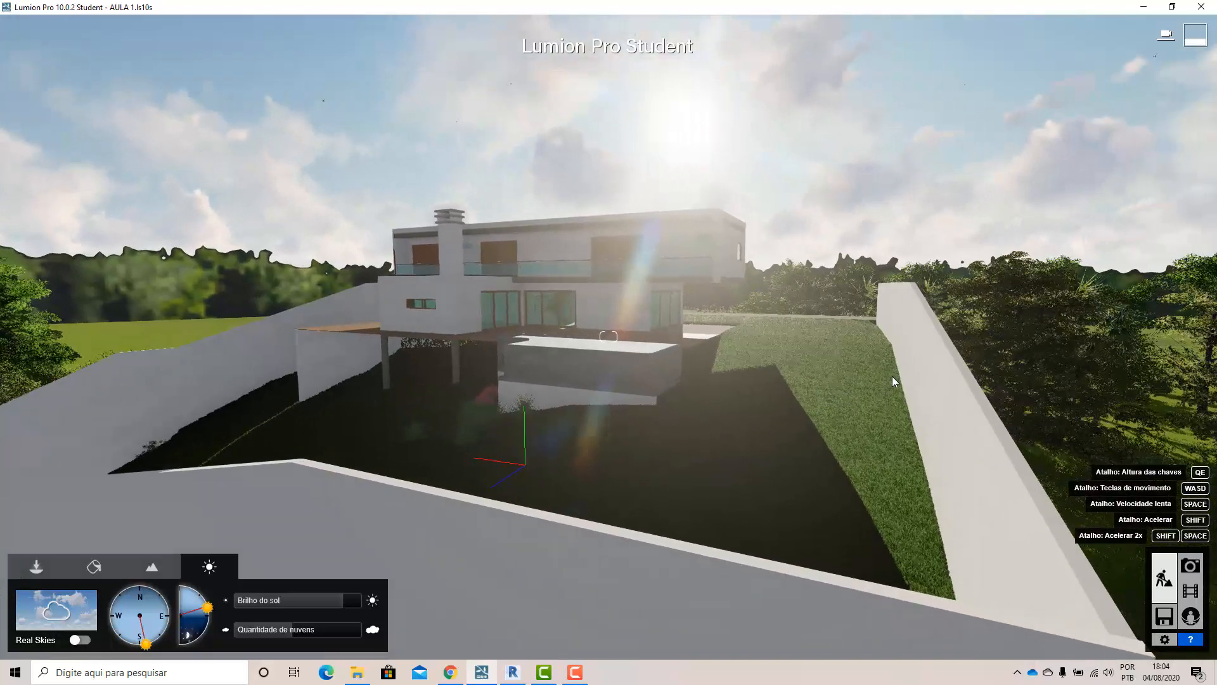
key("w")
key("w")
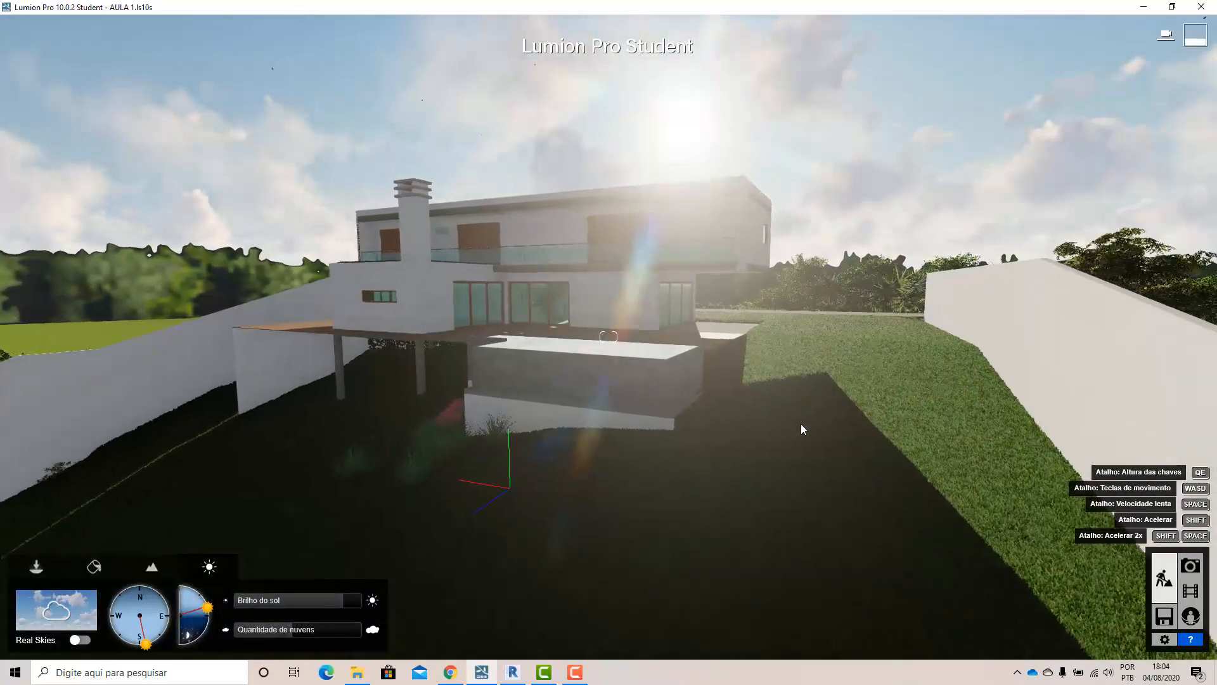
key("s")
right_click_drag(681, 458, 671, 464)
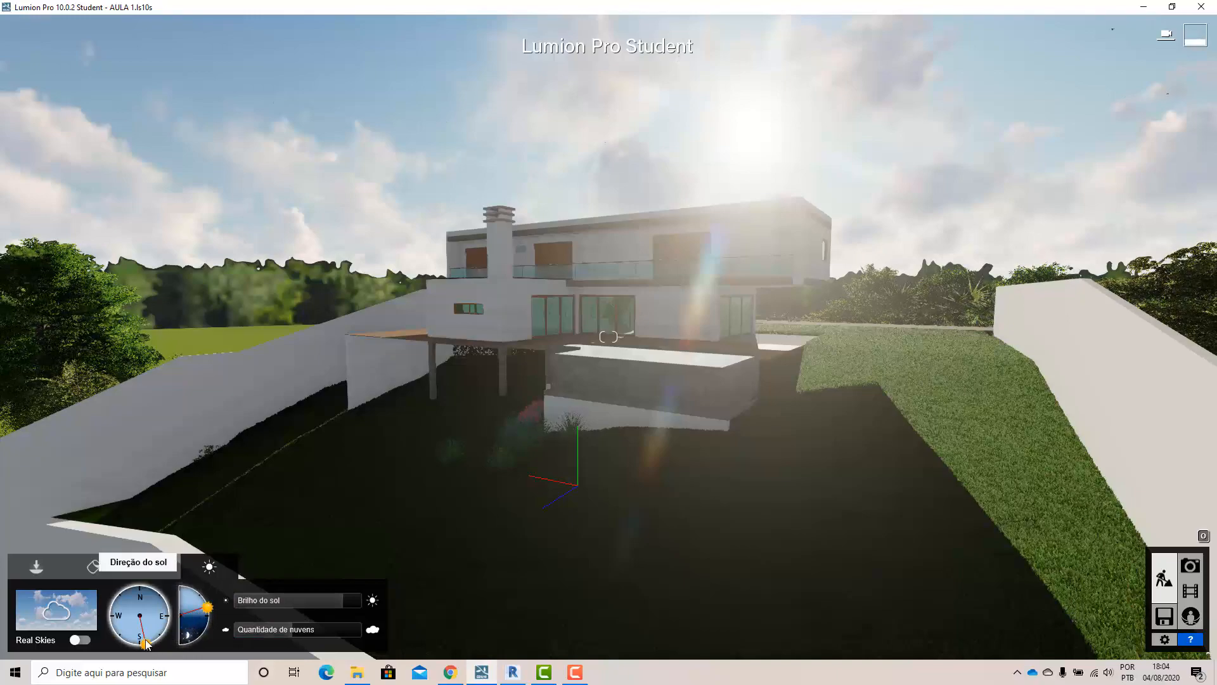
mouse_move(154, 645)
left_mouse_down()
mouse_move(165, 593)
mouse_move(165, 620)
mouse_move(134, 647)
mouse_move(109, 614)
mouse_move(155, 573)
mouse_move(166, 618)
mouse_move(128, 588)
mouse_move(116, 603)
left_mouse_up()
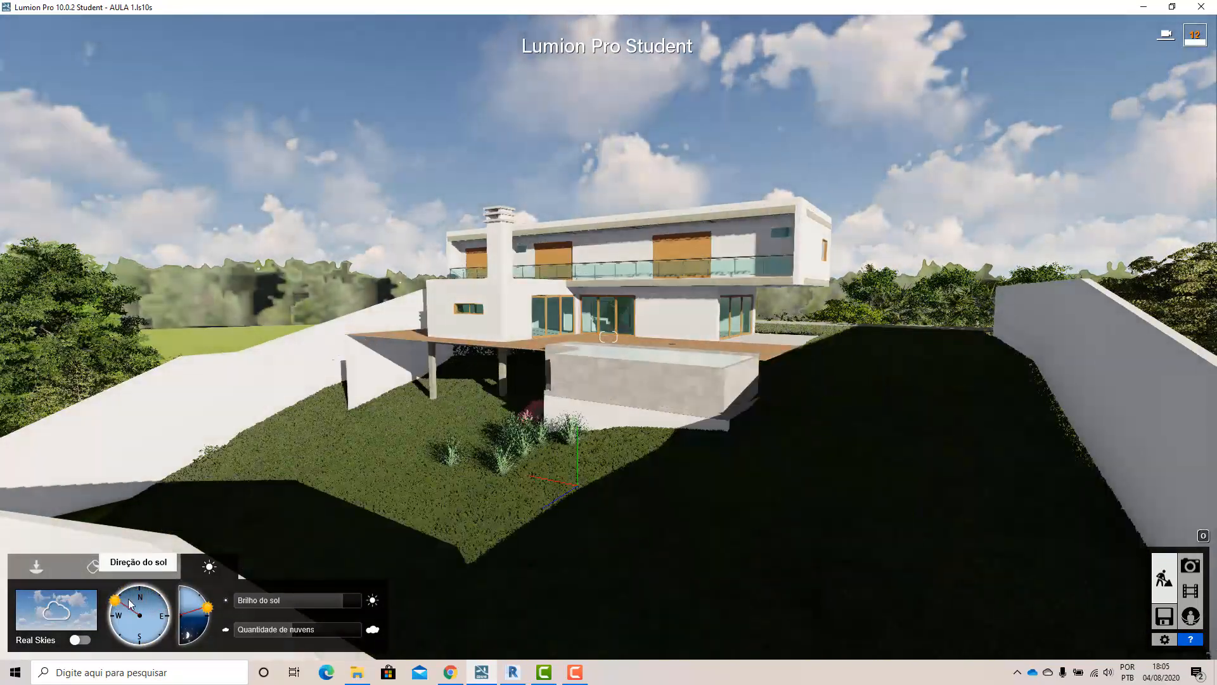
left_click(130, 603)
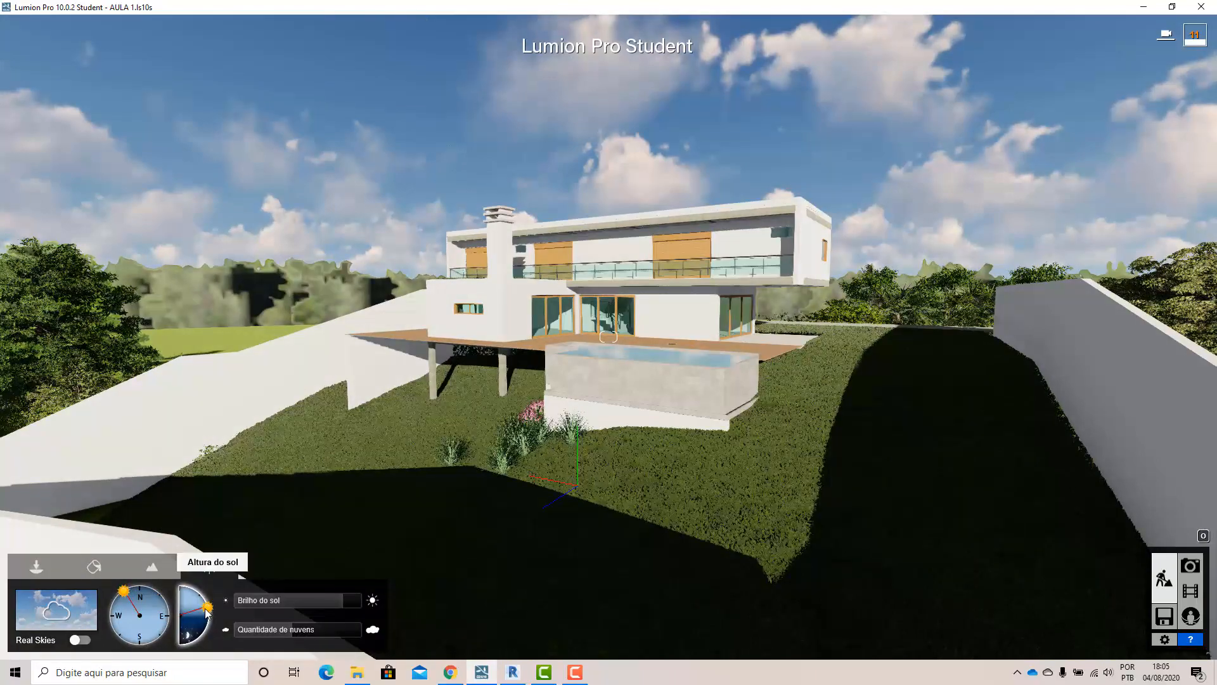
Try different sun brightness levels, leave it at a medium level, and reduce the cloud amount to a low level
mouse_move(201, 599)
left_mouse_down()
mouse_move(179, 579)
mouse_move(213, 603)
mouse_move(308, 599)
left_mouse_up()
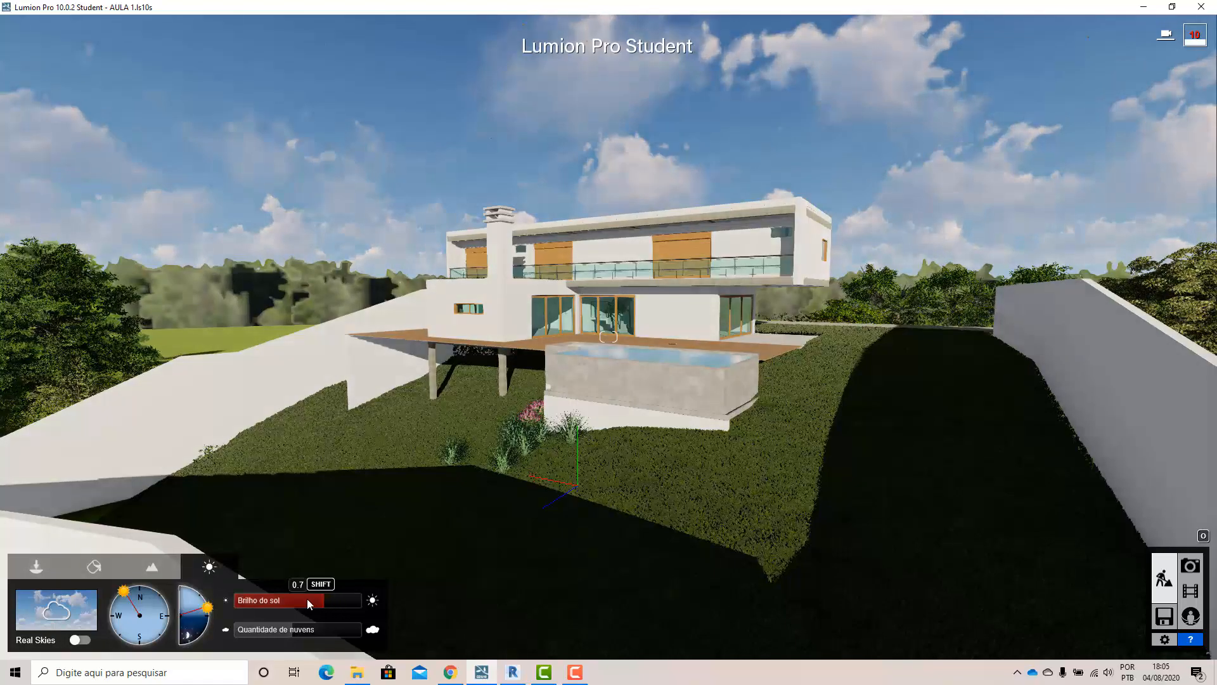
left_click_drag(225, 598, 216, 598)
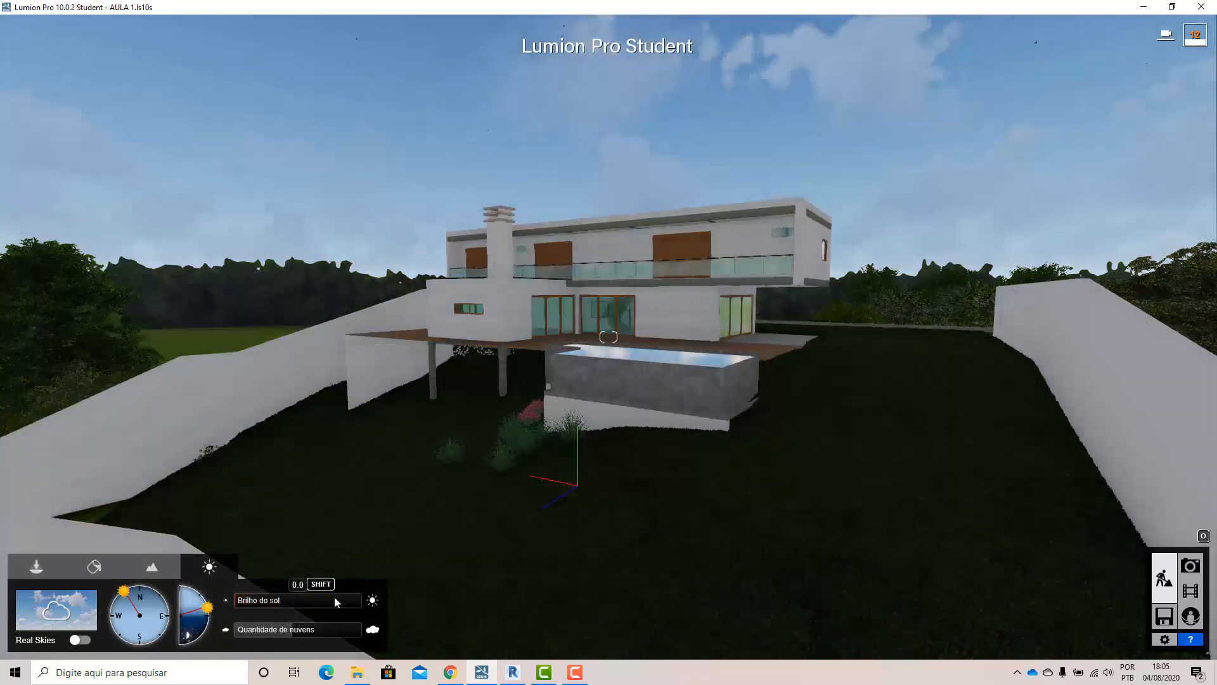
left_click_drag(335, 597, 249, 627)
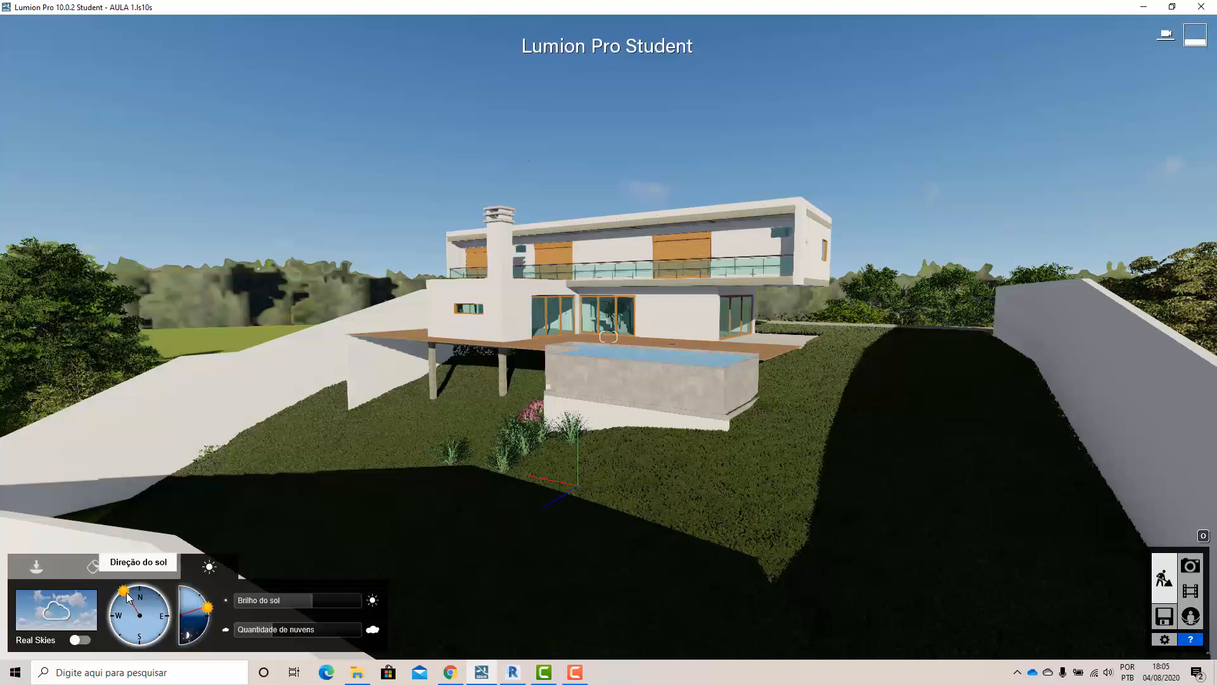
Adjust the sun's direction and height, ending with a slightly raised sun in the northeast
left_click_drag(127, 597, 169, 579)
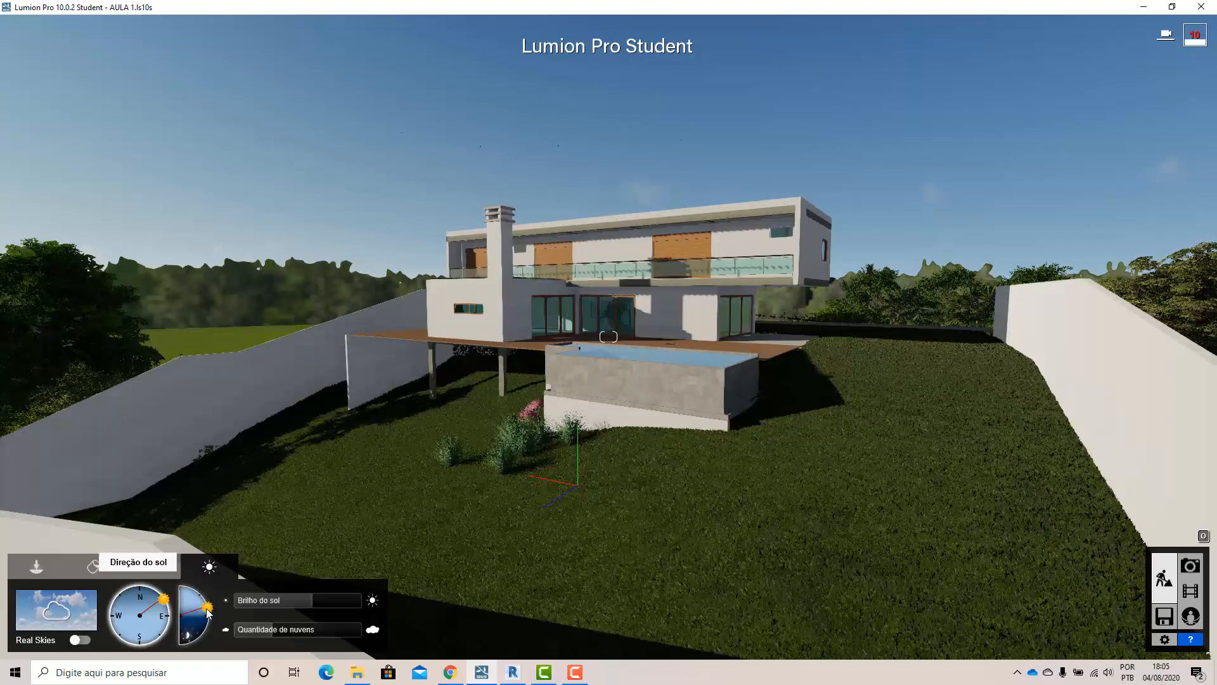
left_click_drag(208, 612, 97, 581)
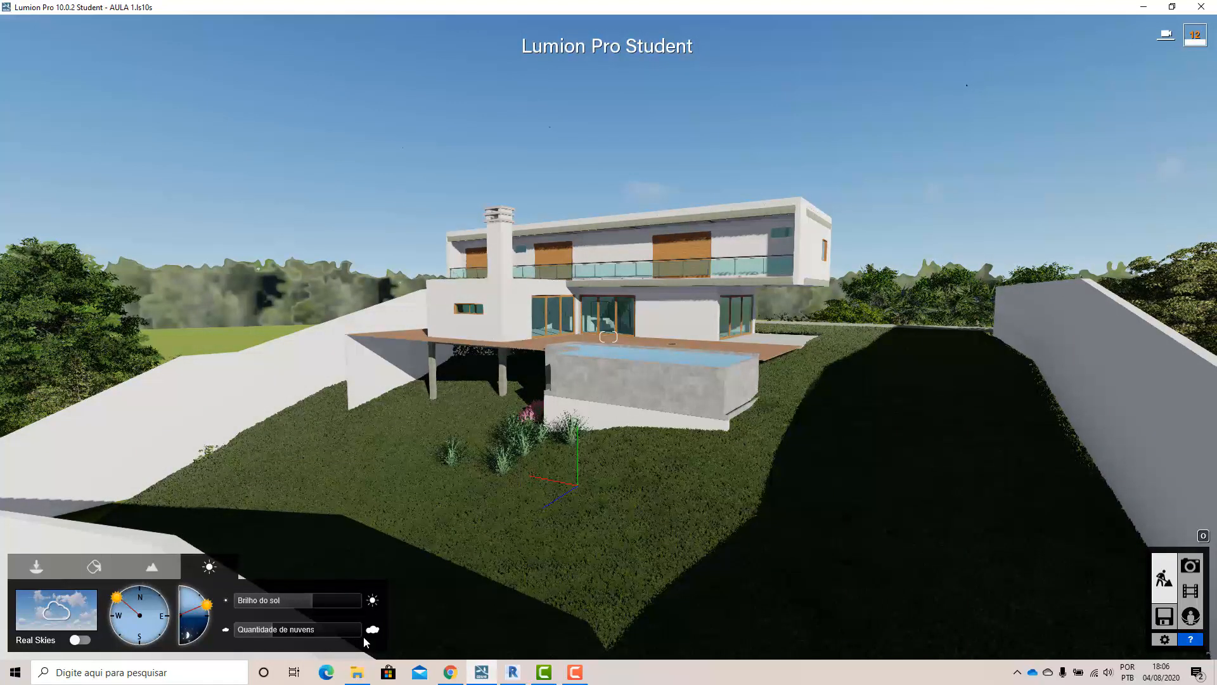
mouse_move(335, 637)
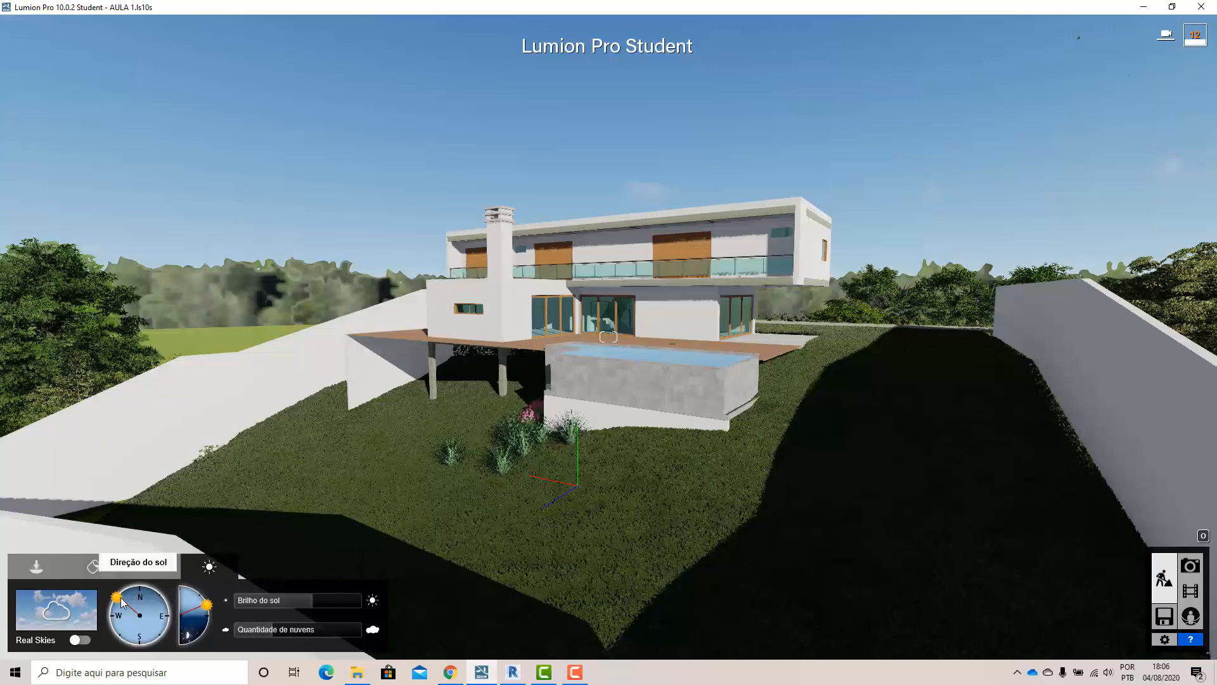
left_click_drag(118, 599, 160, 595)
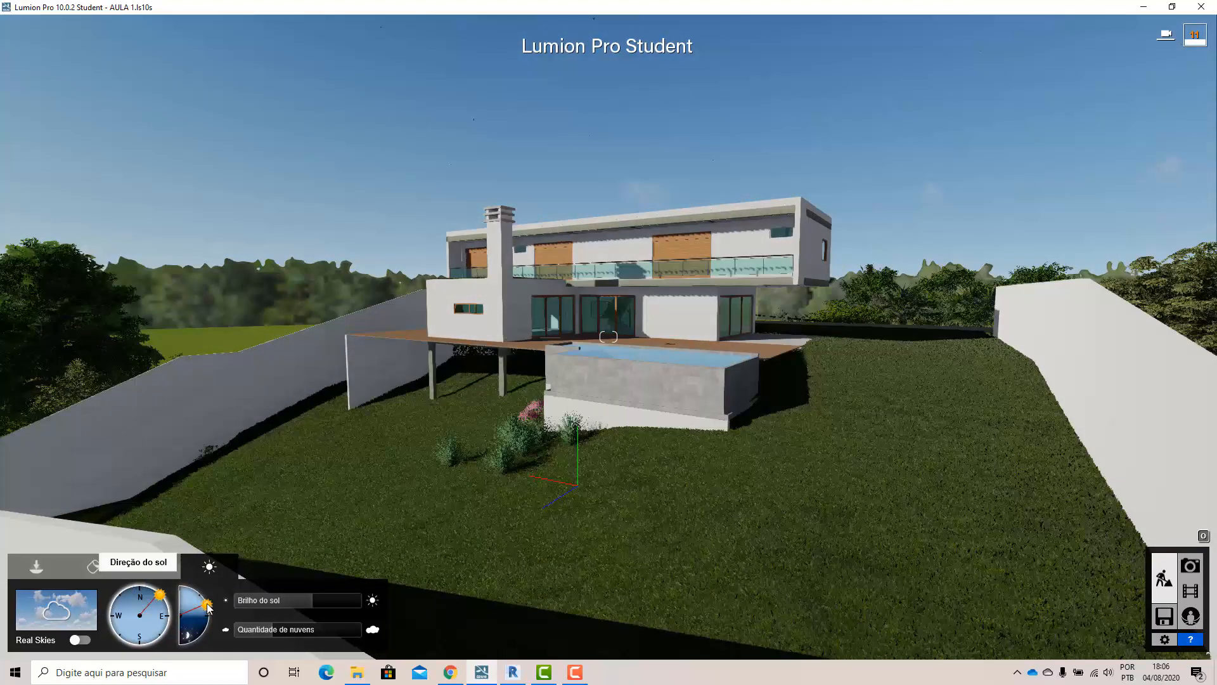
Raise the sun slightly, try the cloud amount at its 2.0 maximum, and leave it at a medium level
left_click(204, 600)
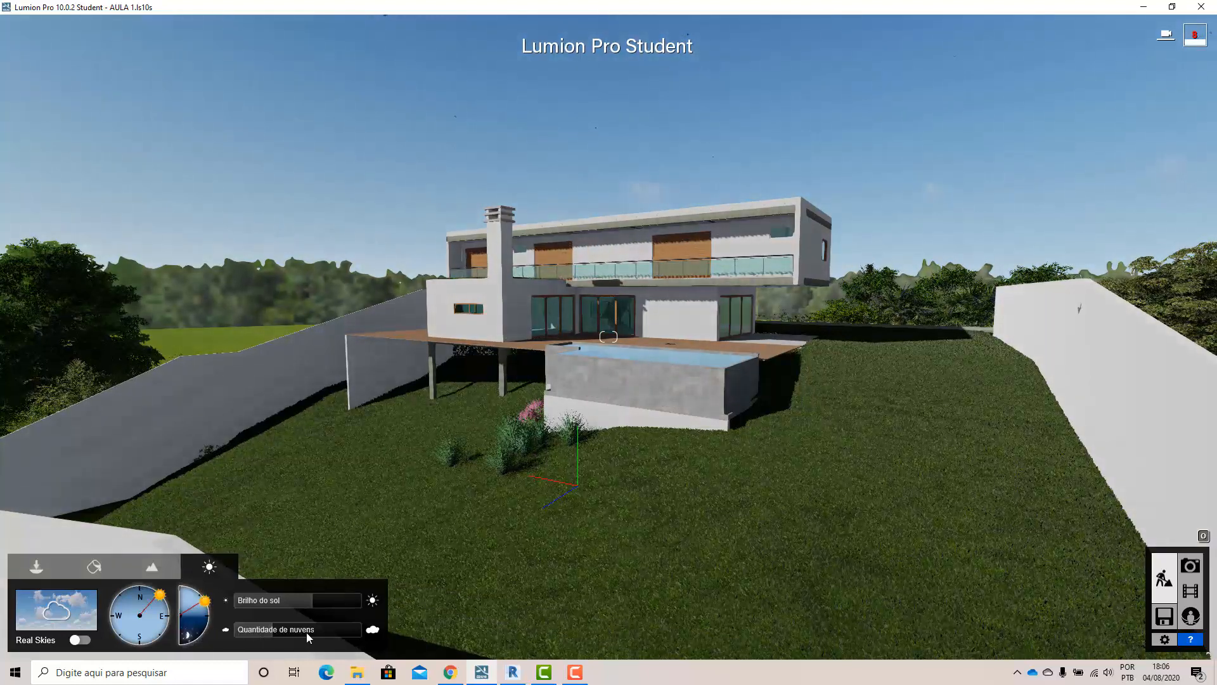
left_click_drag(293, 632, 435, 627)
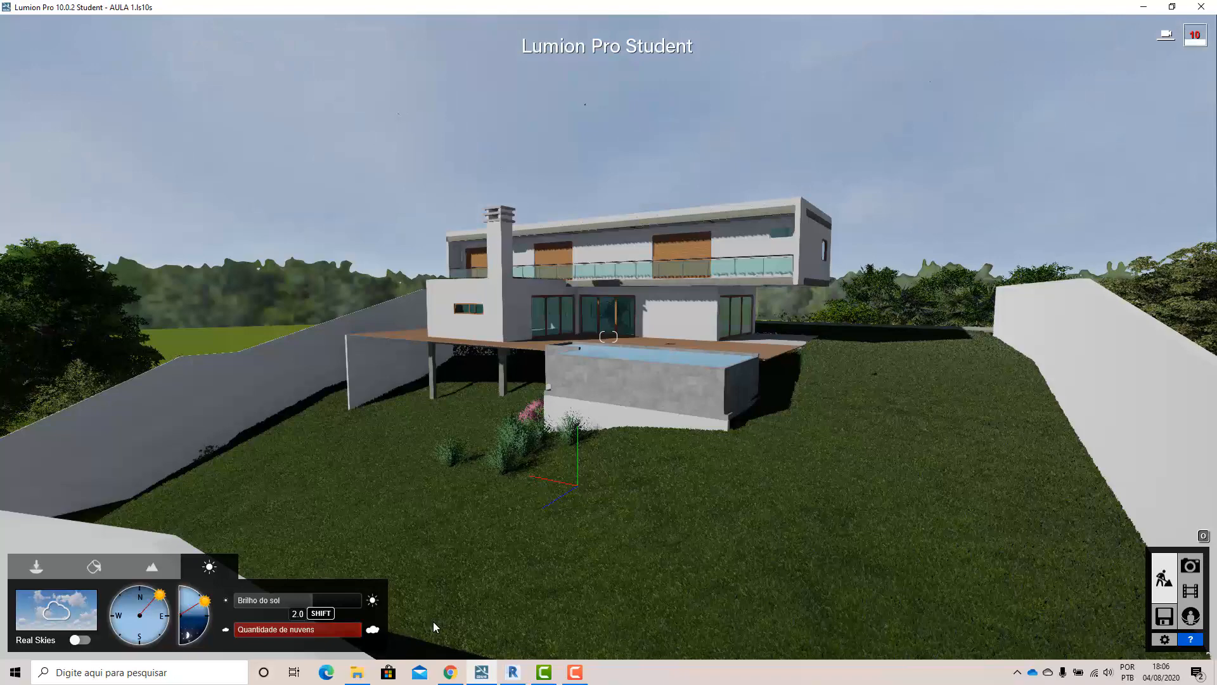
left_click_drag(322, 631, 283, 629)
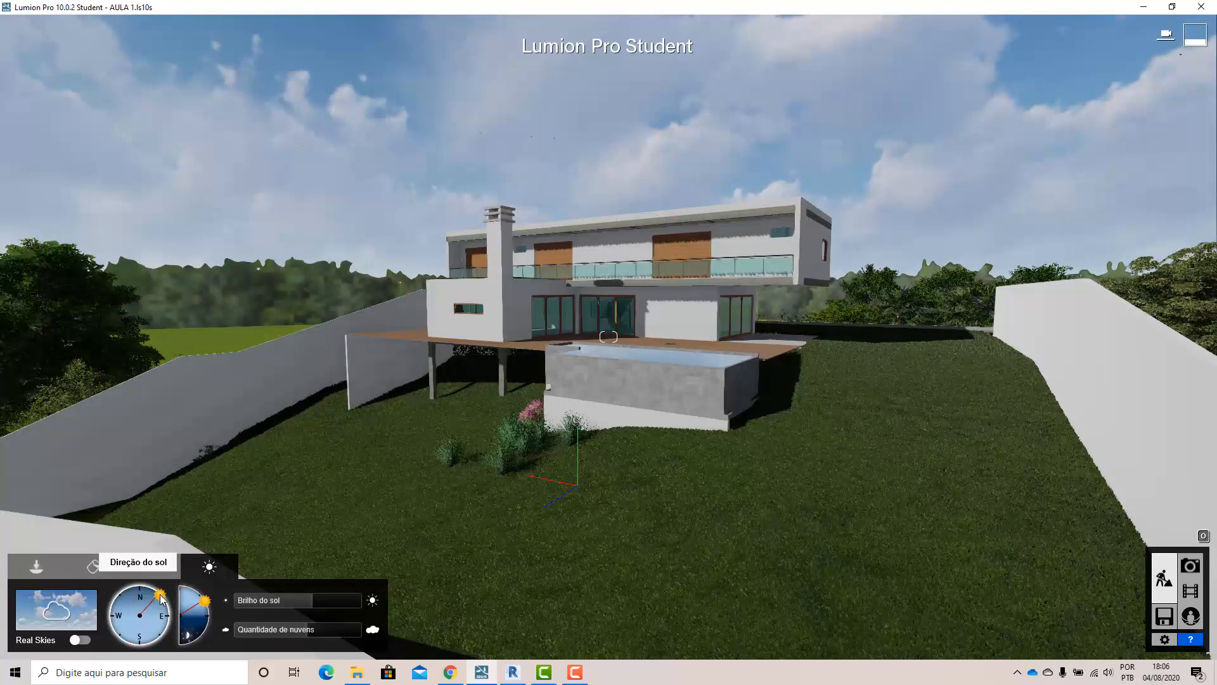
right_click_drag(354, 494, 369, 432)
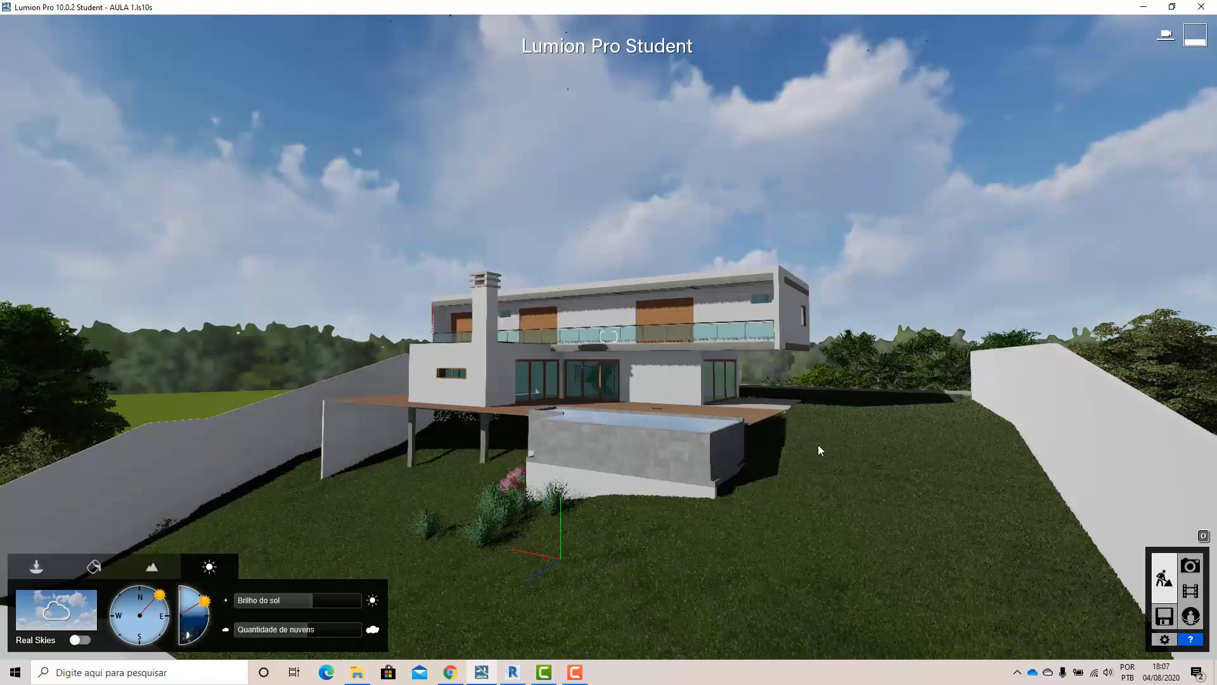
Switch to Revit and examine the house's orientation in the 3D view from above, rotating the plan between different directions
left_click(521, 678)
scroll(624, 418, "down", 5)
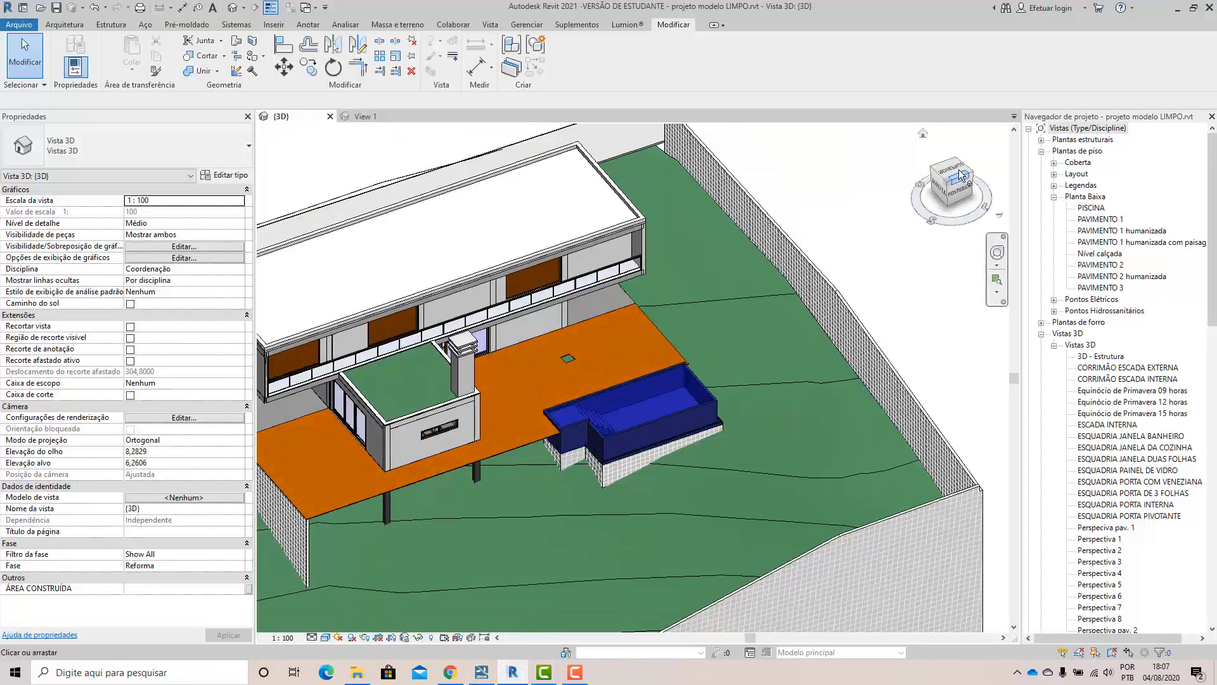
left_click(953, 172)
left_click(1002, 143)
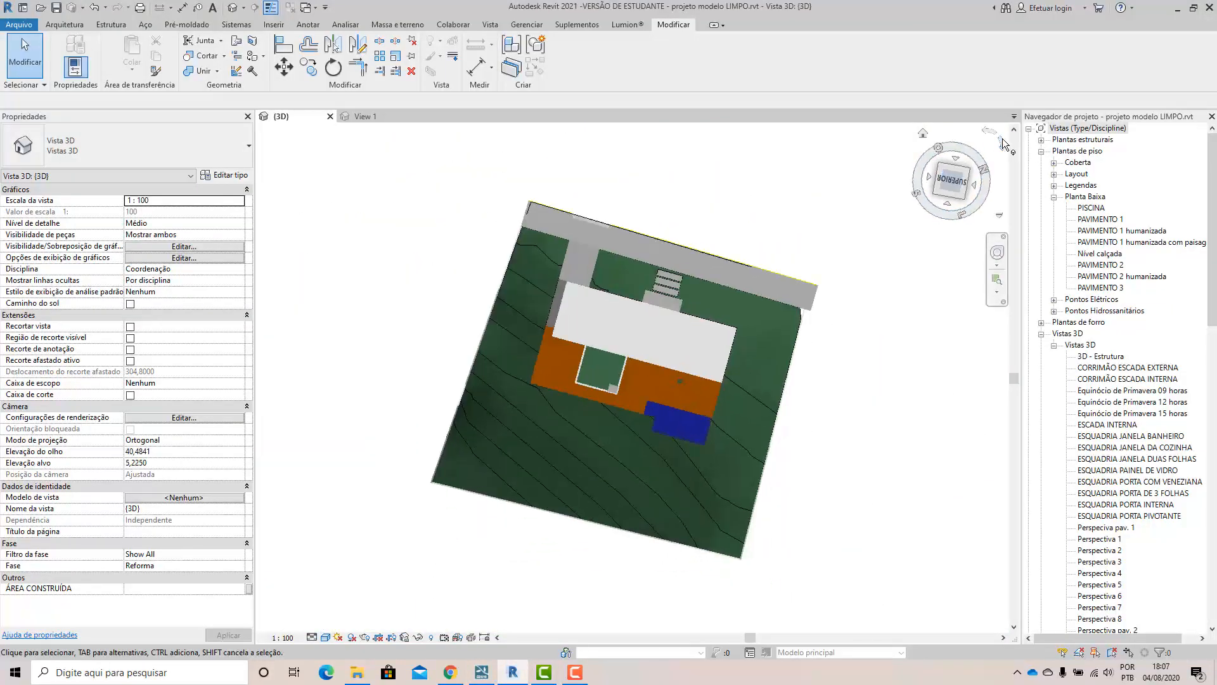
left_click(1003, 144)
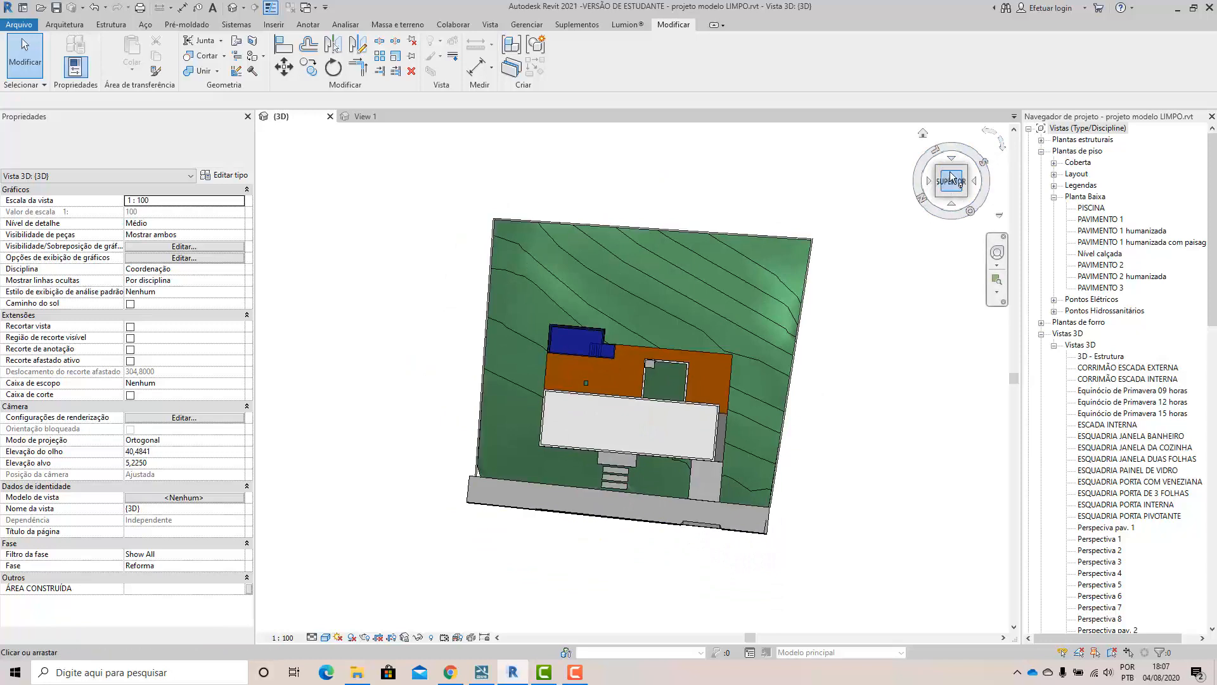
left_click(1003, 147)
left_click(1002, 145)
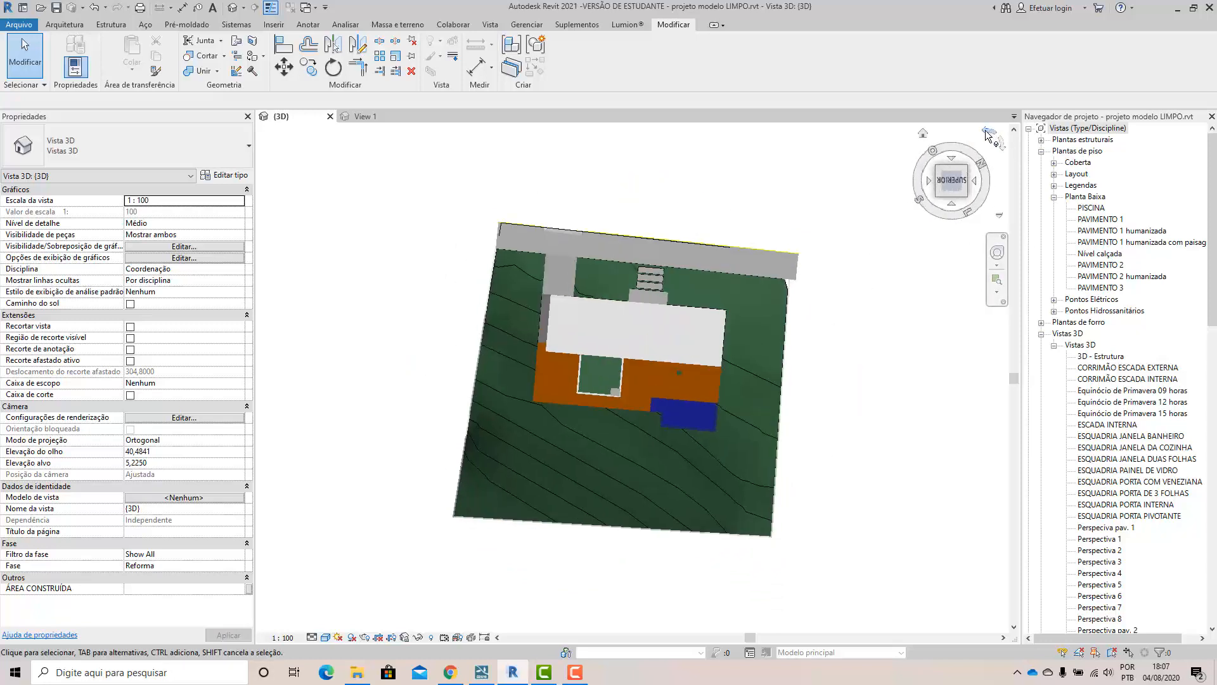
left_click(988, 135)
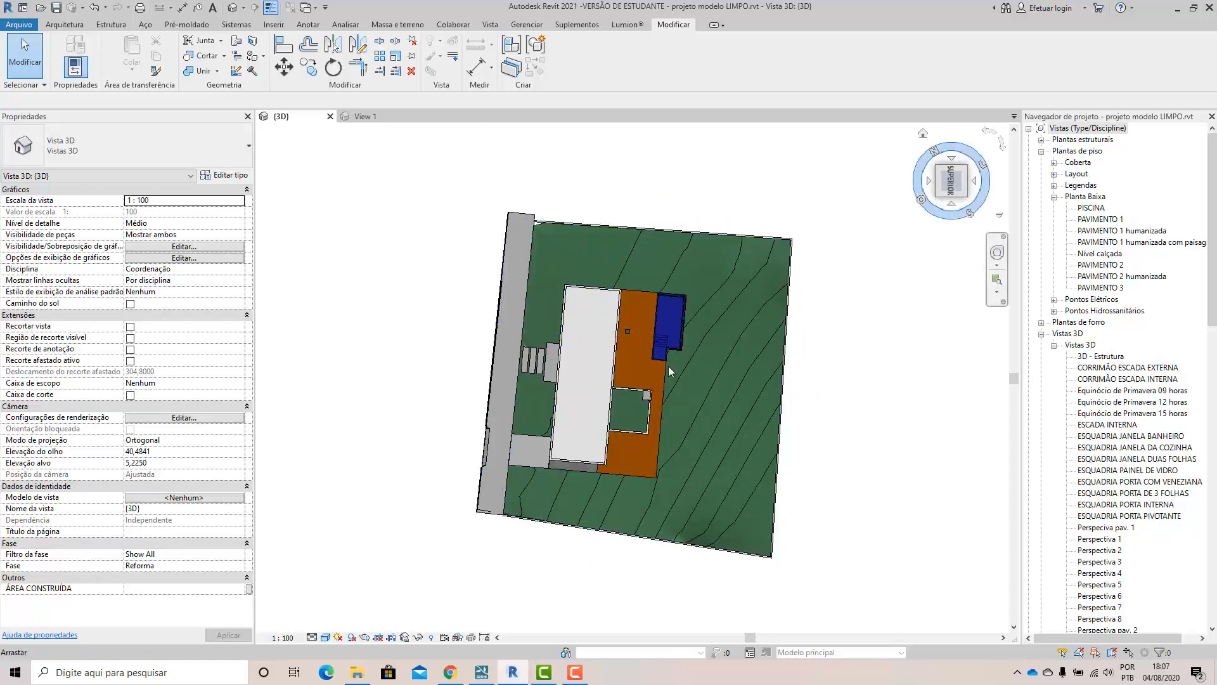
Switch back to Lumion and examine the house and its walled lot from above to compare their orientation
left_click(484, 673)
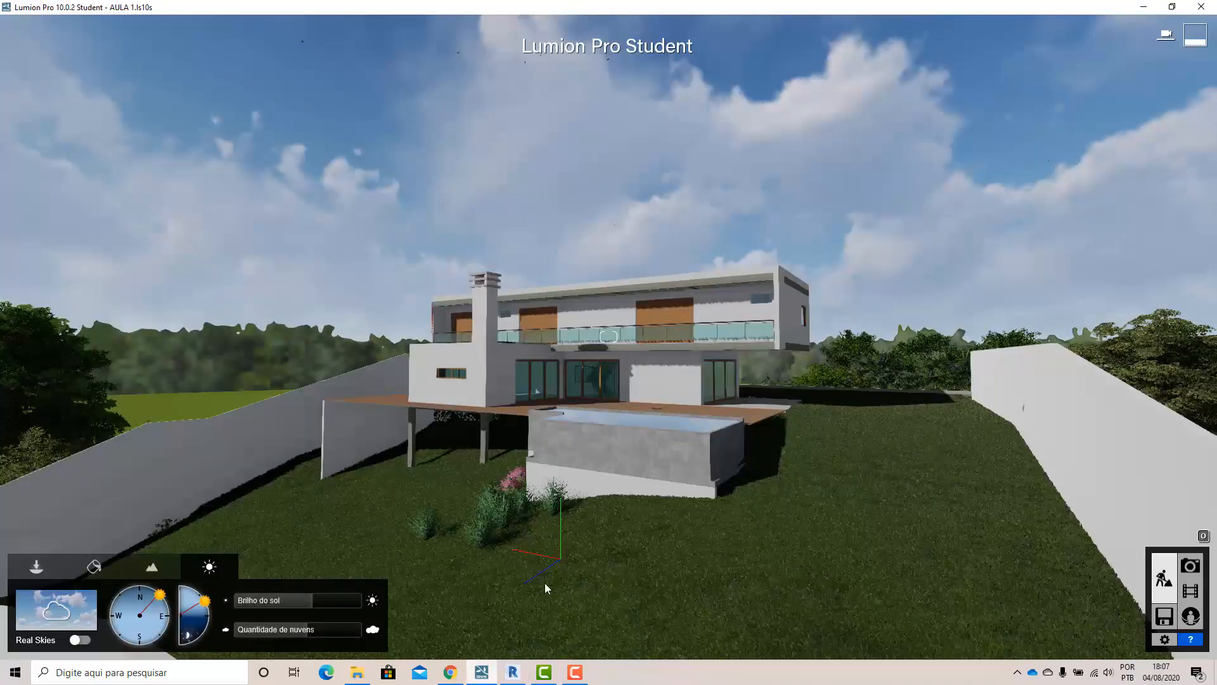
scroll(637, 375, "down", 3)
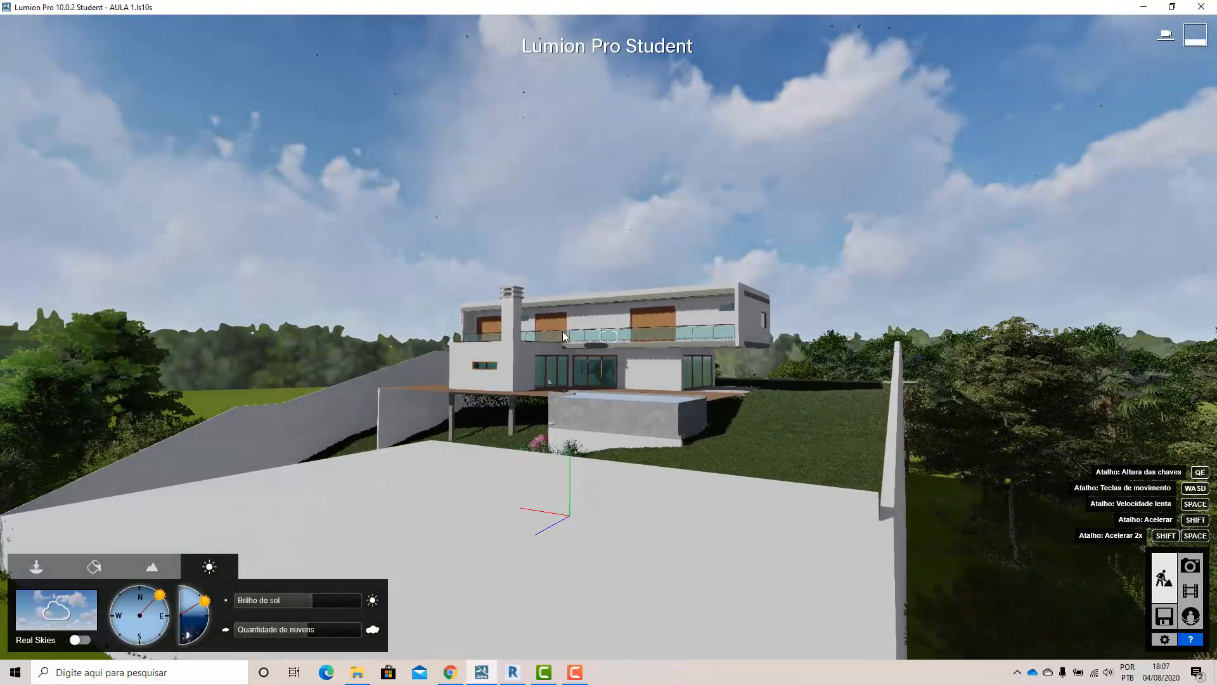
mouse_move(562, 331)
right_mouse_down()
mouse_move(590, 387)
mouse_move(570, 343)
right_mouse_up()
right_click_drag(603, 209, 581, 254)
scroll(610, 288, "down", 4)
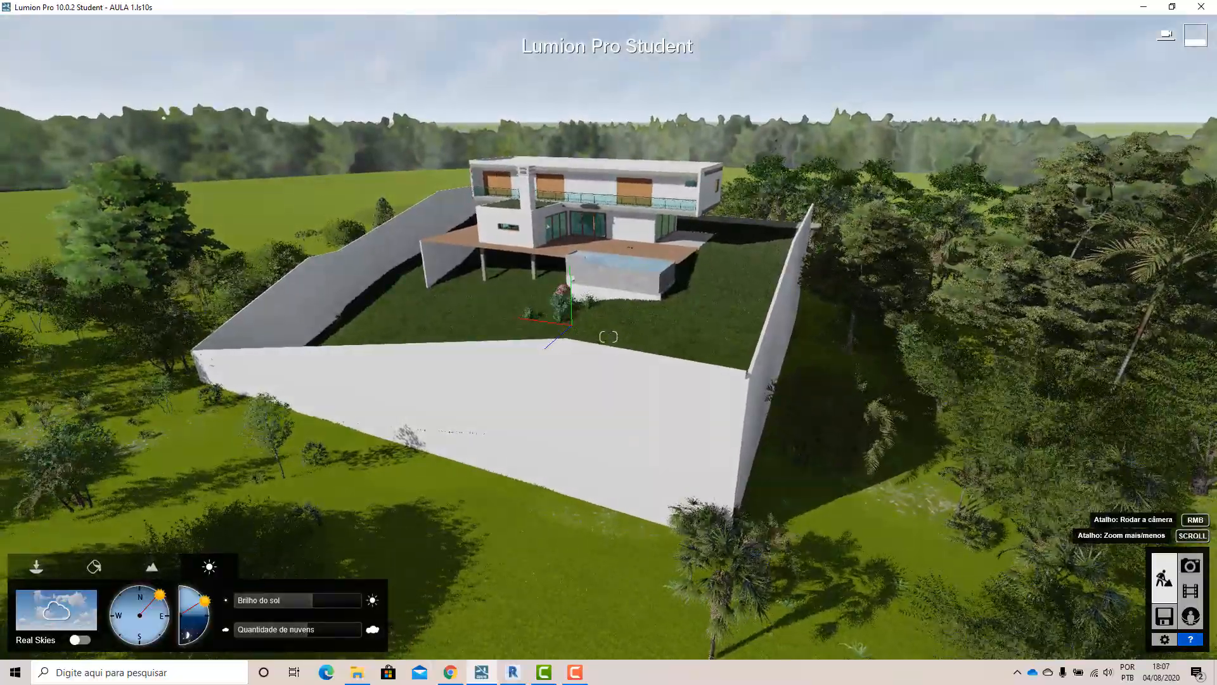
right_click_drag(574, 298, 601, 369)
right_click_drag(528, 134, 515, 152)
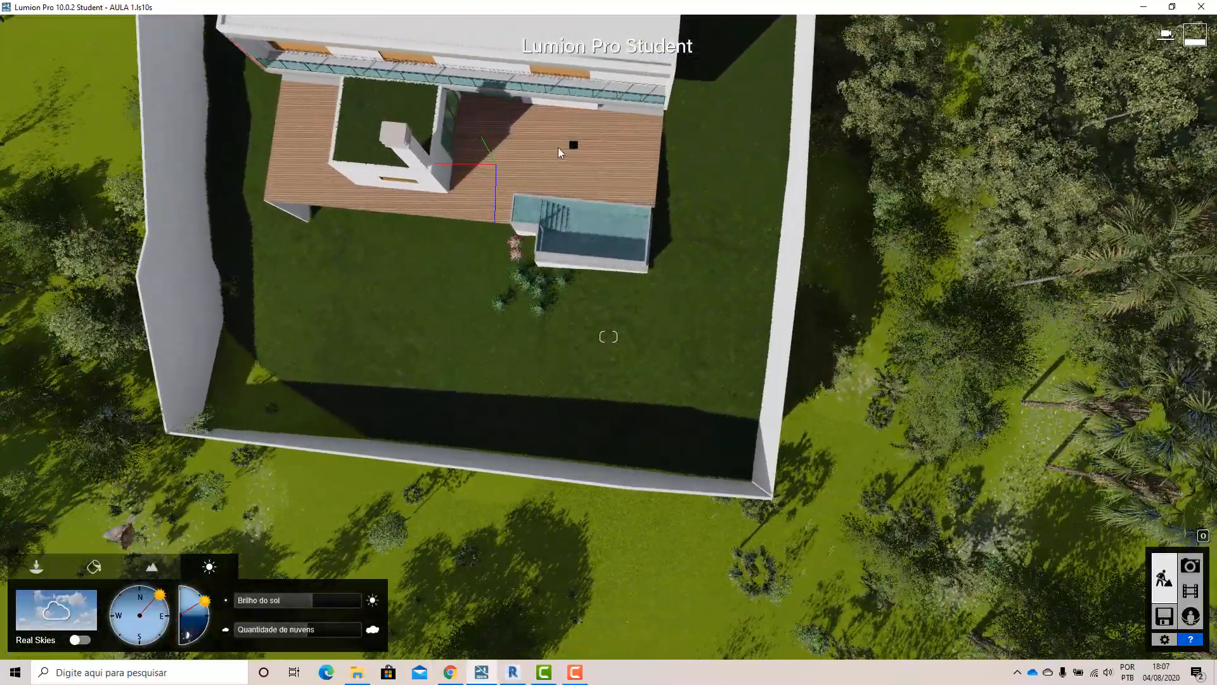
scroll(569, 166, "down", 1)
scroll(568, 168, "down", 5)
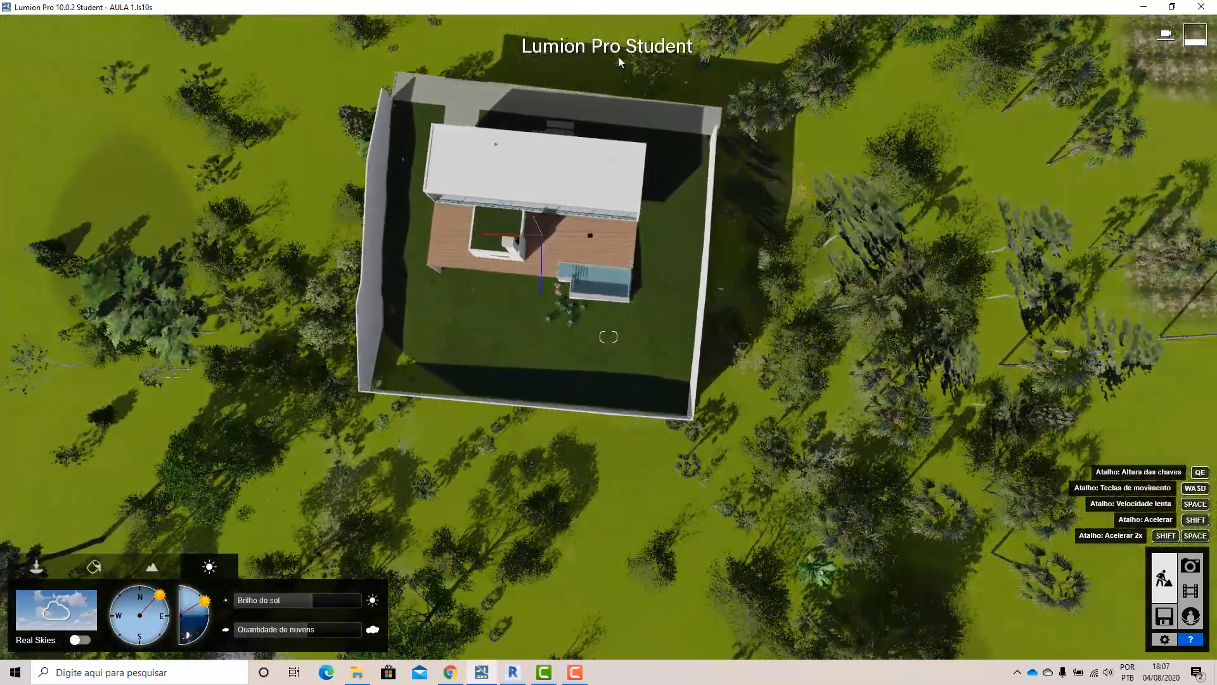
Try the sun direction from the south-southwest and the northeast, then leave it in the north-northeast, lighting the pool side
right_click_drag(600, 183, 505, 324)
key("w")
key("w")
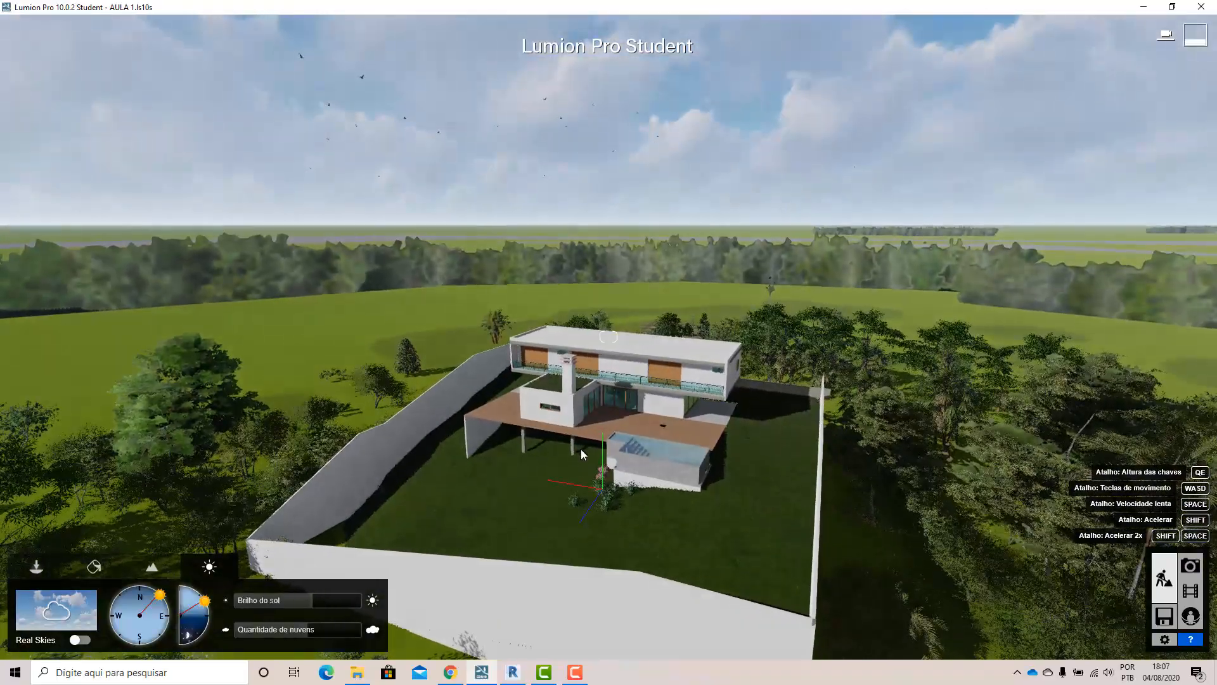
key("w")
right_click_drag(596, 463, 599, 482)
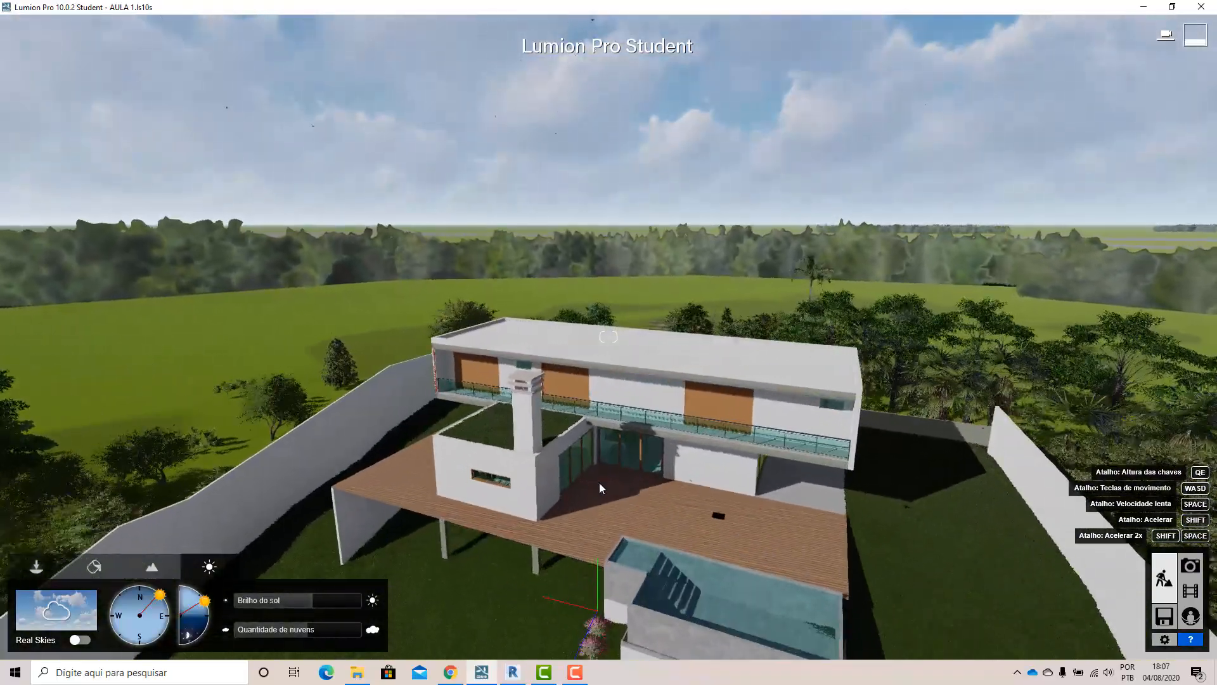
key("s")
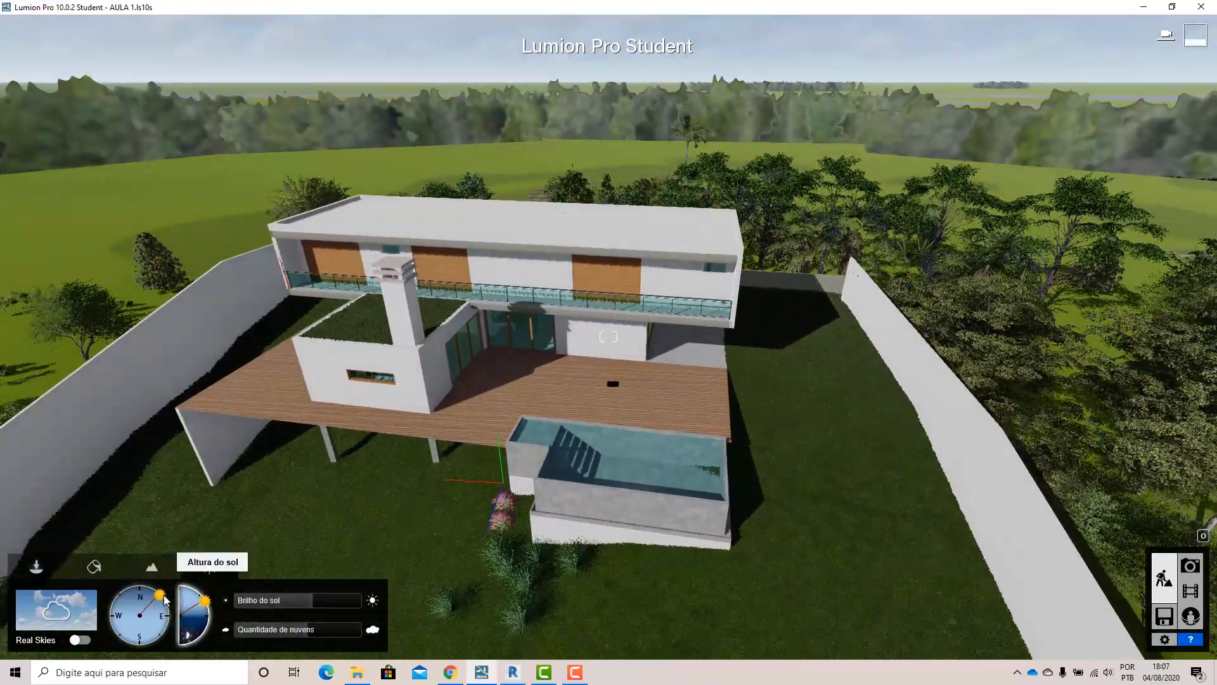
mouse_move(156, 587)
left_mouse_down()
mouse_move(170, 606)
mouse_move(158, 654)
mouse_move(124, 653)
left_mouse_up()
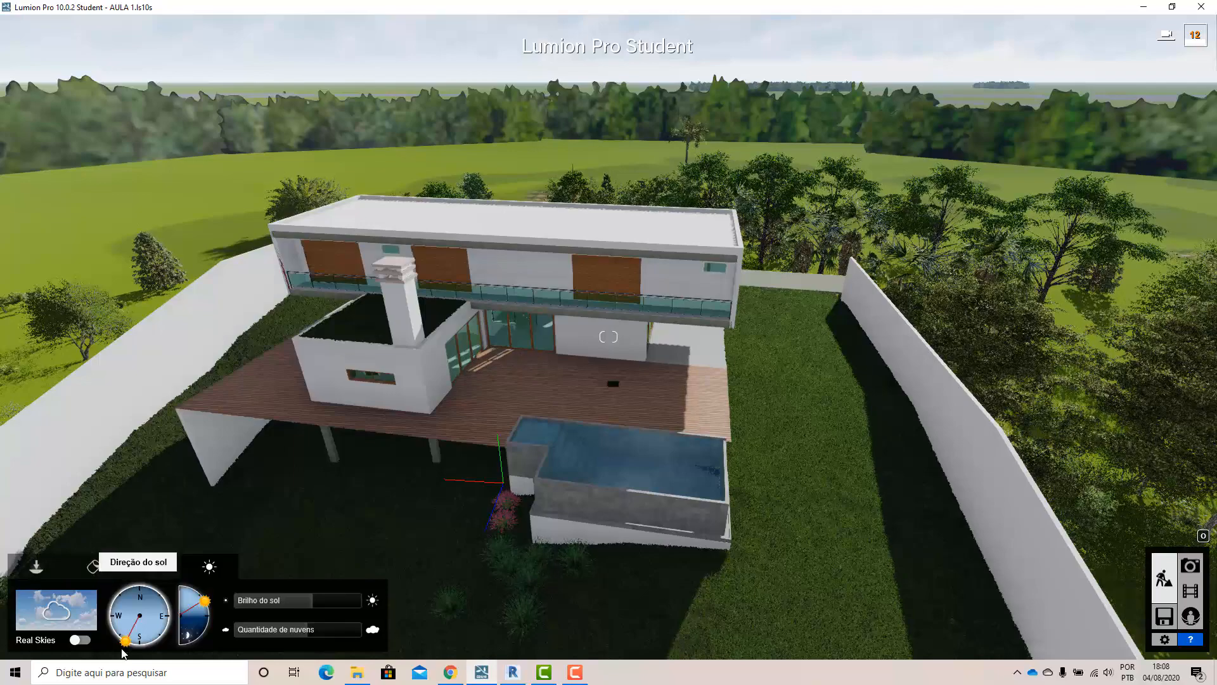
mouse_move(120, 653)
left_mouse_down()
mouse_move(172, 596)
mouse_move(163, 561)
left_mouse_up()
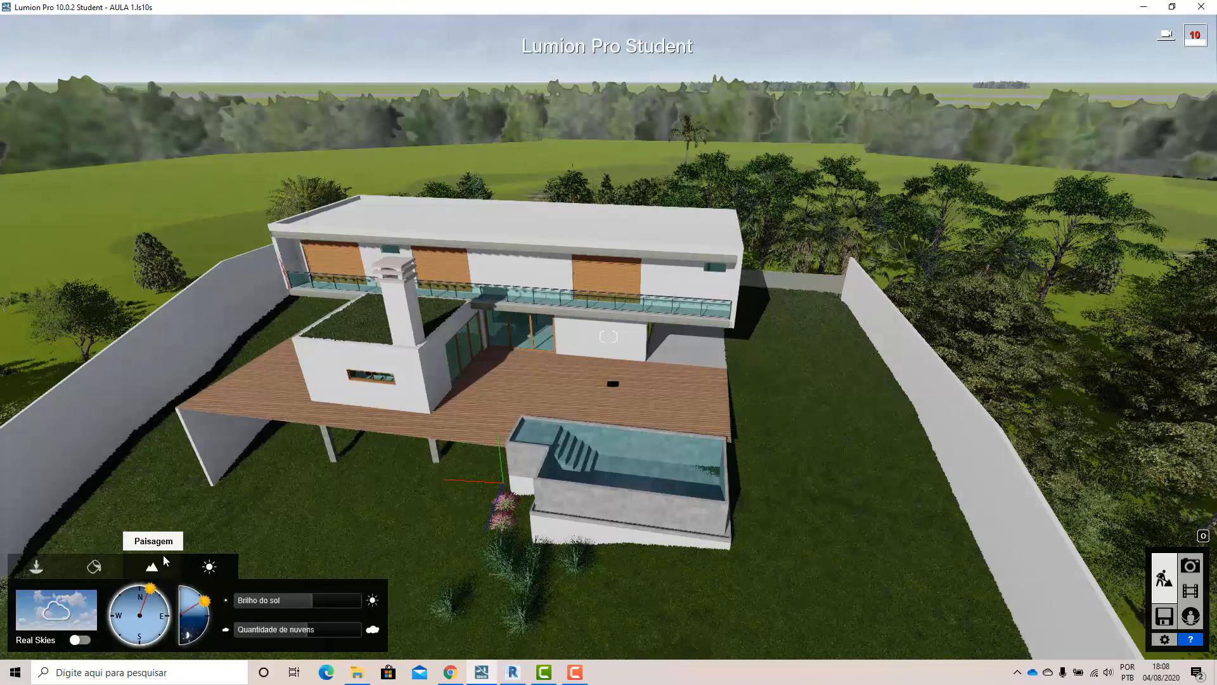
mouse_move(174, 572)
left_mouse_down()
mouse_move(177, 641)
mouse_move(164, 643)
mouse_move(177, 610)
mouse_move(166, 594)
left_mouse_up()
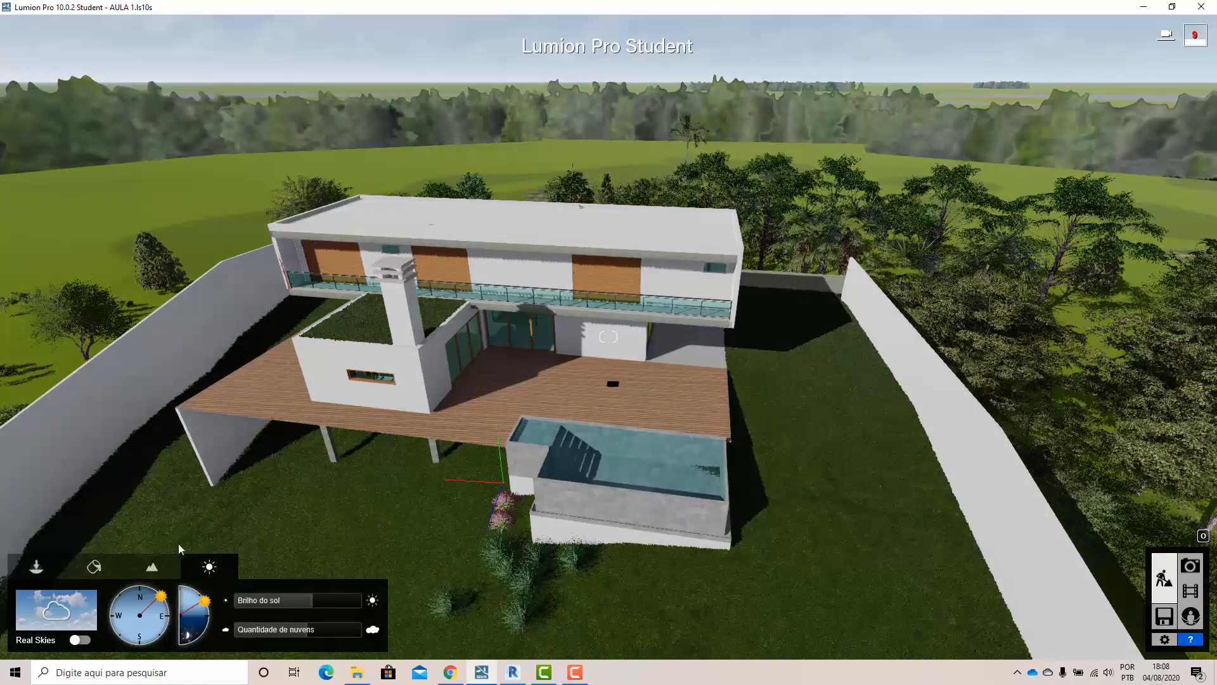
left_click_drag(168, 598, 156, 590)
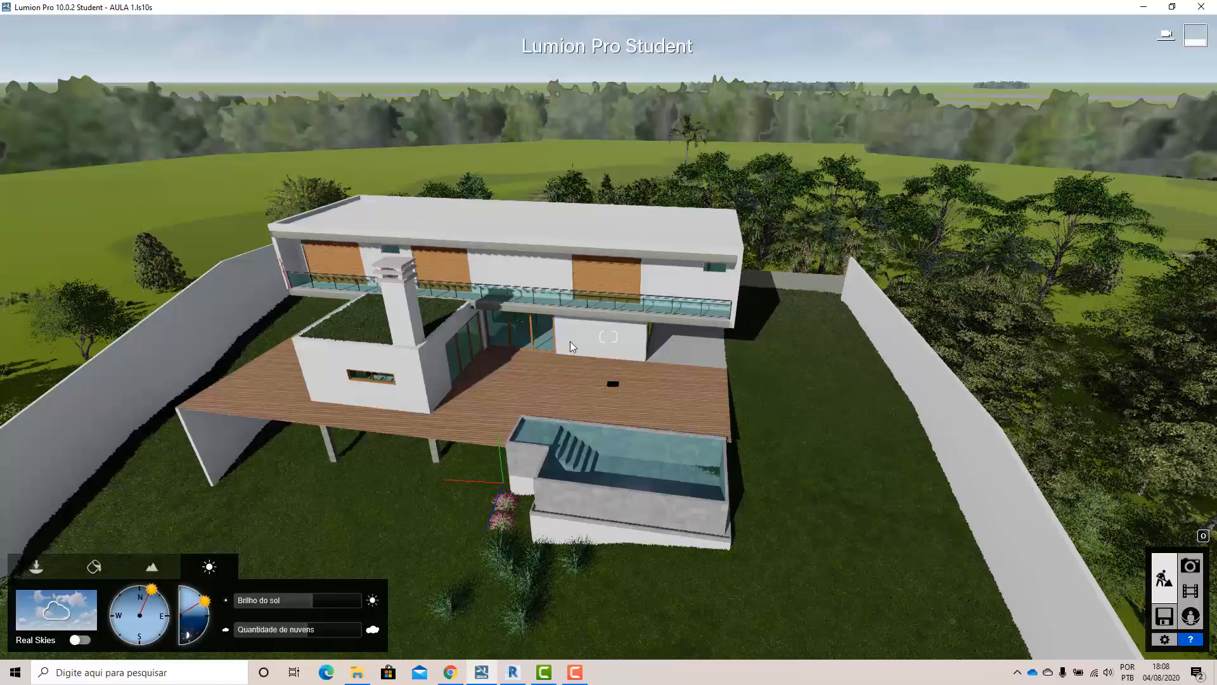
Frame an aerial view of the house's pool side with the surrounding walls and switch to photo mode
key("s")
right_click_drag(582, 386, 637, 370)
key("w")
key("s")
key("a")
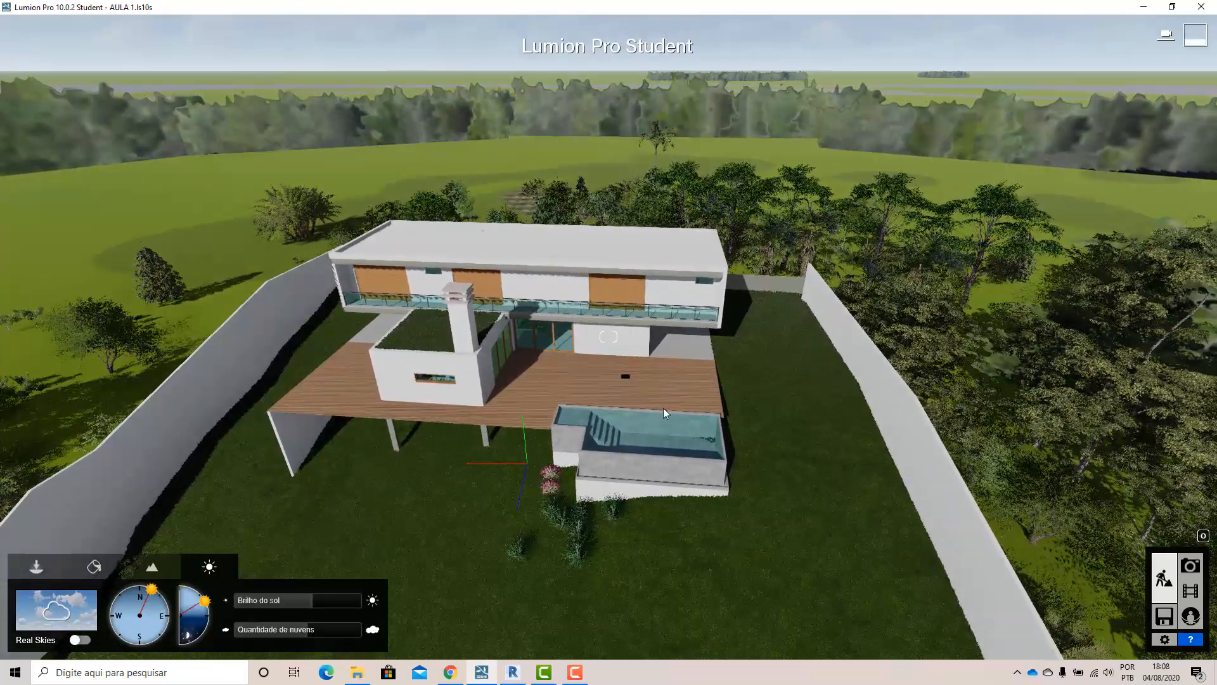
key("a")
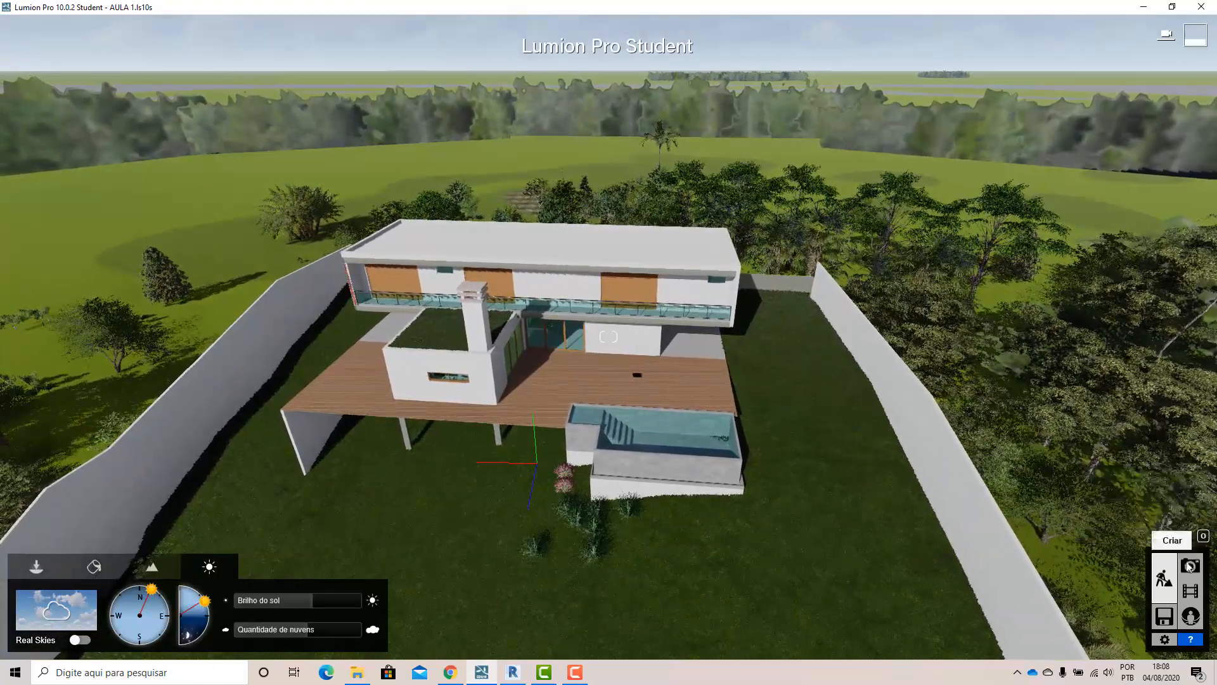
right_click_drag(624, 472, 593, 480)
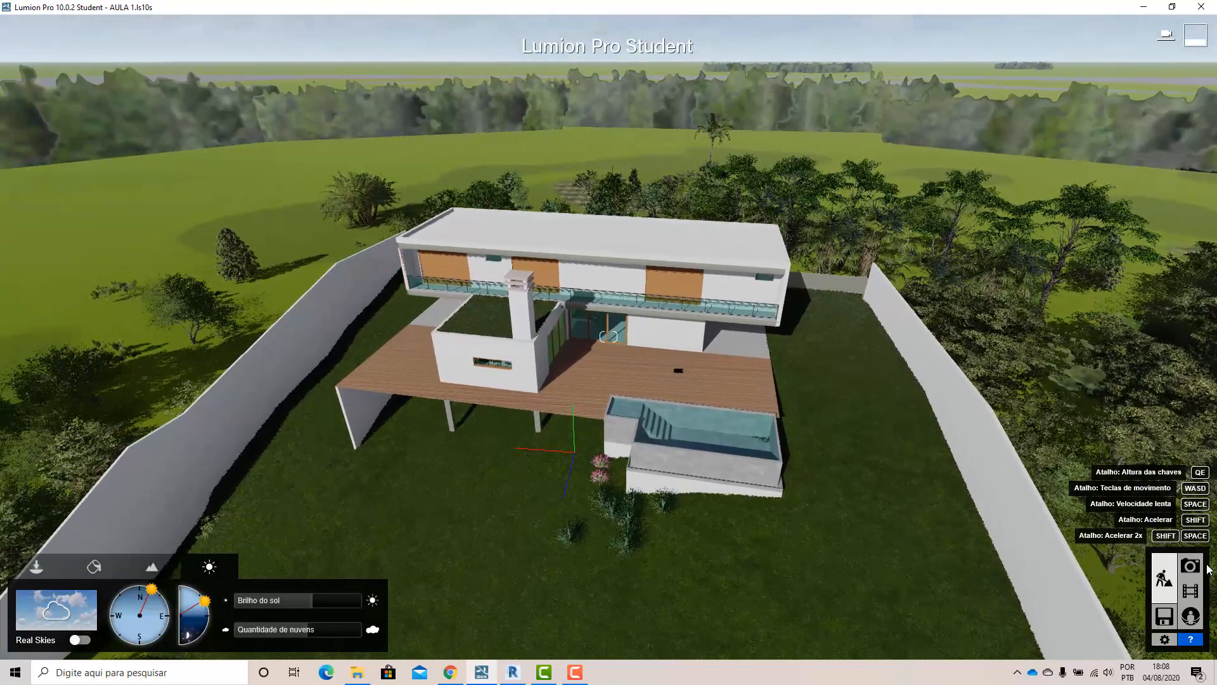
left_click(1191, 565)
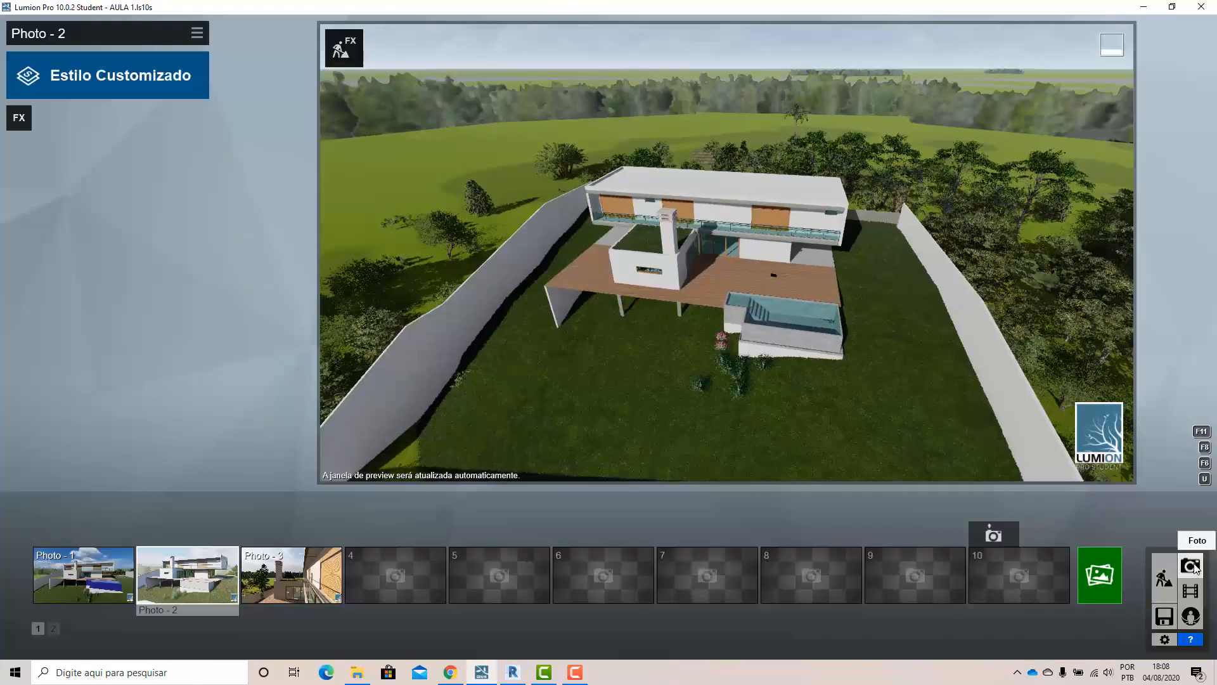
Add the Estudo de Insolação effect from the Sol category to Photo - 2
left_click(20, 117)
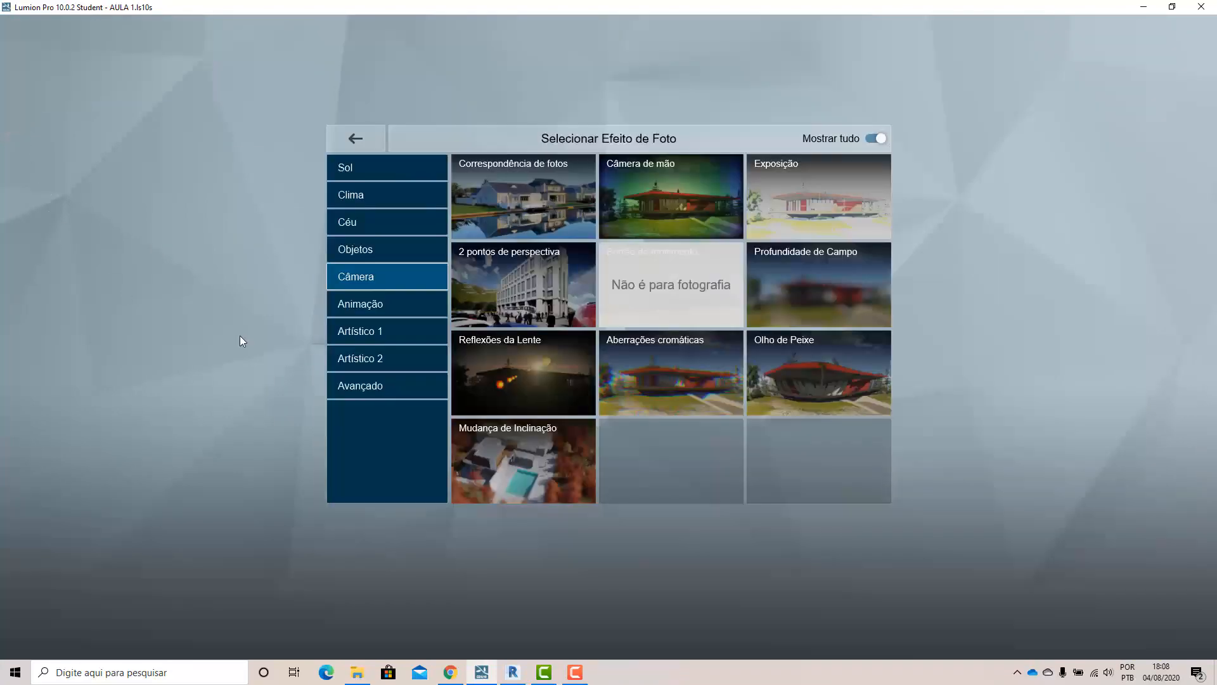
left_click(350, 172)
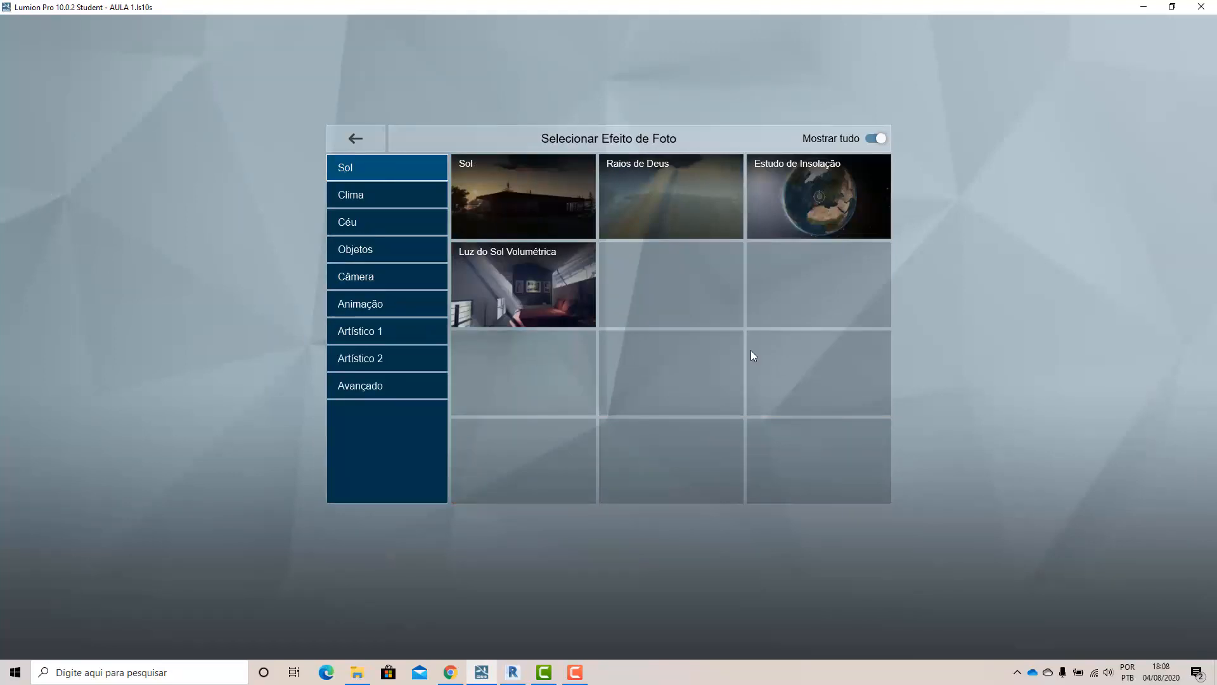
left_click(797, 199)
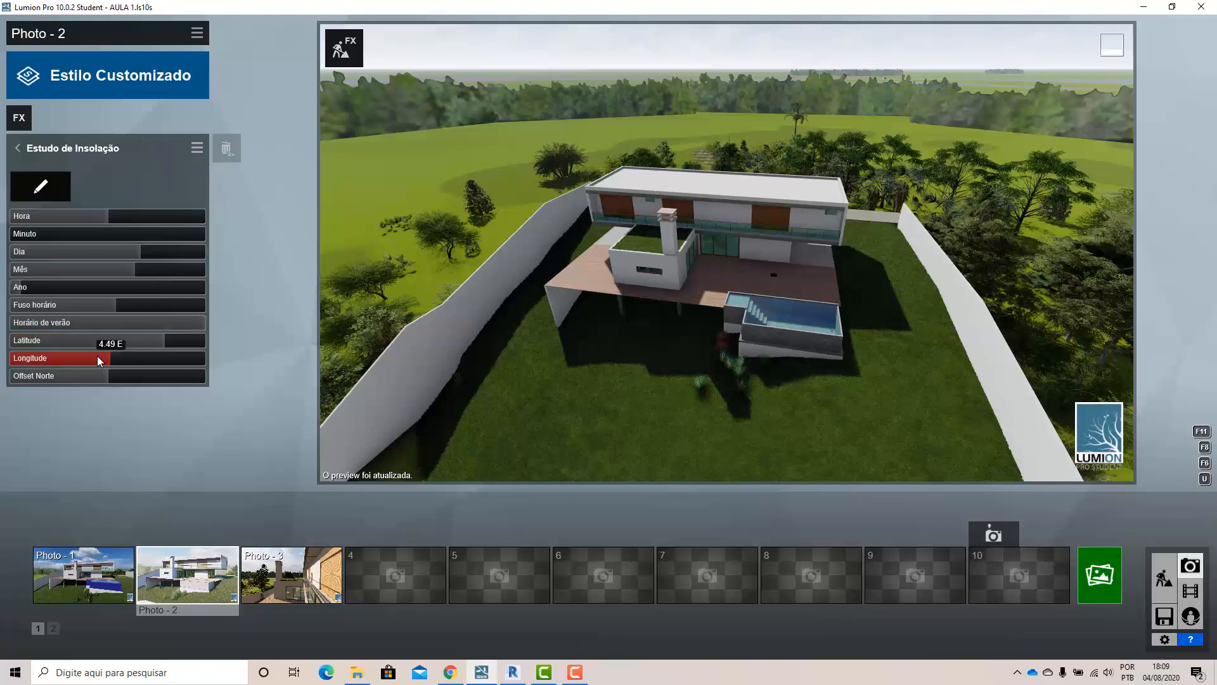
Open the sun study's globe for choosing the location and bring the marker to the south coast of Brazil
left_click(41, 187)
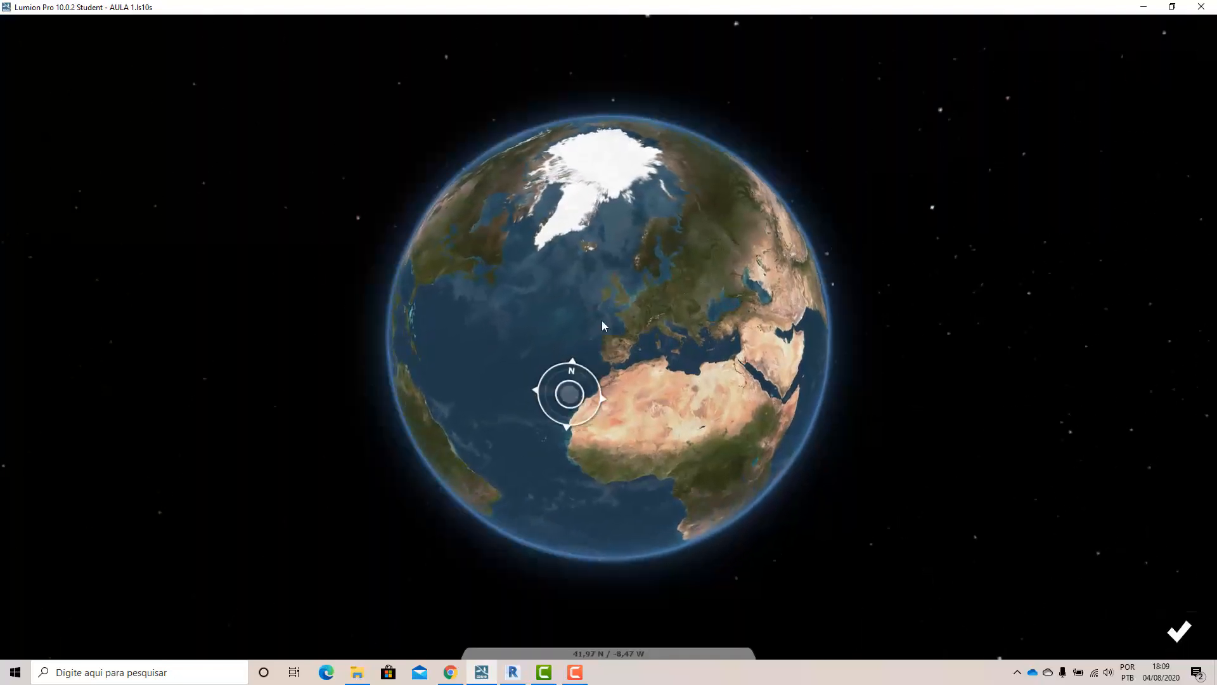
left_click(503, 448)
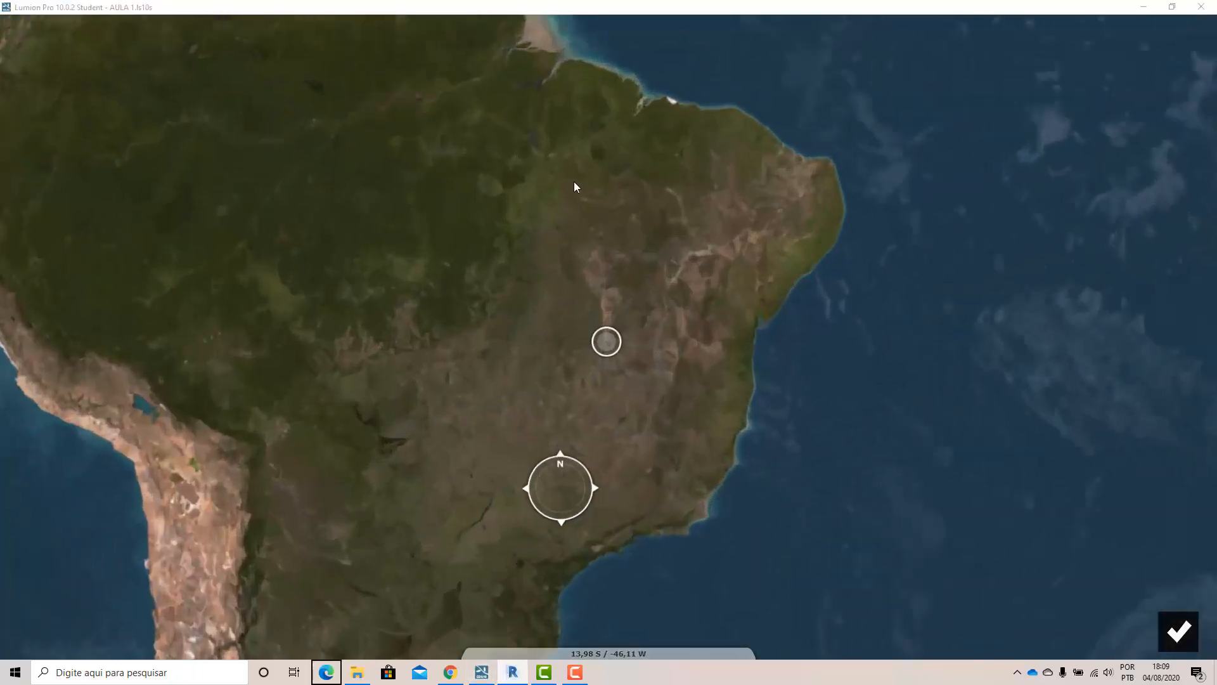
right_click(513, 672)
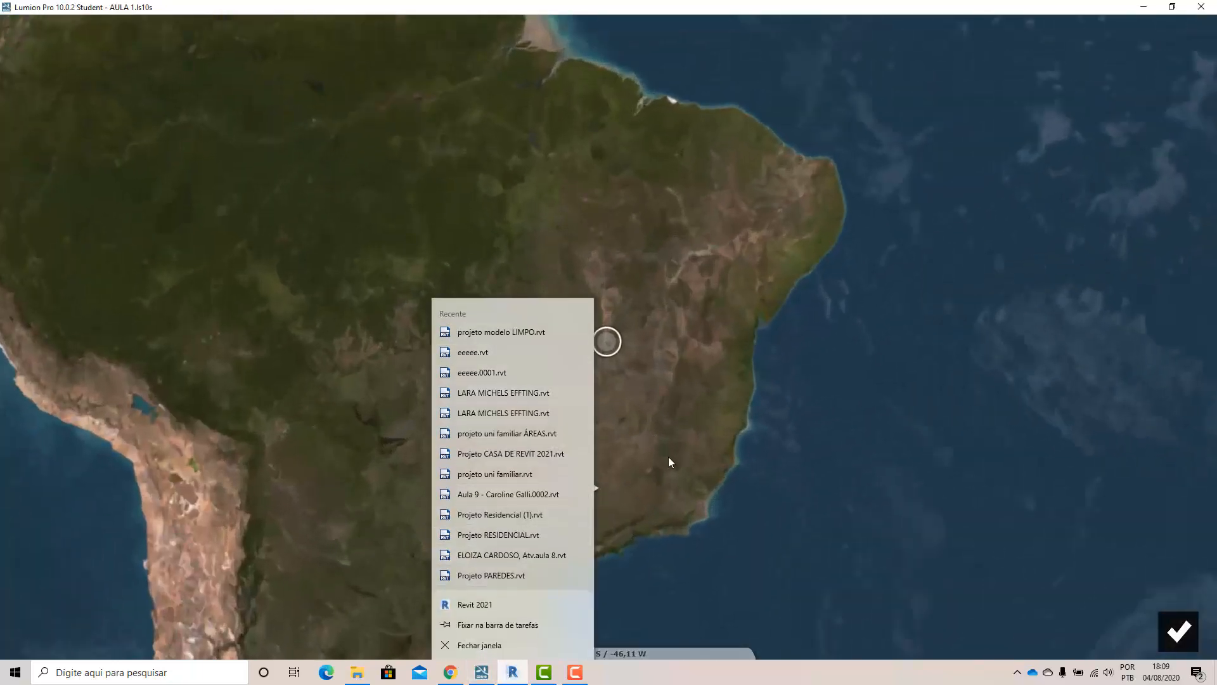
left_click(615, 558)
scroll(536, 463, "down", 3)
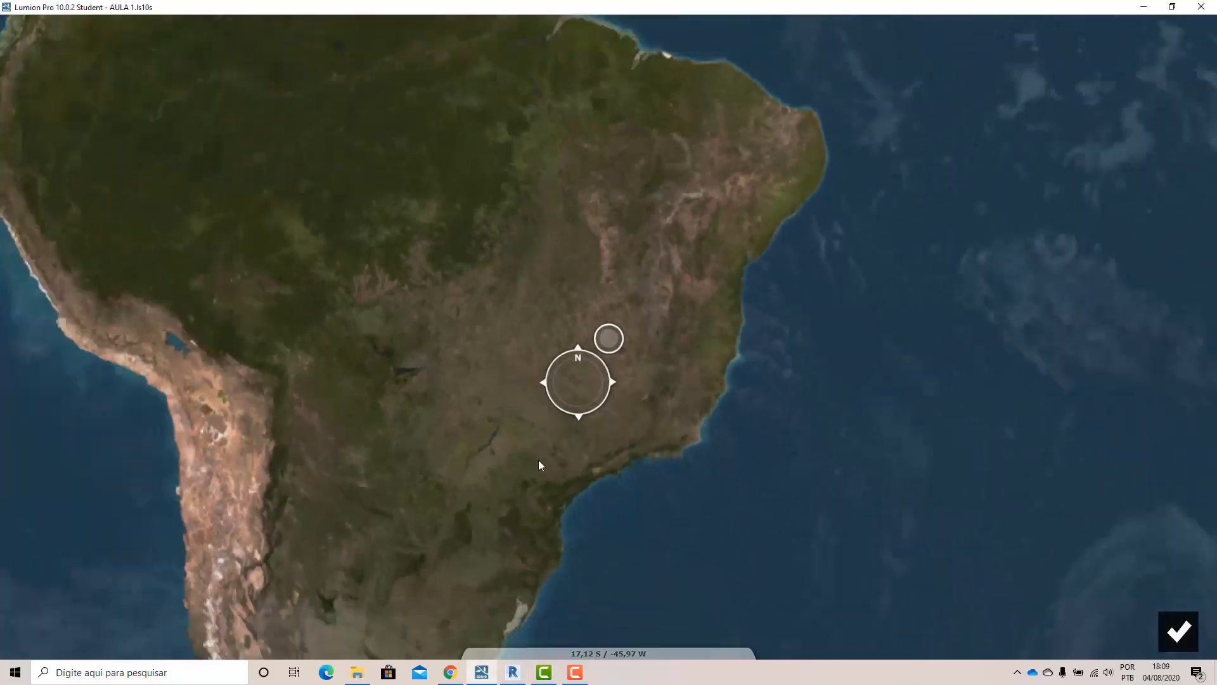
scroll(538, 460, "down", 3)
left_click(576, 489)
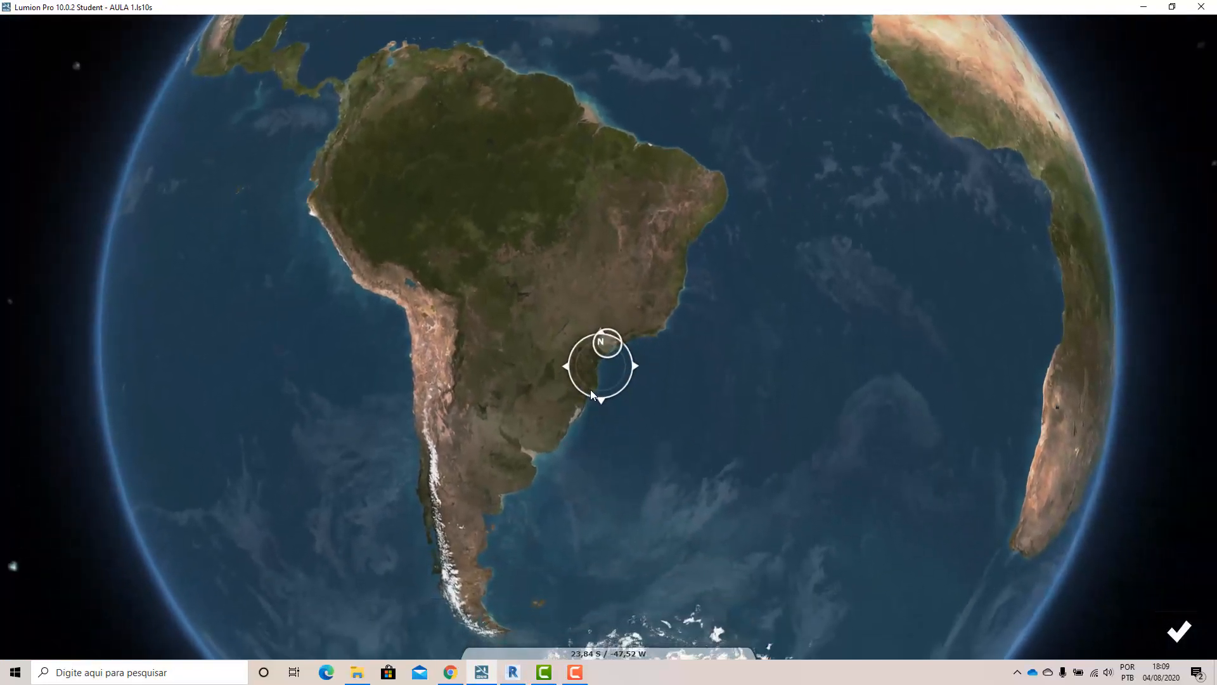
Refine the location marker on the Santa Catarina coast to about 27.85 S, 48.68 W and accept it
left_click(591, 390)
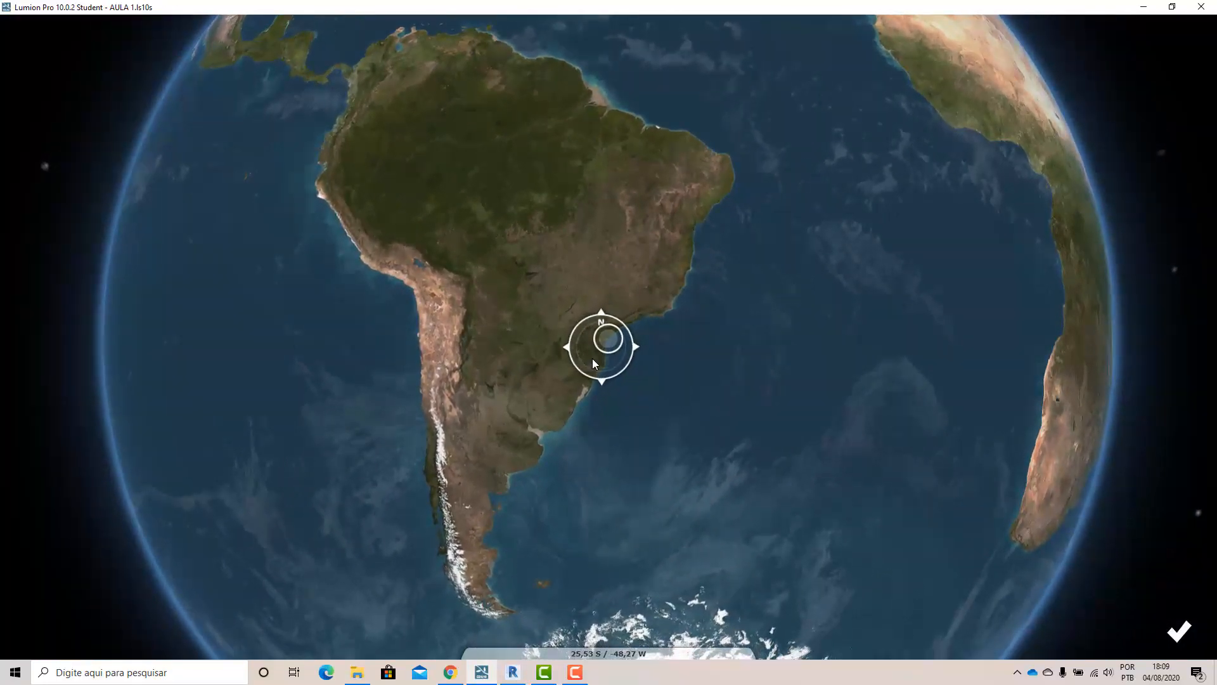
scroll(593, 359, "up", 3)
left_click(599, 363)
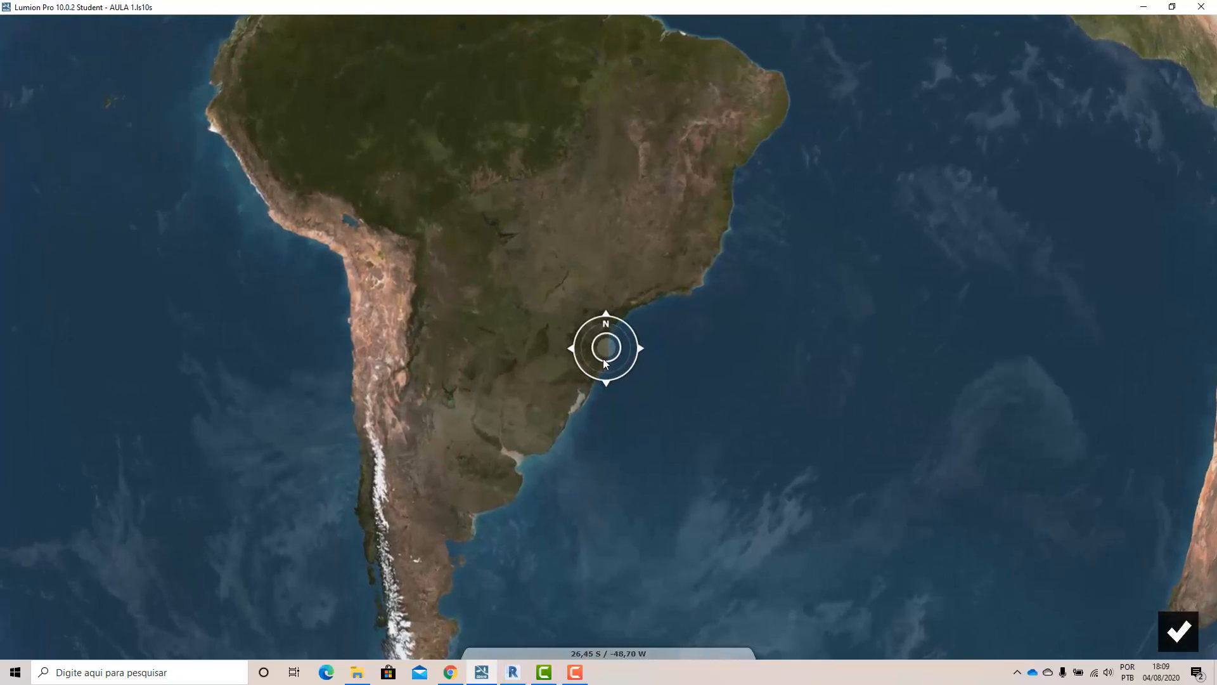
left_click(603, 359)
scroll(610, 345, "up", 2)
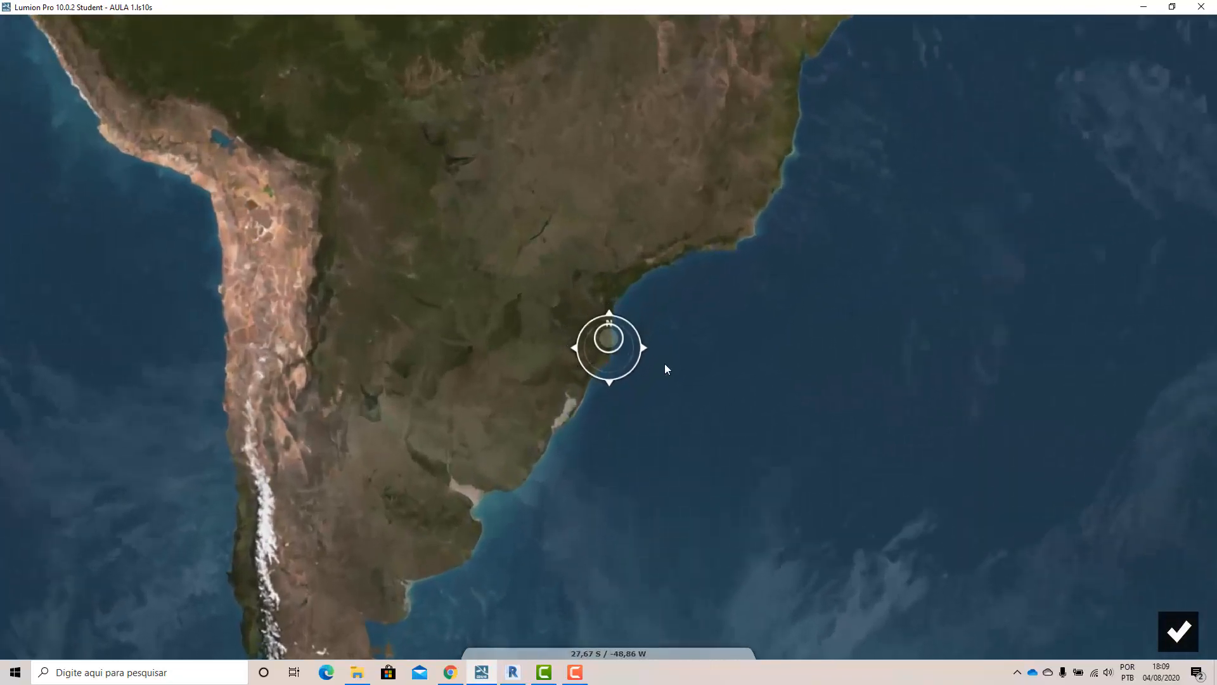
left_click(665, 364)
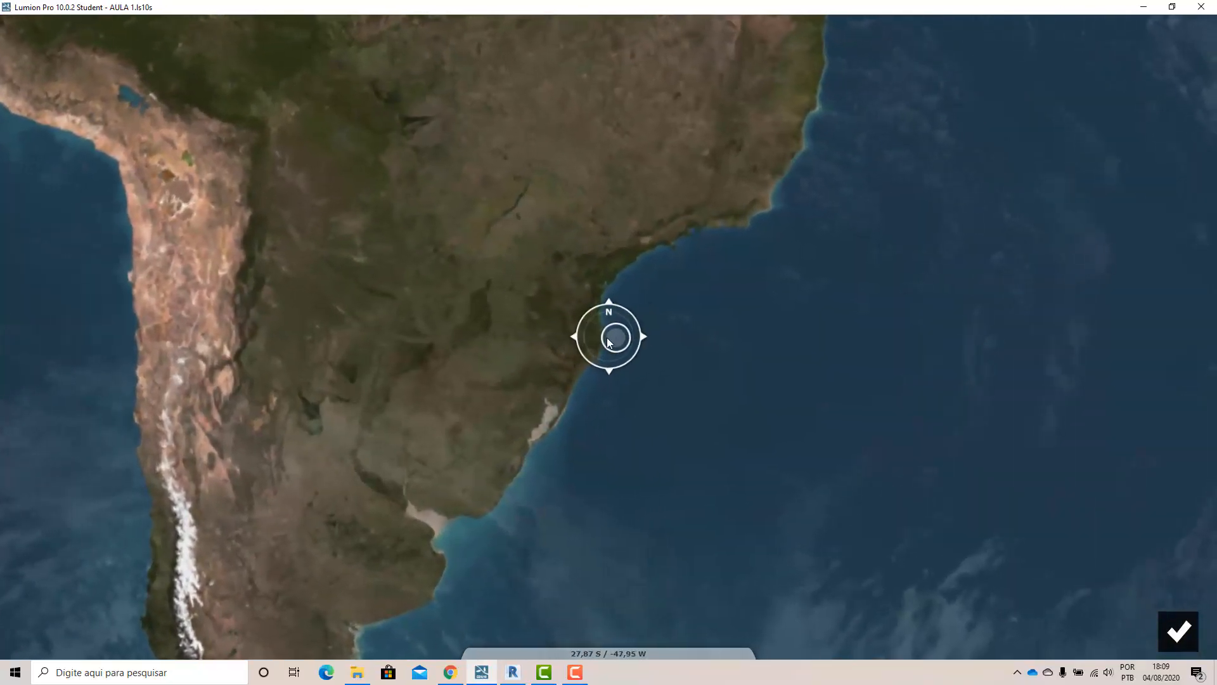
left_click(603, 338)
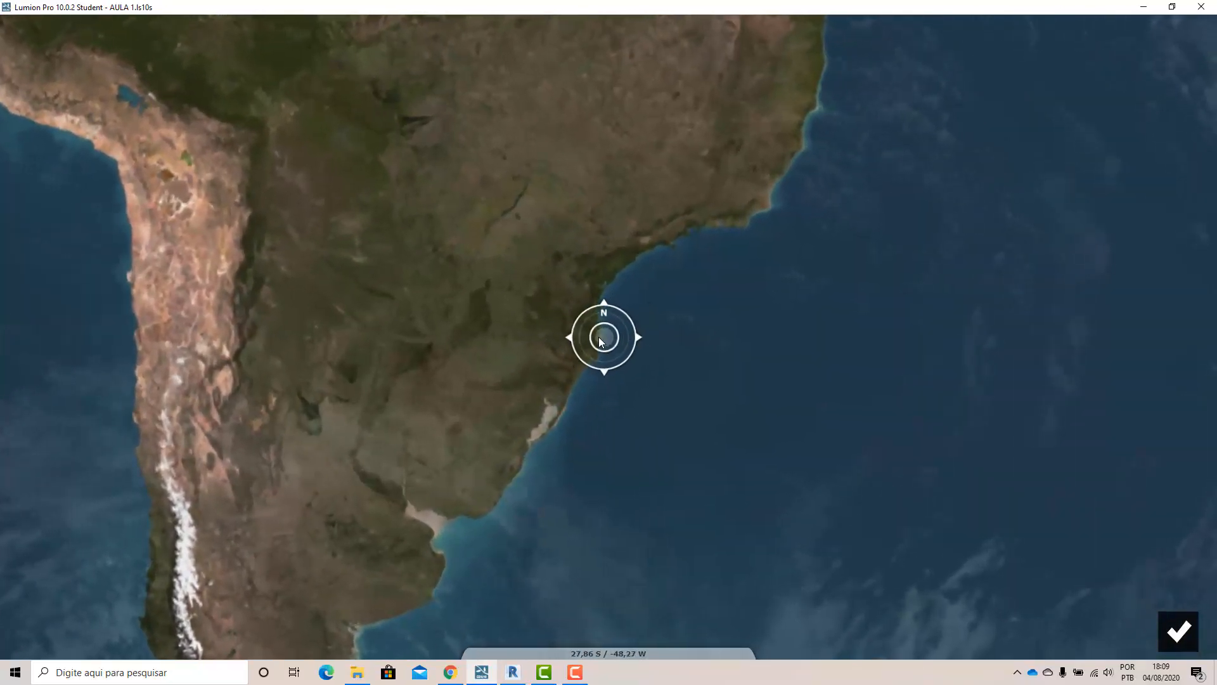
left_click(1178, 631)
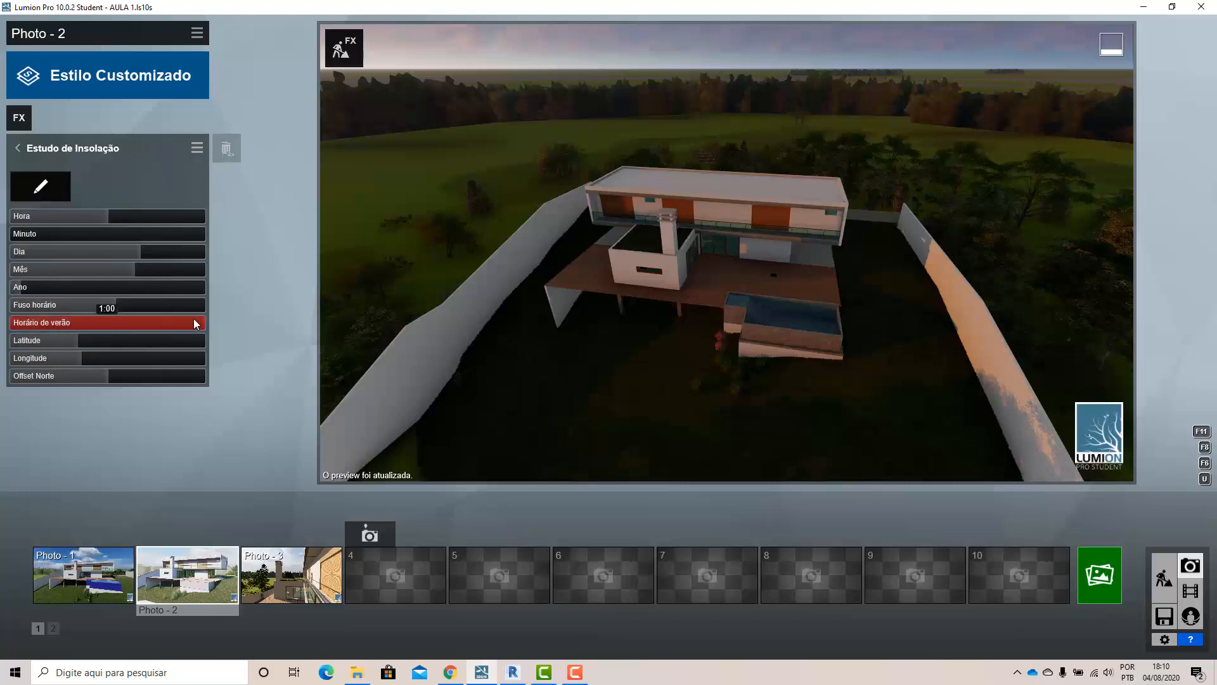
Lower Horário de verão to the middle of its range and reframe the photo closer on the house's pool side
left_click_drag(202, 325, 101, 325)
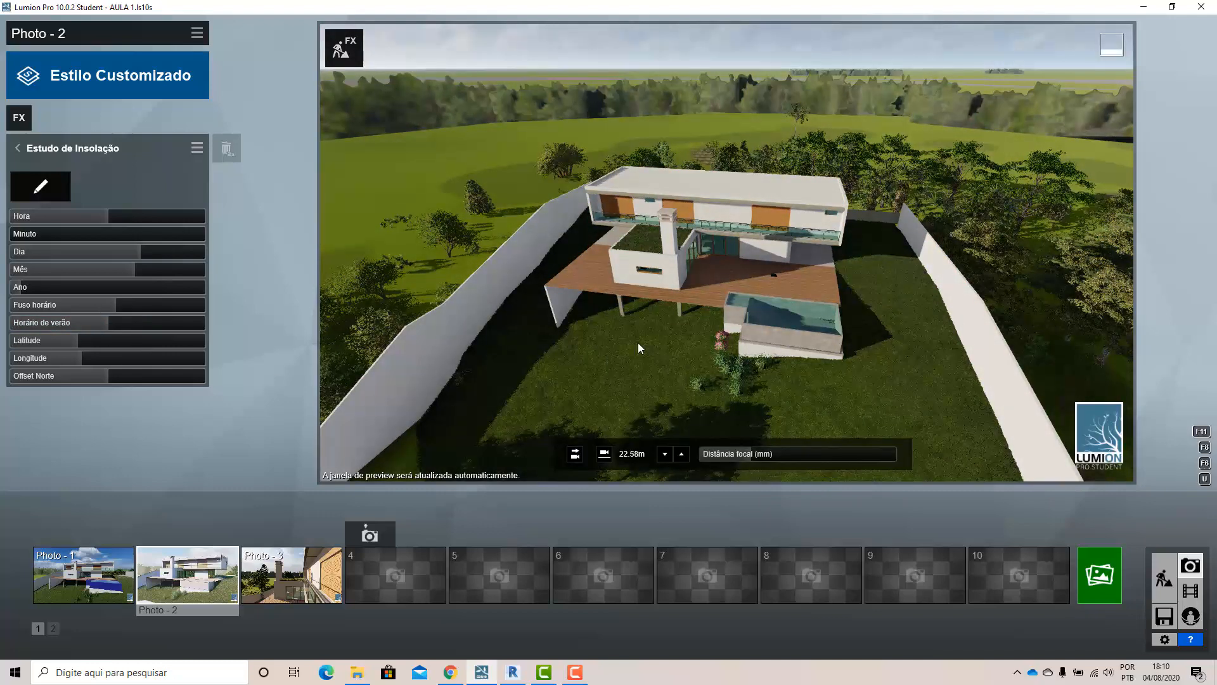
right_click_drag(638, 344, 637, 349)
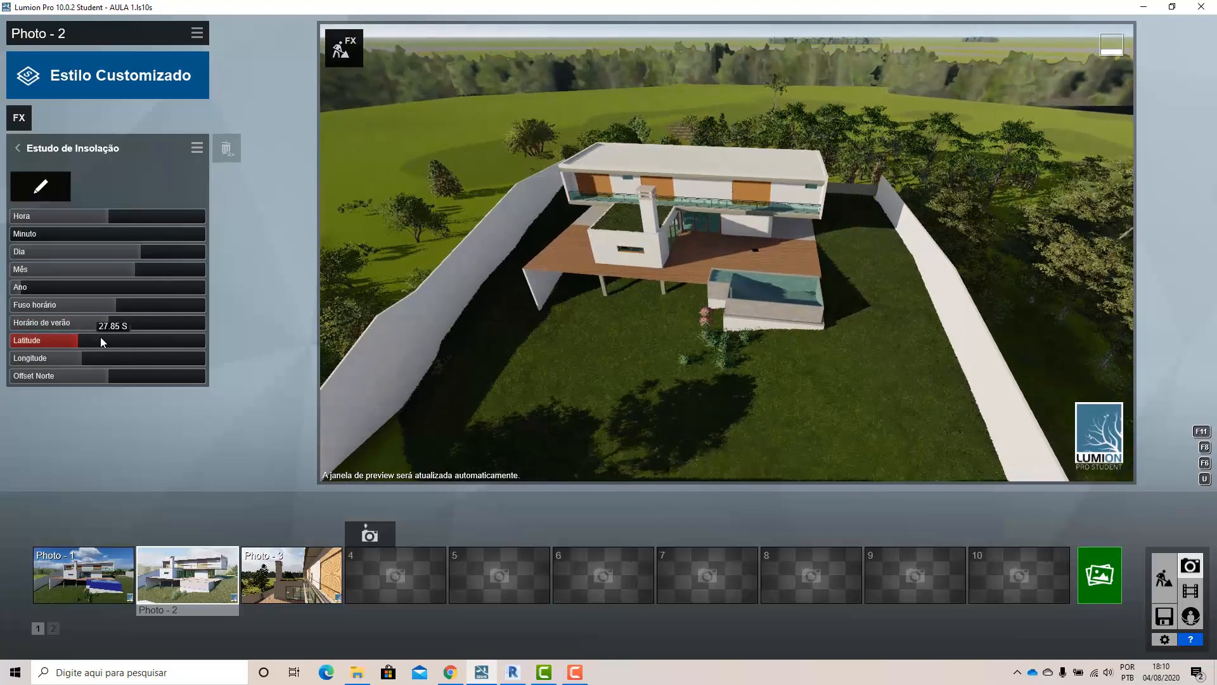
mouse_move(109, 305)
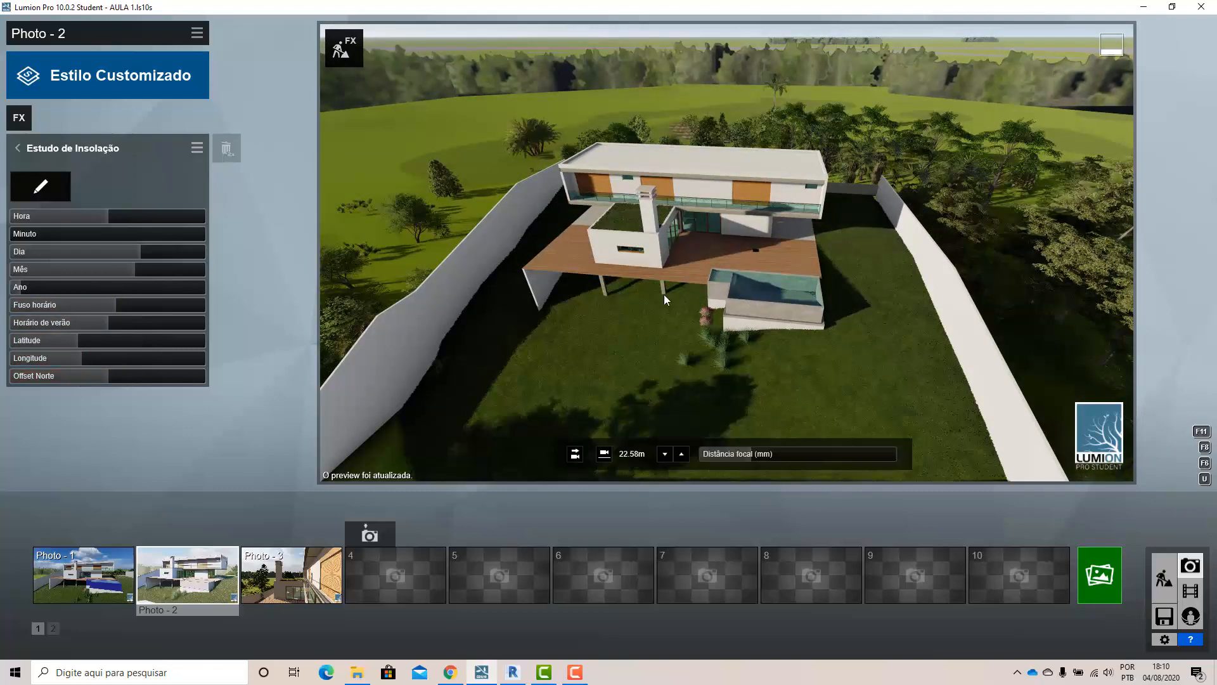
right_click_drag(664, 294, 645, 272)
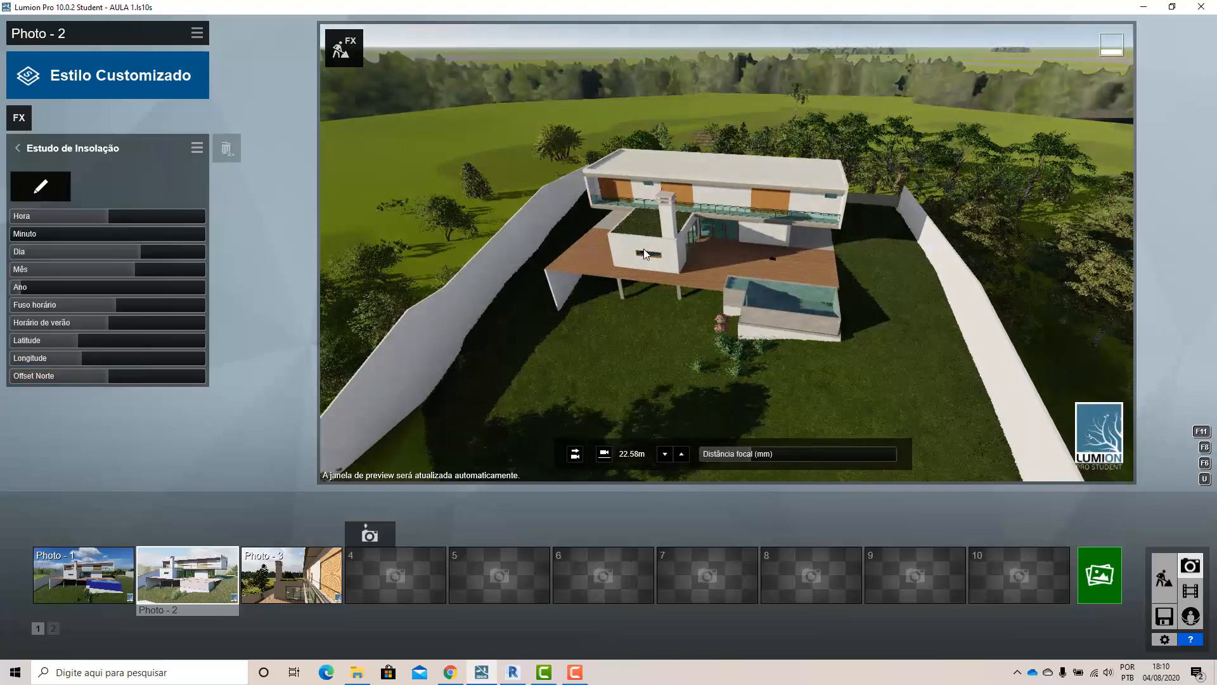
scroll(644, 249, "up", 2)
right_click_drag(705, 355, 675, 330)
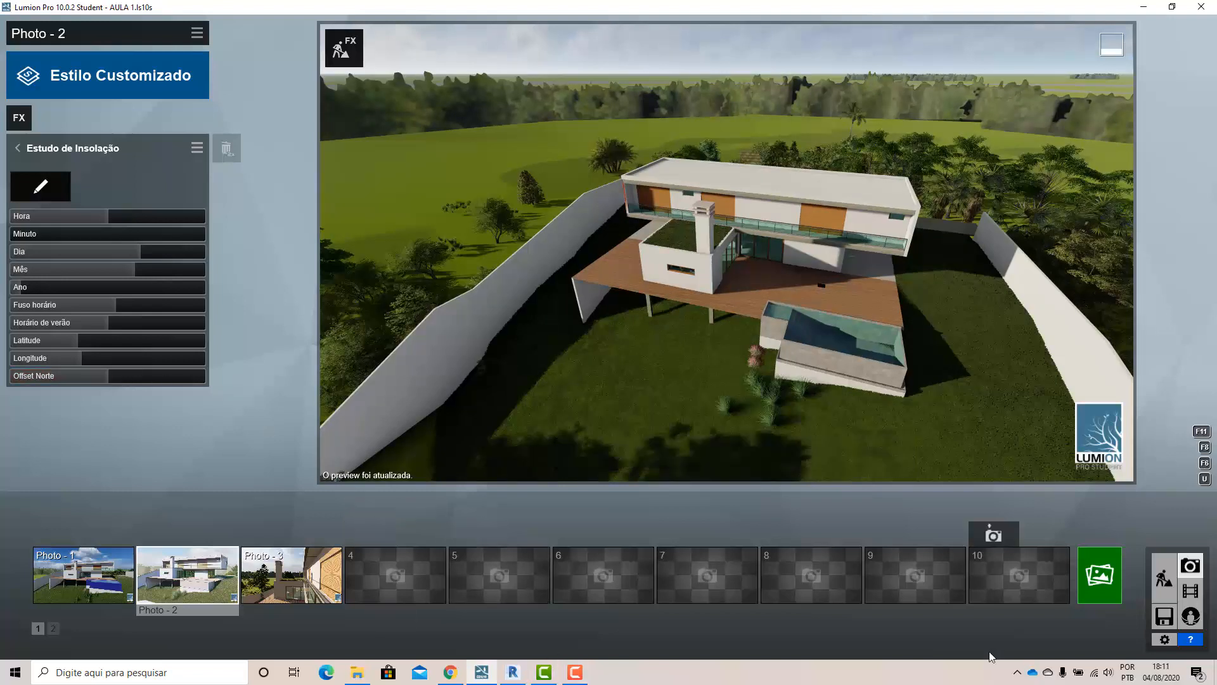
Switch to Chrome and open the detailed coordinates page from the Wikipedia article on Laguna (Santa Catarina)
left_click(452, 672)
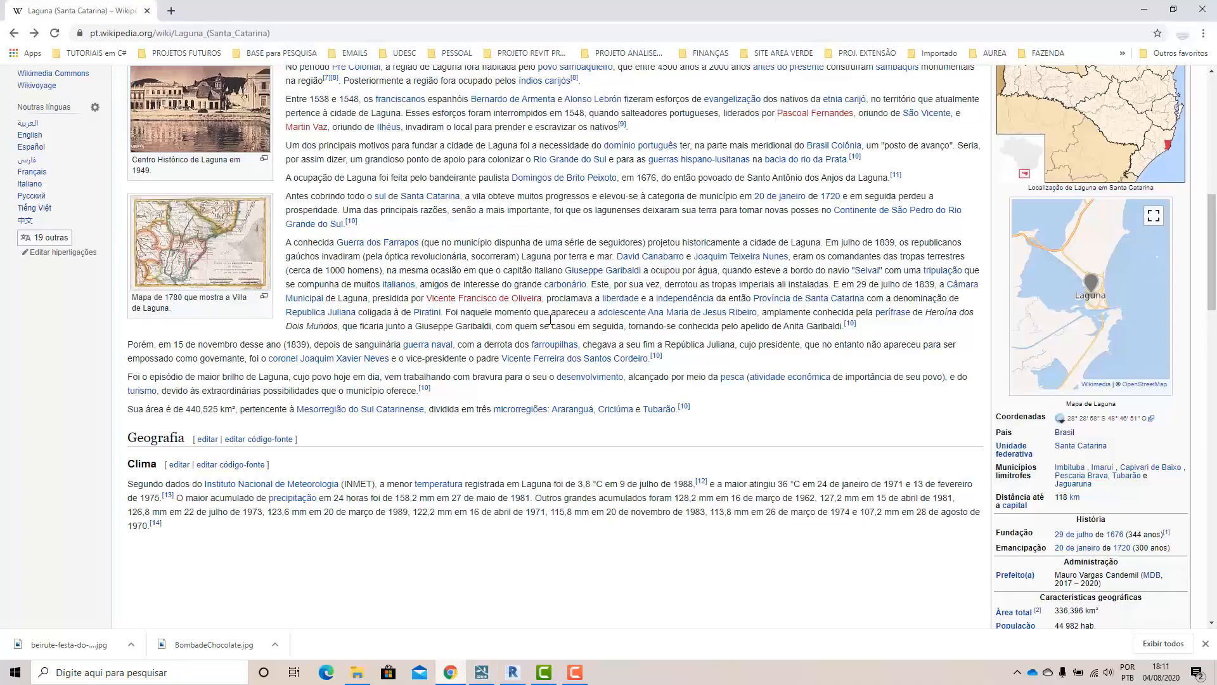
scroll(602, 414, "up", 15)
scroll(602, 419, "down", 5)
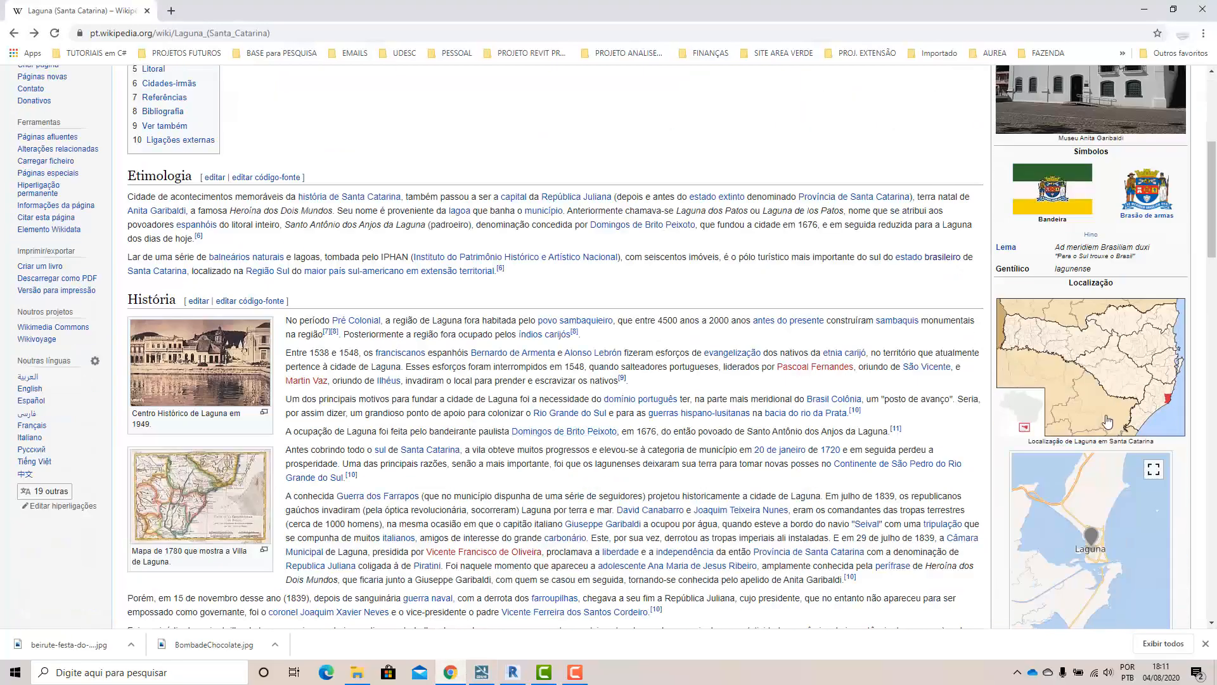
scroll(1035, 374, "down", 2)
scroll(1035, 374, "down", 2)
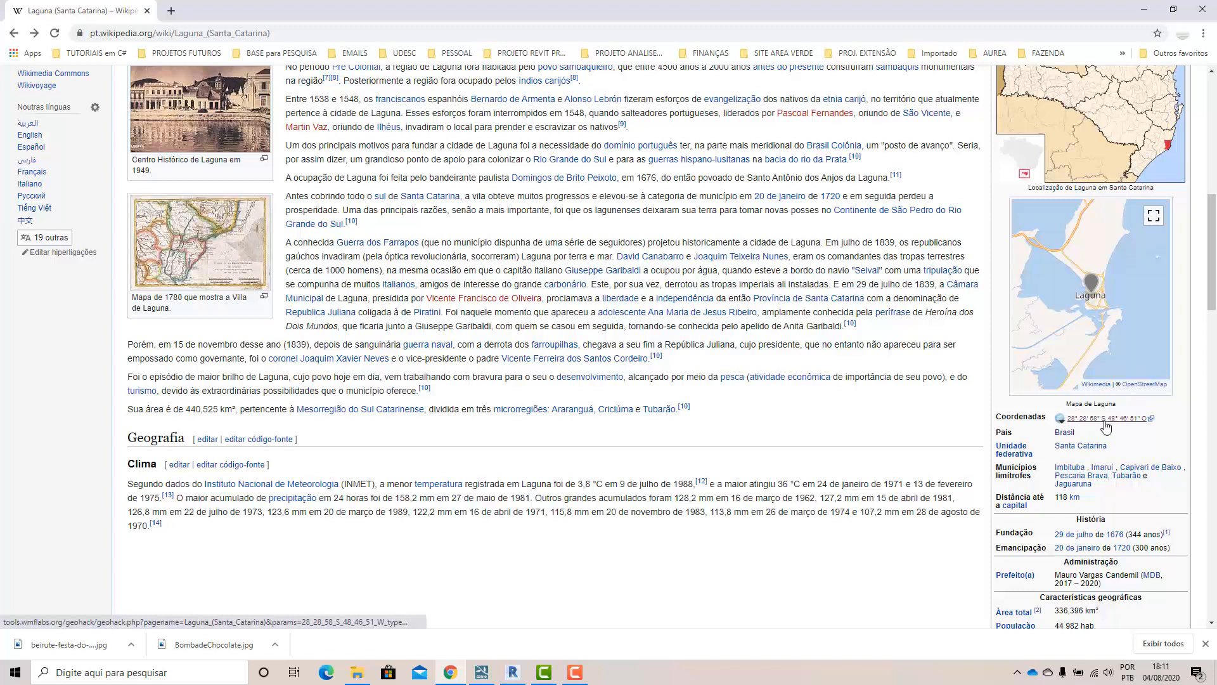
left_click(1104, 420)
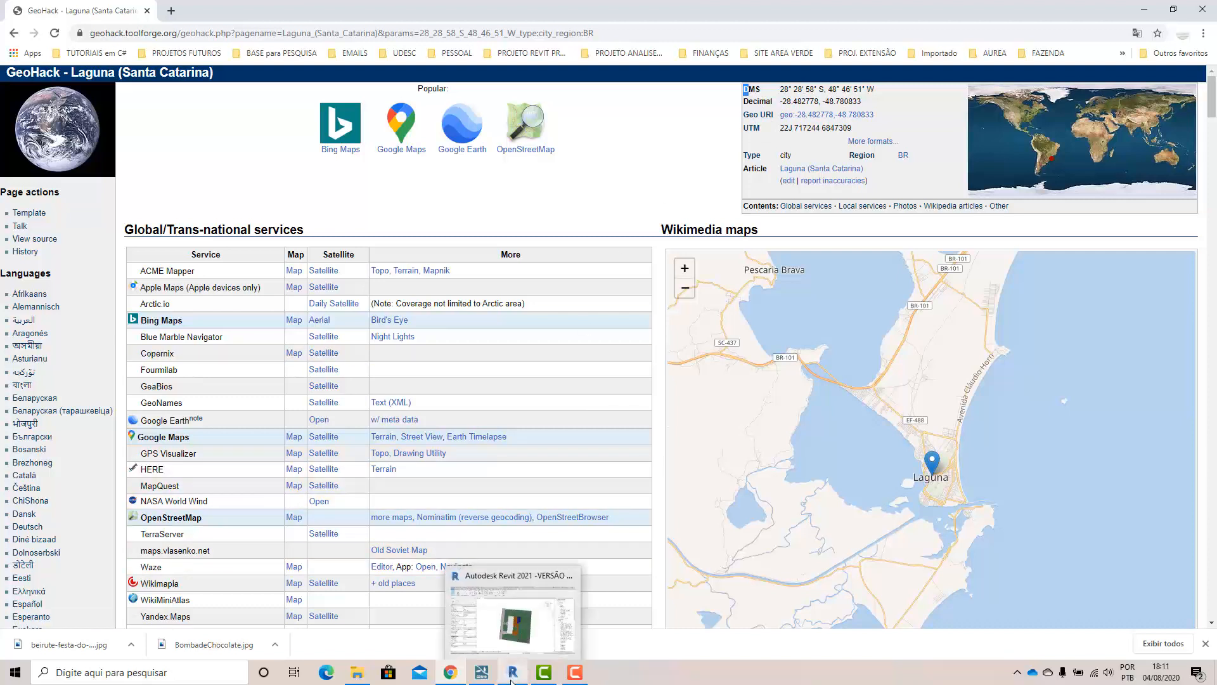
Switch back to Lumion and adjust the sun study's Latitude to match Laguna's decimal coordinate, about 28.48 S
mouse_move(483, 677)
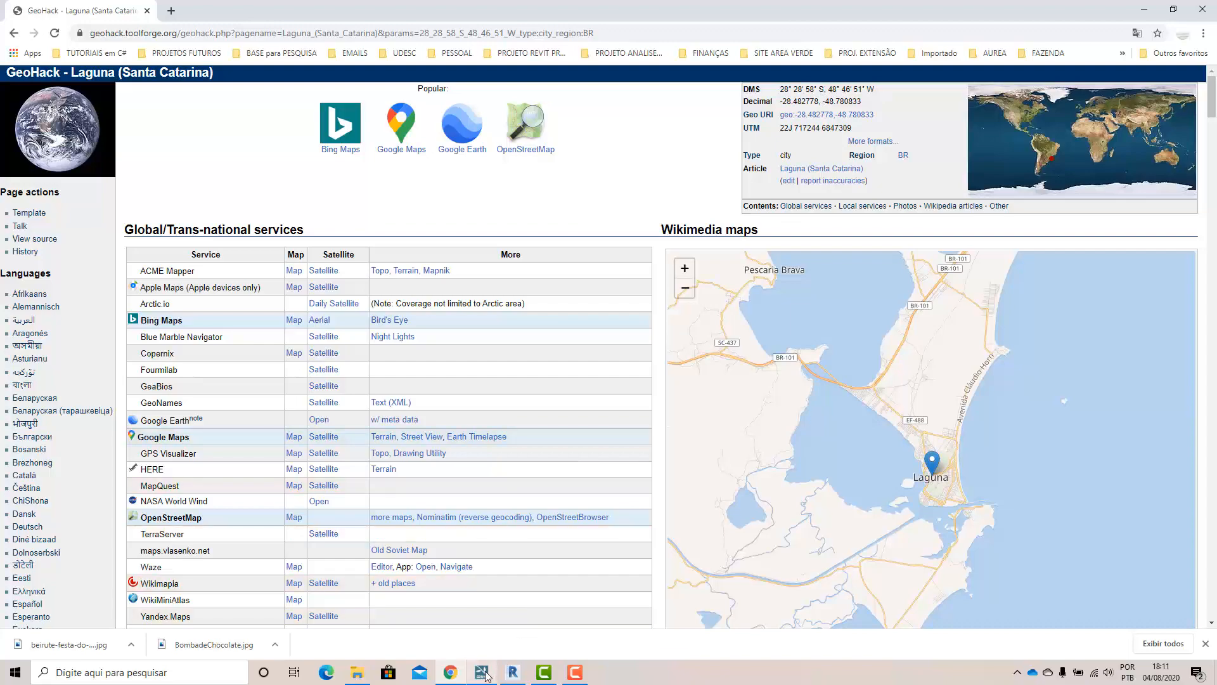
left_click(454, 619)
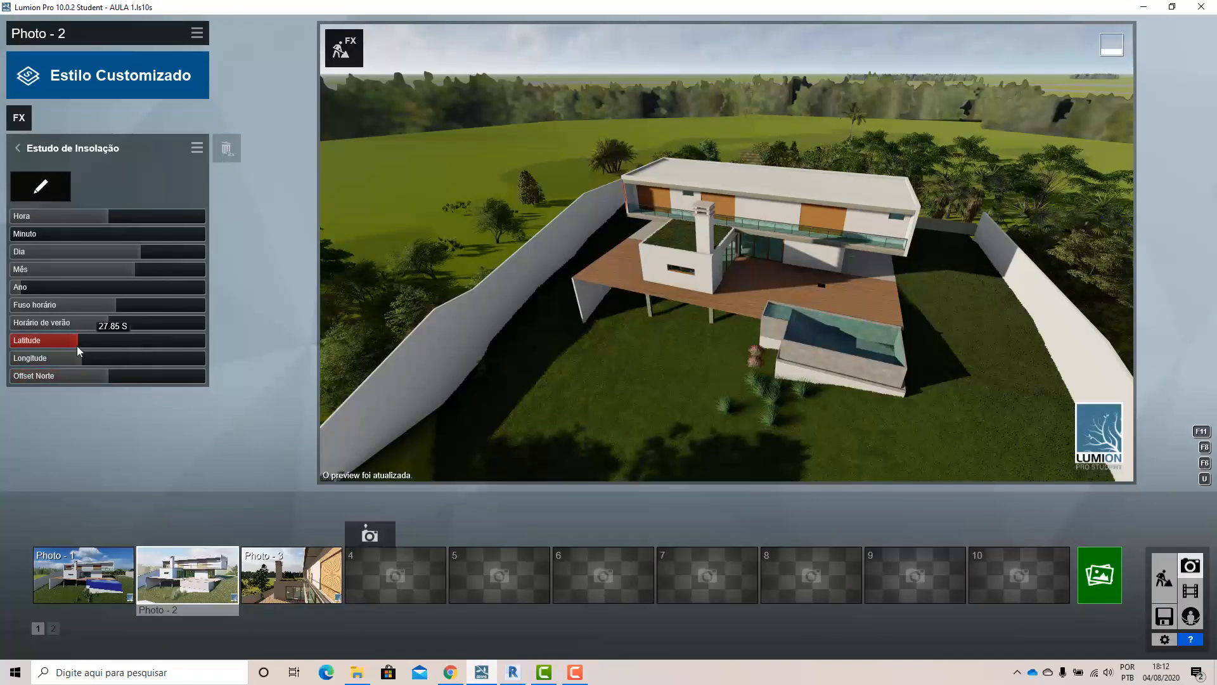
left_click(457, 676)
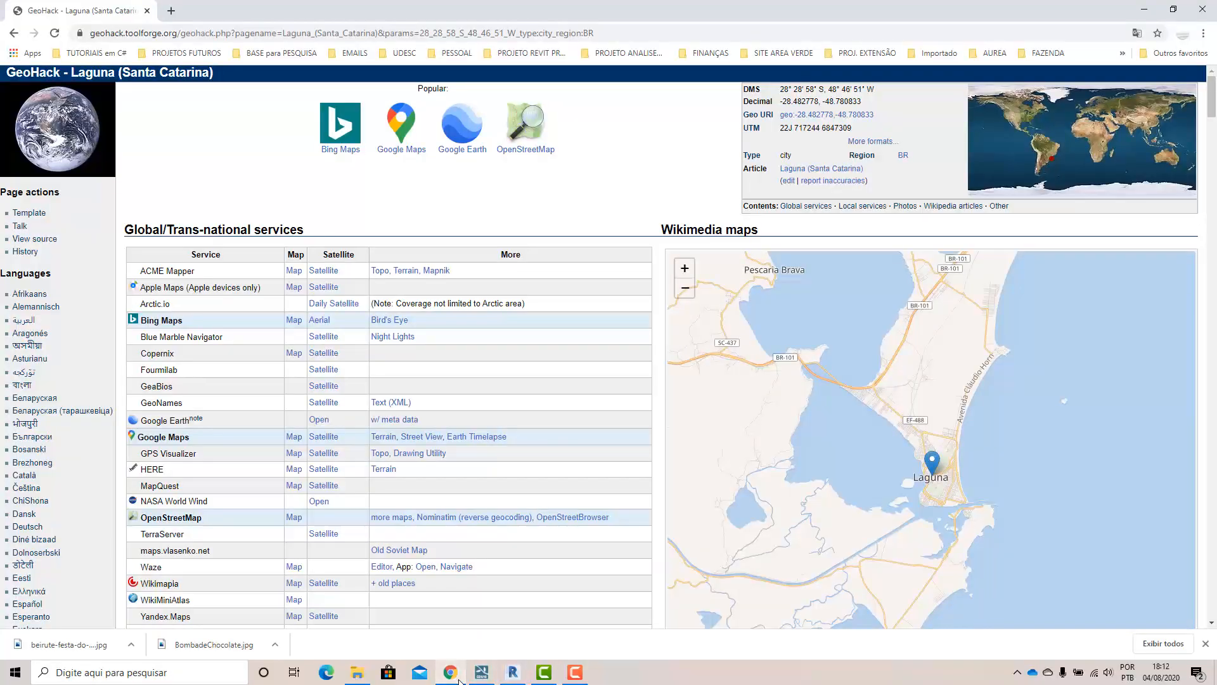
left_click(452, 674)
mouse_move(84, 340)
left_mouse_down()
mouse_move(101, 341)
mouse_move(90, 334)
left_mouse_up()
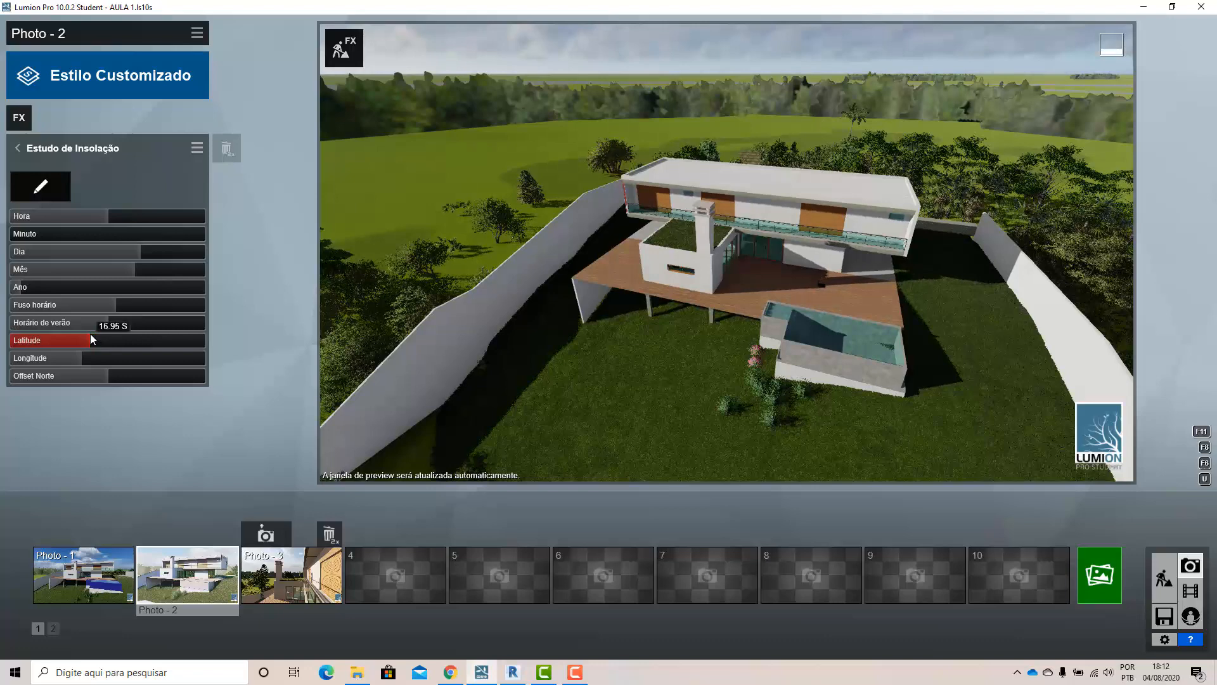
left_click(457, 676)
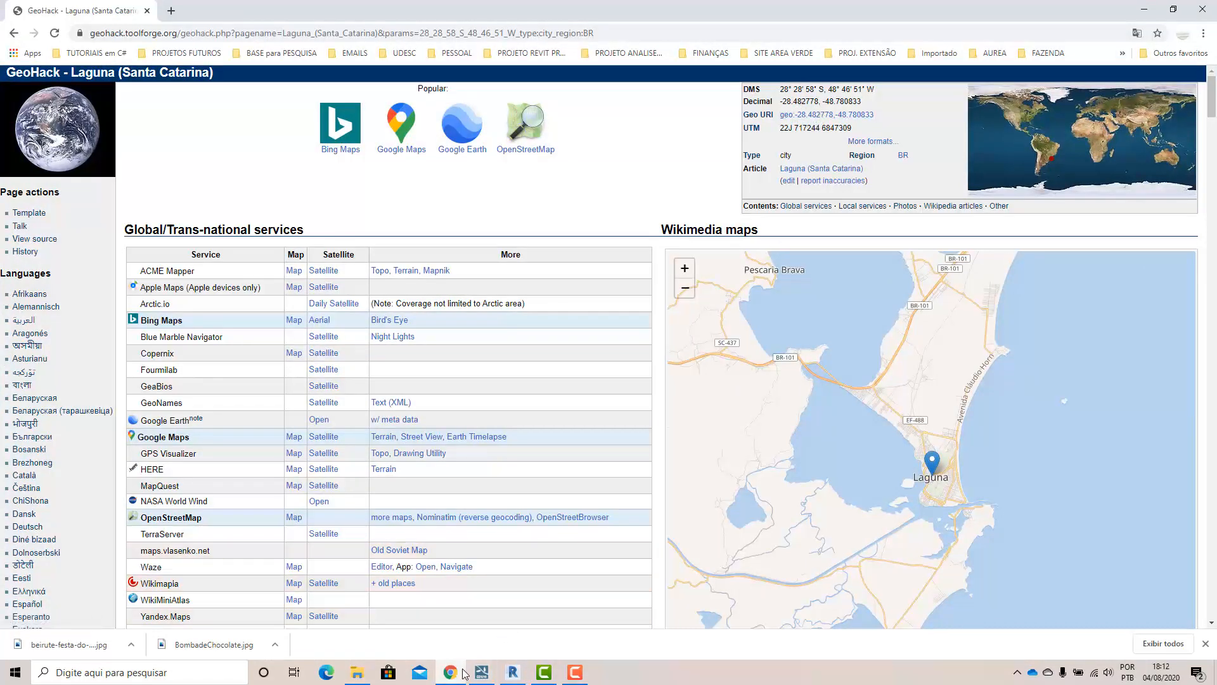
left_click(482, 672)
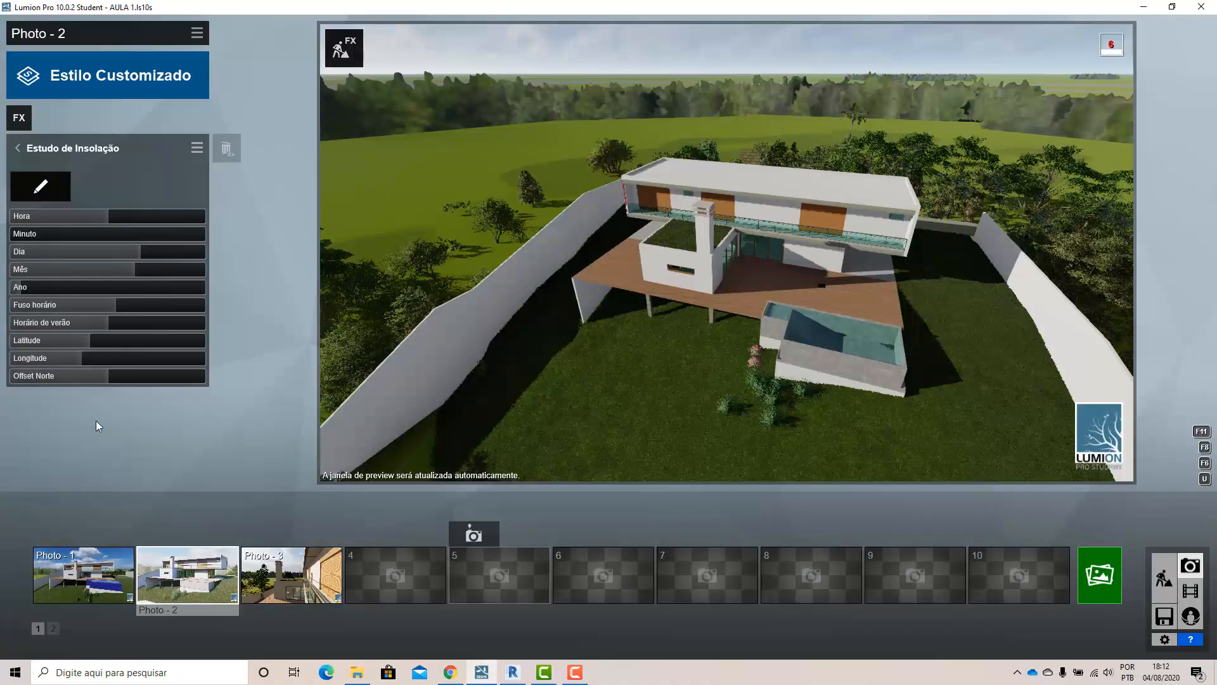
left_click(444, 675)
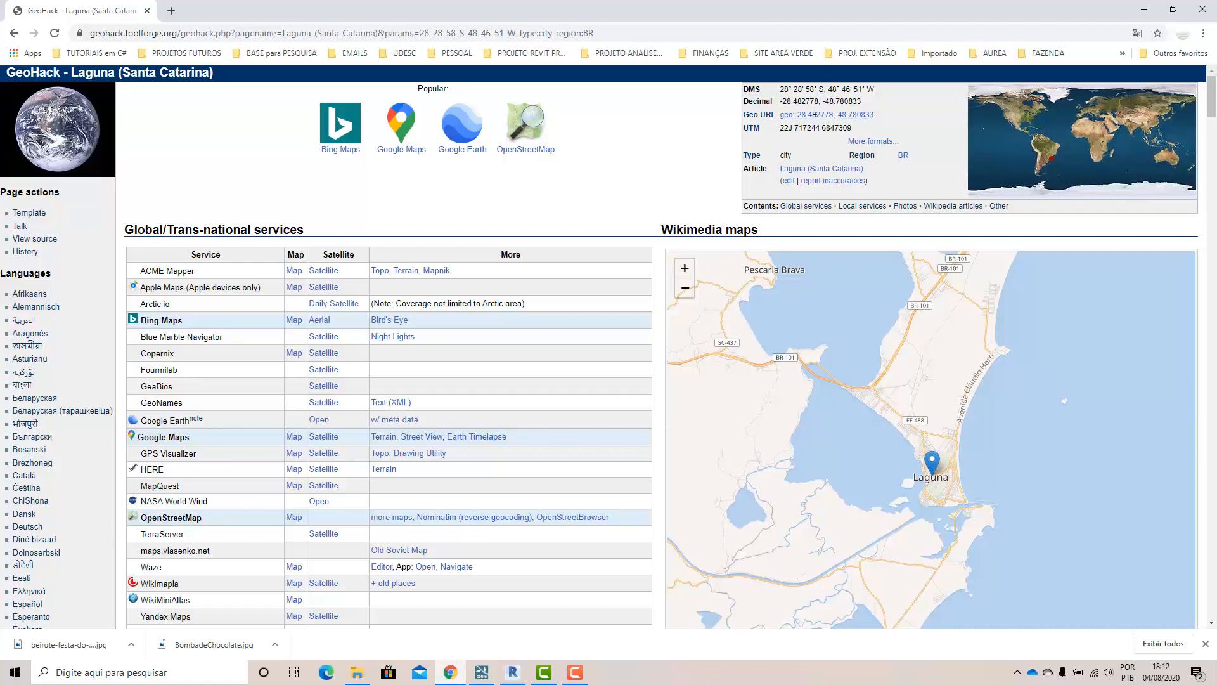
left_click(482, 672)
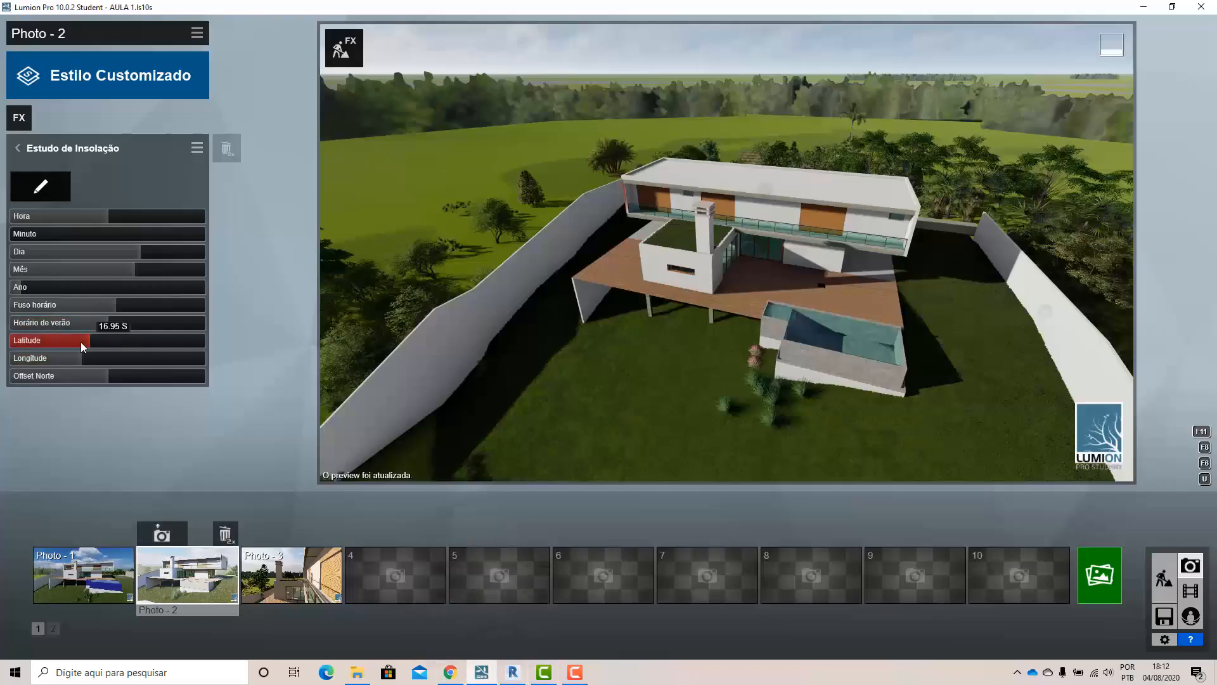
left_click_drag(92, 344, 77, 341)
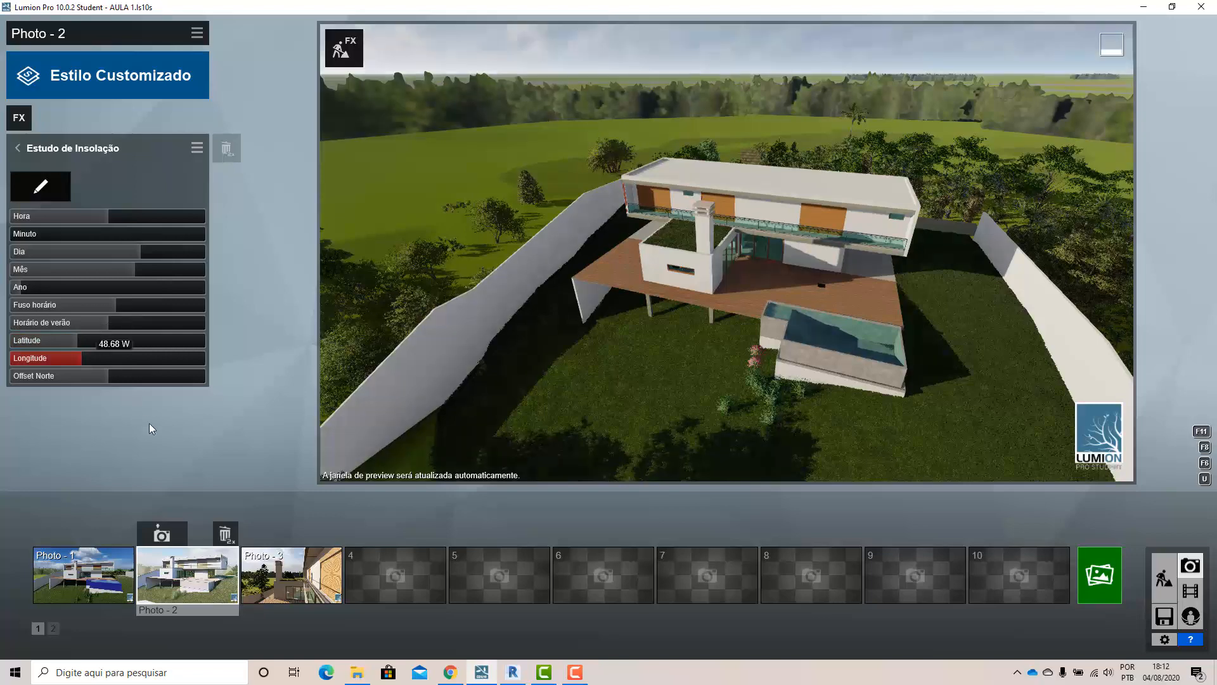
Check Laguna's decimal longitude in Chrome and set the sun study's Longitude to 48.78 W in Lumion
left_click(455, 675)
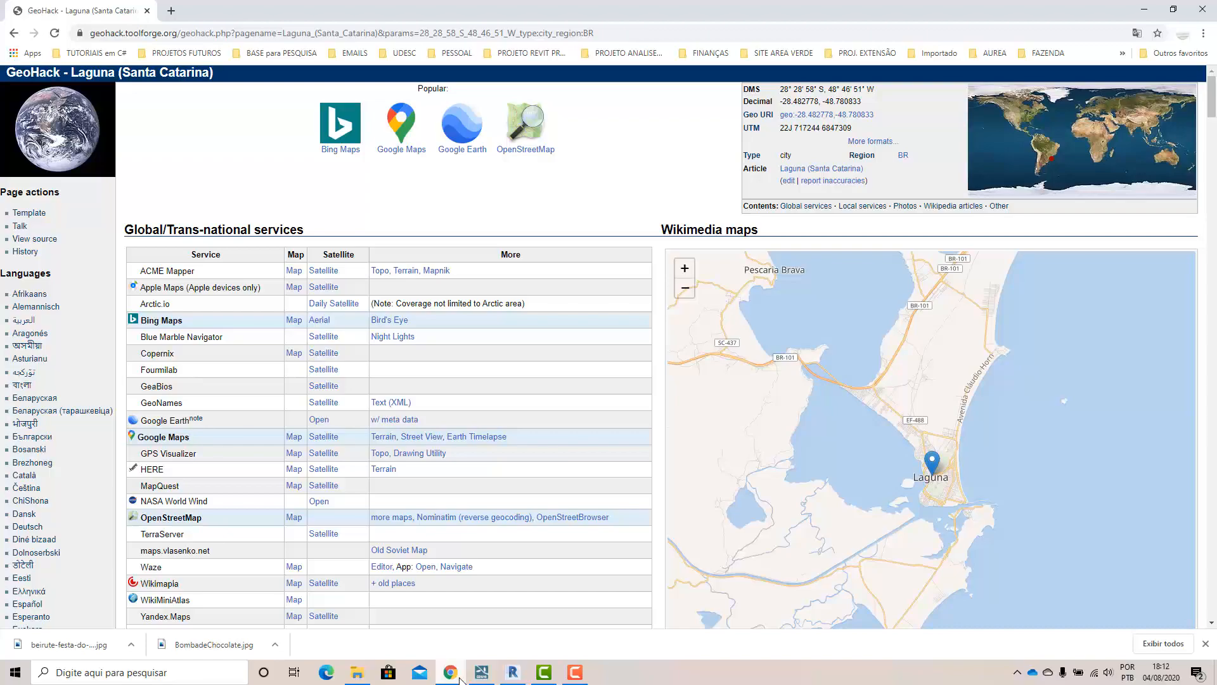
left_click(460, 678)
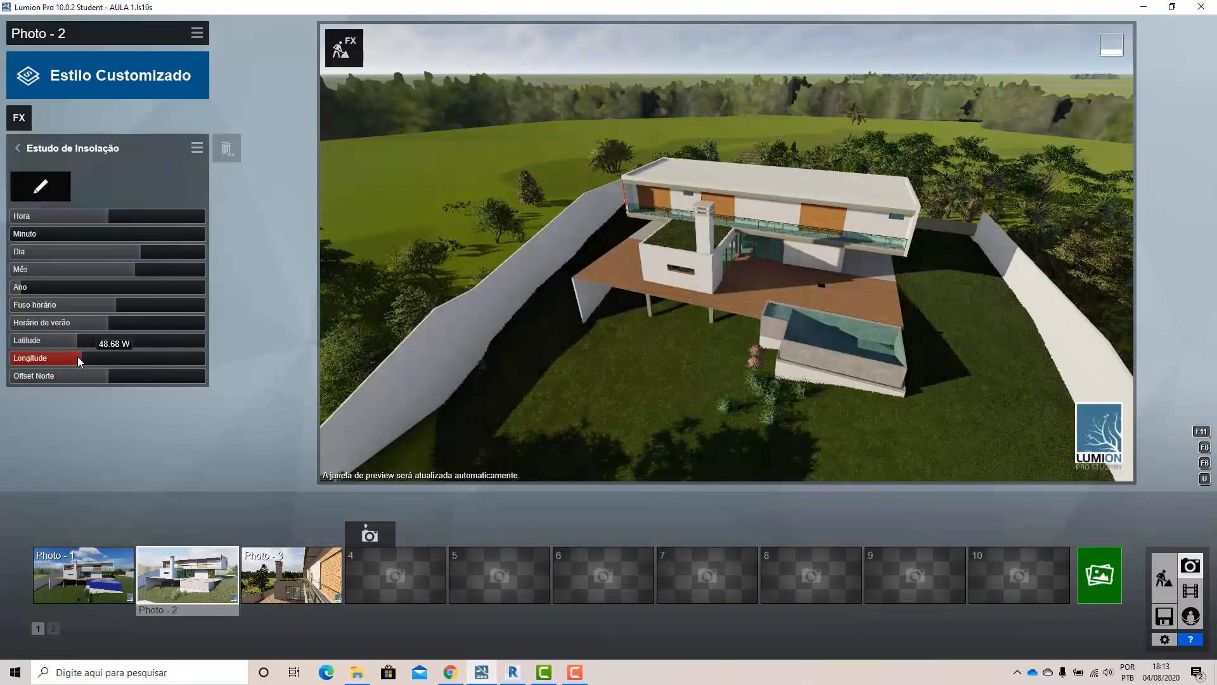
mouse_move(83, 357)
left_mouse_down()
mouse_move(107, 360)
mouse_move(85, 353)
left_mouse_up()
left_click_drag(76, 353, 75, 354)
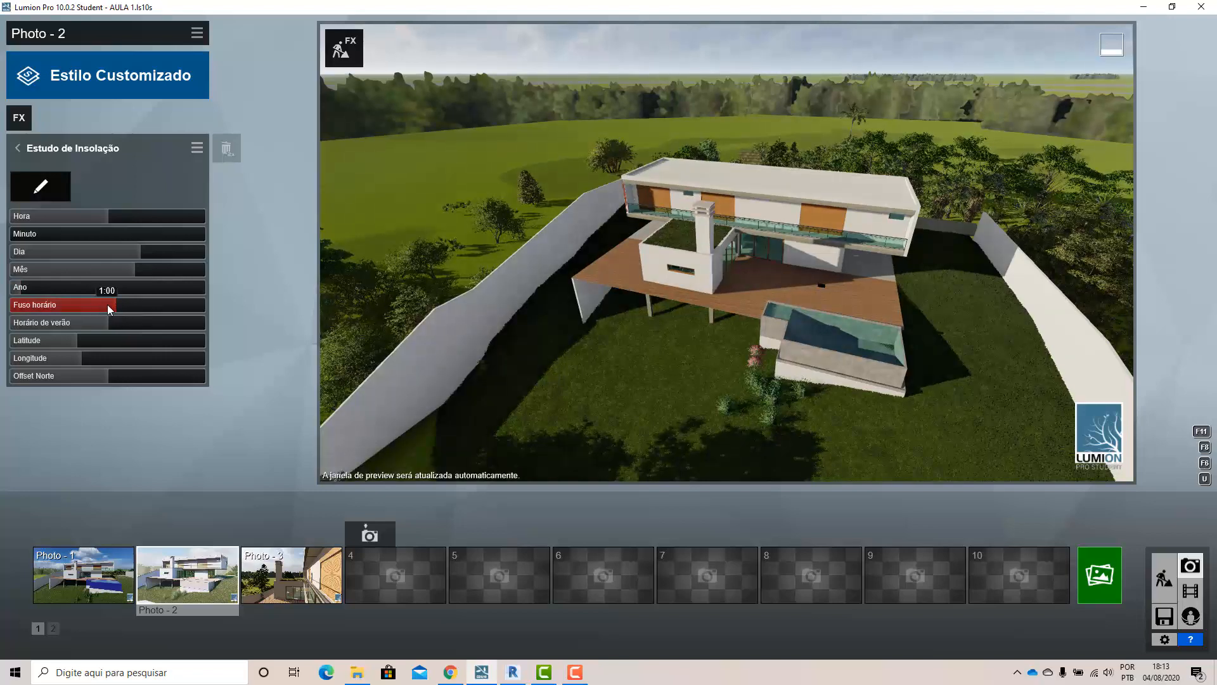
Lower Fuso horário to Brazil's time zone and reframe the photo from higher above to show the whole walled lot
left_click_drag(108, 304, 80, 307)
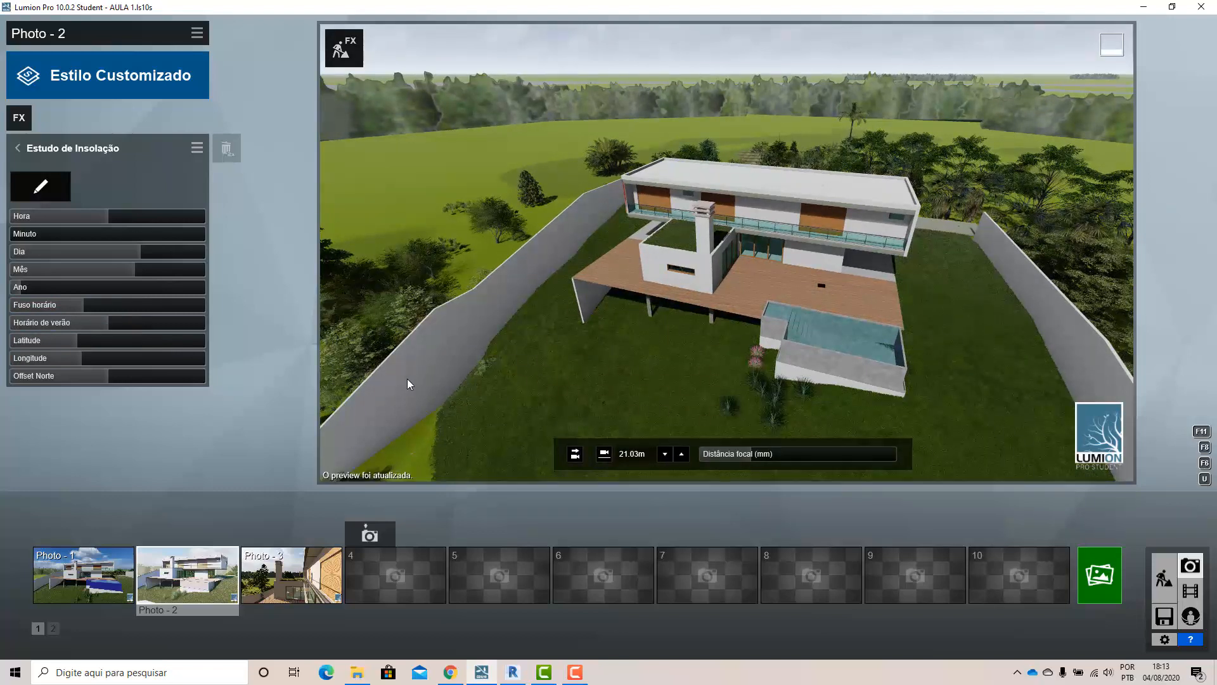
scroll(407, 378, "down", 3)
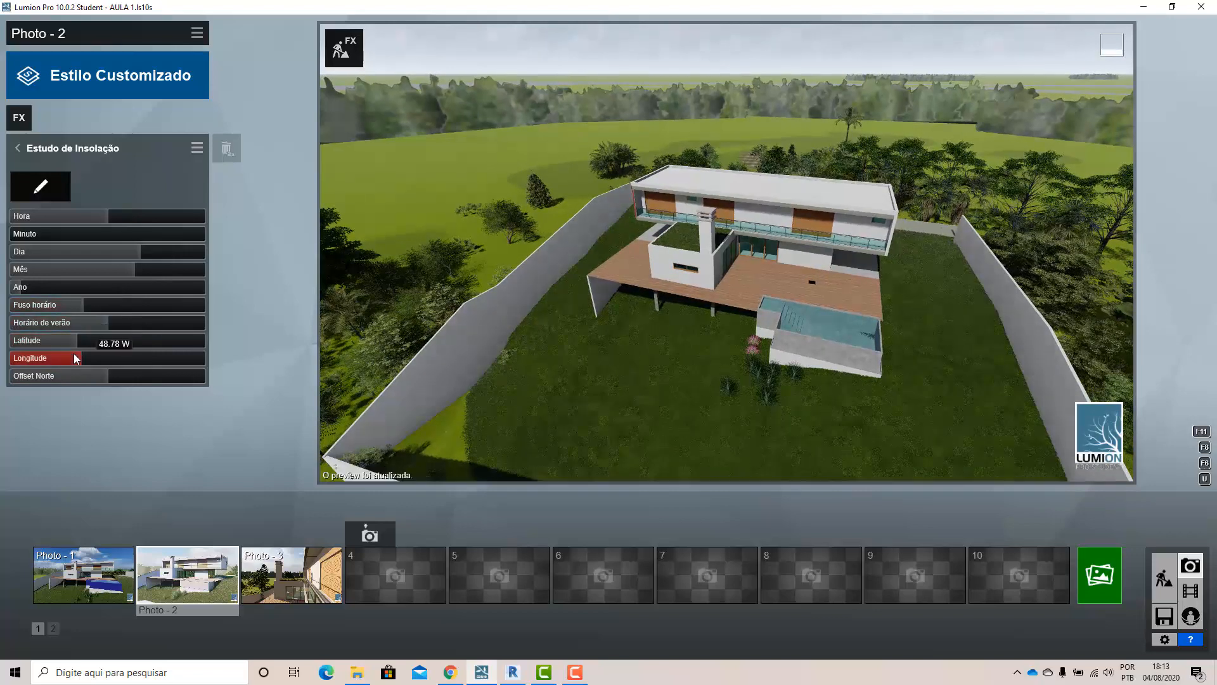
right_click_drag(573, 402, 642, 453)
scroll(557, 348, "down", 3)
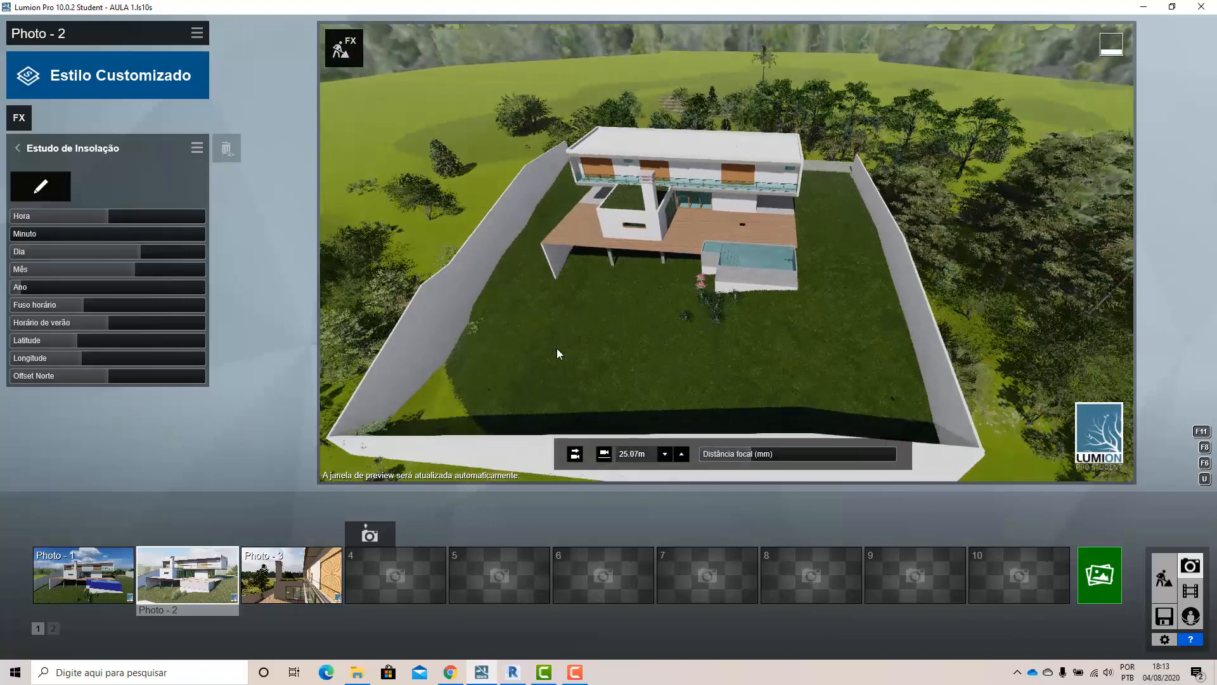
Check the sun study's compass directions against the whole walled lot, seen from high above the pool side
mouse_move(93, 380)
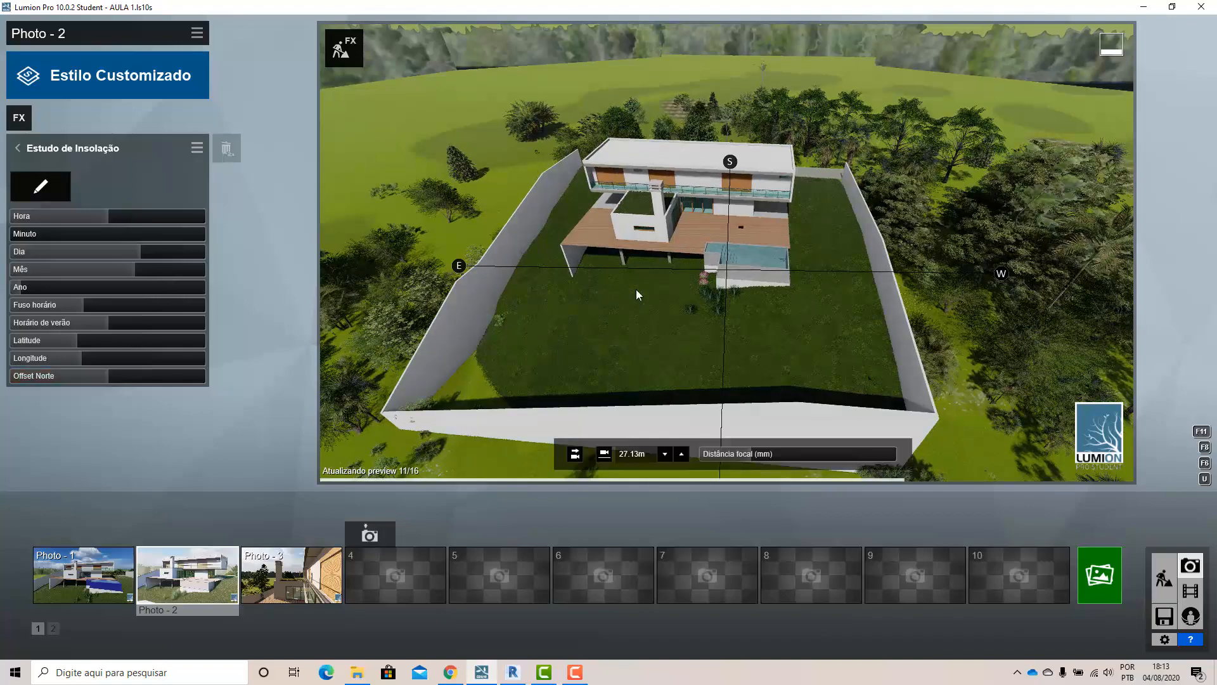
scroll(637, 291, "down", 3)
right_click_drag(637, 292, 642, 179)
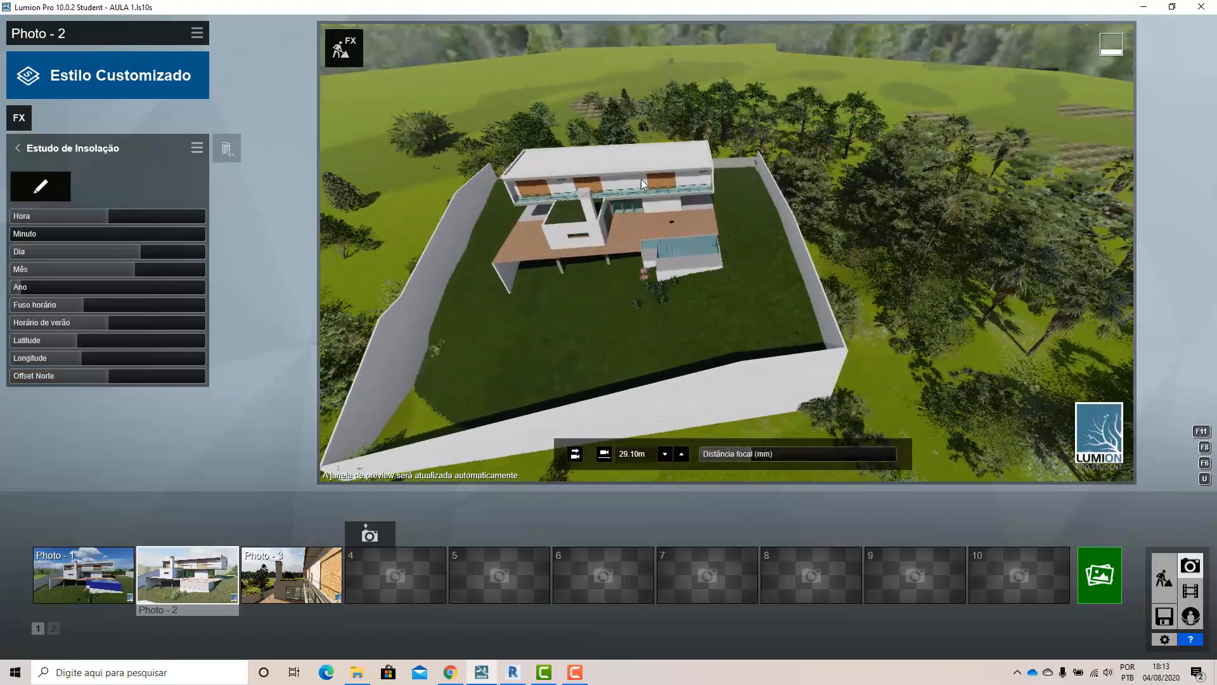
scroll(657, 222, "down", 4)
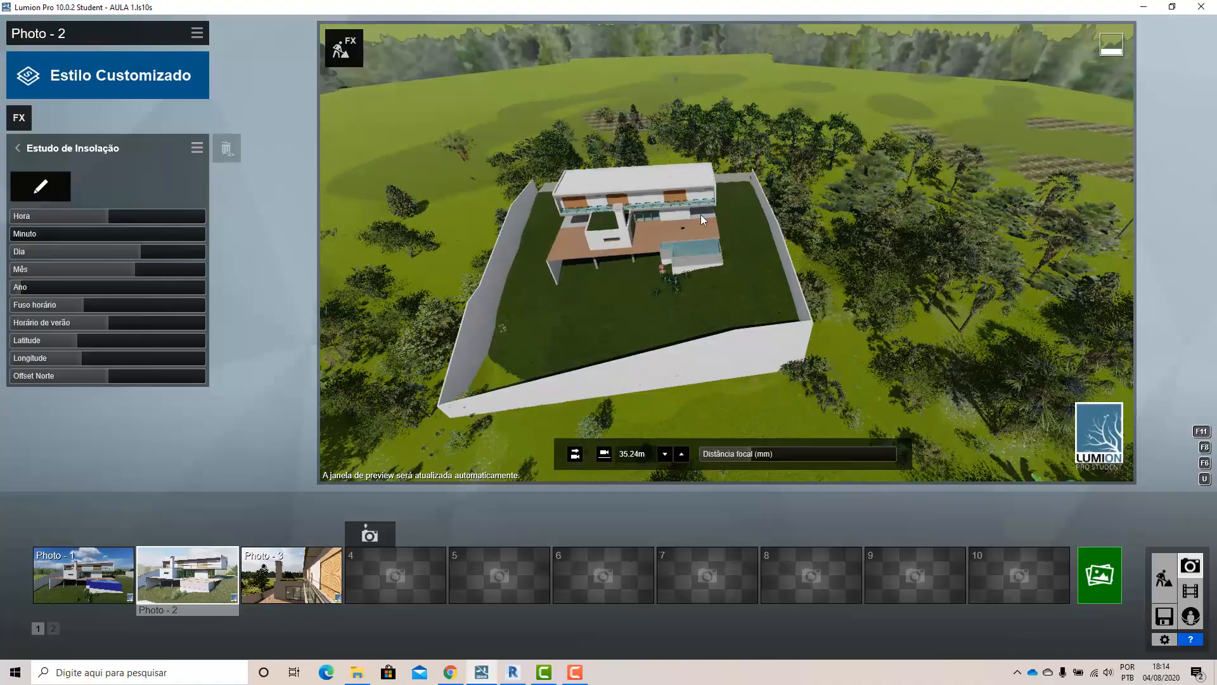
right_click_drag(710, 184, 708, 215)
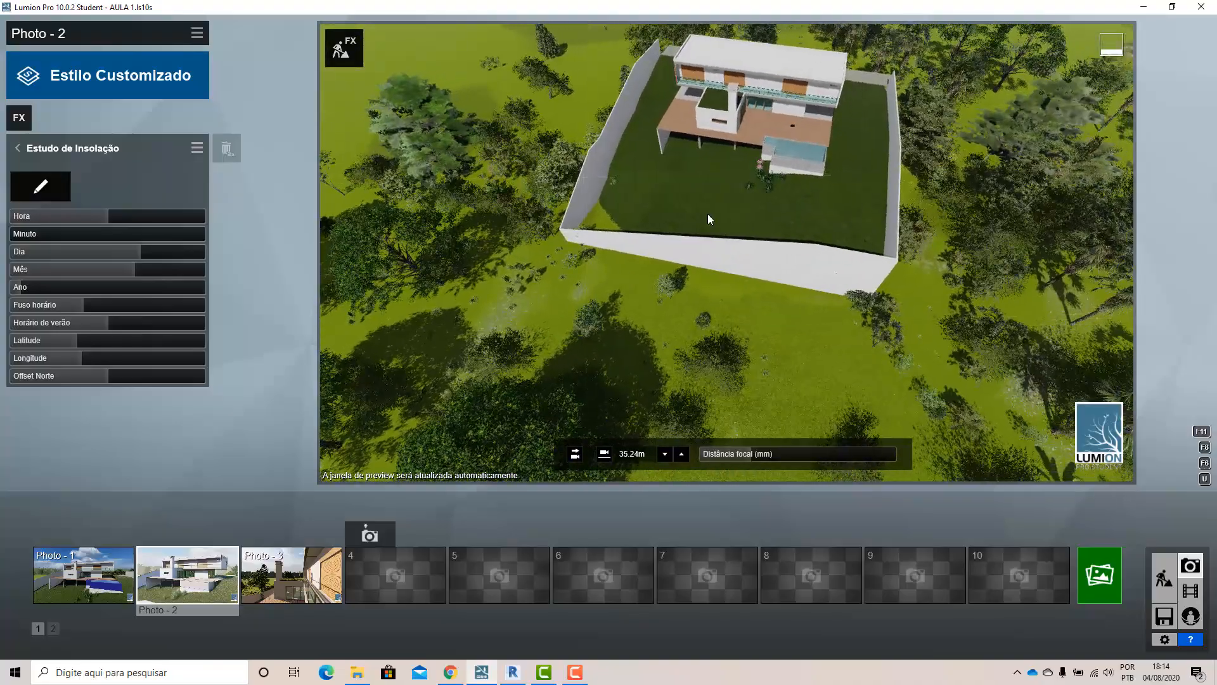
scroll(708, 216, "down", 3)
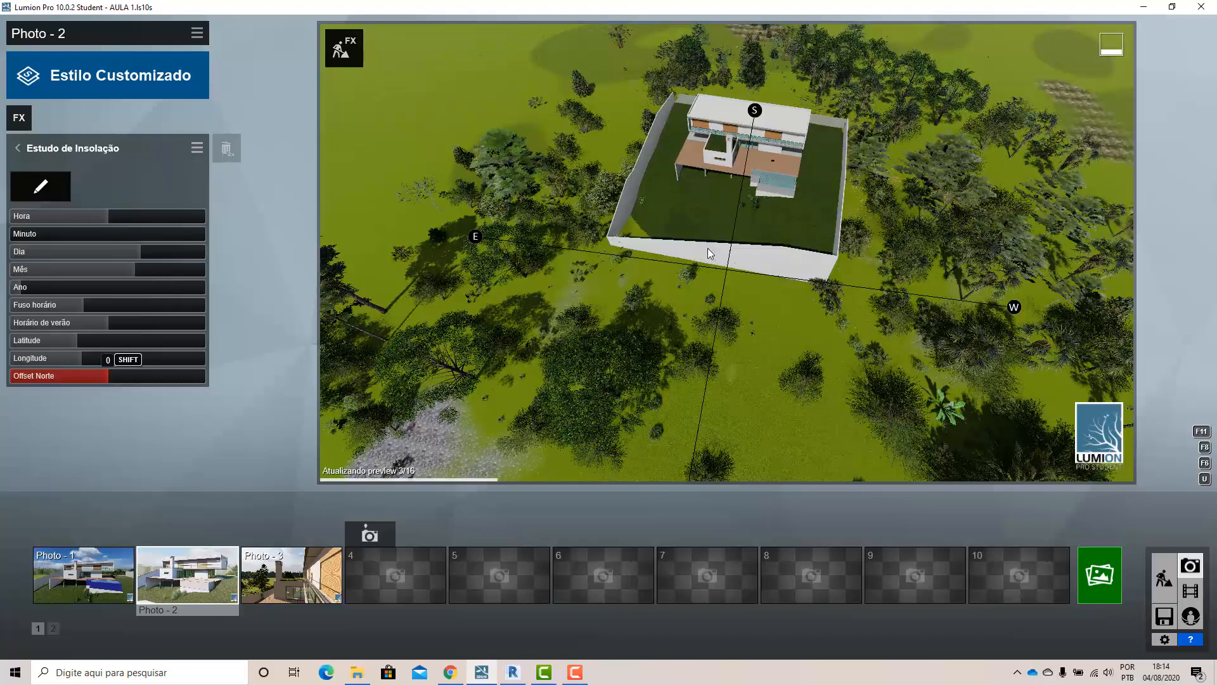
scroll(825, 260, "down", 5)
Set Offset Norte slightly below 0 with the lot seen from above on the side opposite the pool
right_click_drag(834, 263, 1216, 326)
key("s")
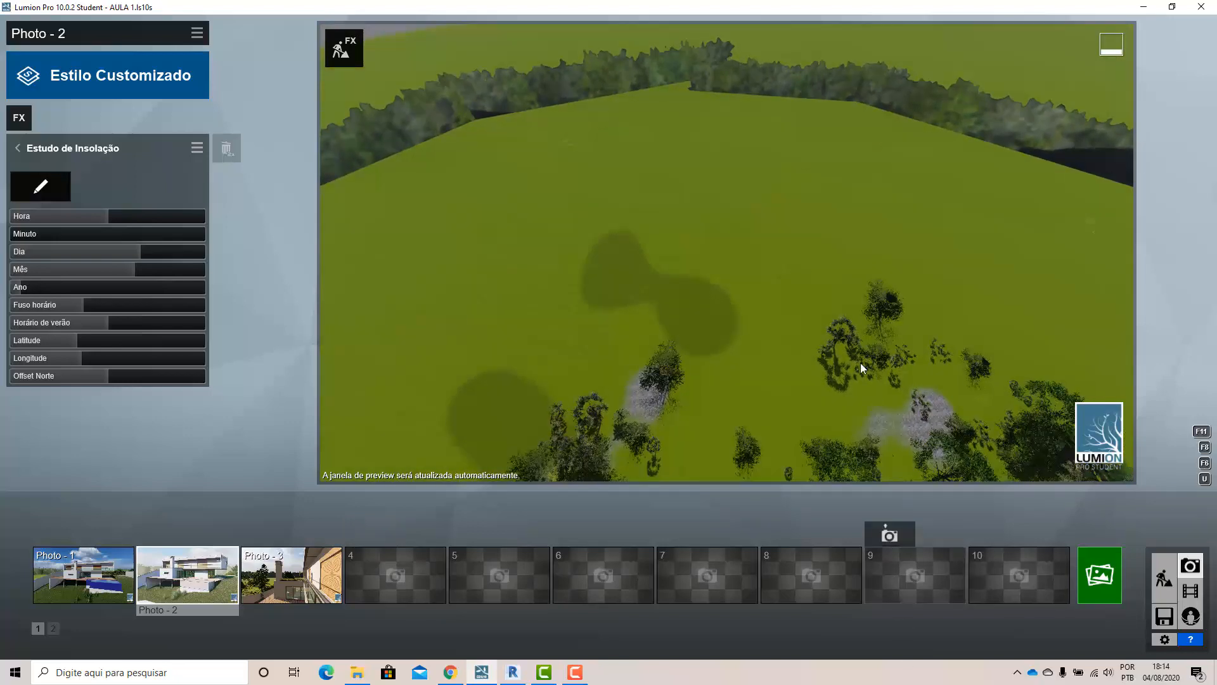
key("e")
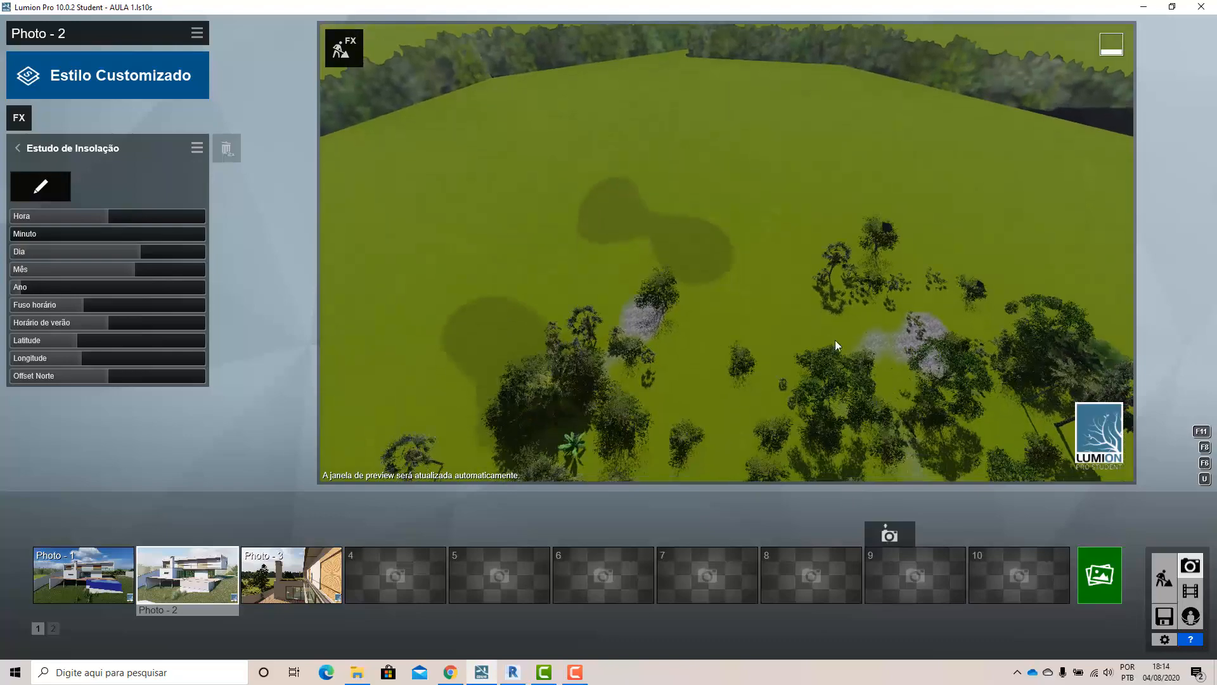
key("e")
key("q")
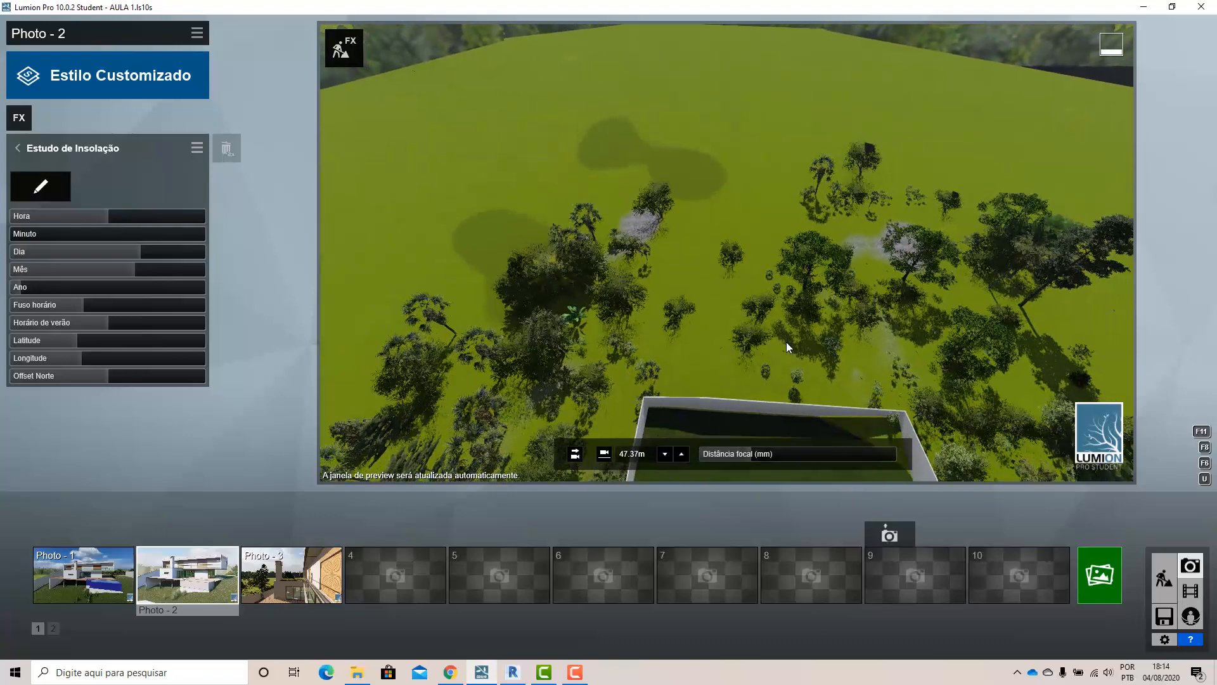
key("s")
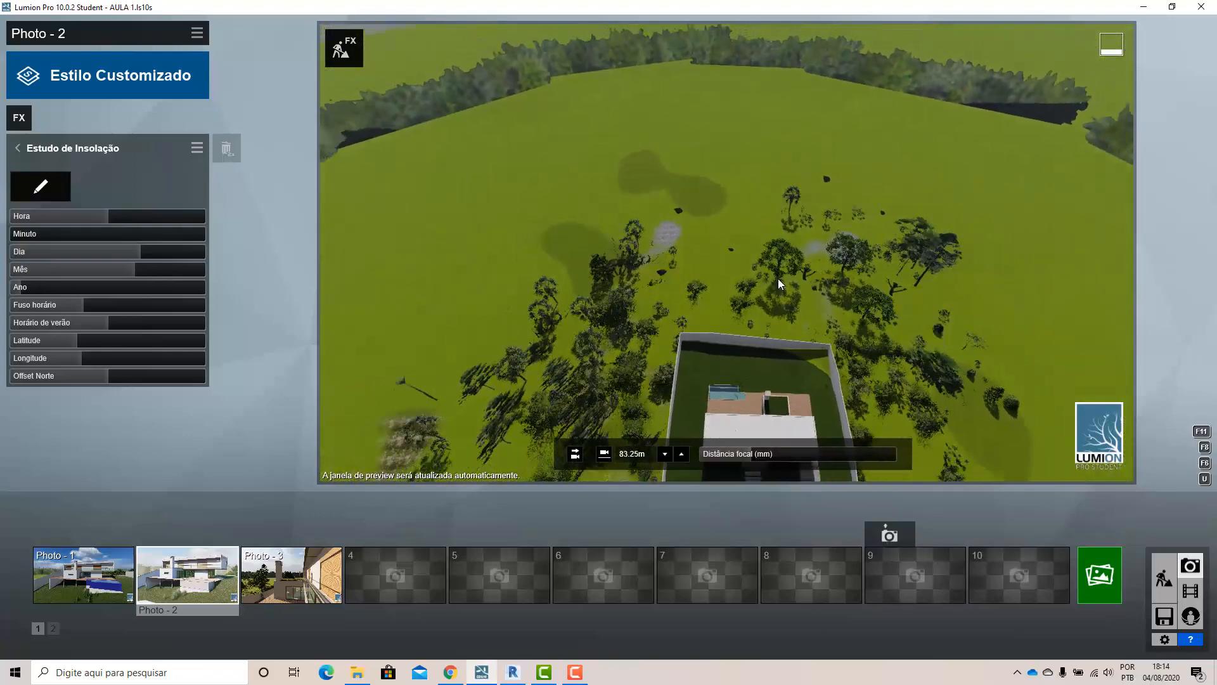
mouse_move(71, 378)
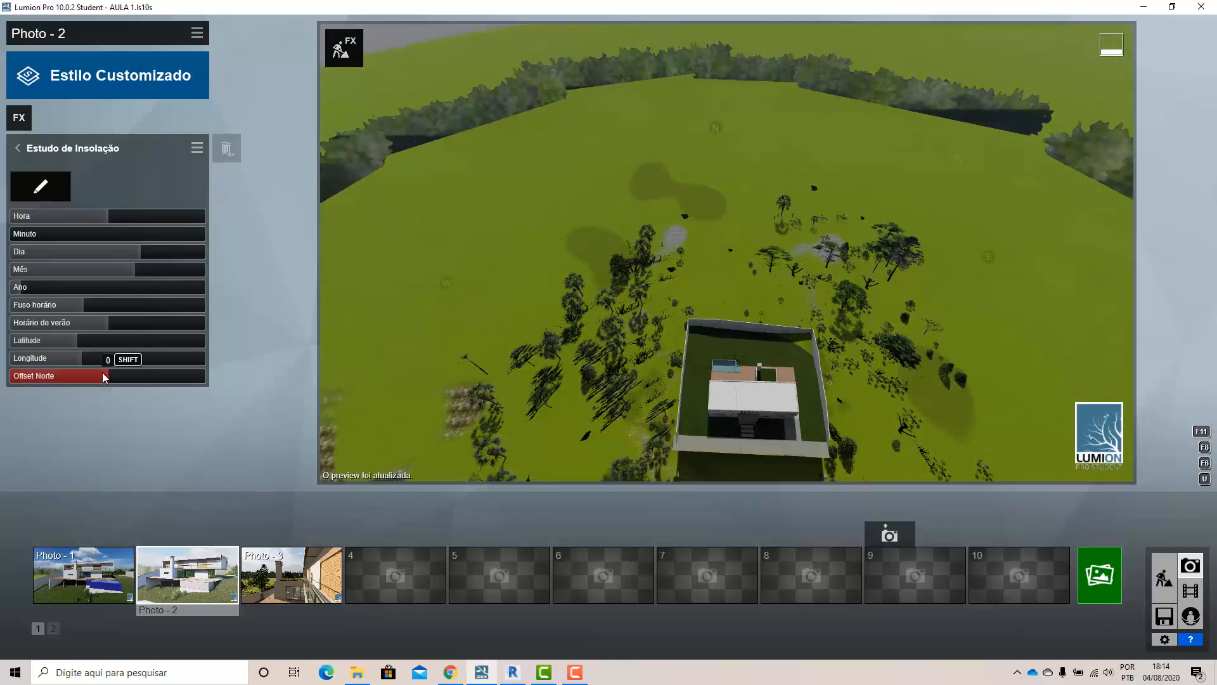
mouse_move(108, 378)
left_mouse_down()
mouse_move(226, 391)
mouse_move(106, 390)
left_mouse_up()
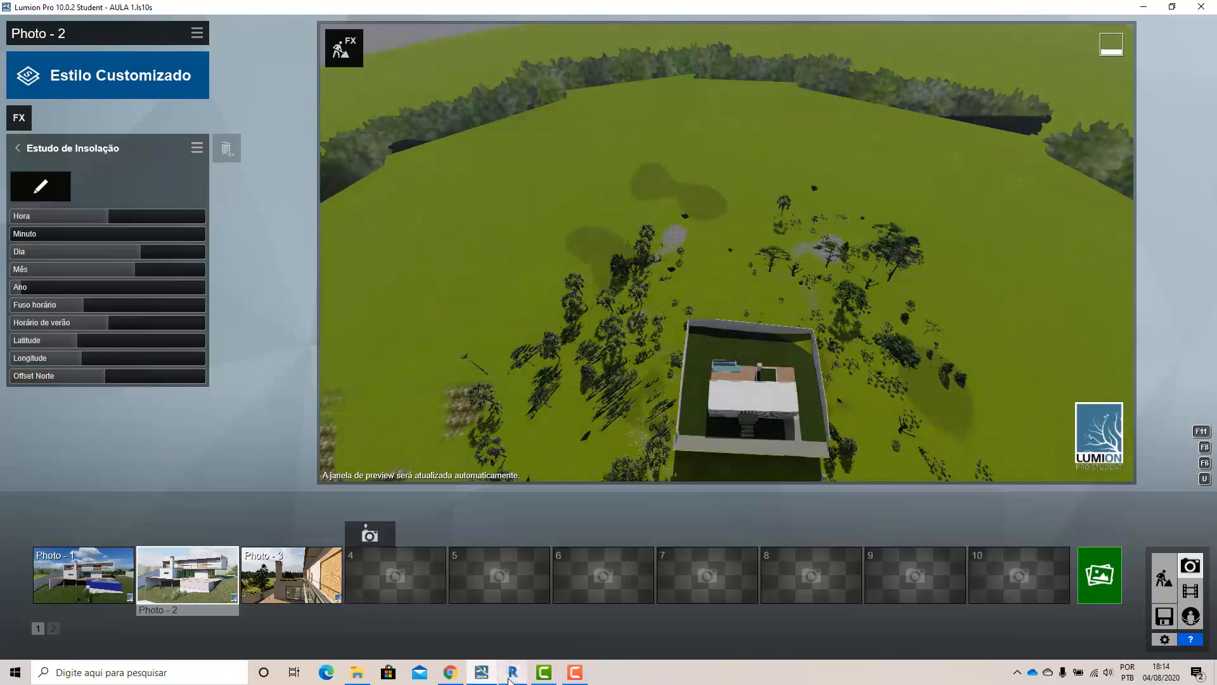
Switch to Revit, turn the top 3D view to match the lot's orientation, and compare it with the Lumion preview
left_click(510, 676)
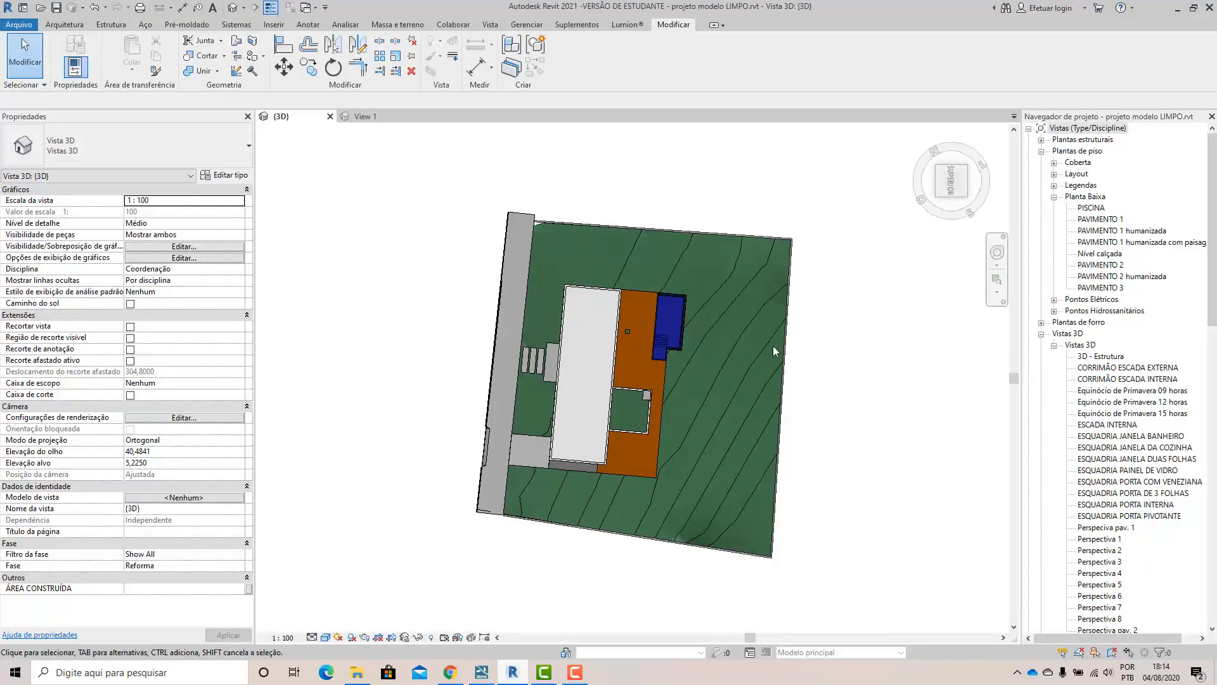
left_click(989, 133)
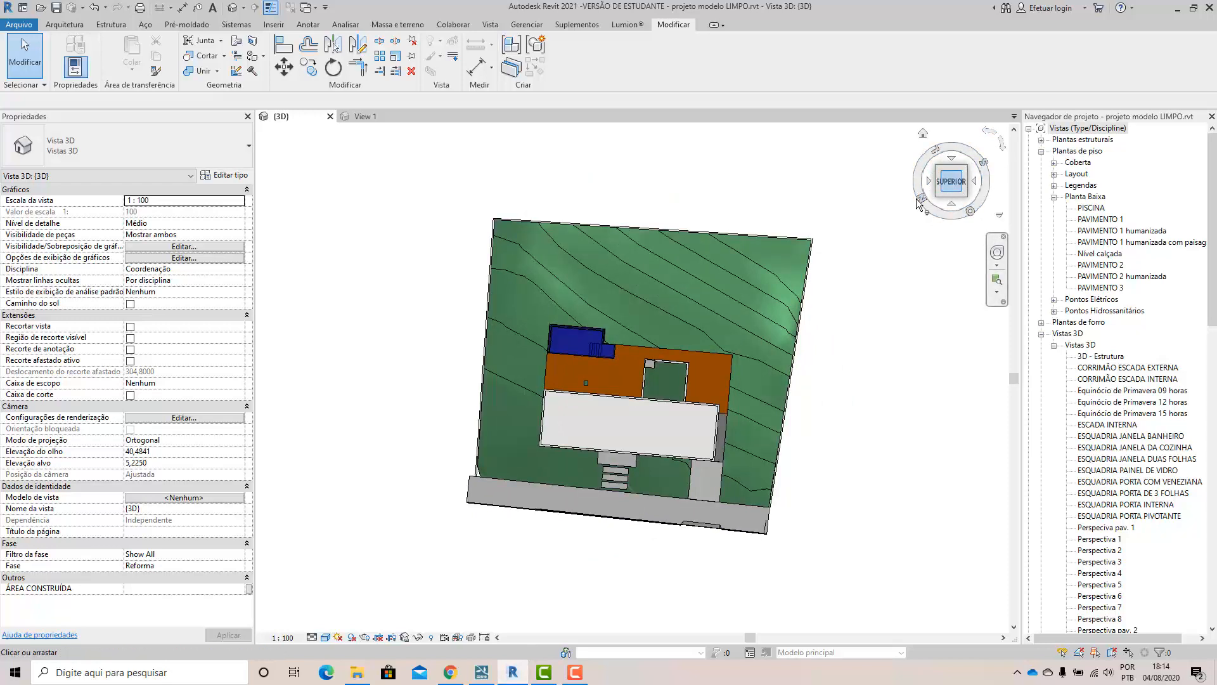
left_click(482, 674)
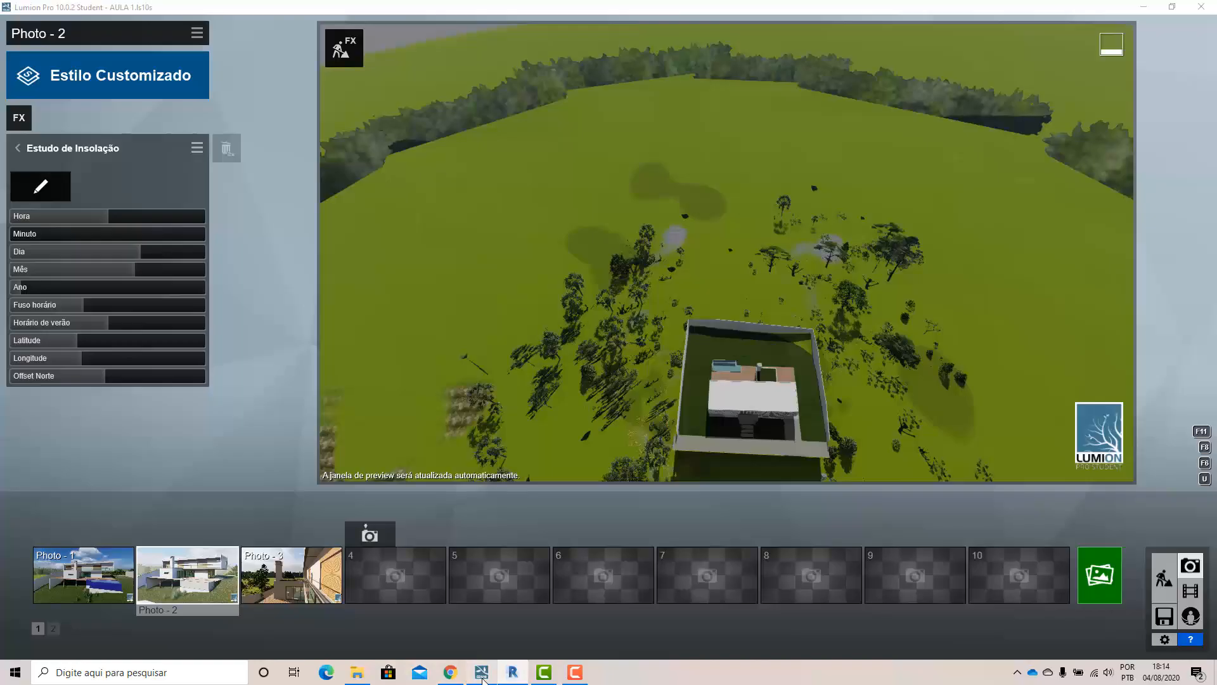
mouse_move(720, 264)
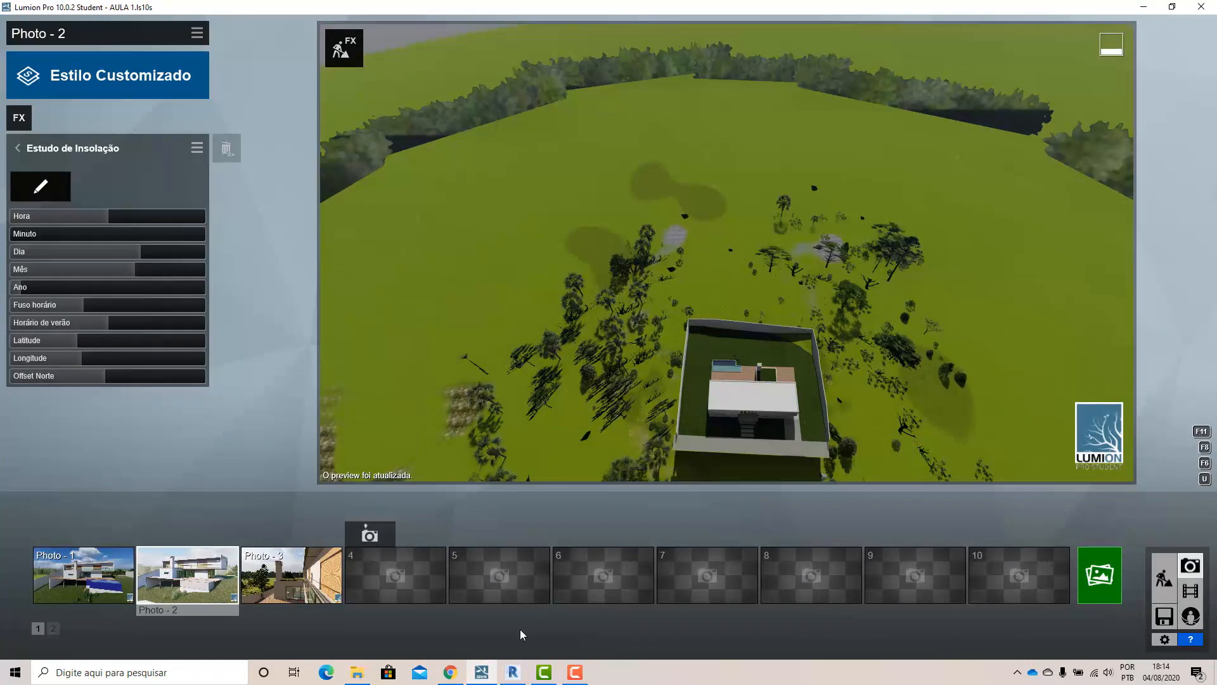
left_click(512, 674)
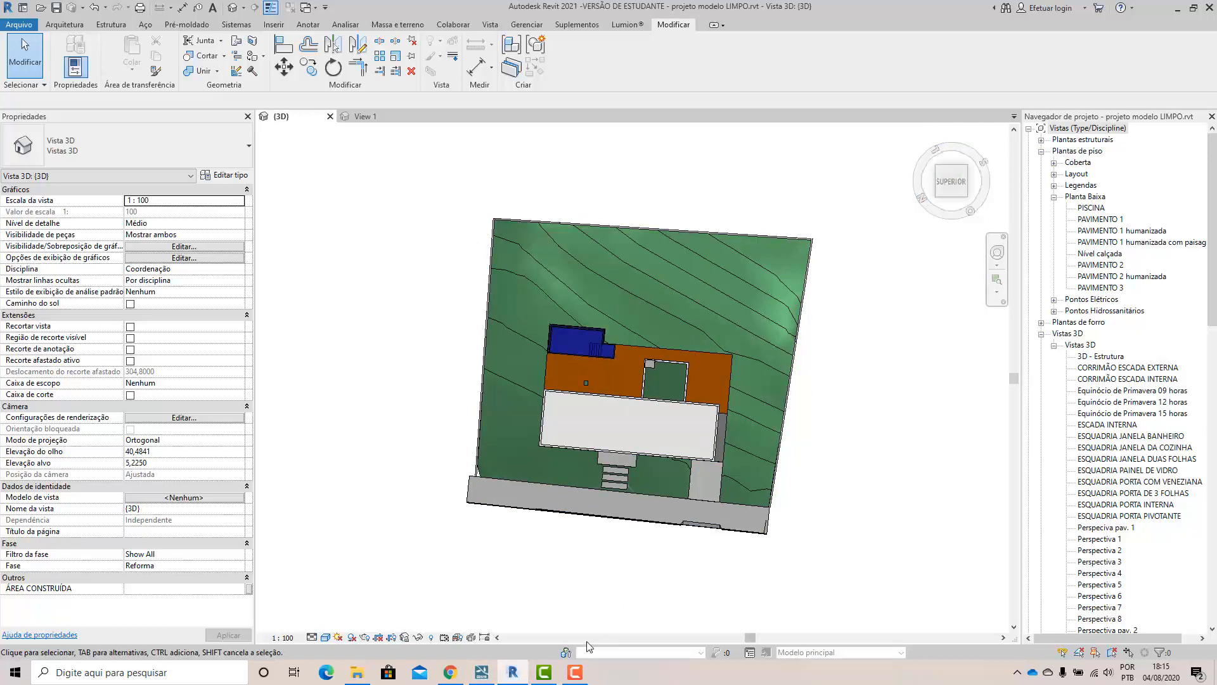
left_click(481, 673)
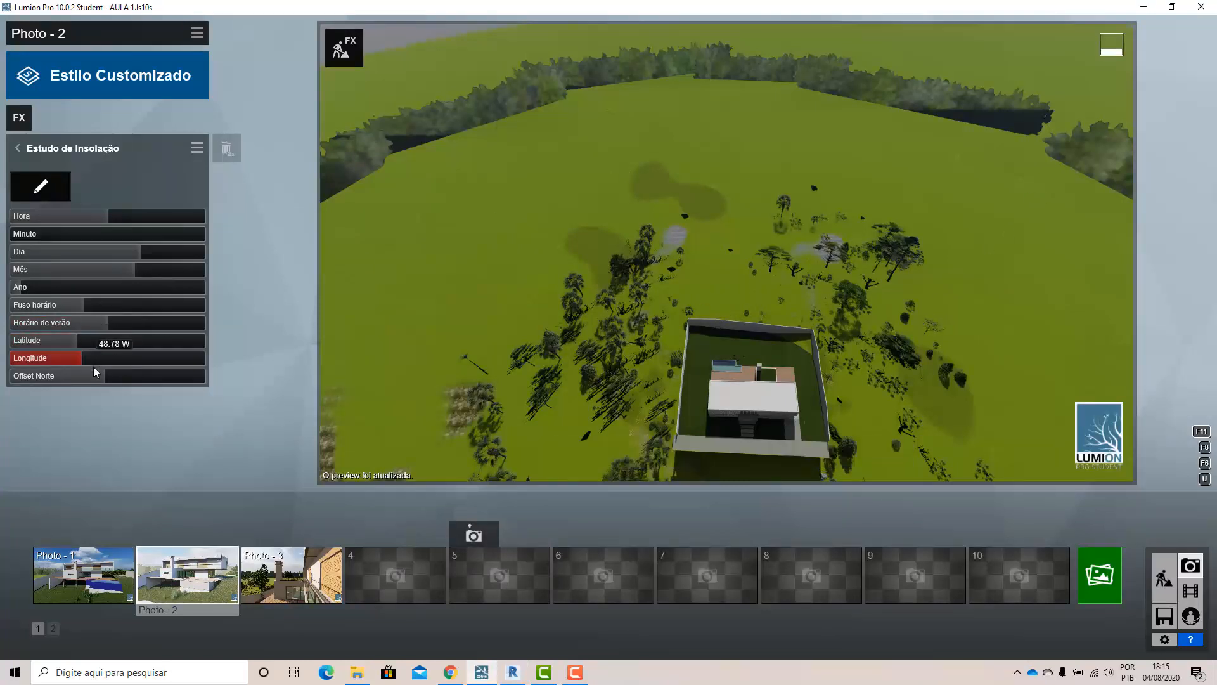
Try reversing the compass with Offset Norte at -180, and return the offset to slightly below 0
mouse_move(104, 375)
left_click_drag(108, 374, 7, 347)
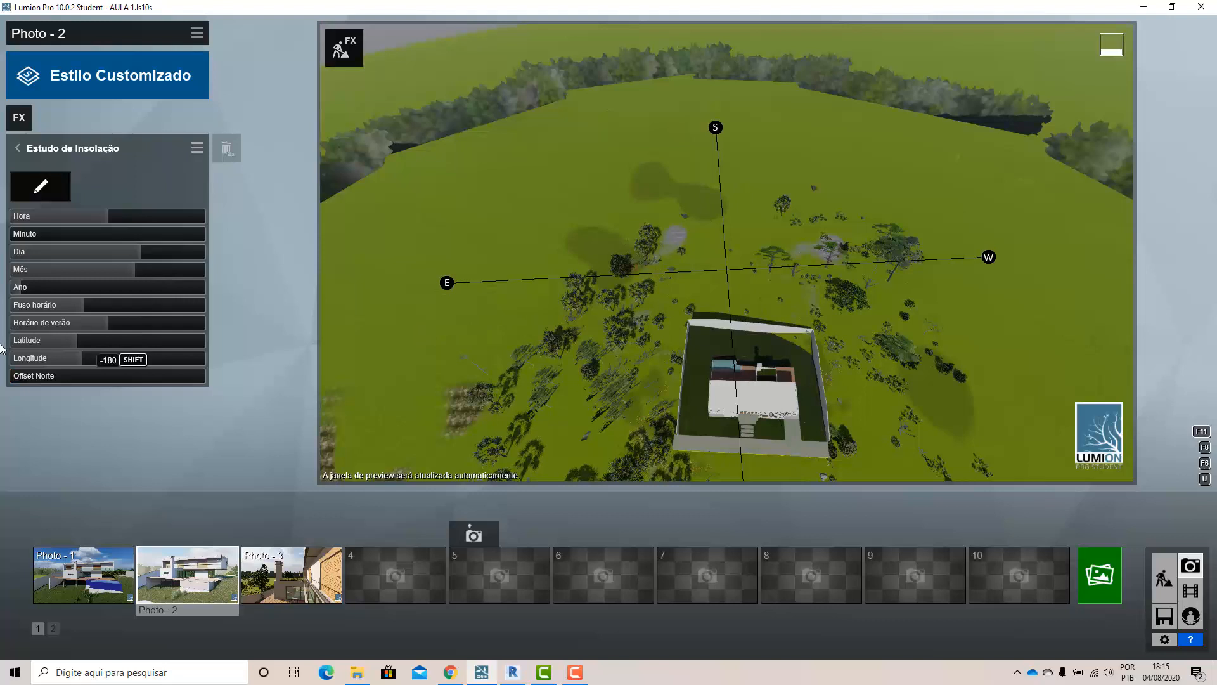
left_click_drag(17, 376, 60, 382)
left_click_drag(72, 380, 105, 391)
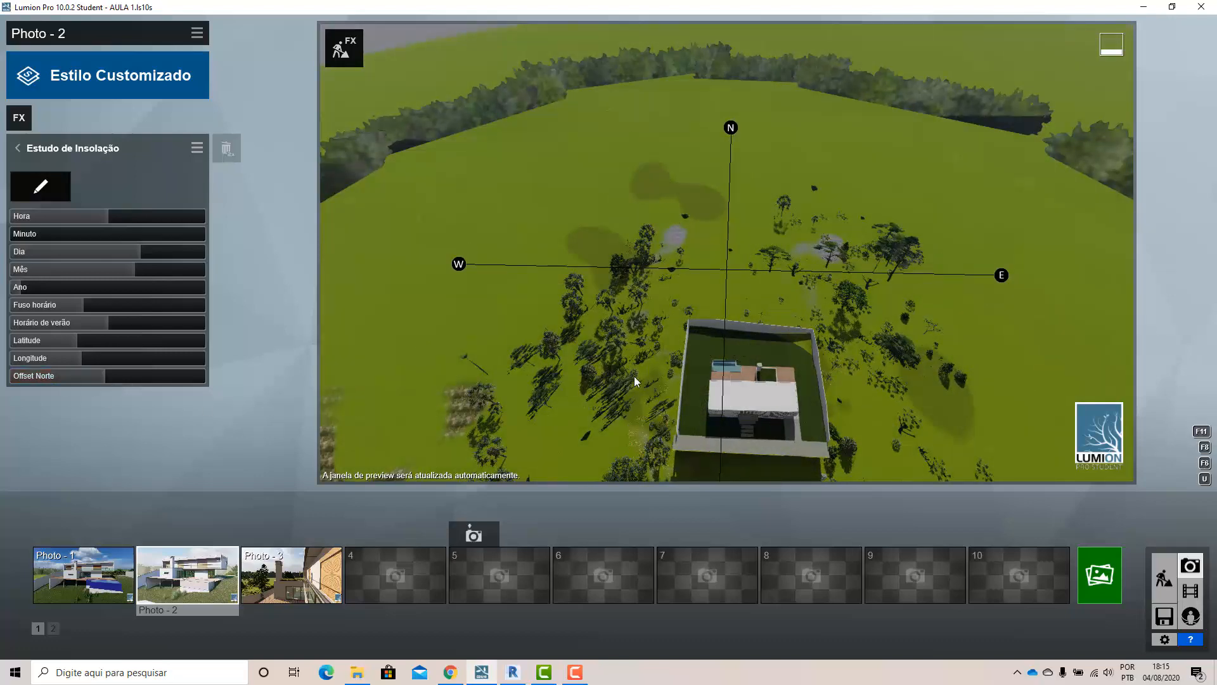
Restore Photo 2's saved camera and examine the house, perimeter walls and shadows from farther back
right_click_drag(634, 375, 660, 378)
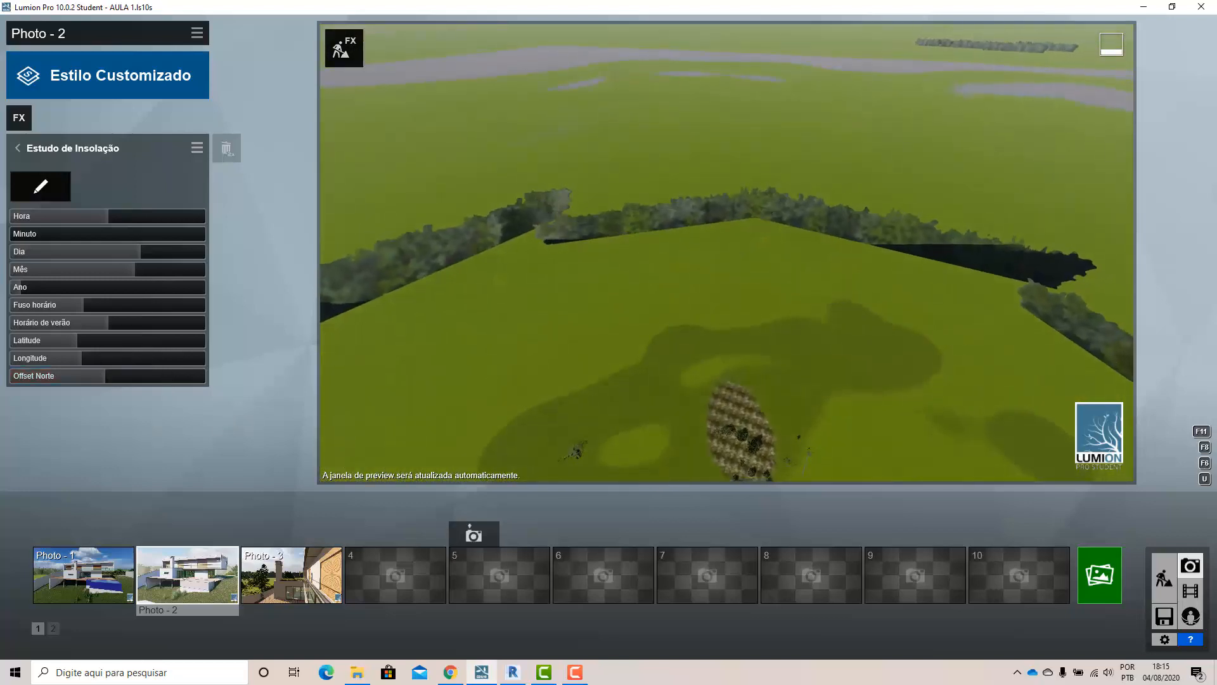
left_click(170, 584)
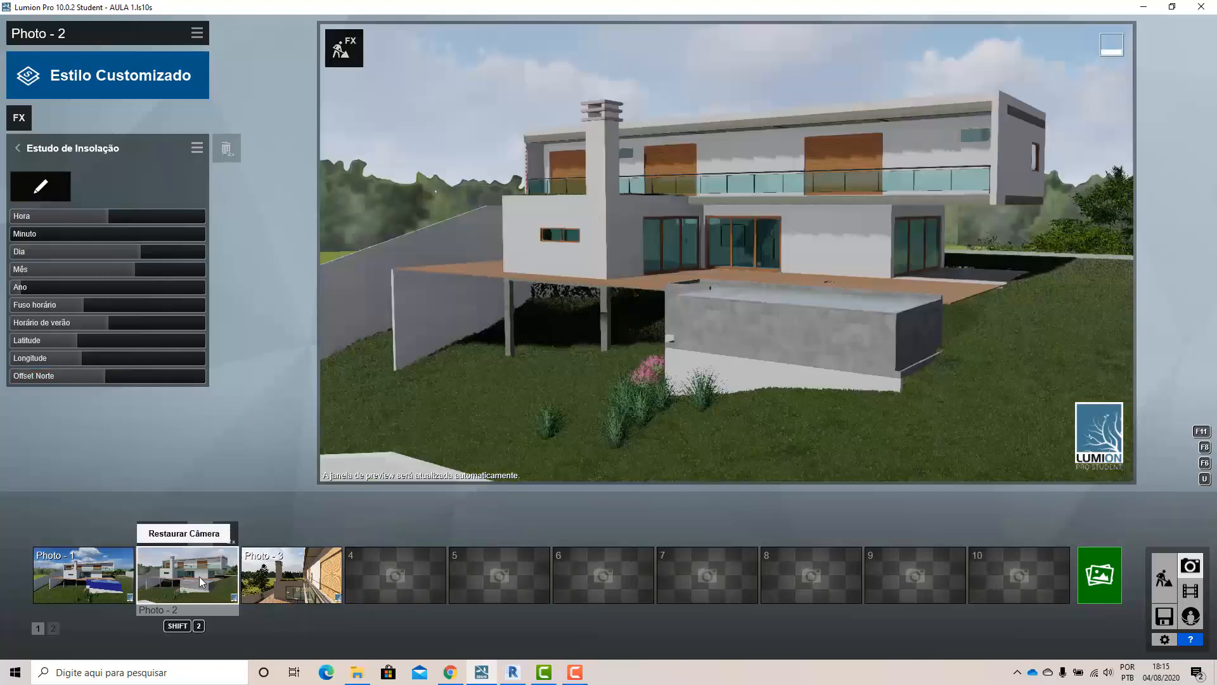
scroll(742, 332, "down", 5)
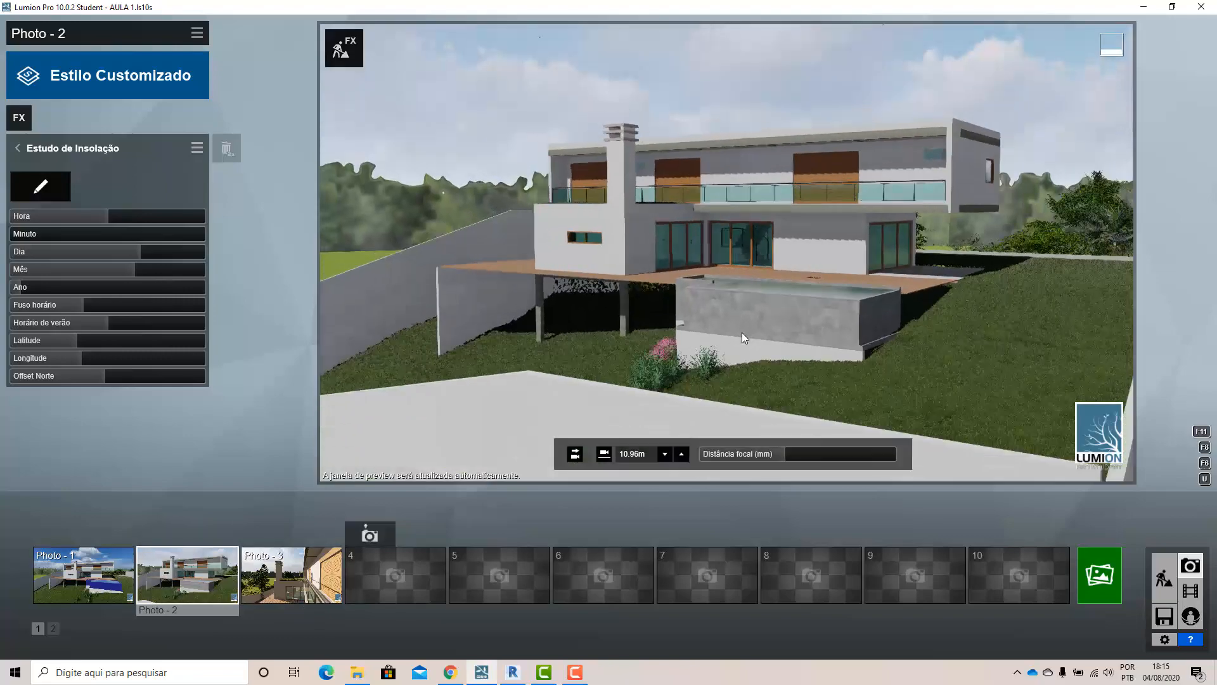
right_click_drag(742, 332, 767, 393)
scroll(730, 323, "down", 7)
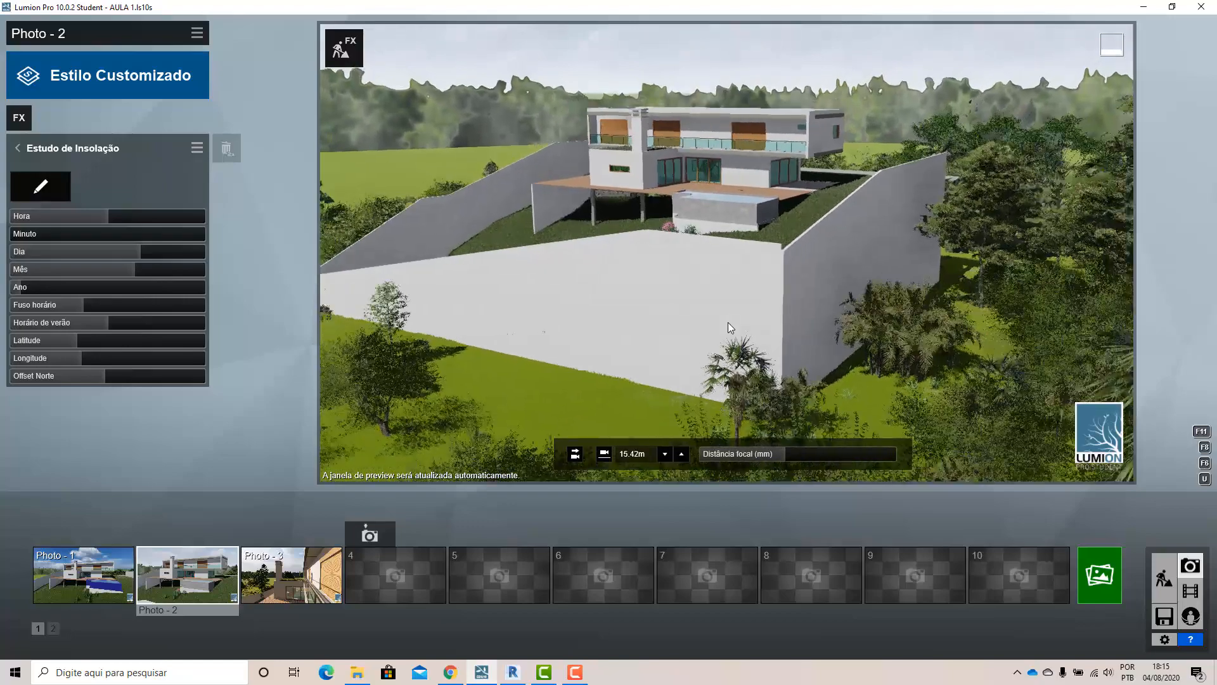
mouse_move(101, 379)
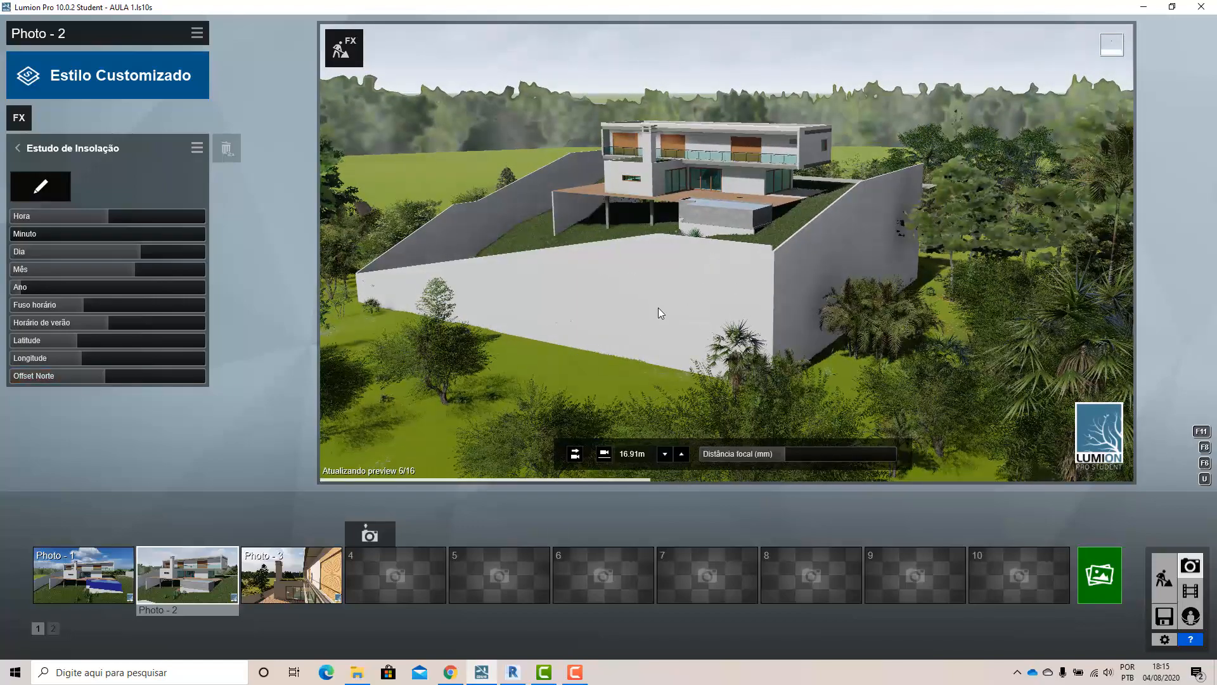
scroll(653, 326, "down", 5)
right_click_drag(588, 312, 879, 265)
scroll(828, 161, "up", 3)
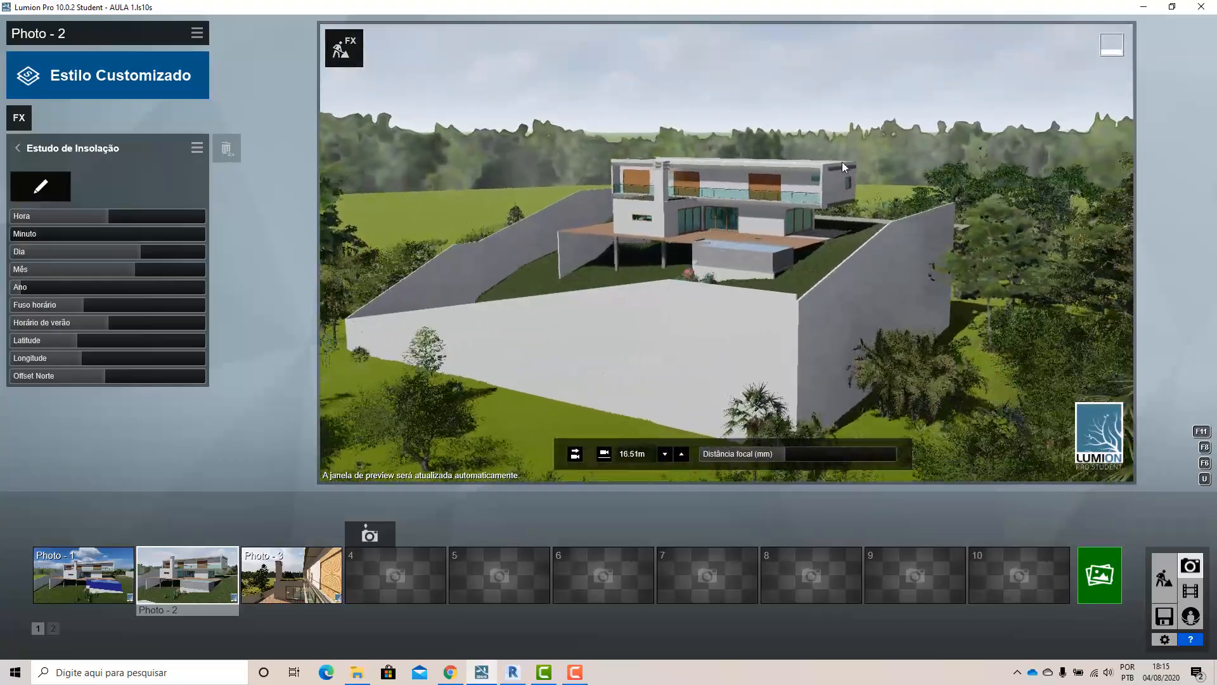
right_click_drag(884, 191, 857, 298)
scroll(847, 211, "up", 3)
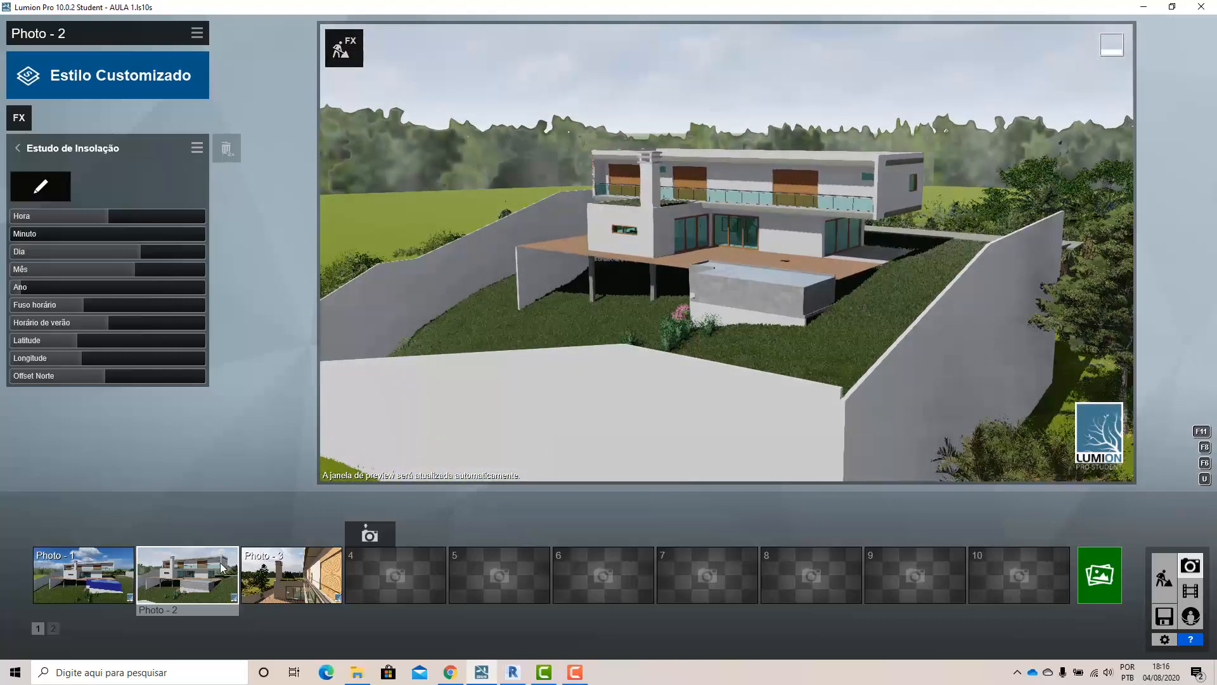
Reselect Photo 2 with its saved camera, reopen its sun study effect and set Mês to Junho
left_click(83, 574)
left_click(177, 578)
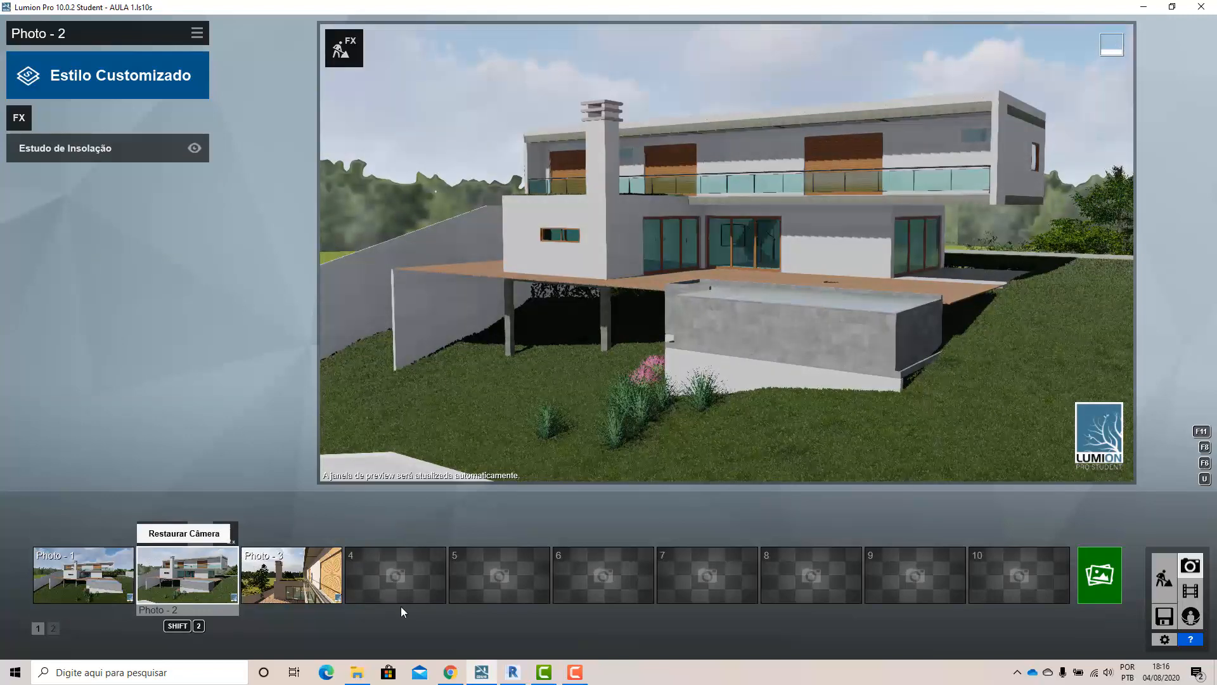
left_click(40, 147)
left_click_drag(120, 217, 104, 215)
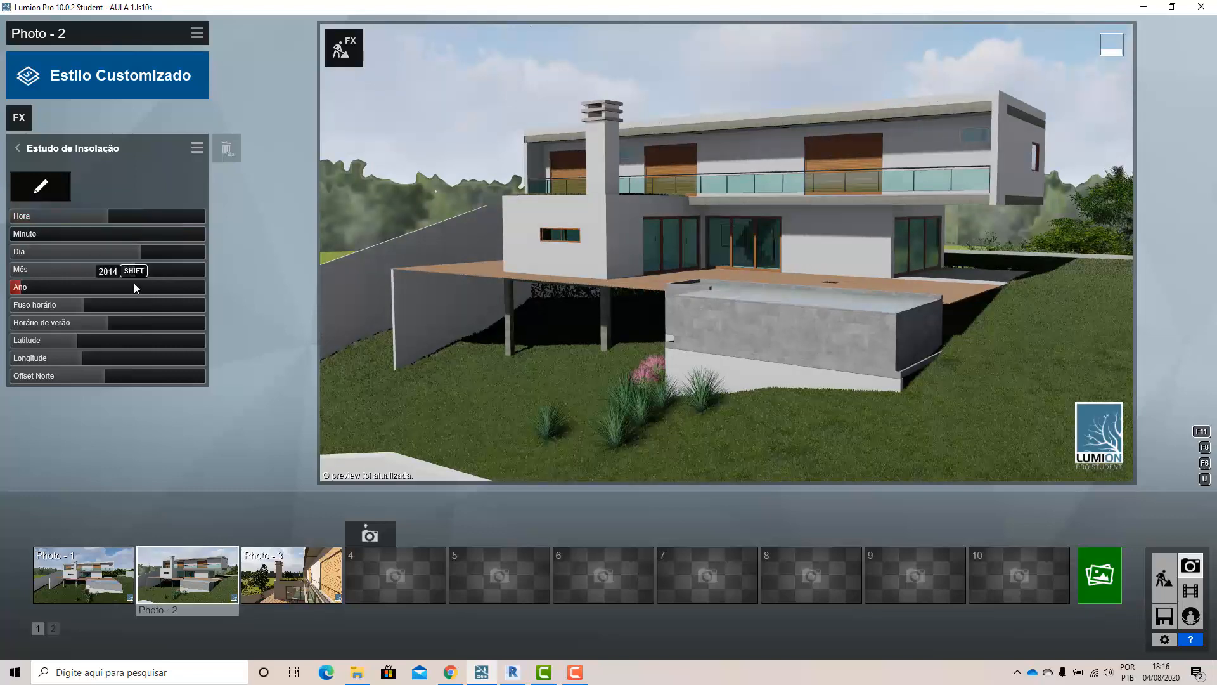
left_click_drag(136, 271, 120, 271)
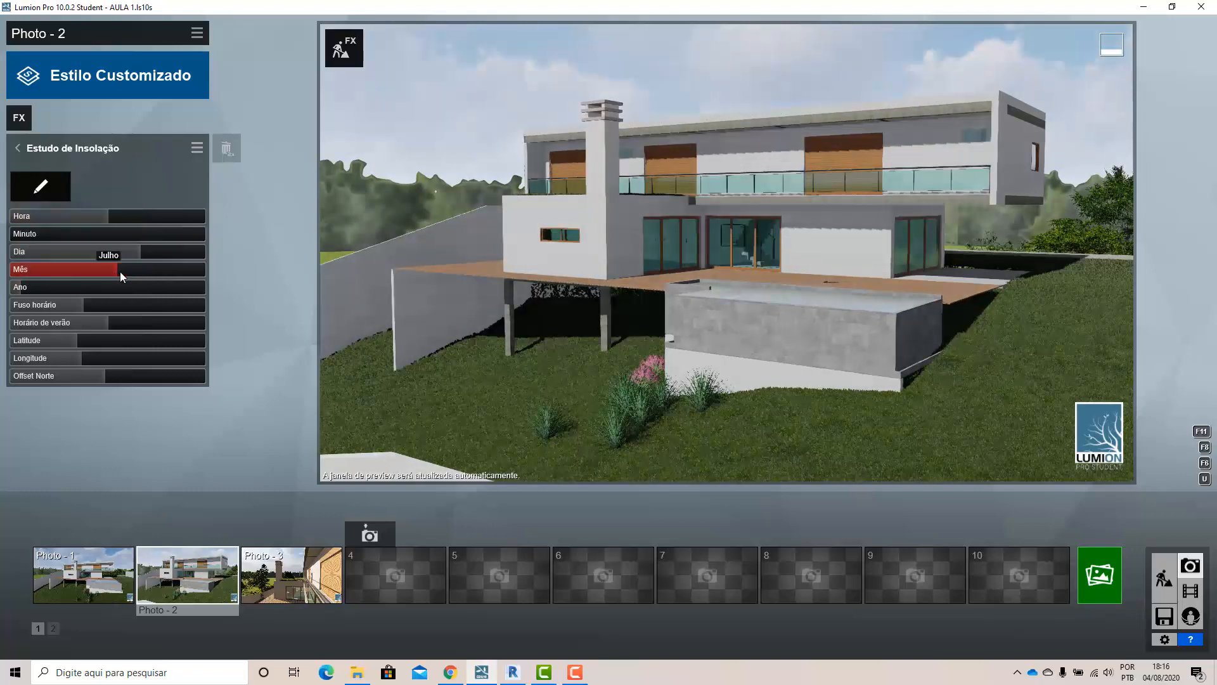
left_click(92, 273)
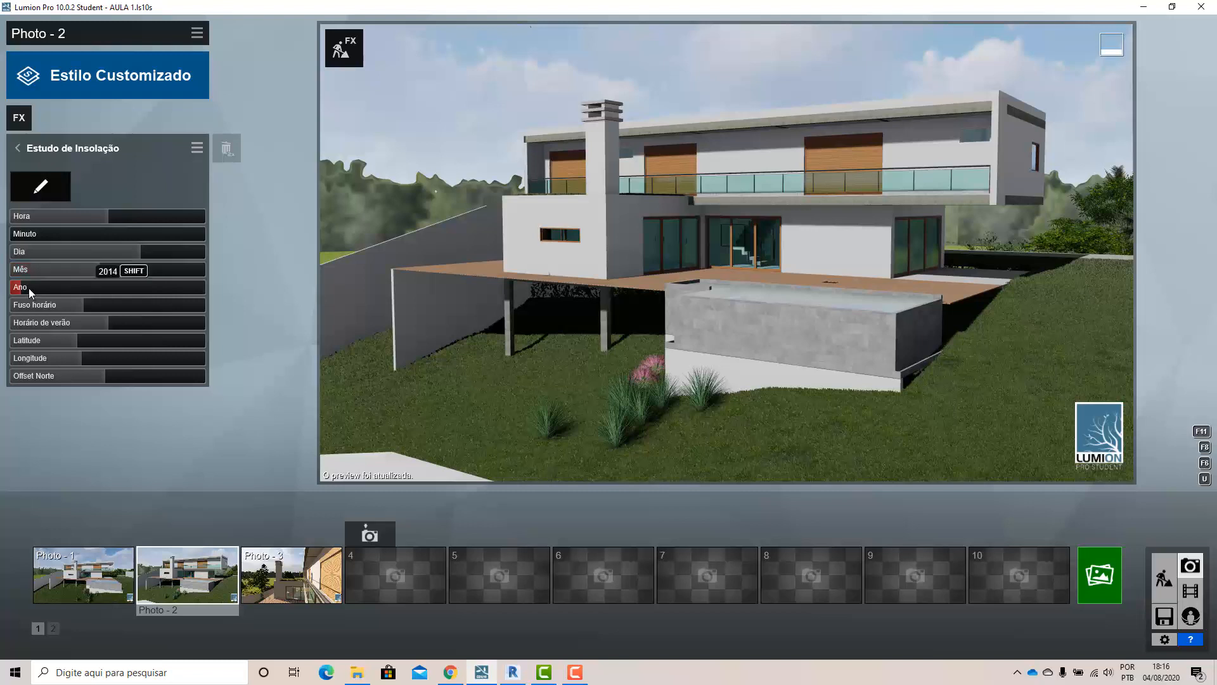
Adjust the sun study date with a later Ano, an earlier Mês and Dia 23, and close the effect's settings
mouse_move(43, 287)
left_mouse_down()
mouse_move(104, 291)
mouse_move(54, 291)
left_mouse_up()
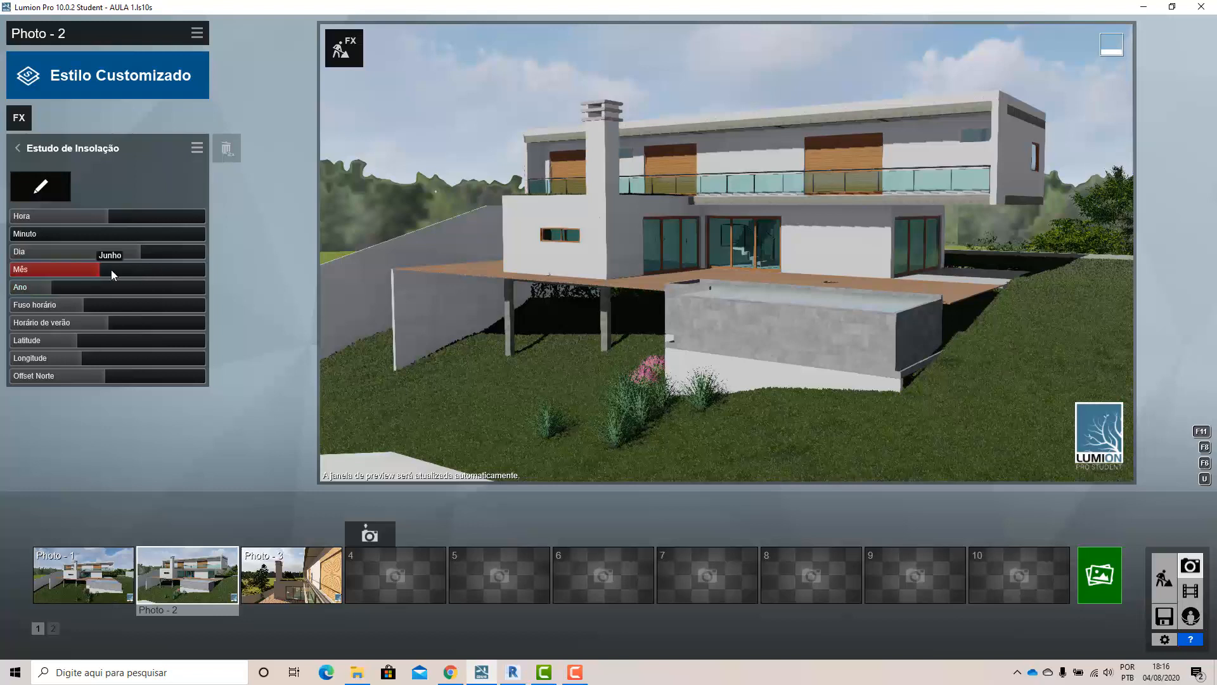
mouse_move(101, 271)
left_mouse_down()
mouse_move(217, 281)
mouse_move(90, 271)
mouse_move(108, 267)
left_mouse_up()
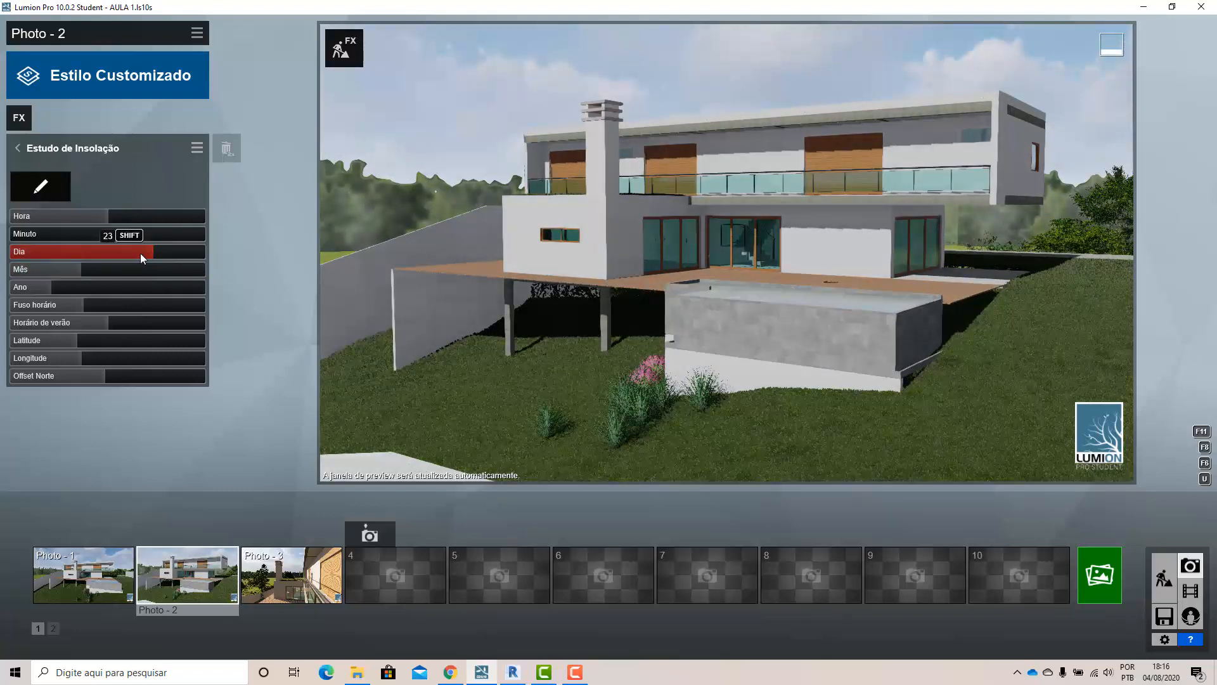
left_click(18, 150)
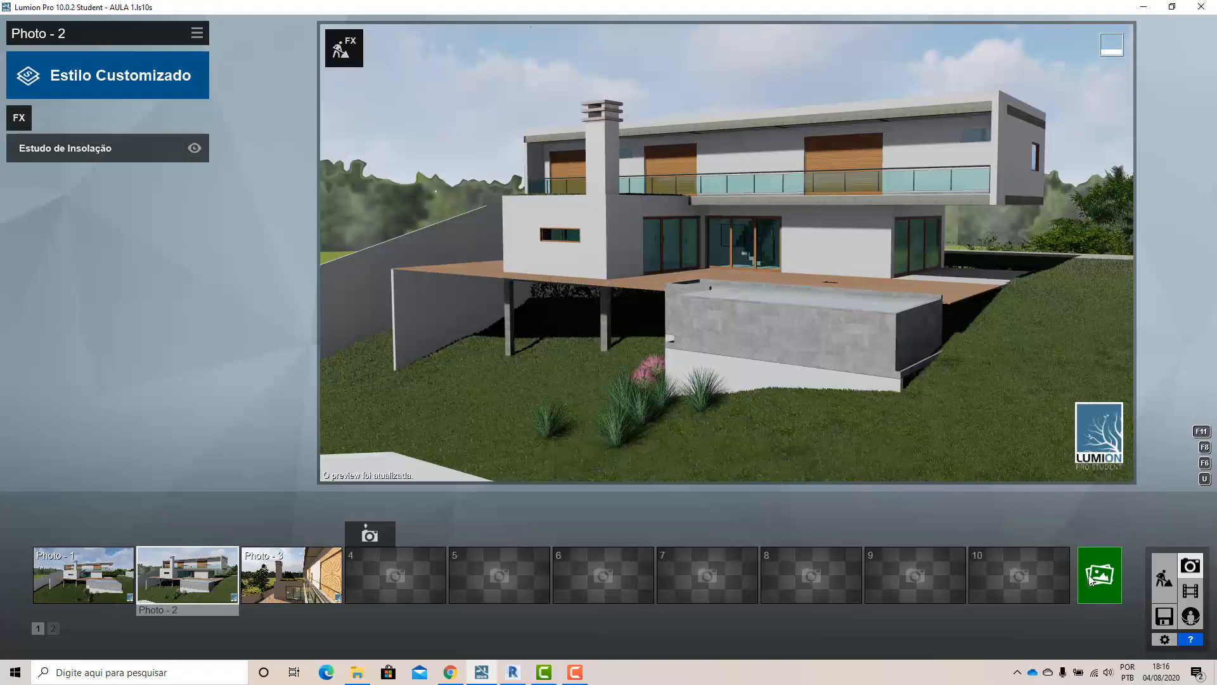
Check the scene's sun direction settings in Build mode and return to Photo mode
left_click(1166, 580)
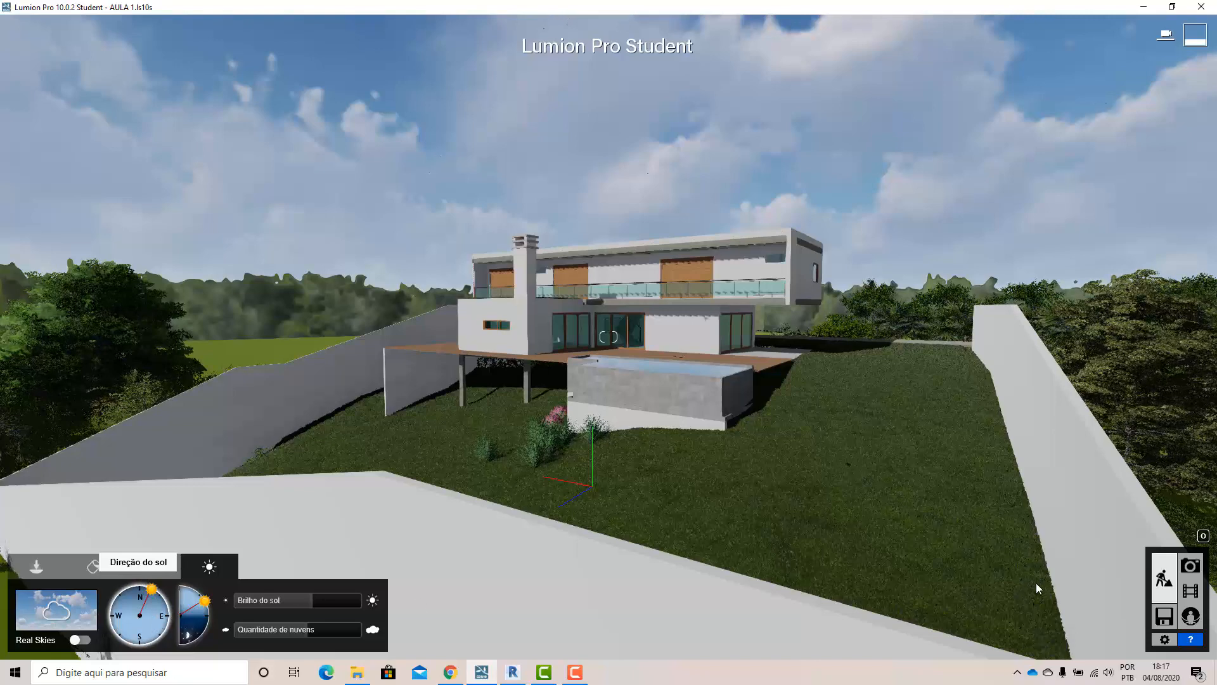
left_click(1189, 567)
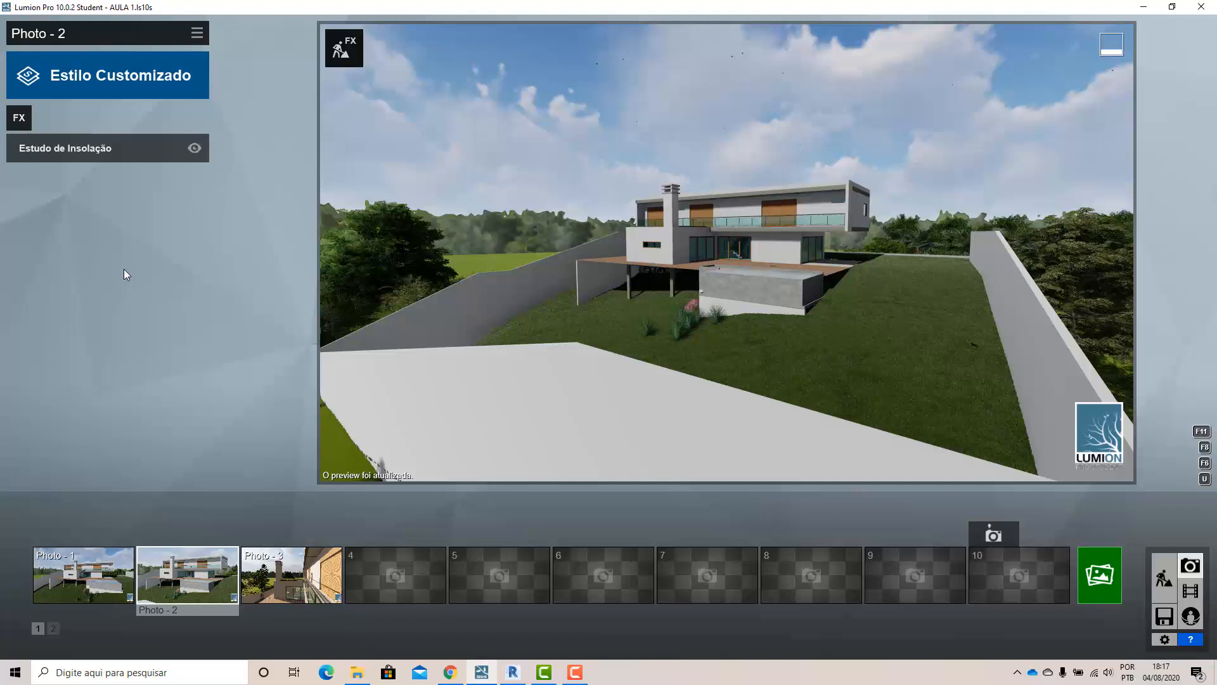
Compare the sunlight on the house across Photos 1, 2 and 3 and against the sun settings in Build mode
mouse_move(737, 121)
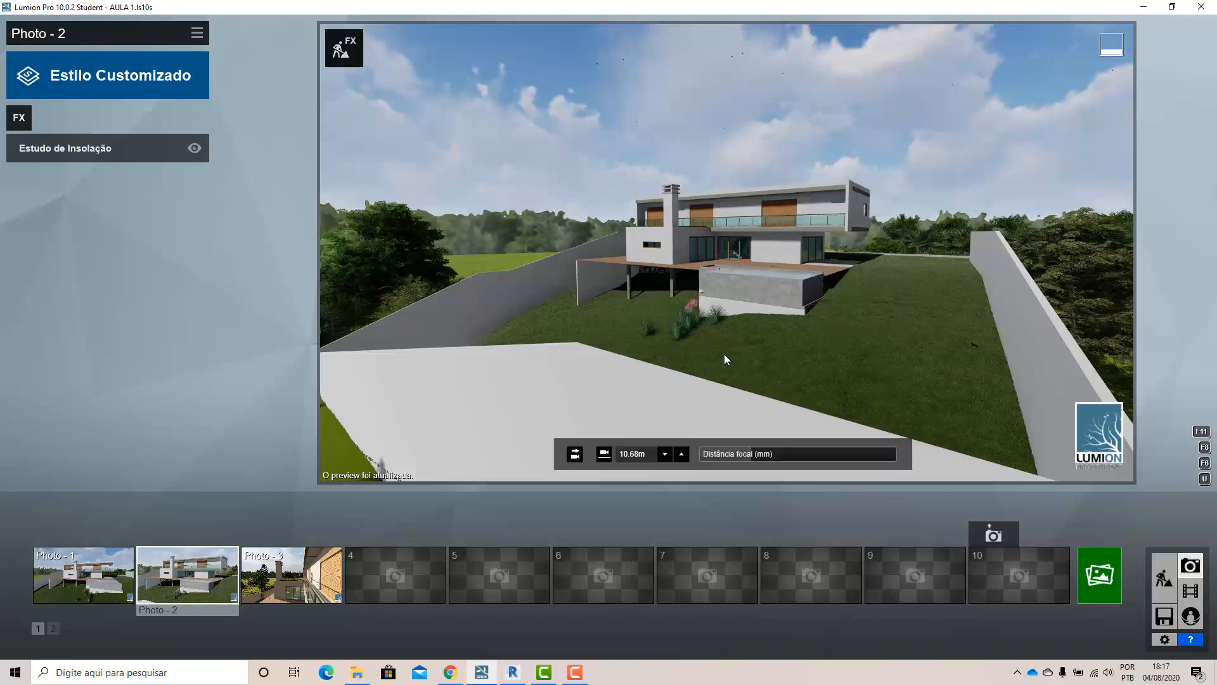
mouse_move(714, 347)
right_mouse_down()
mouse_move(726, 352)
mouse_move(715, 352)
right_mouse_up()
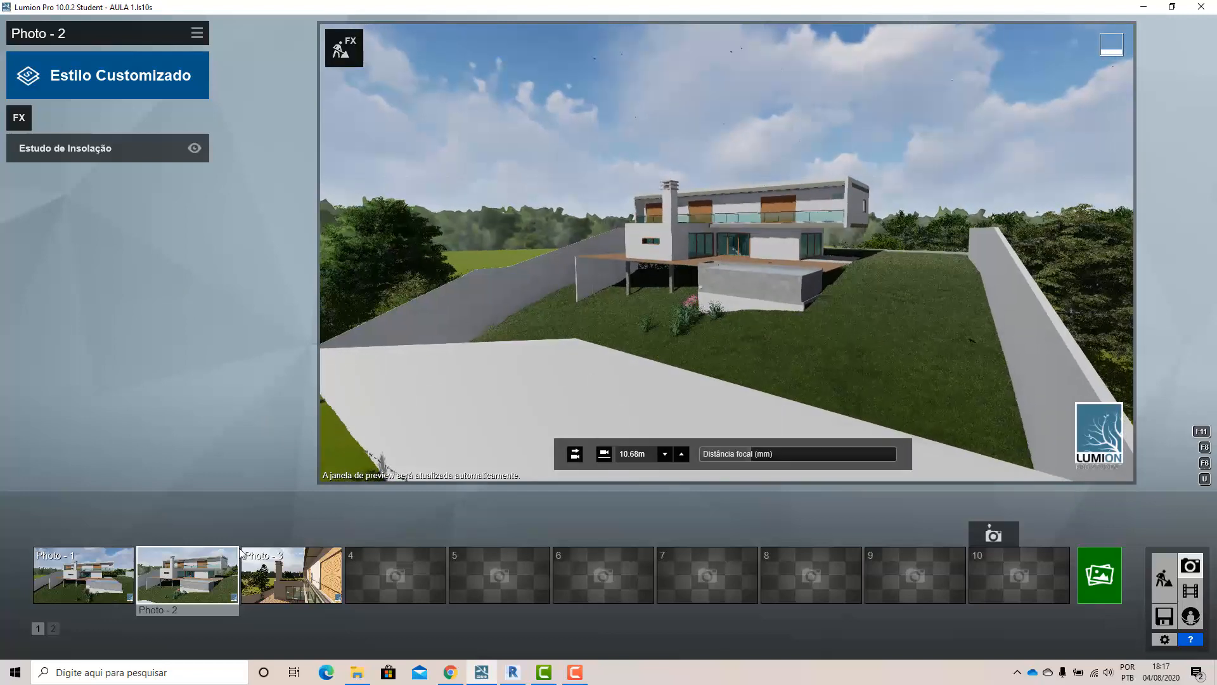
left_click(112, 572)
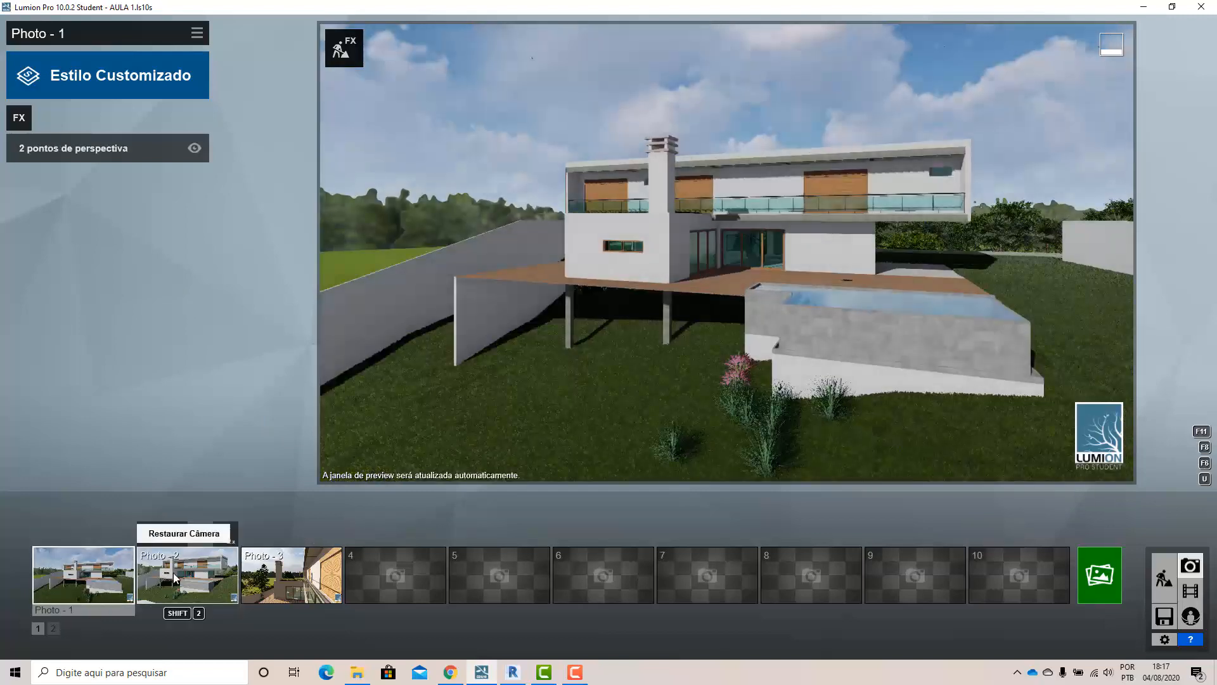
left_click(173, 574)
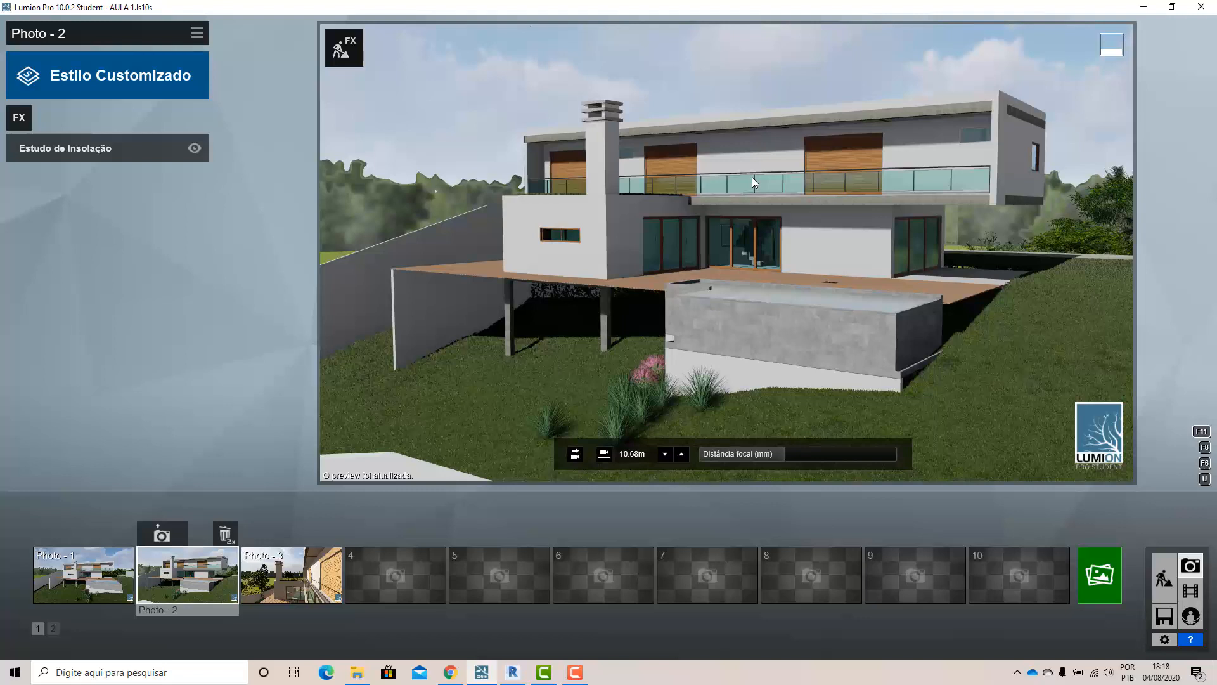
left_click(1172, 586)
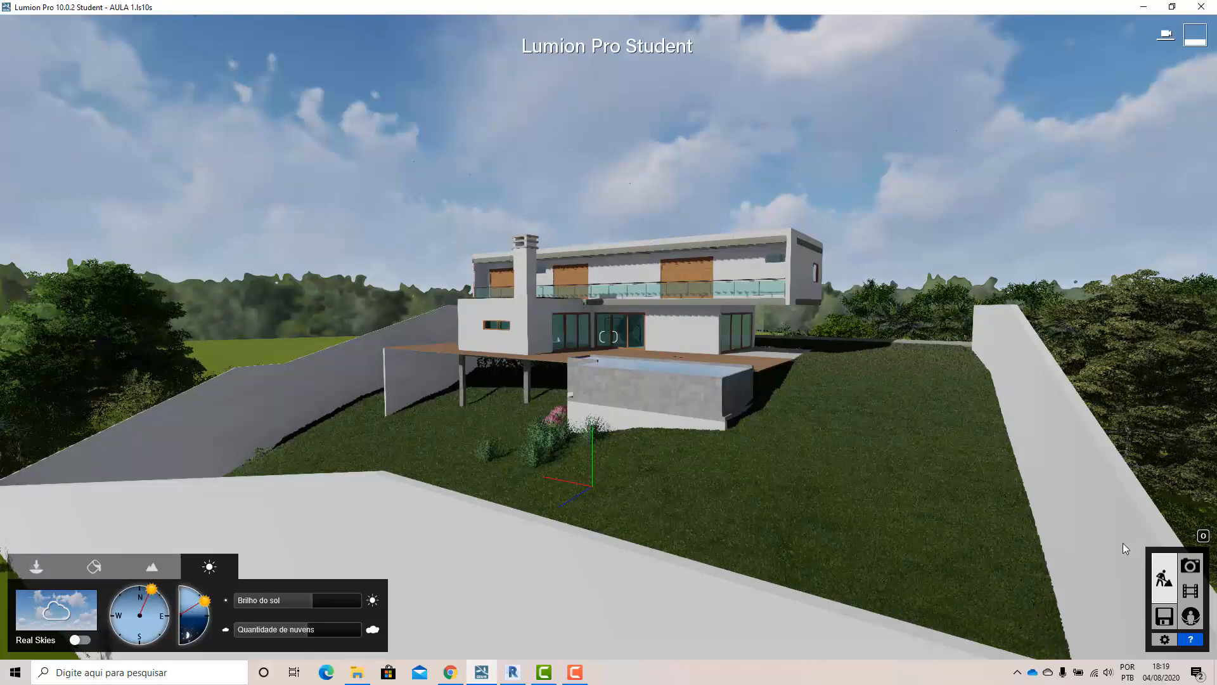
left_click(1187, 570)
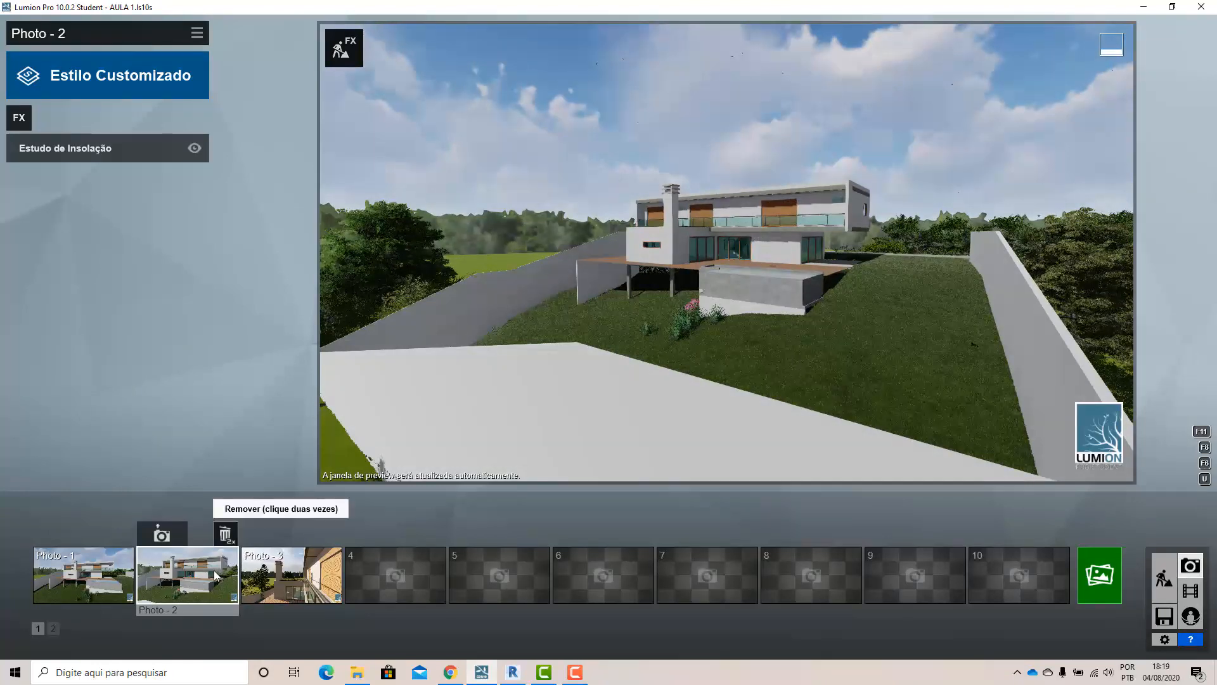
left_click(292, 574)
left_click(195, 575)
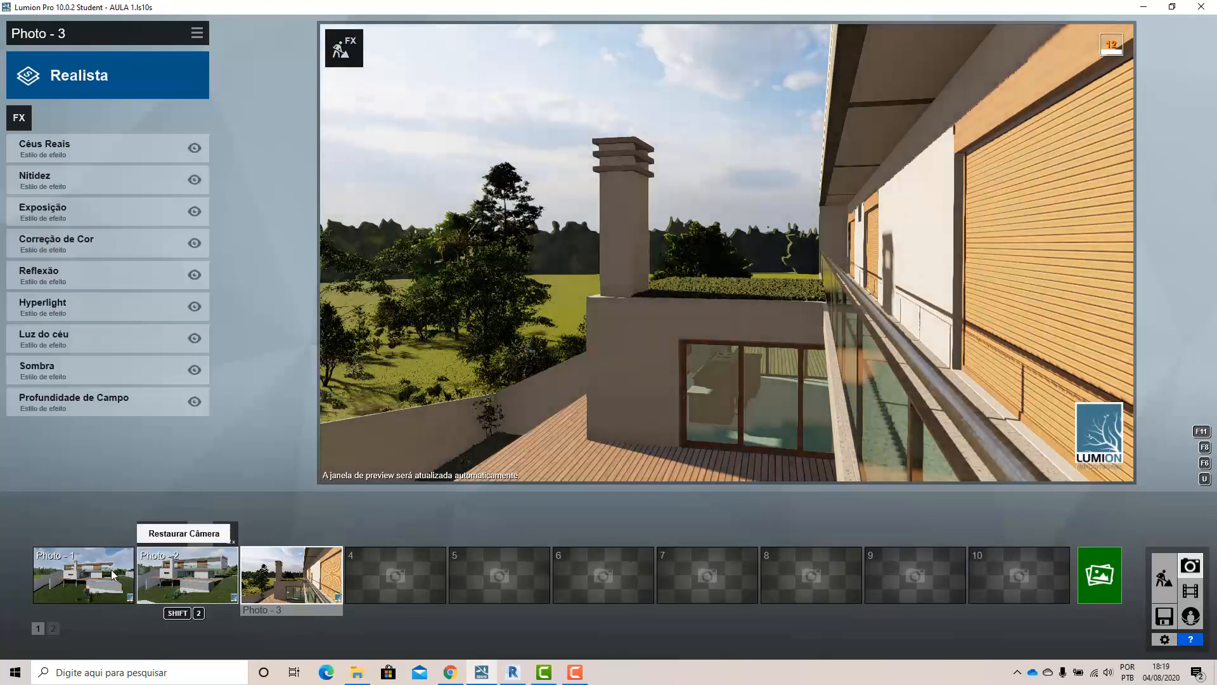
Select Photo 1 and browse the Sol, Céu, Animação and Avançado categories of available photo effects
left_click(111, 570)
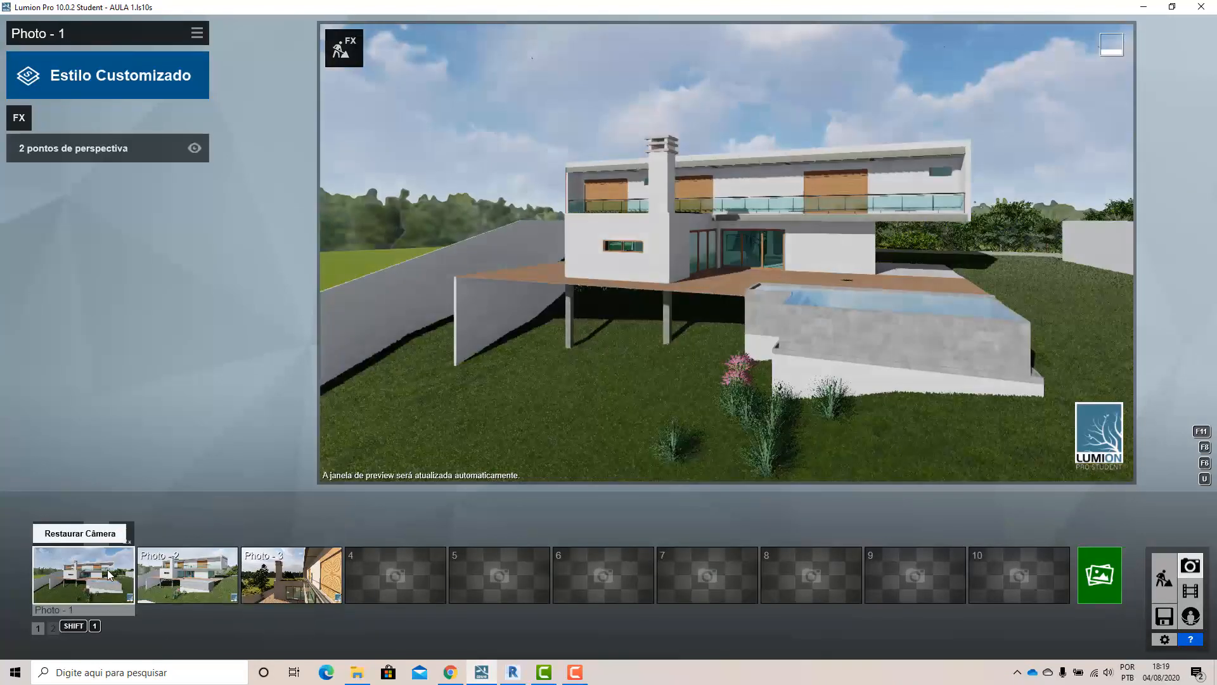
left_click(19, 118)
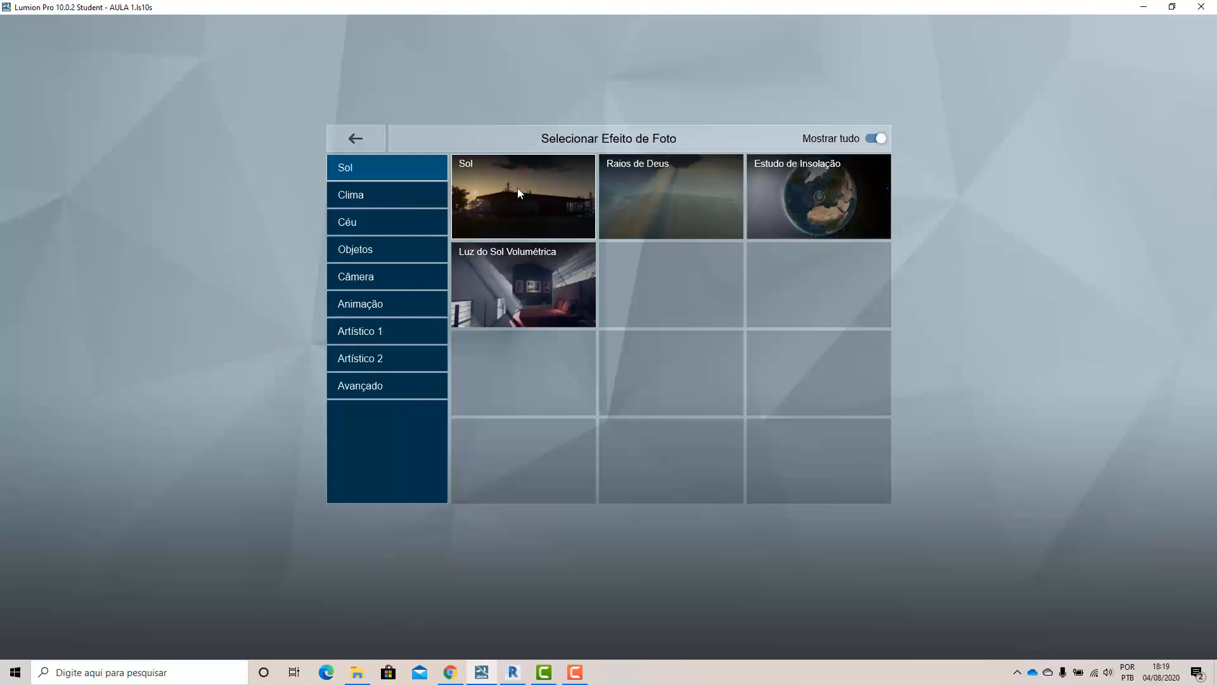
left_click(365, 220)
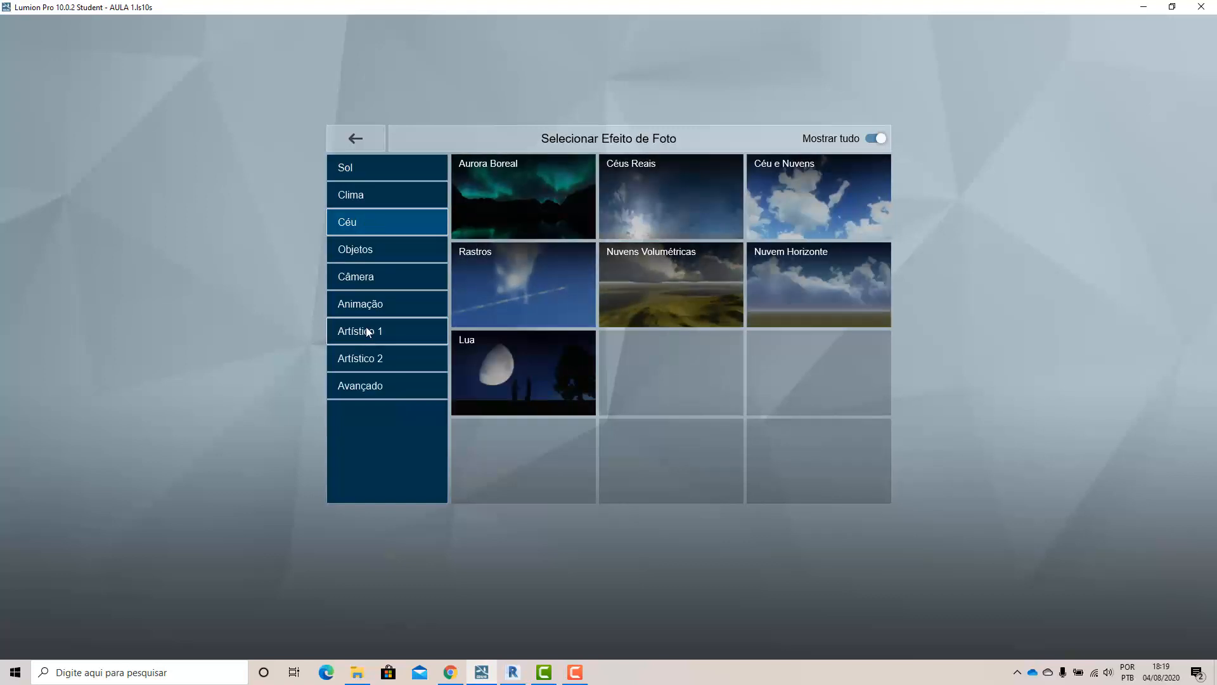
left_click(368, 389)
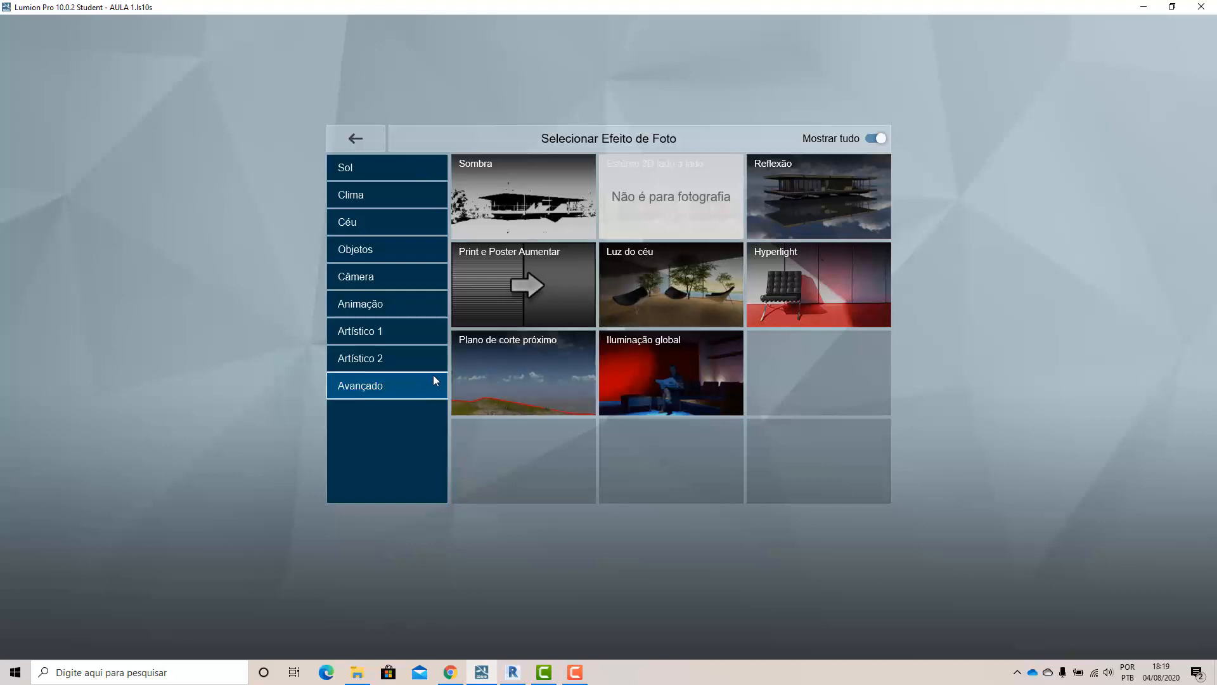
left_click(375, 173)
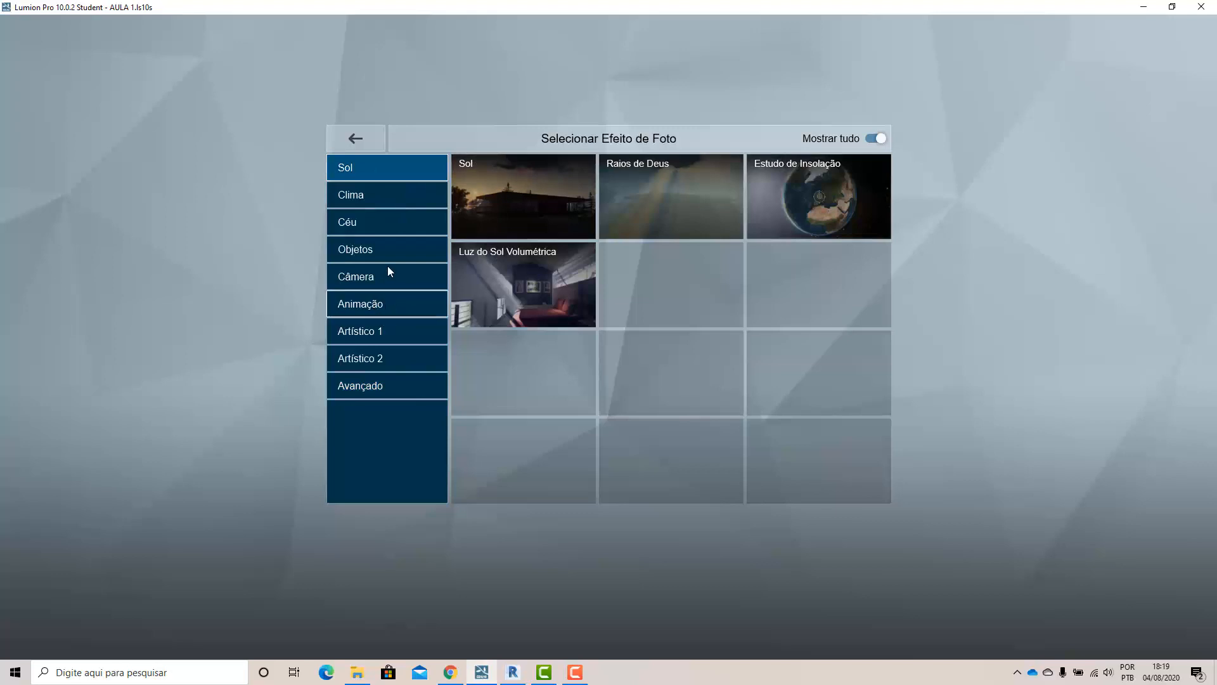
left_click(380, 310)
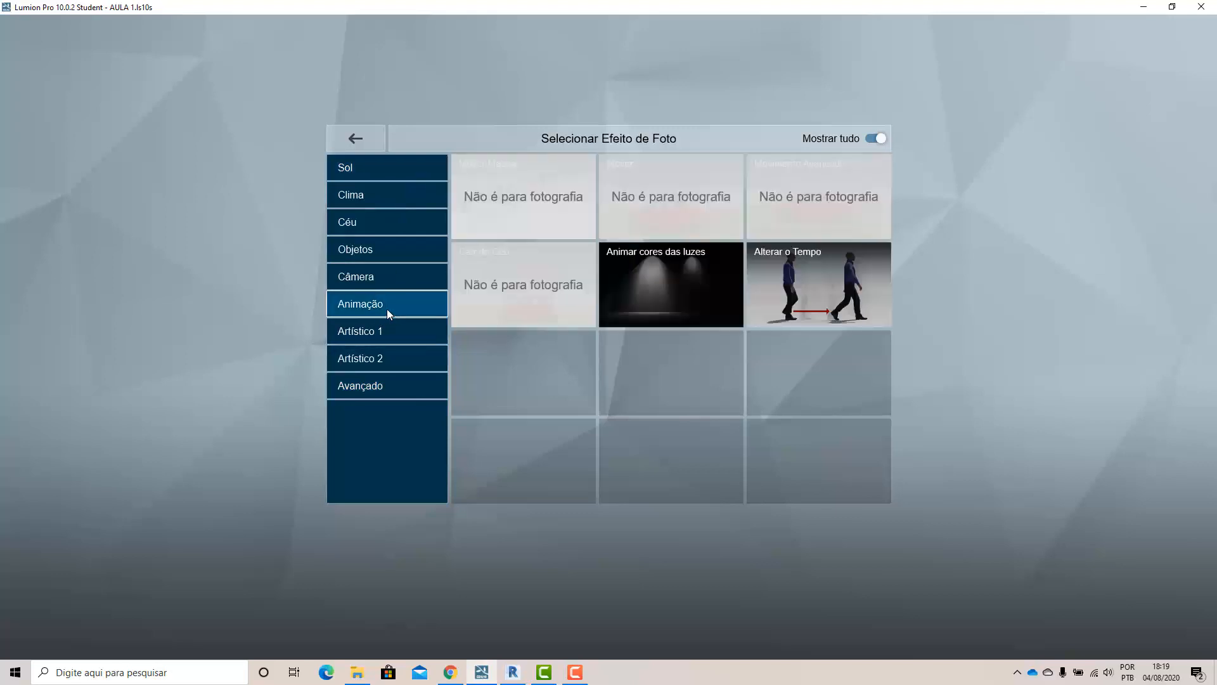
left_click(383, 384)
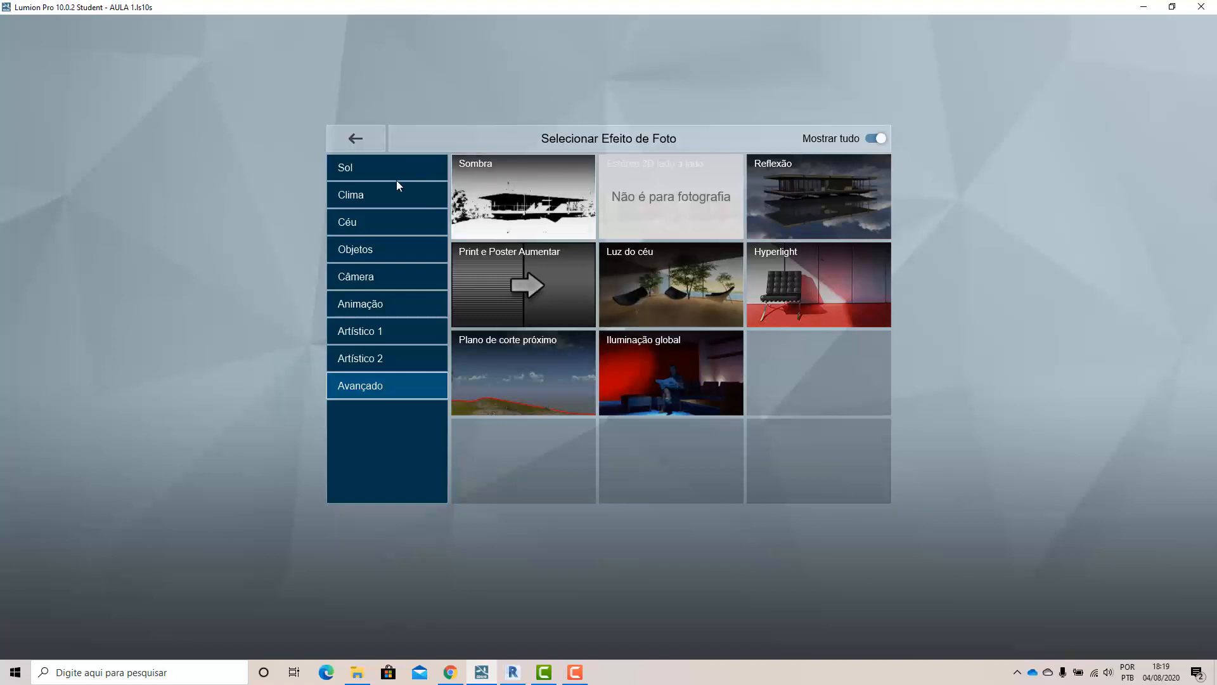
left_click(365, 173)
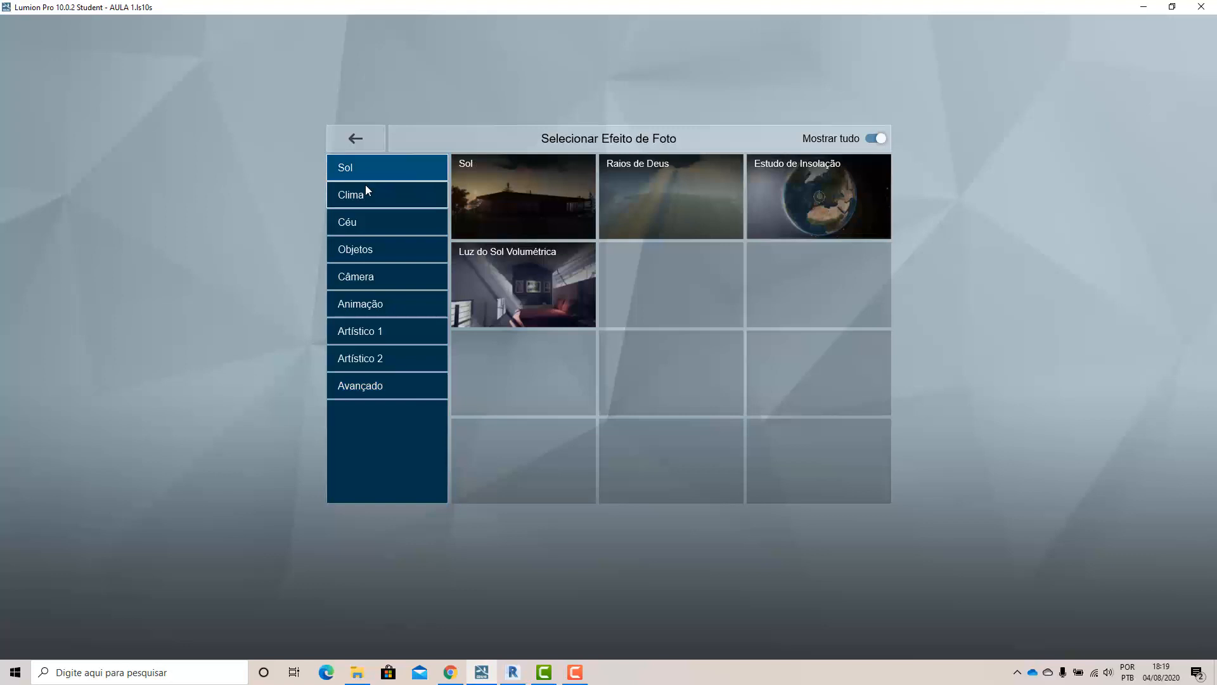
Add the Céus Reais effect to Photo 1, increase its Eixo vertical slightly and return to the effects list
left_click(365, 190)
left_click(371, 218)
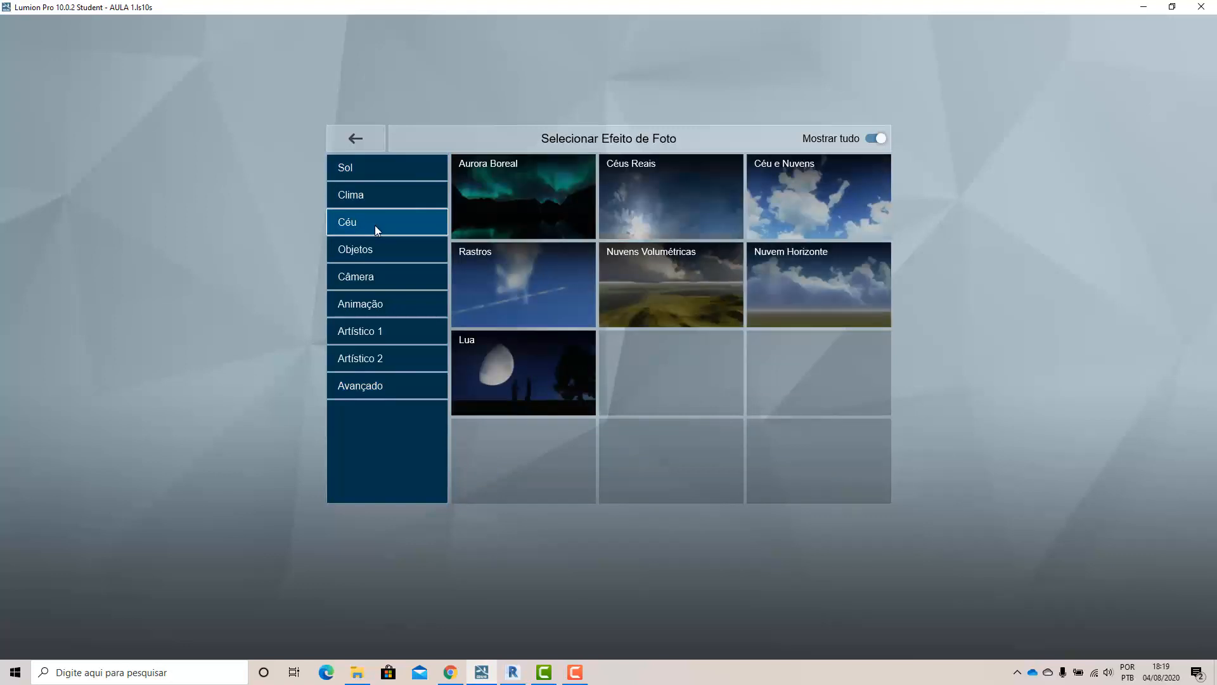
left_click(645, 205)
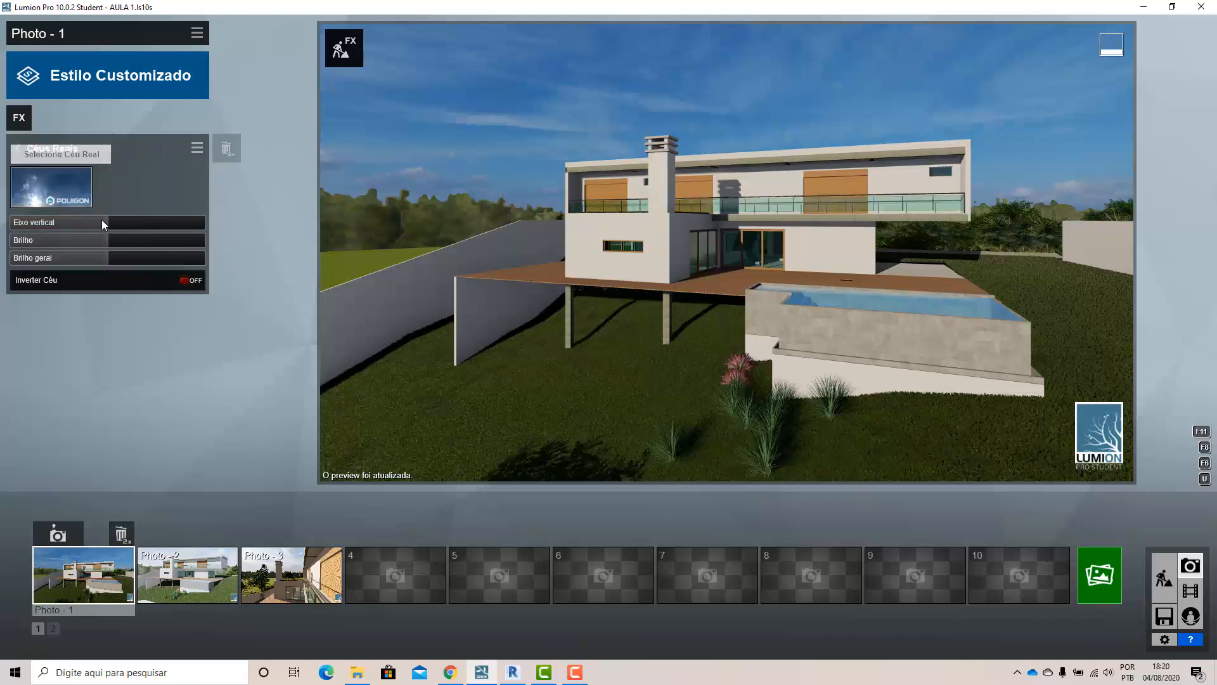
left_click_drag(108, 222, 132, 237)
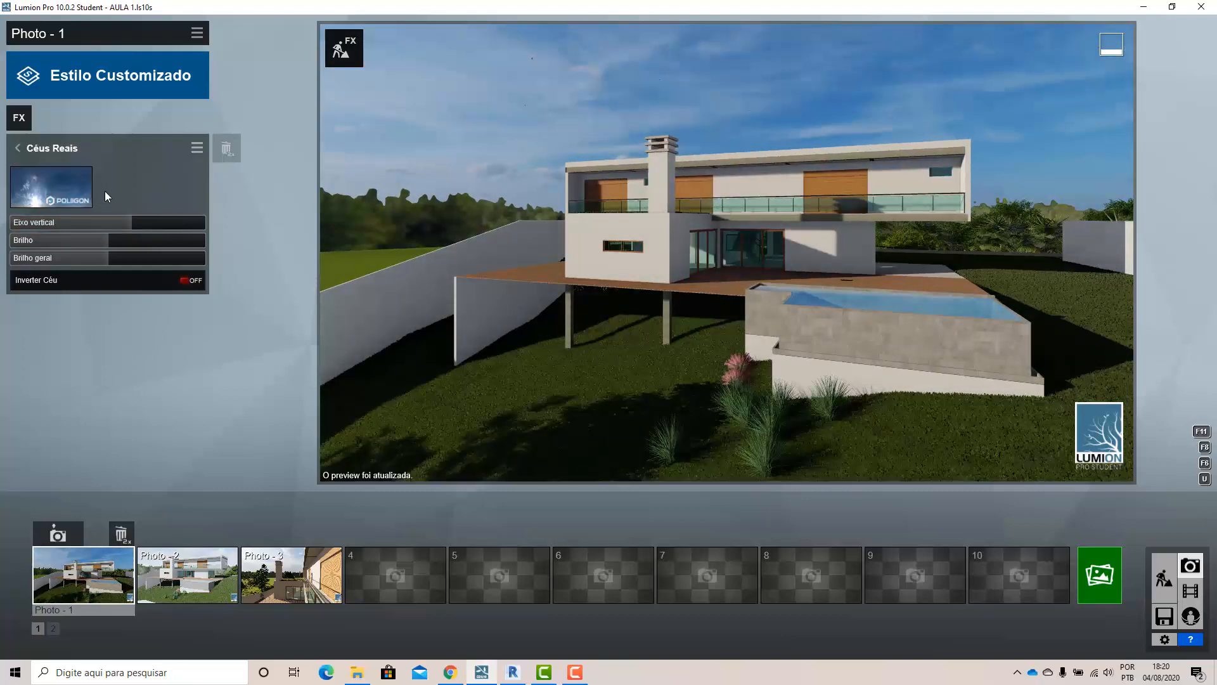
left_click(19, 152)
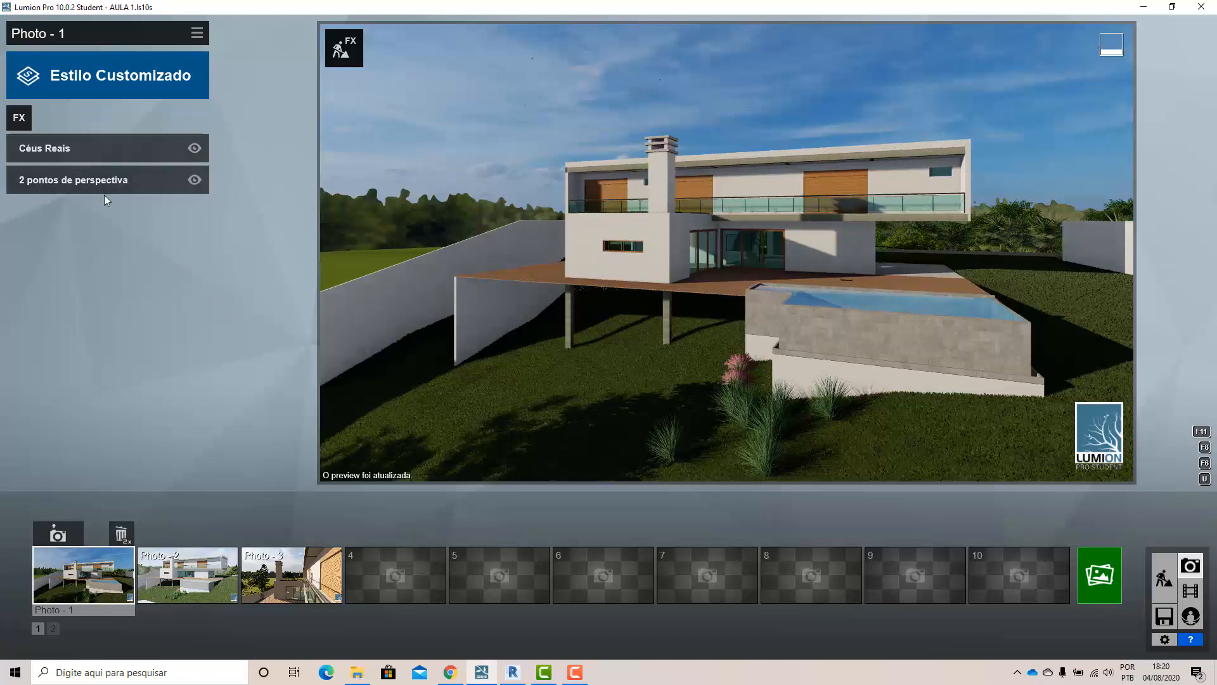
Reopen Photo 1's Céus Reais effect and browse its Cloudy, Evening, Overcast and Night sky collections
left_click(129, 154)
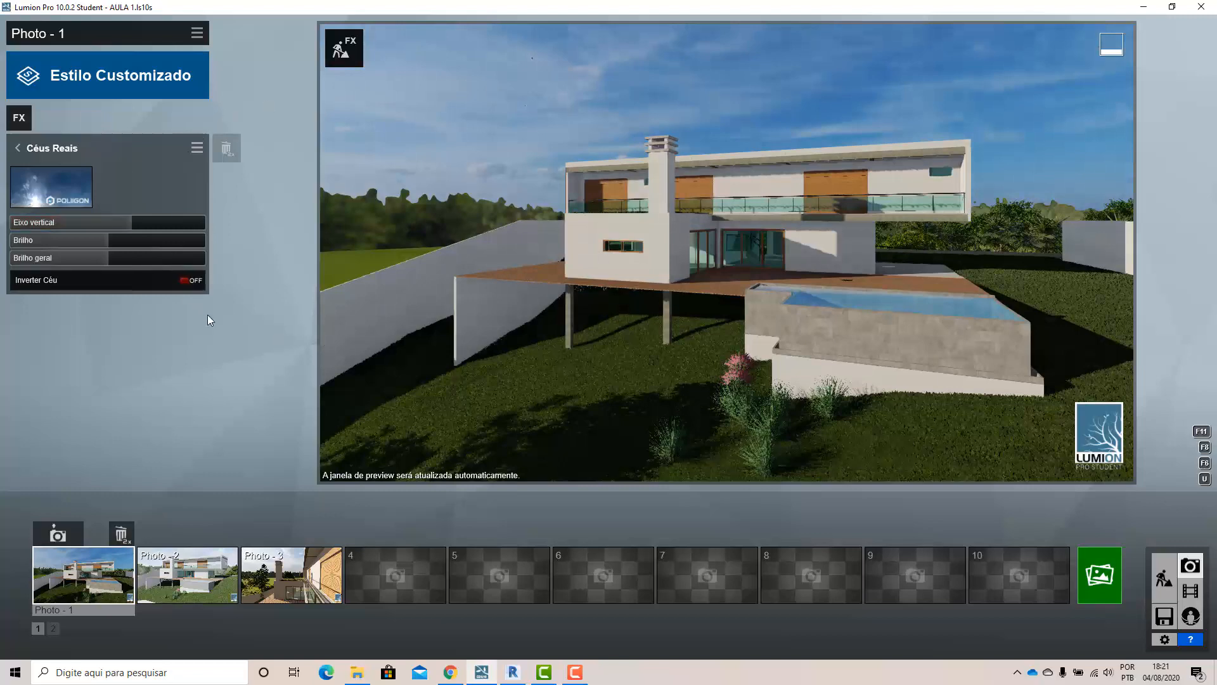
left_click(52, 189)
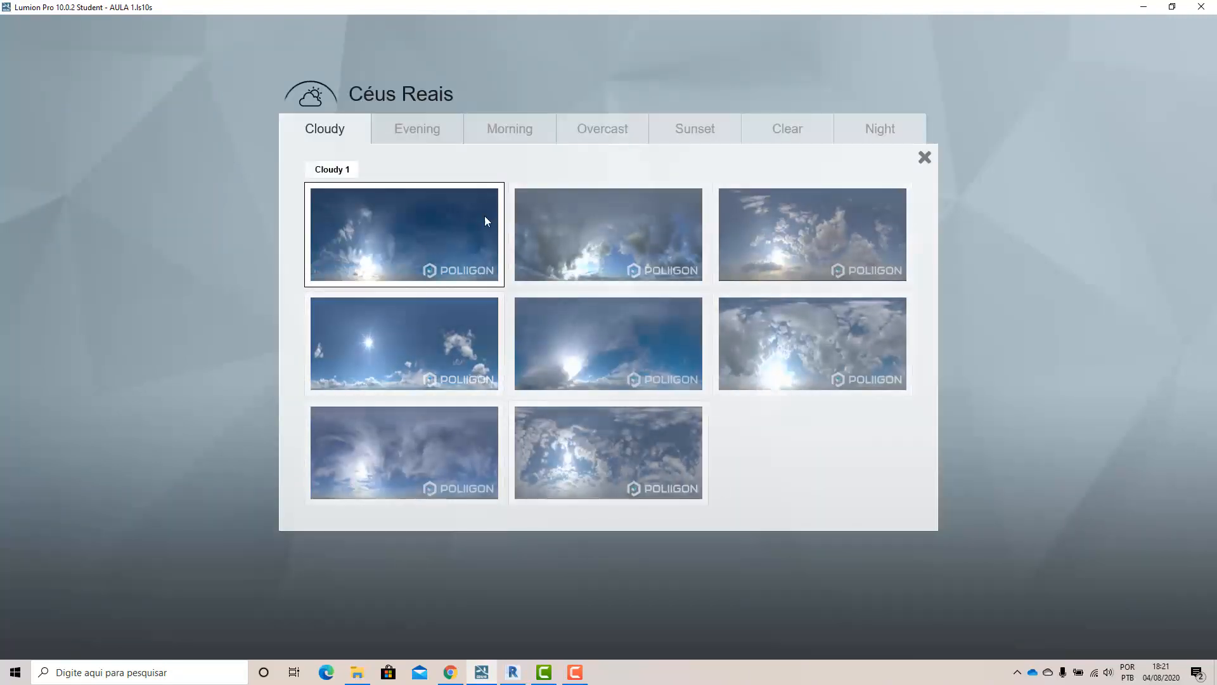
left_click(789, 134)
left_click(312, 134)
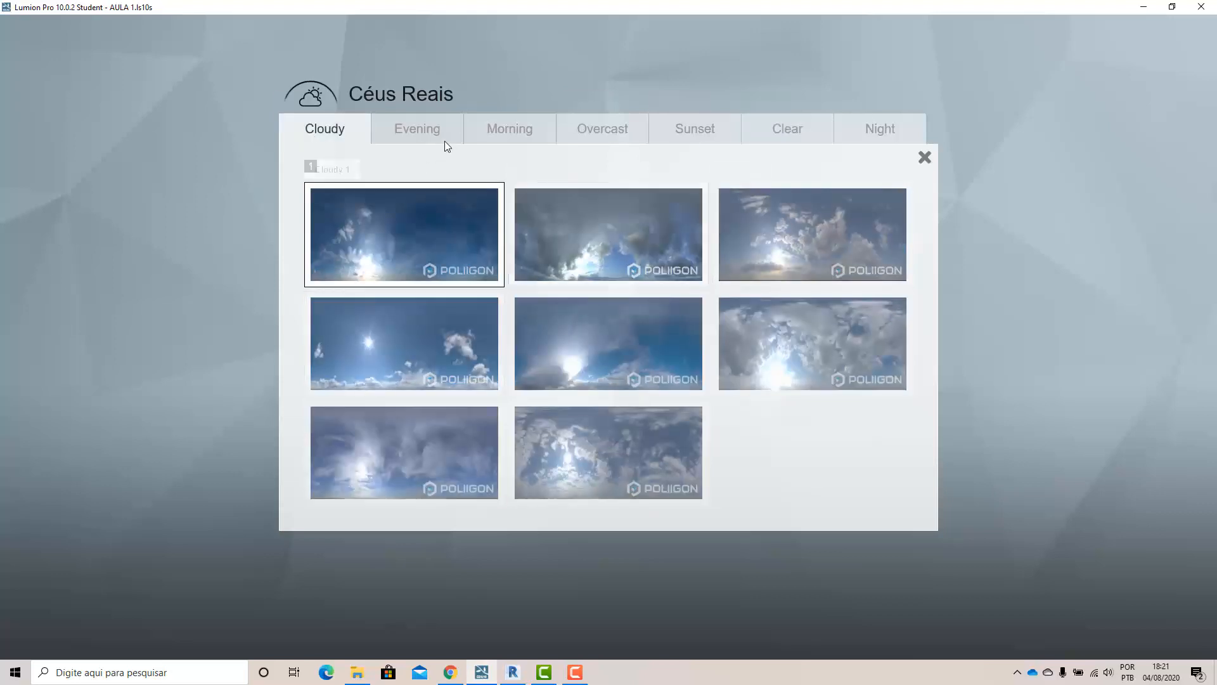
left_click(441, 139)
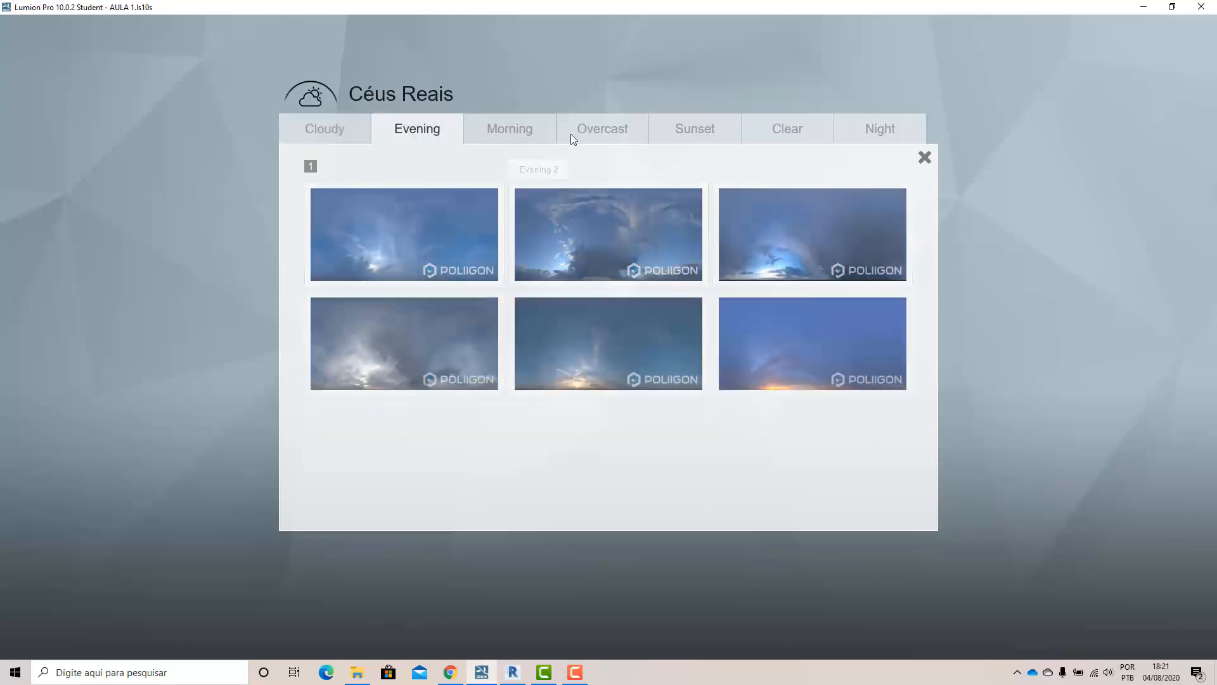
left_click(606, 130)
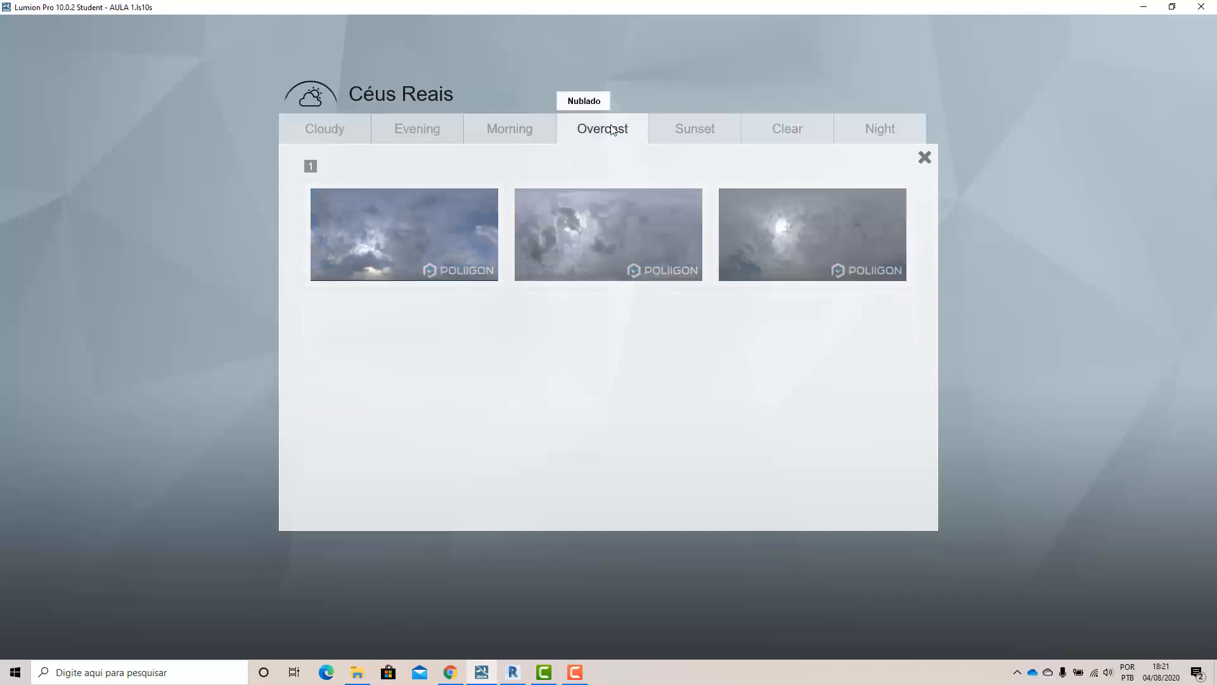
left_click(726, 141)
left_click(854, 132)
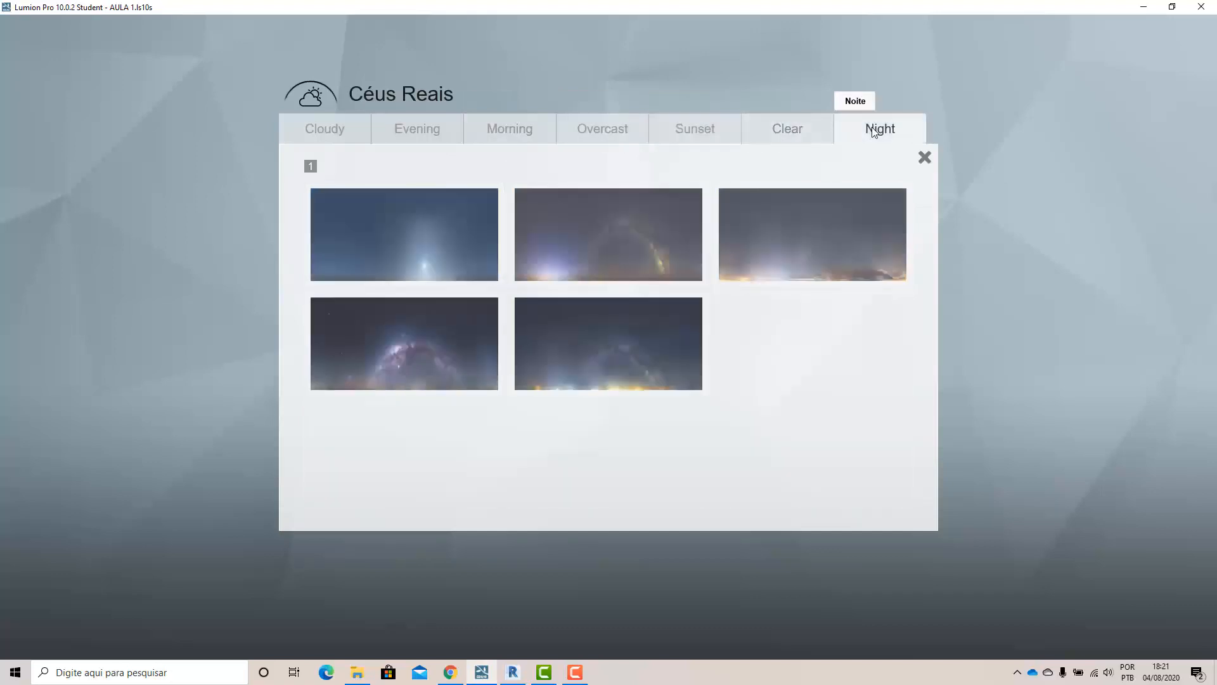
Compare the Cloudy, Evening and Morning skies and apply a low-sun sky image to Photo 1's Céus Reais effect
left_click(345, 131)
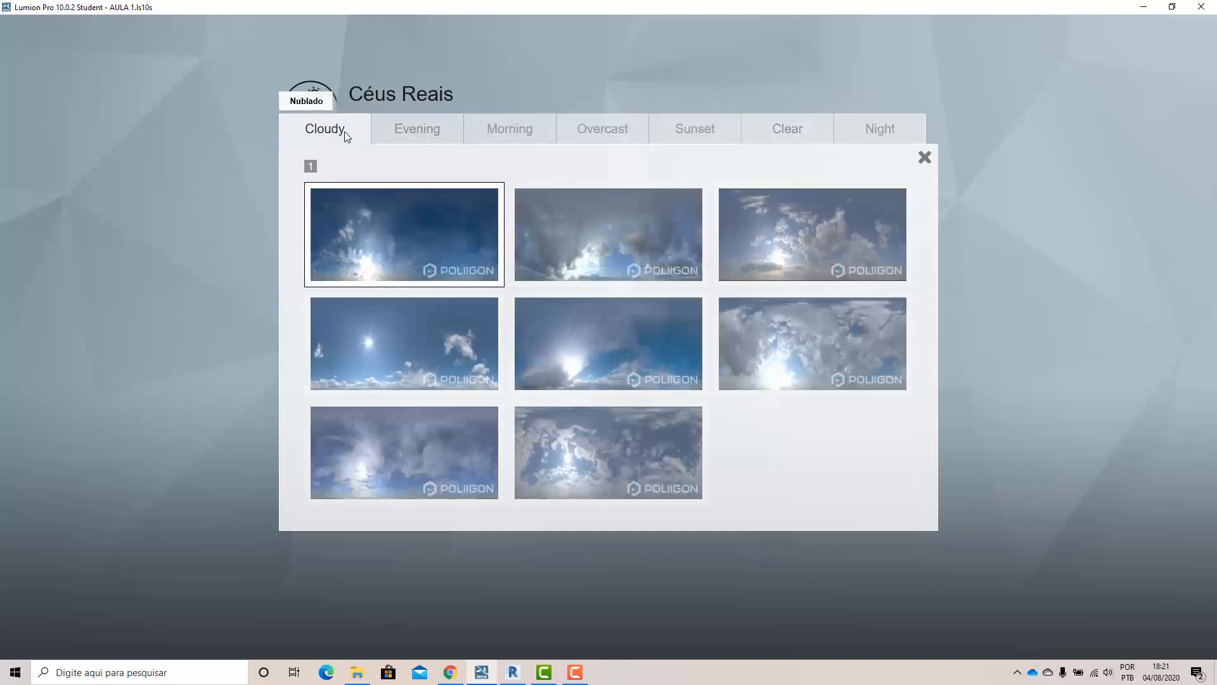
left_click(413, 131)
left_click(619, 141)
left_click(516, 140)
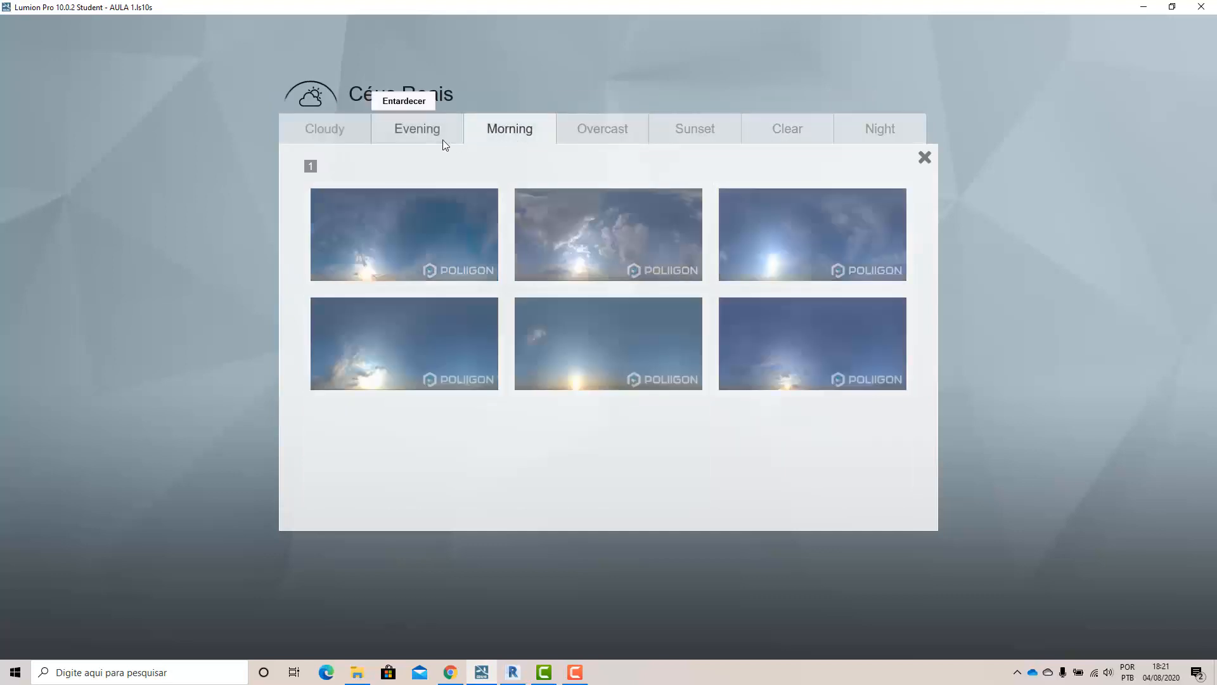
left_click(561, 356)
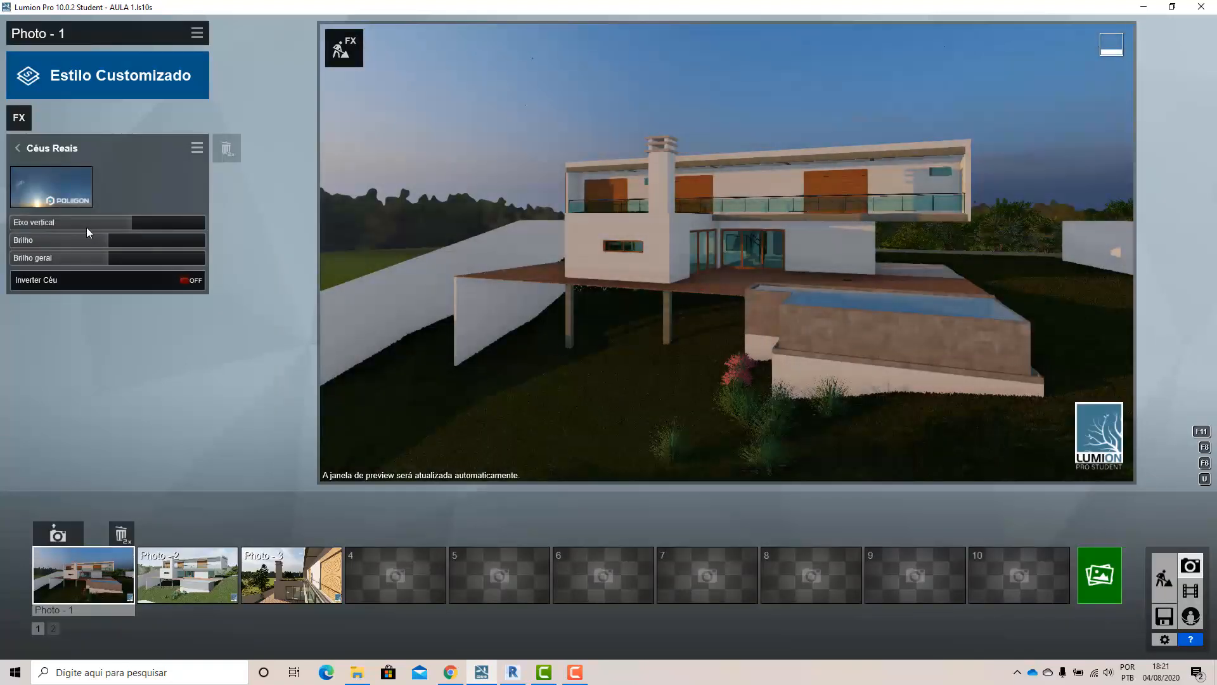
Reduce the Céus Reais Eixo vertical until warm sunlight reaches the house front, and raise Brilho slightly
mouse_move(120, 222)
left_click_drag(120, 222, 89, 230)
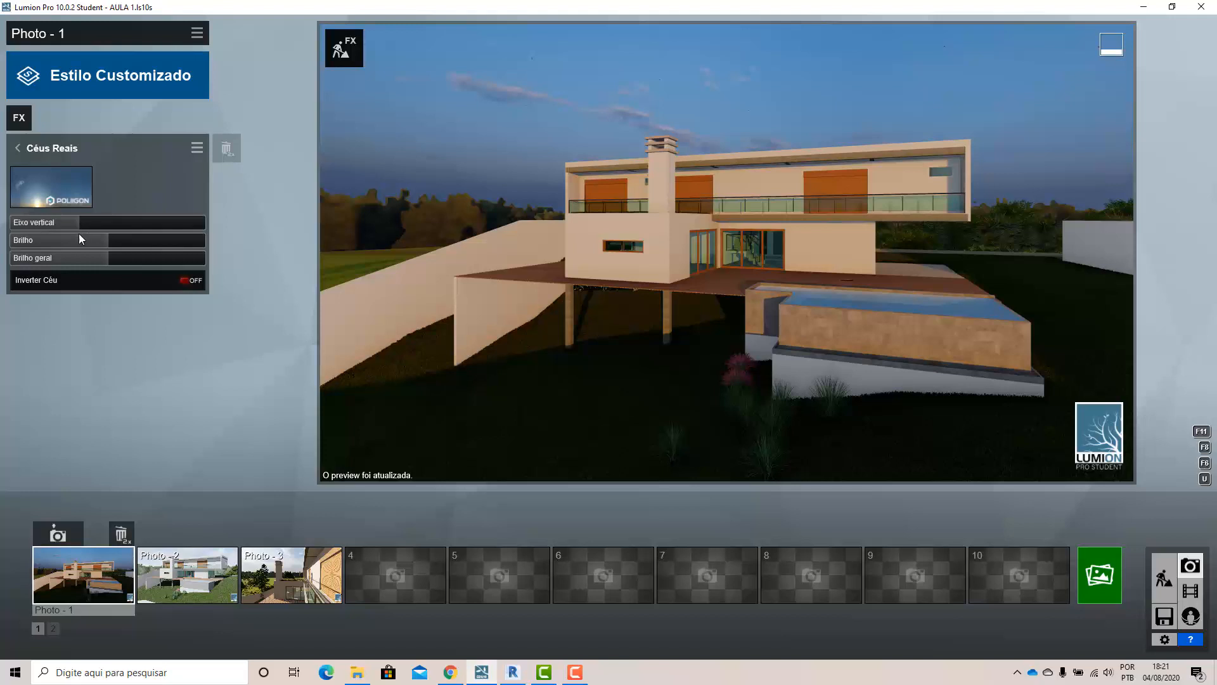
mouse_move(78, 235)
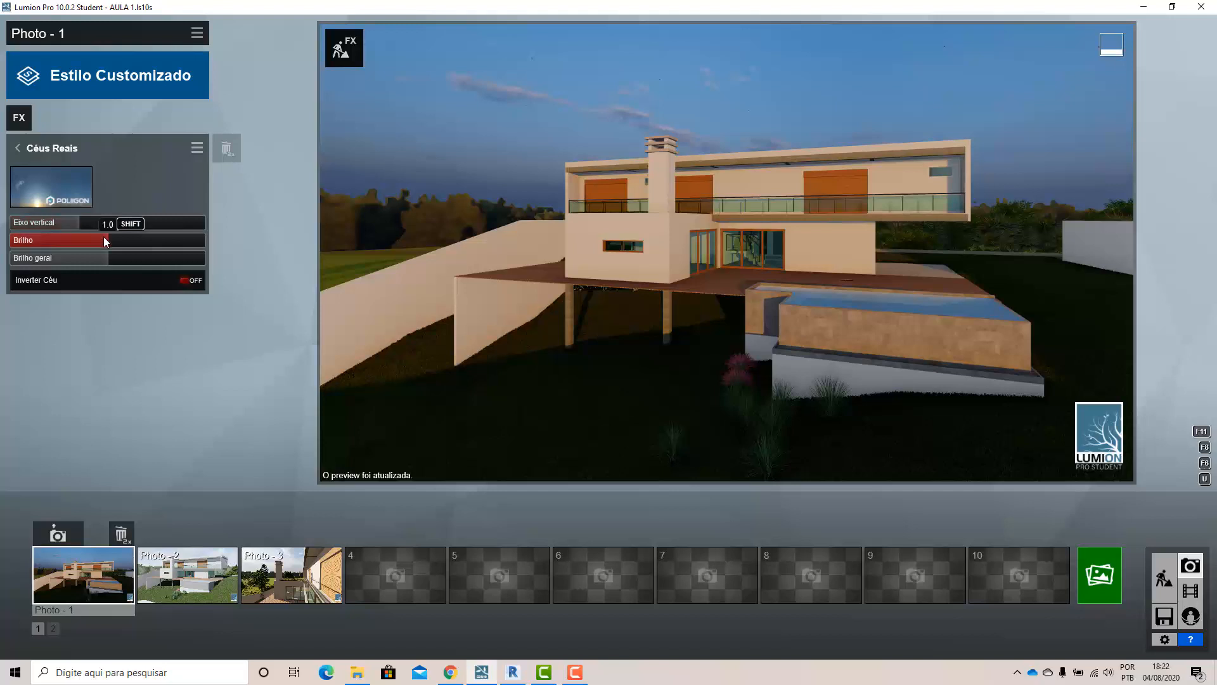
left_click_drag(107, 240, 149, 240)
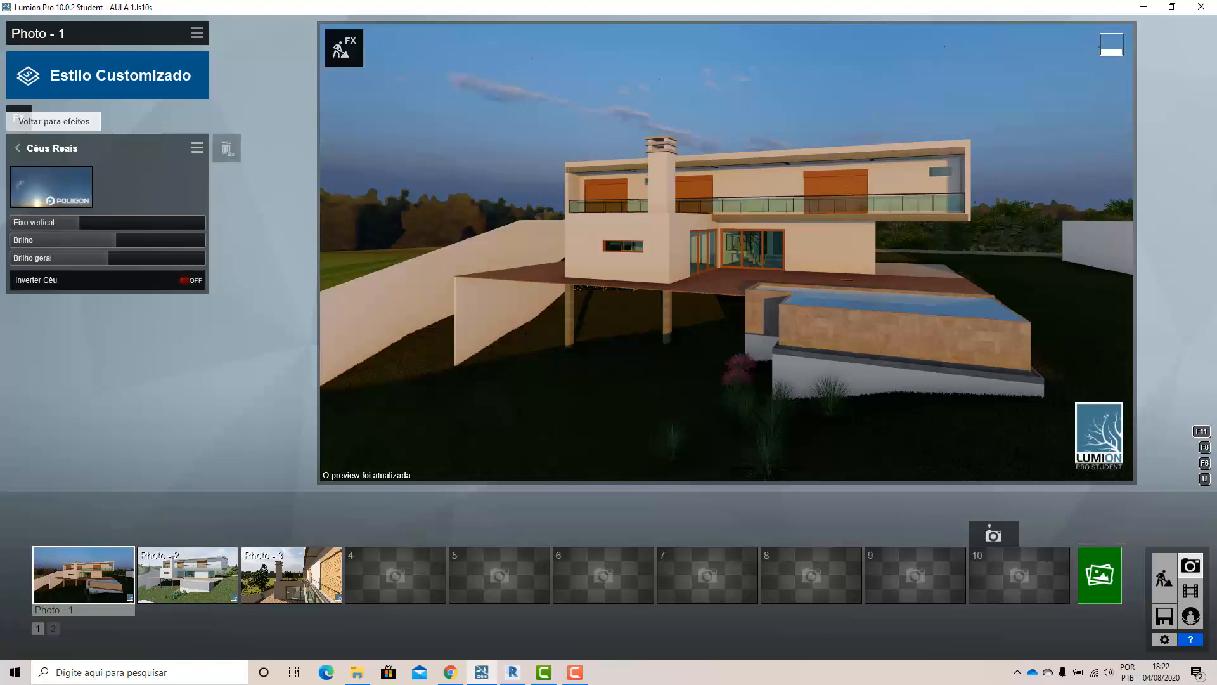
Switch to Build mode, enable Real Skies for the scene and rotate the sun direction slightly toward the east
left_click(1164, 578)
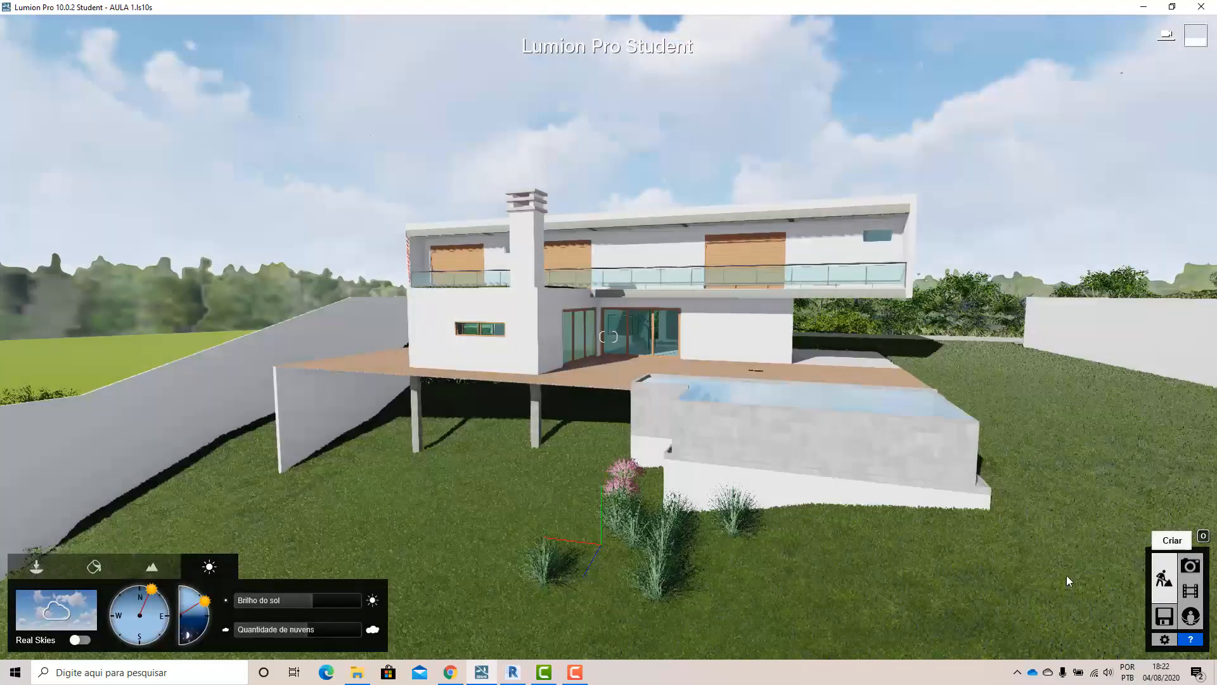
left_click(86, 641)
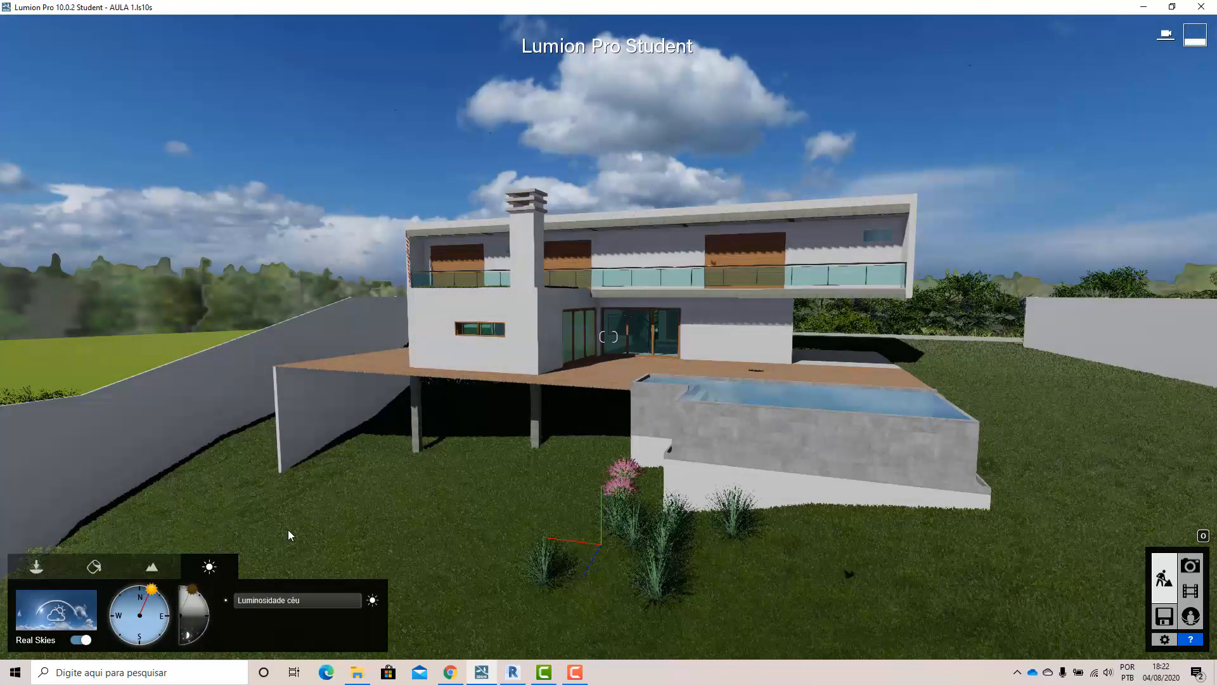
mouse_move(260, 601)
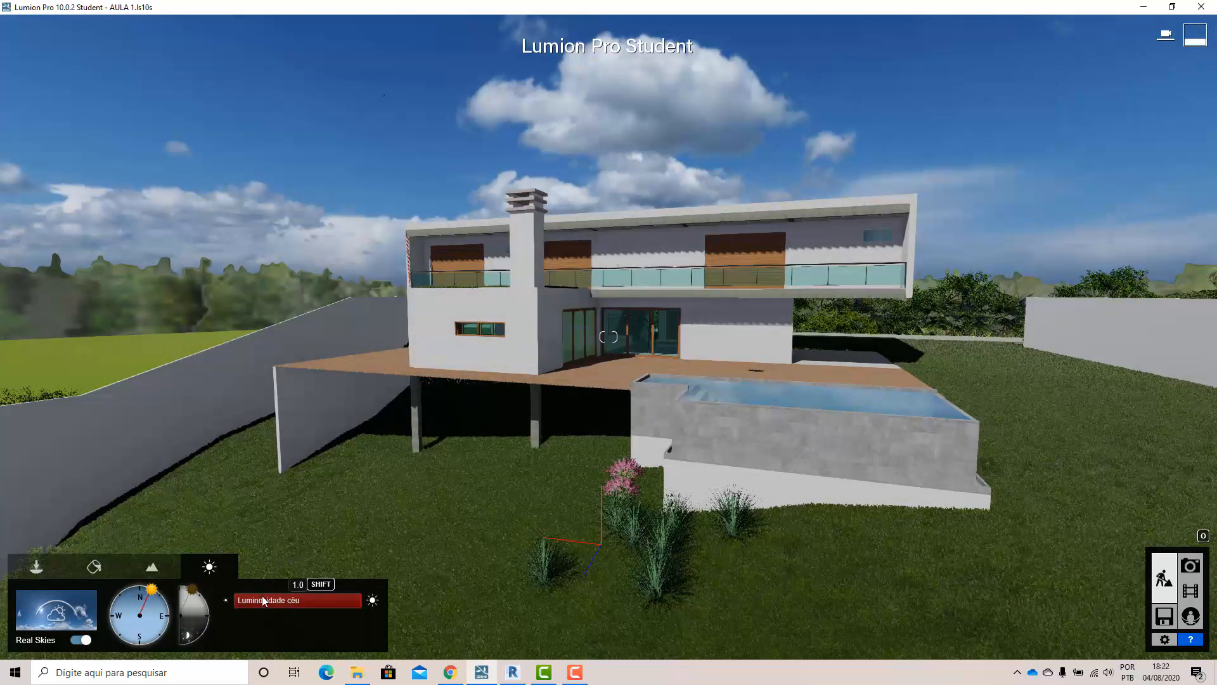
mouse_move(167, 602)
left_mouse_down()
mouse_move(166, 624)
mouse_move(60, 655)
left_mouse_up()
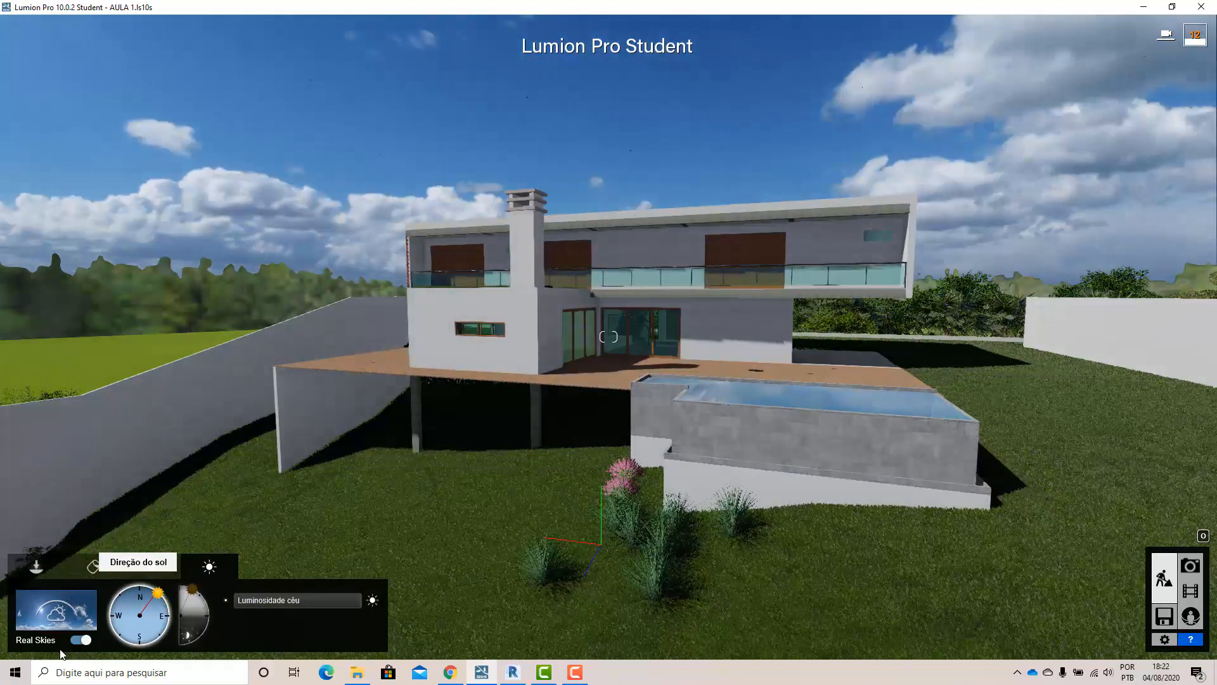
With Real Skies enabled, raise the scene's Luminosidade céu to about halfway and rotate the sun direction to nearly due east
left_click(76, 641)
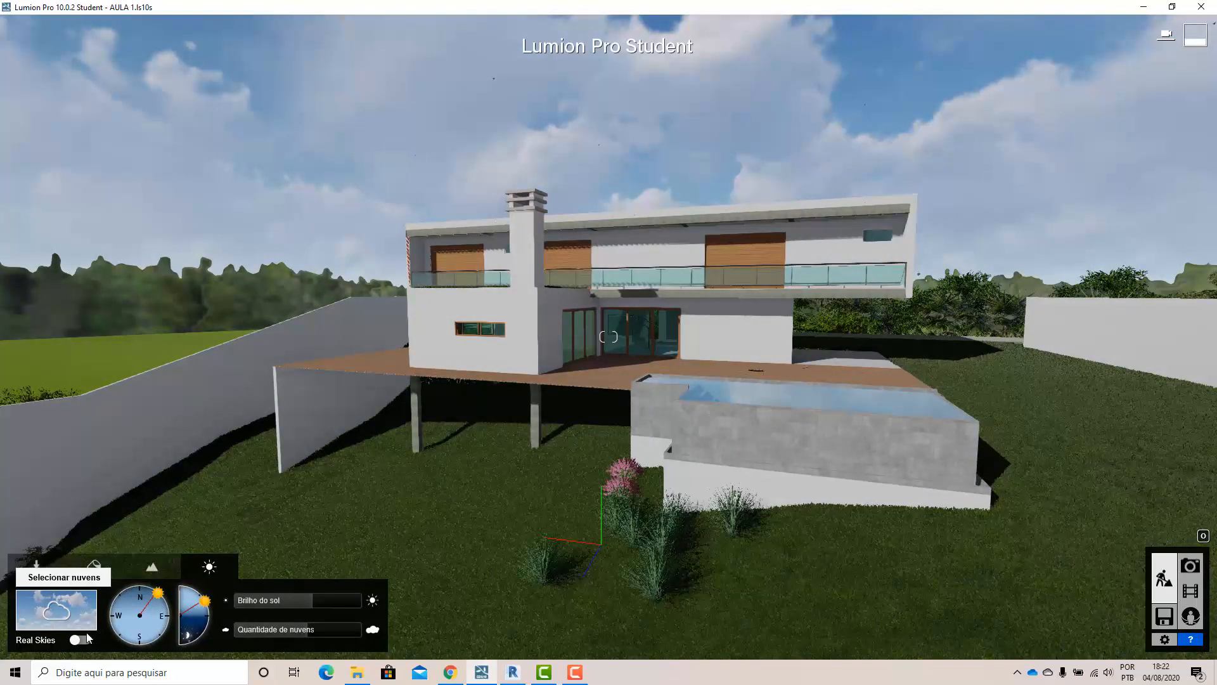
left_click(80, 640)
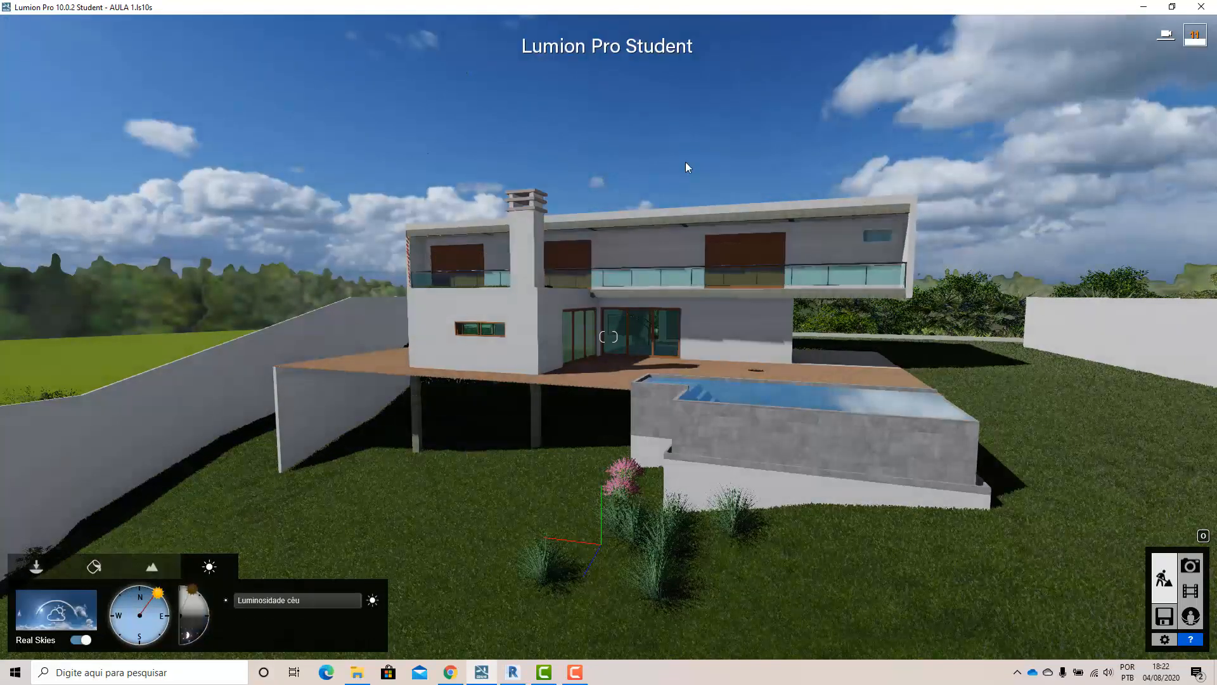
left_click_drag(254, 600, 305, 605)
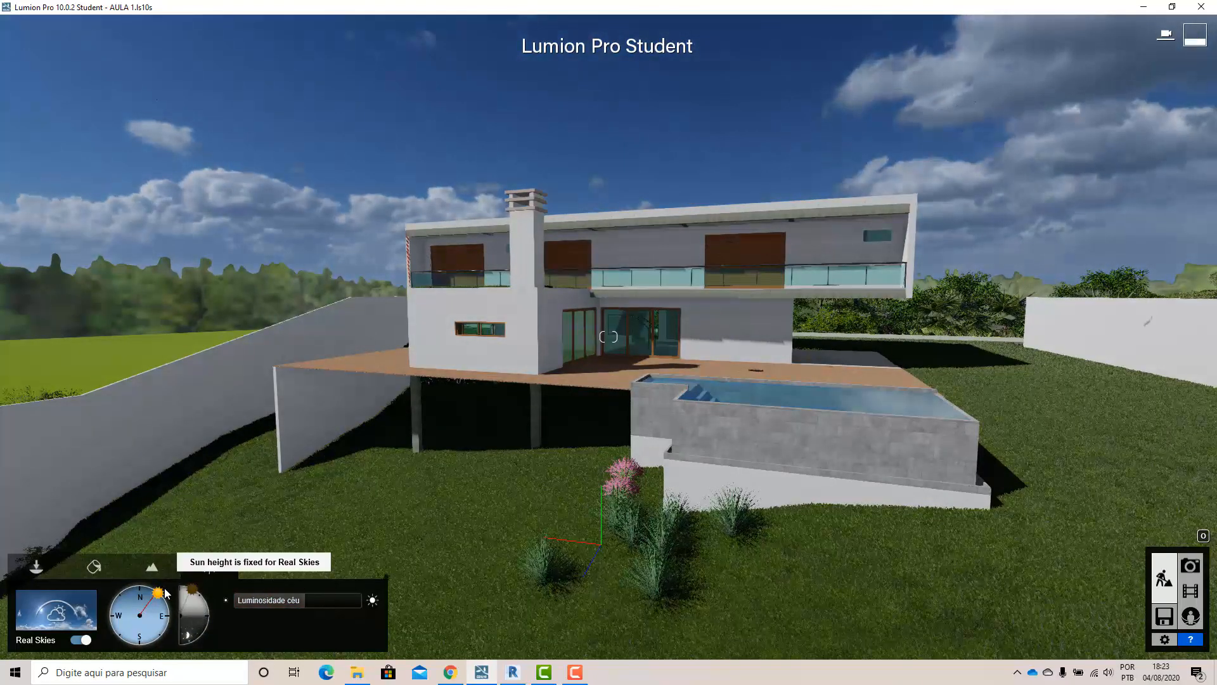
left_click_drag(166, 590, 185, 608)
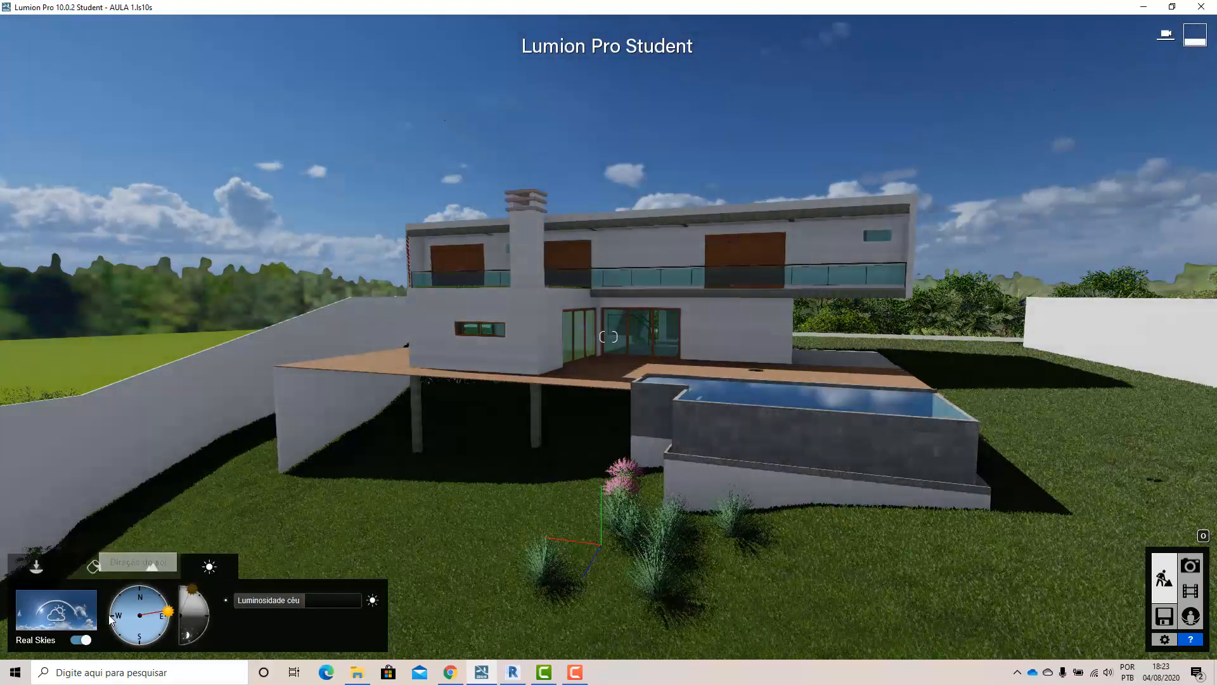
Return to Photo mode and remove the Céus Reais effect from Photo 1
left_click(1188, 567)
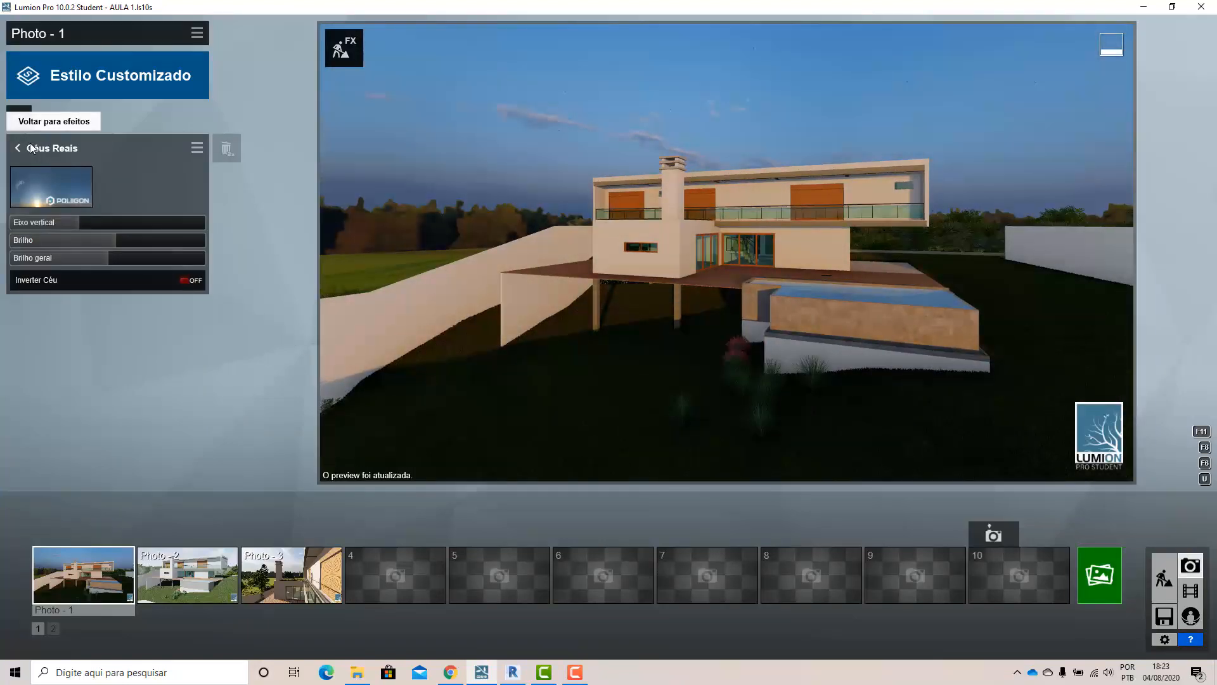
double_click(218, 160)
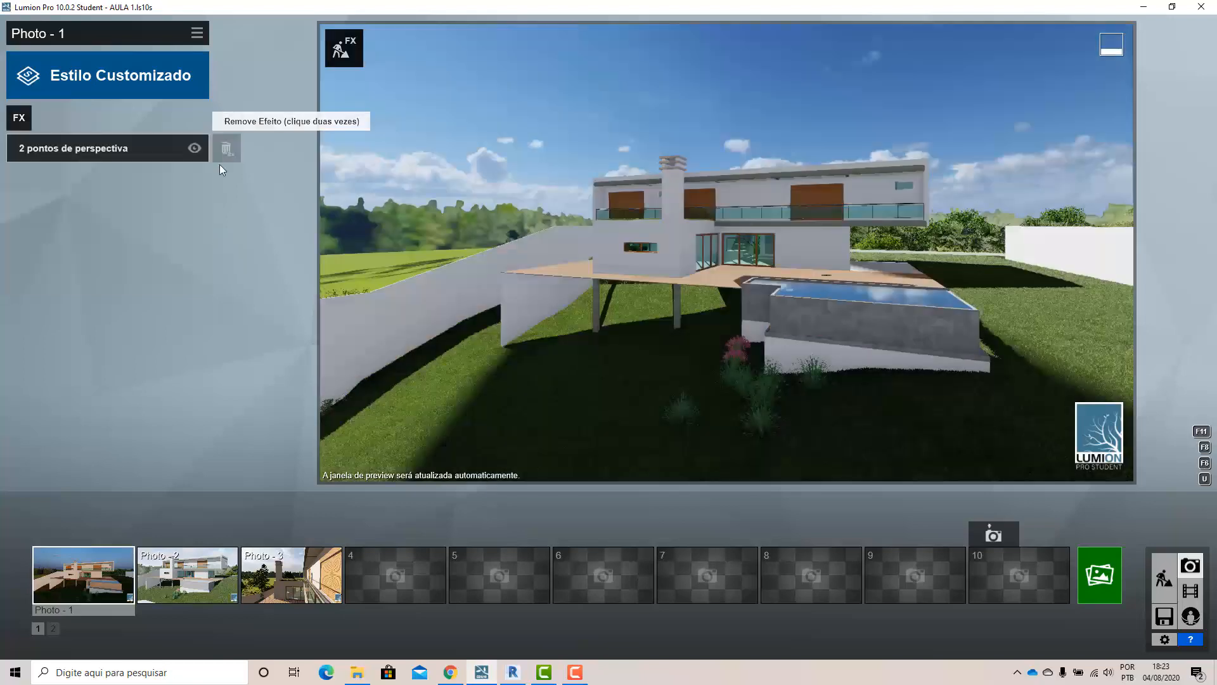
Check the Sol and Avançado effect categories and add the Luz do céu effect to Photo 1
left_click(17, 117)
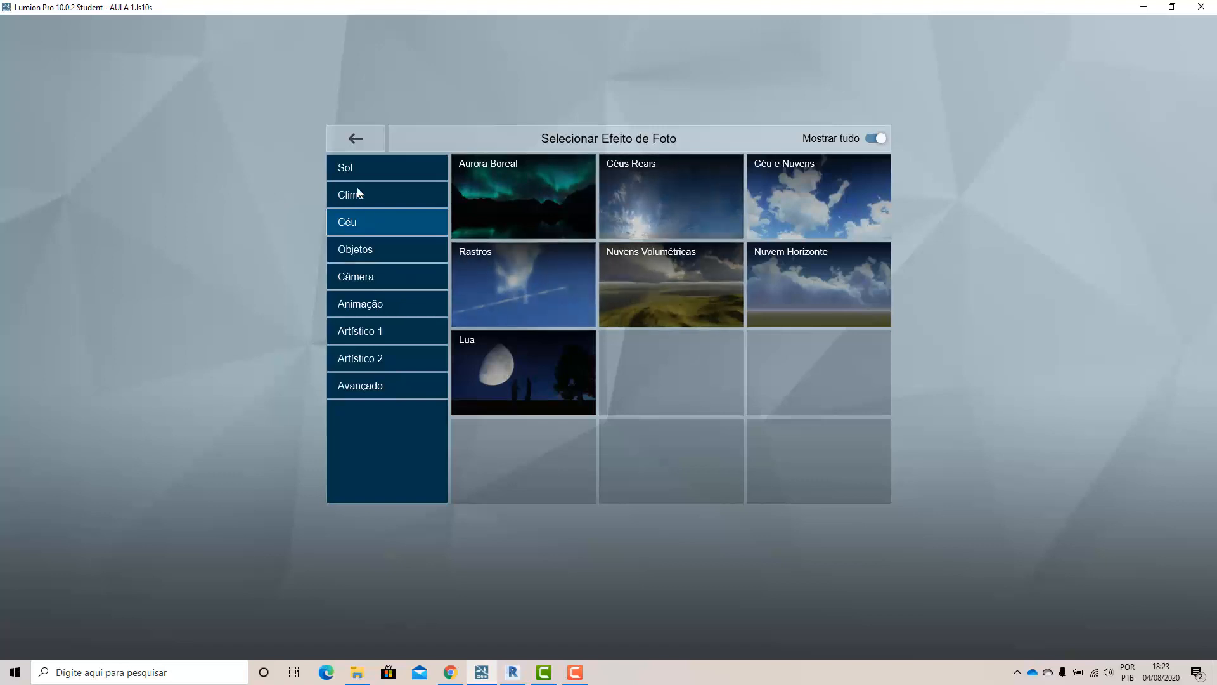
left_click(351, 169)
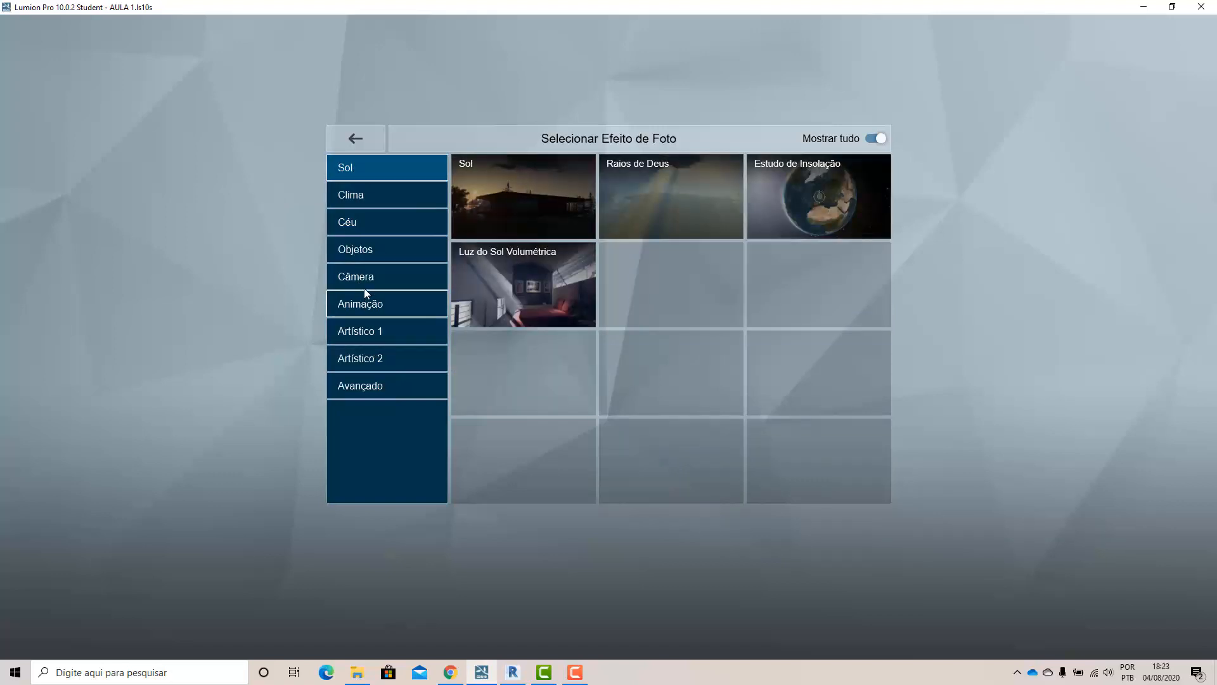
left_click(378, 392)
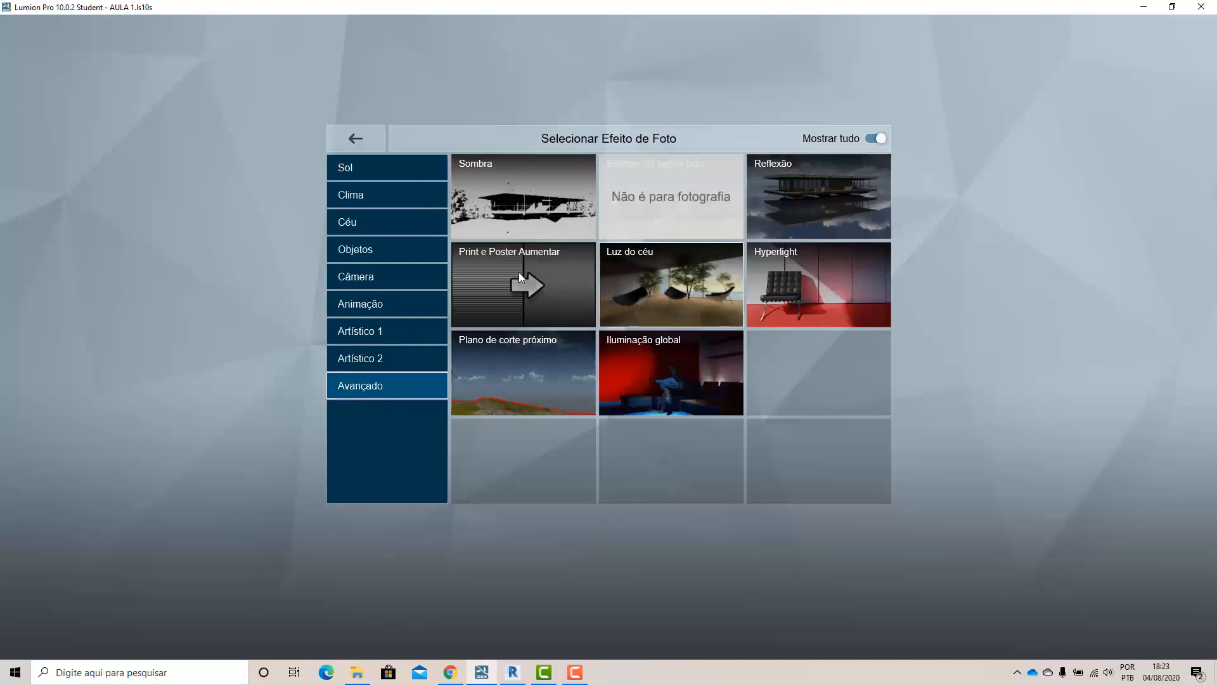
left_click(349, 165)
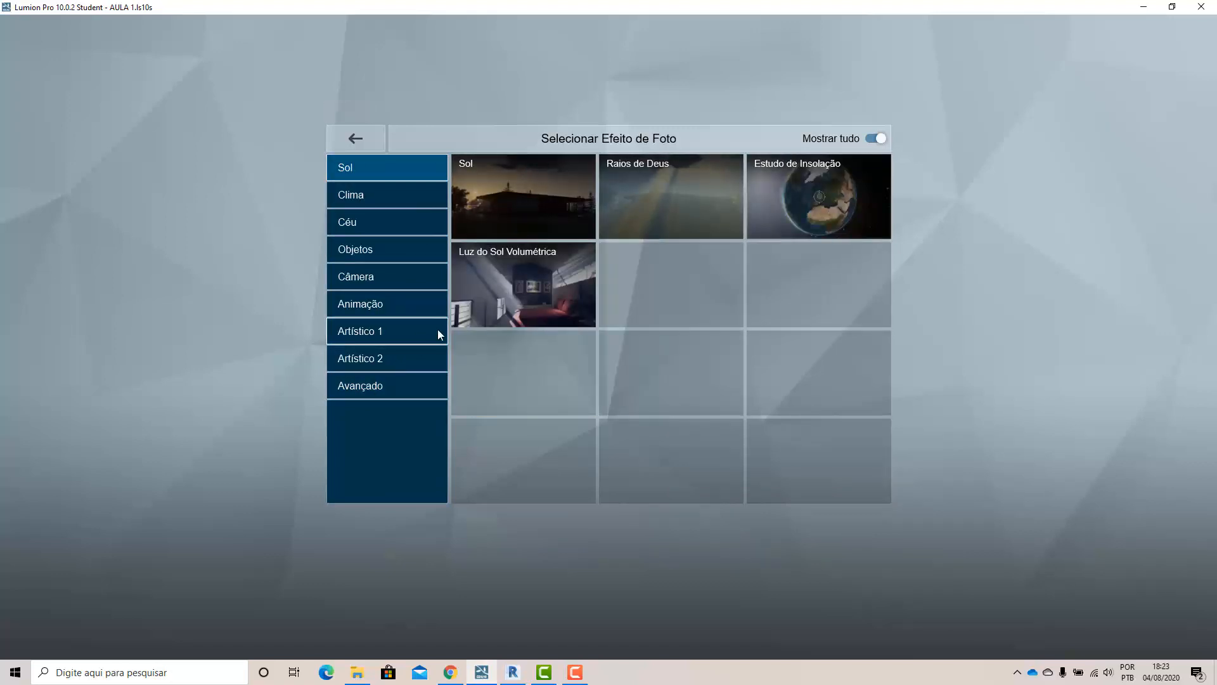
left_click(383, 394)
left_click(645, 297)
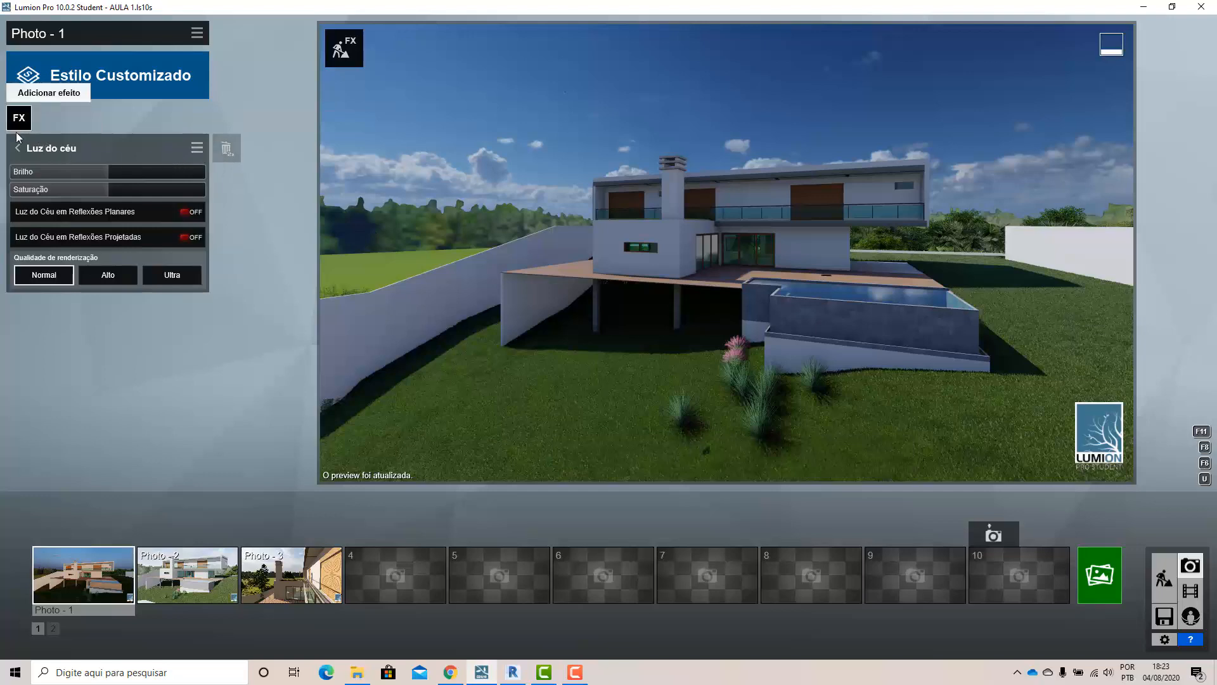
Disable and re-enable Luz do céu to compare Photo 1's lighting with and without the effect
left_click(22, 152)
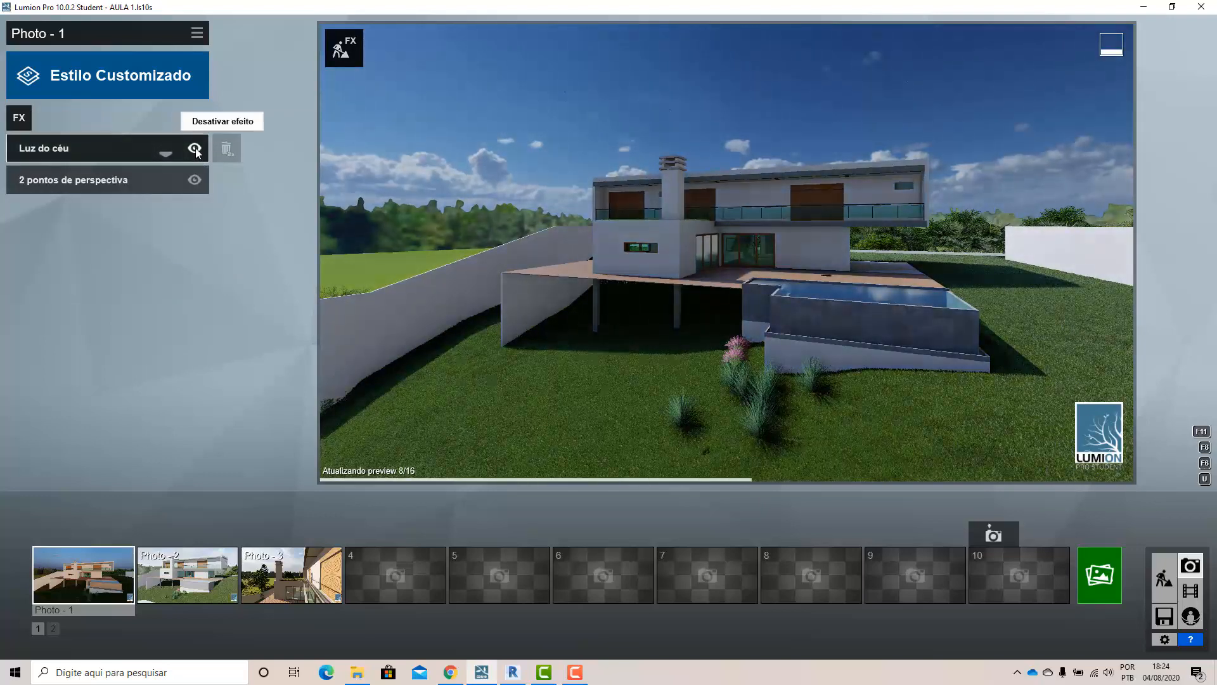
left_click(195, 150)
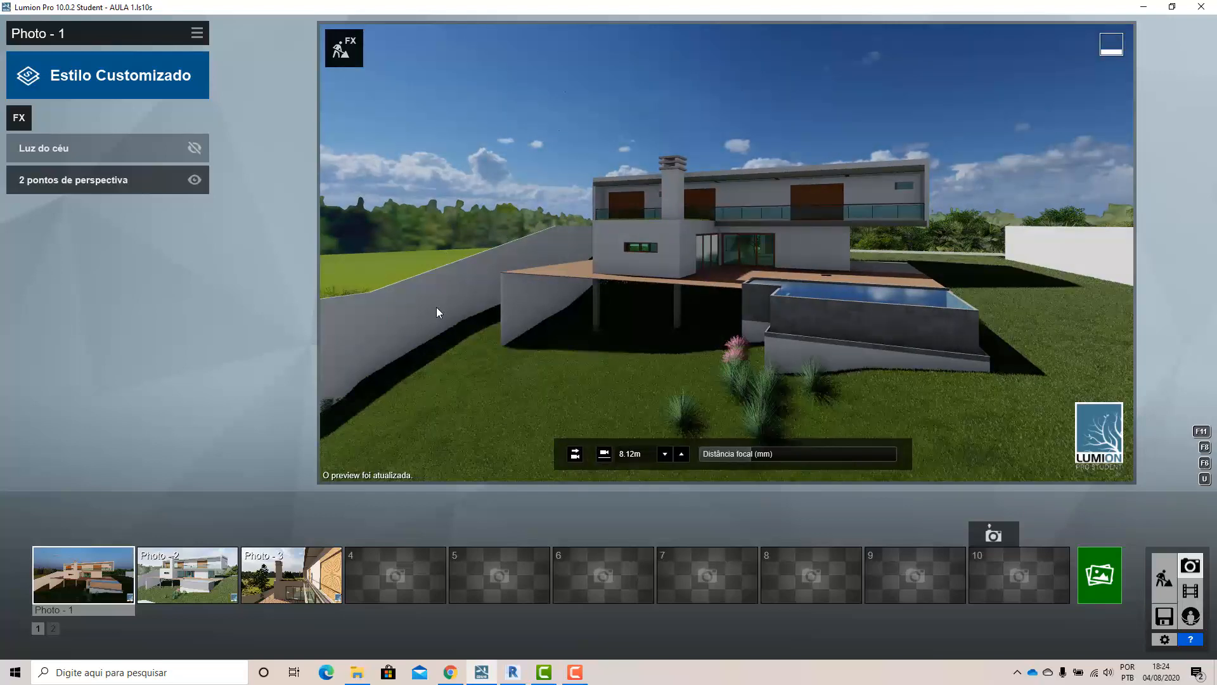
left_click(202, 149)
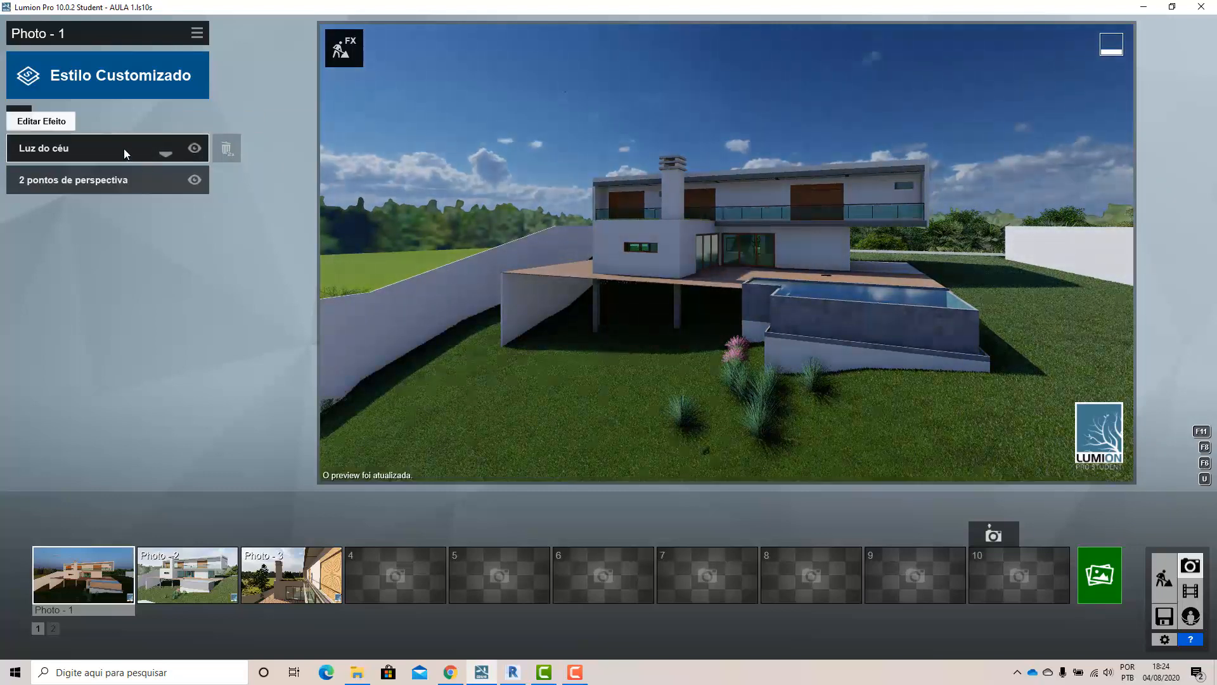
Adjust the Saturação of Luz do céu, and remove the effect from Photo 1
left_click(116, 156)
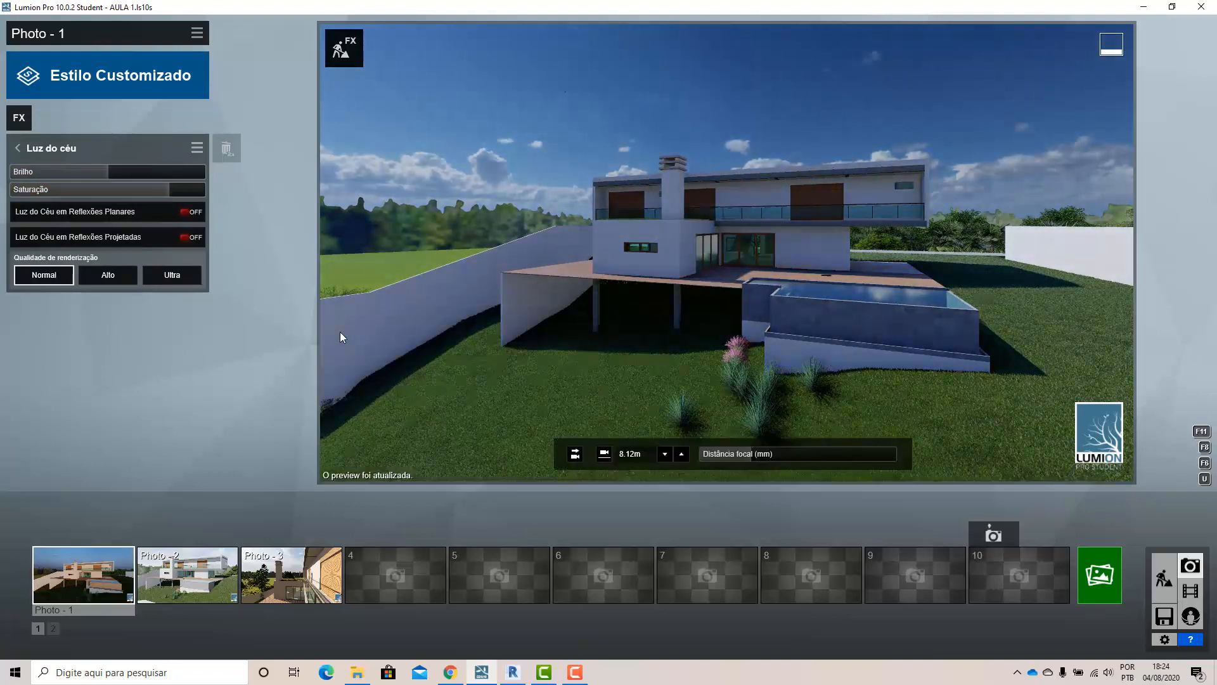
left_click(130, 189)
left_click(19, 149)
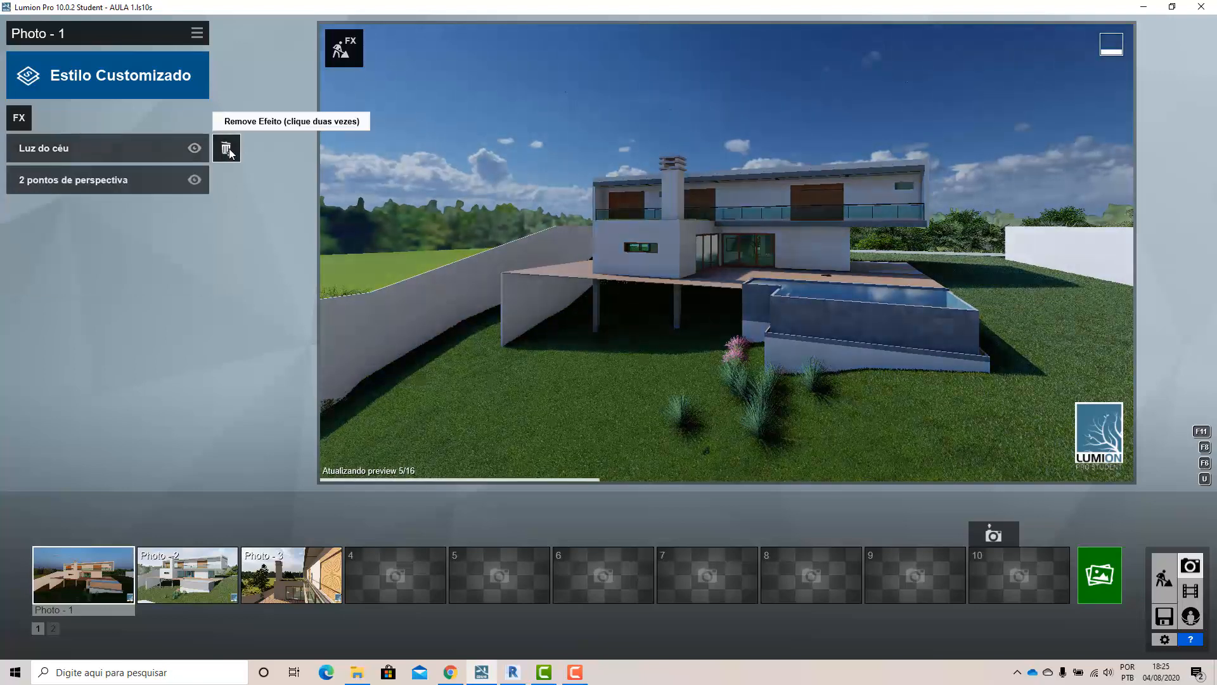
double_click(230, 150)
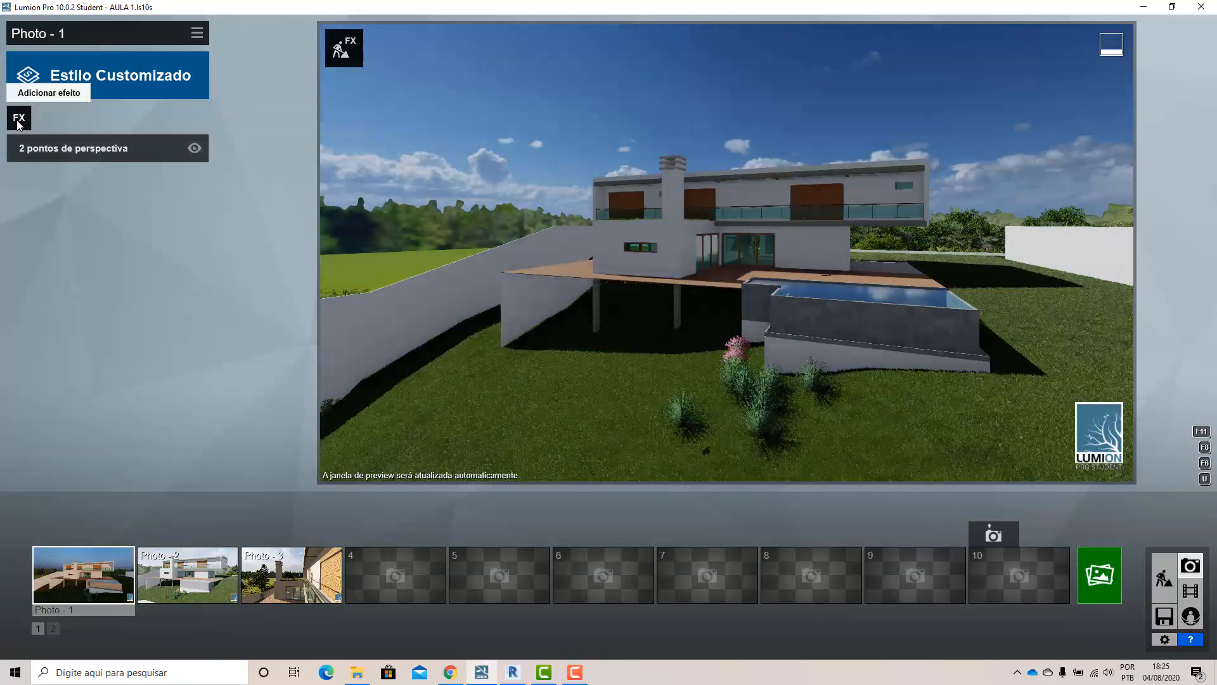
Add the Sol effect to Photo 1 and check the Real Skies sun settings in Build mode before returning to the photo
left_click(19, 117)
left_click(352, 170)
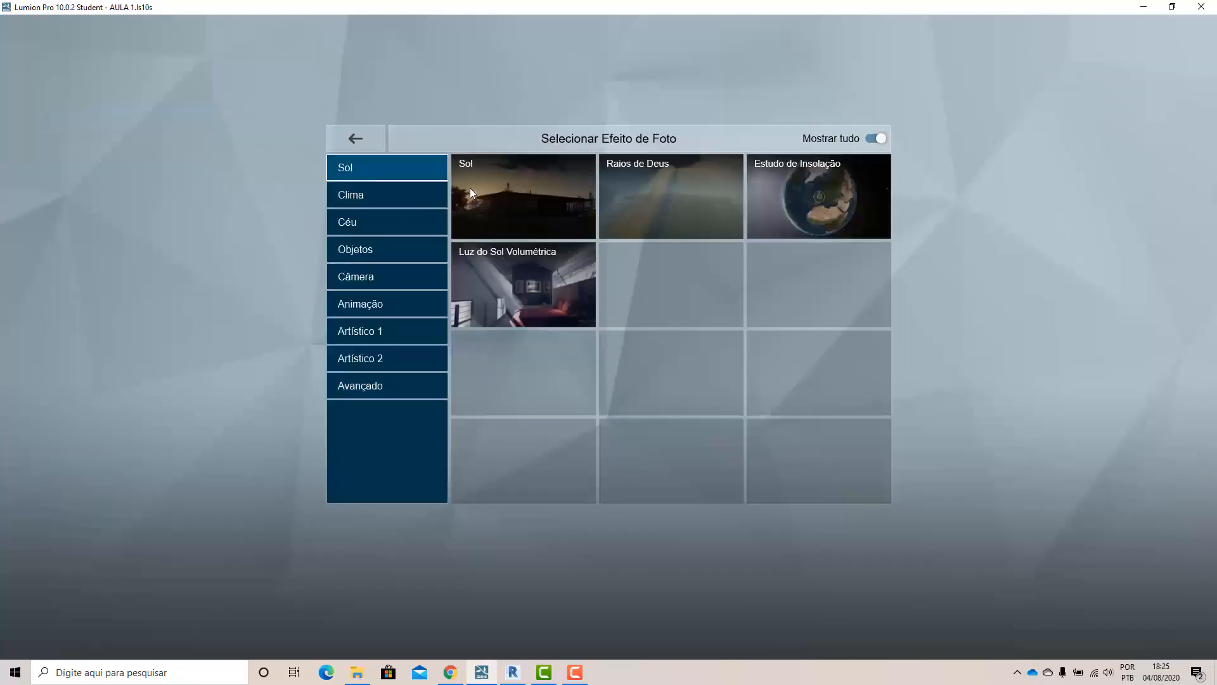
left_click(492, 190)
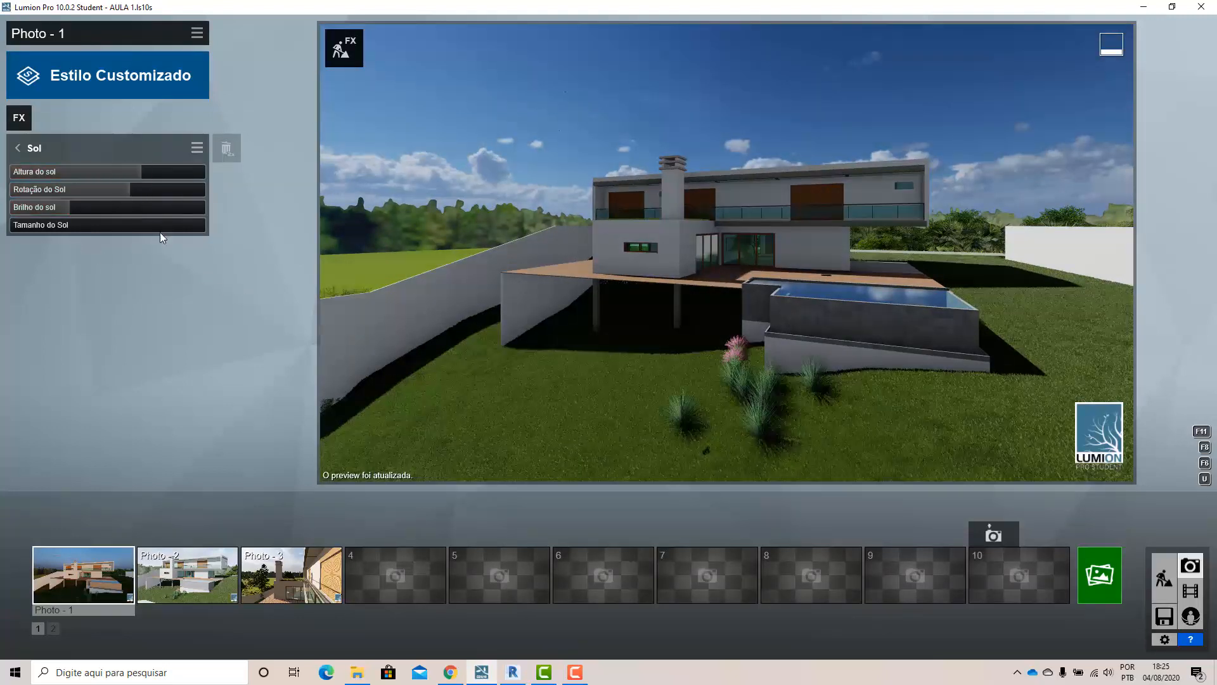
left_click(1173, 578)
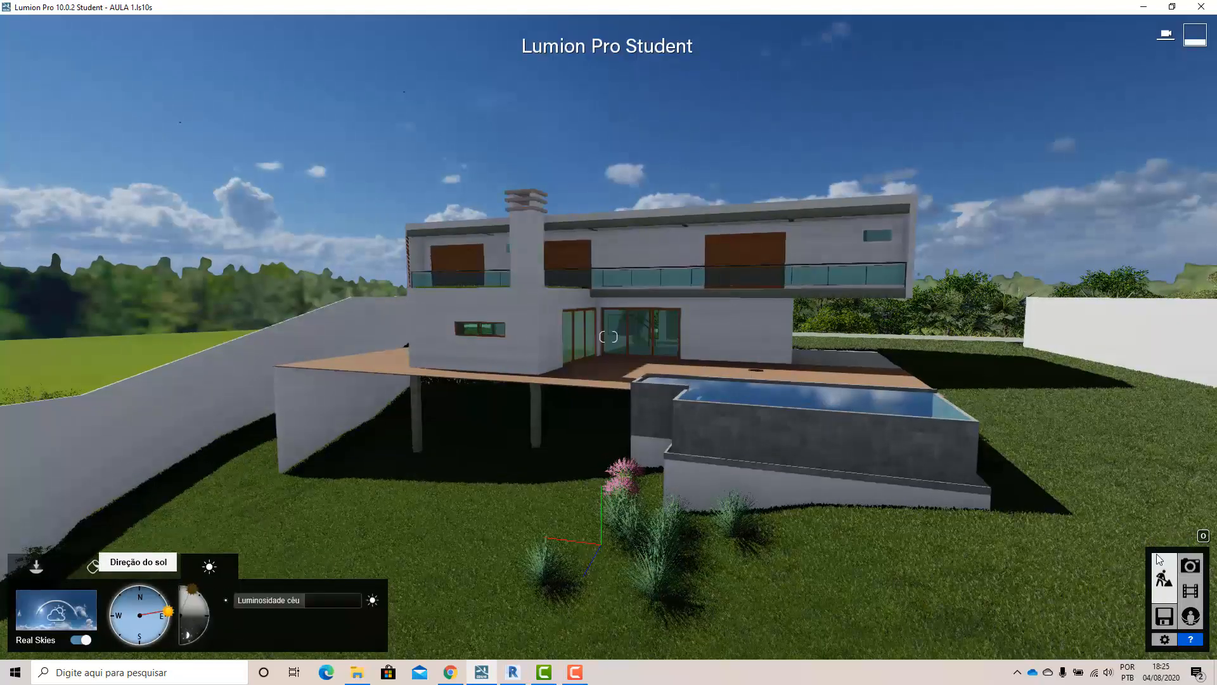
left_click(1192, 569)
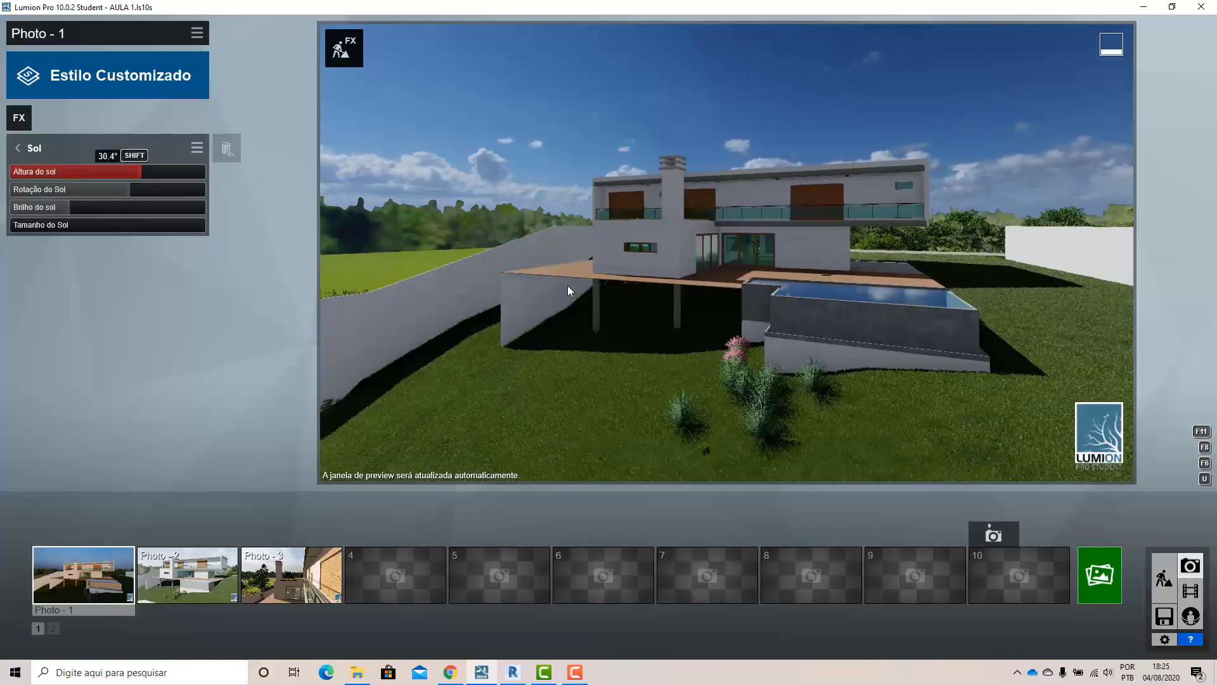
Set the Sol effect's Rotação do Sol to -180.0° and raise its Brilho do sol and Tamanho do Sol
right_click_drag(596, 293, 555, 286)
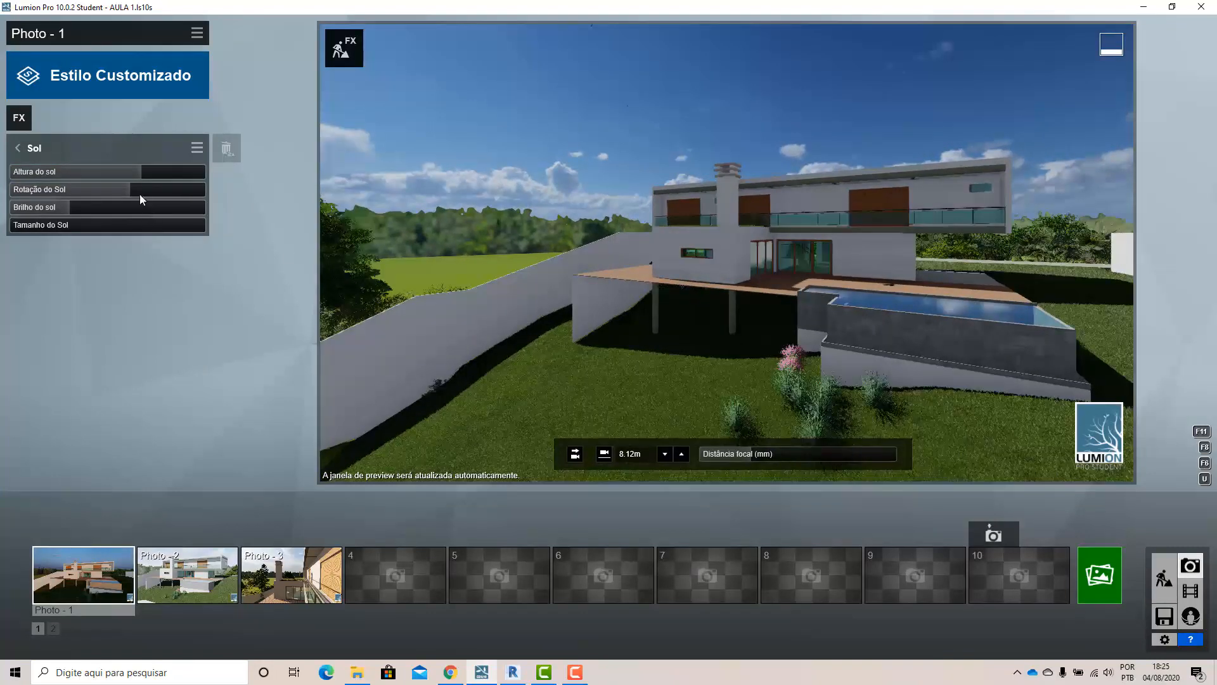
left_click_drag(139, 171, 202, 191)
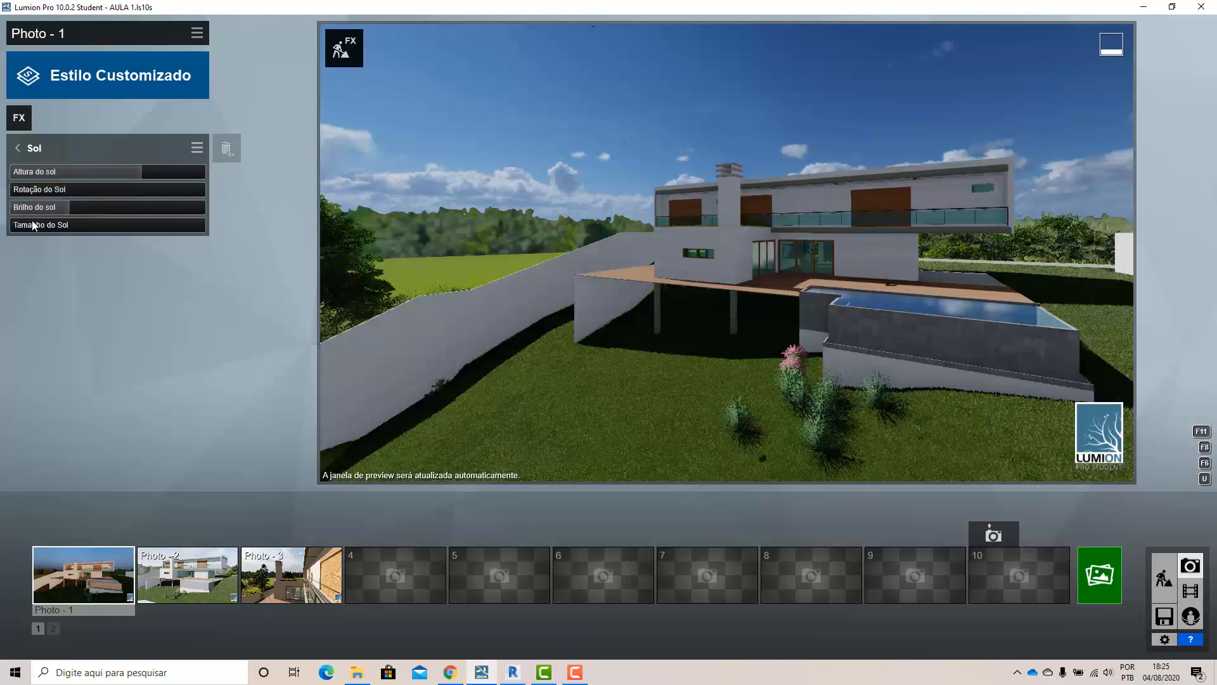
left_click_drag(65, 210, 125, 210)
left_click(17, 149)
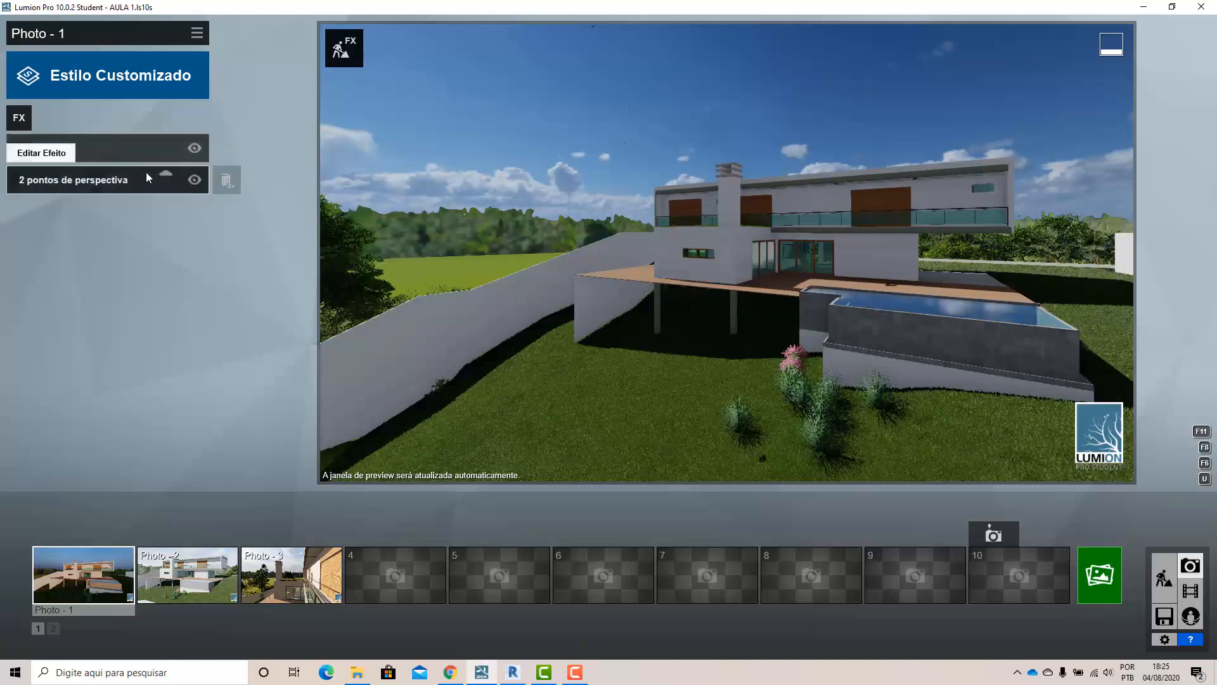
left_click(146, 153)
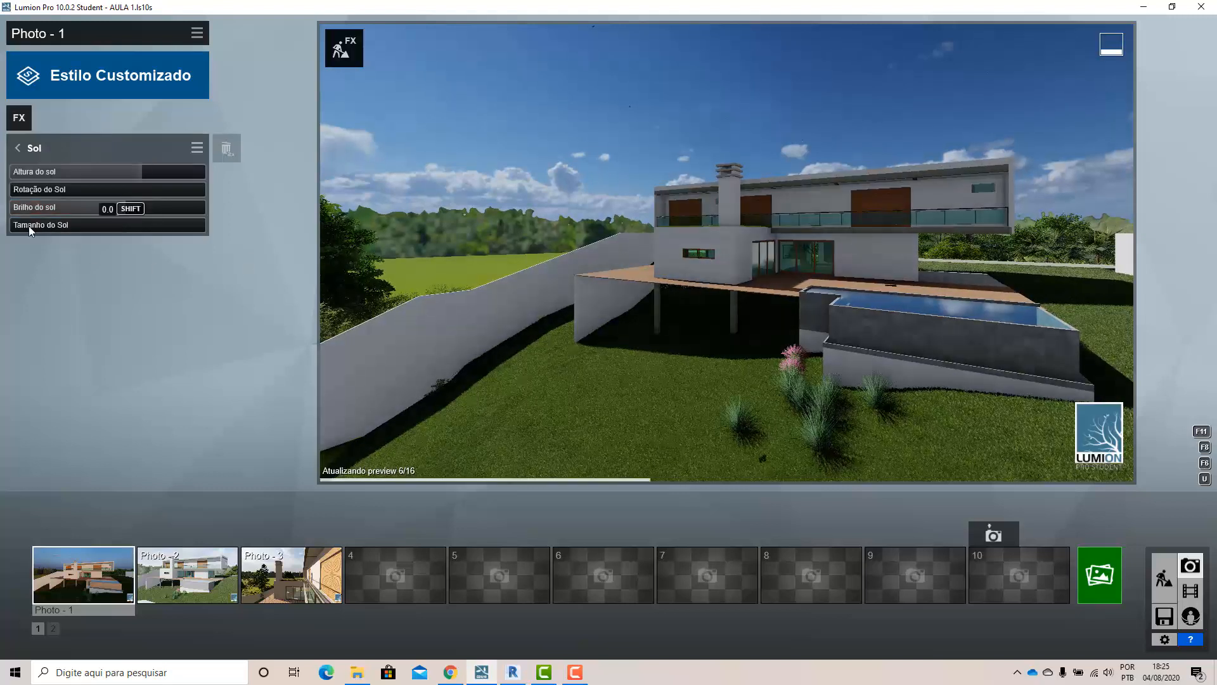
left_click_drag(28, 226, 79, 226)
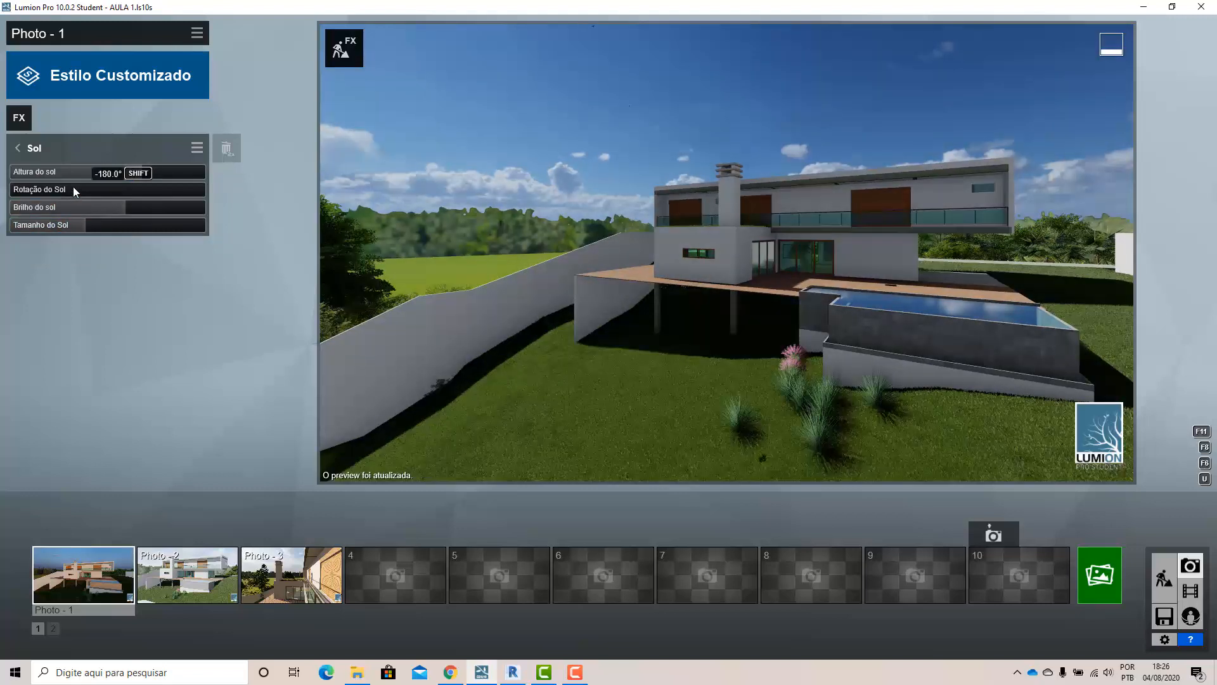
Compare the skies and effects of Photo 1, Photo 2 and Photo 3, including Photo 2's Estudo de Insolação settings
left_click(167, 564)
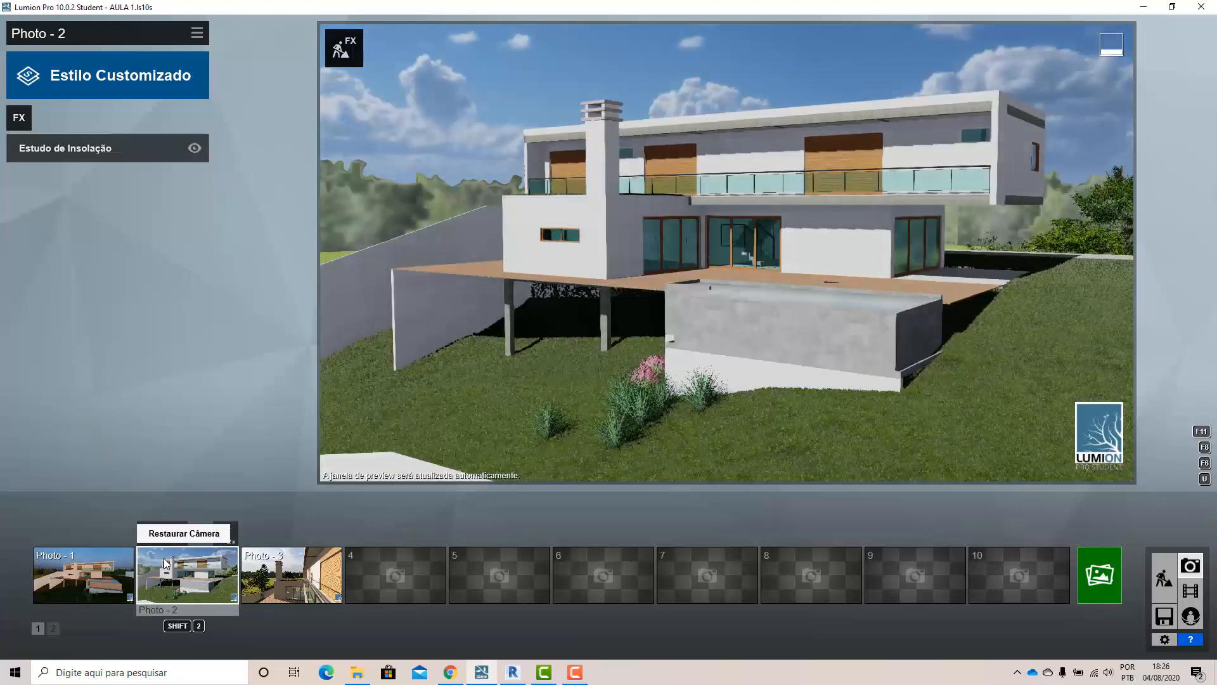
left_click(92, 155)
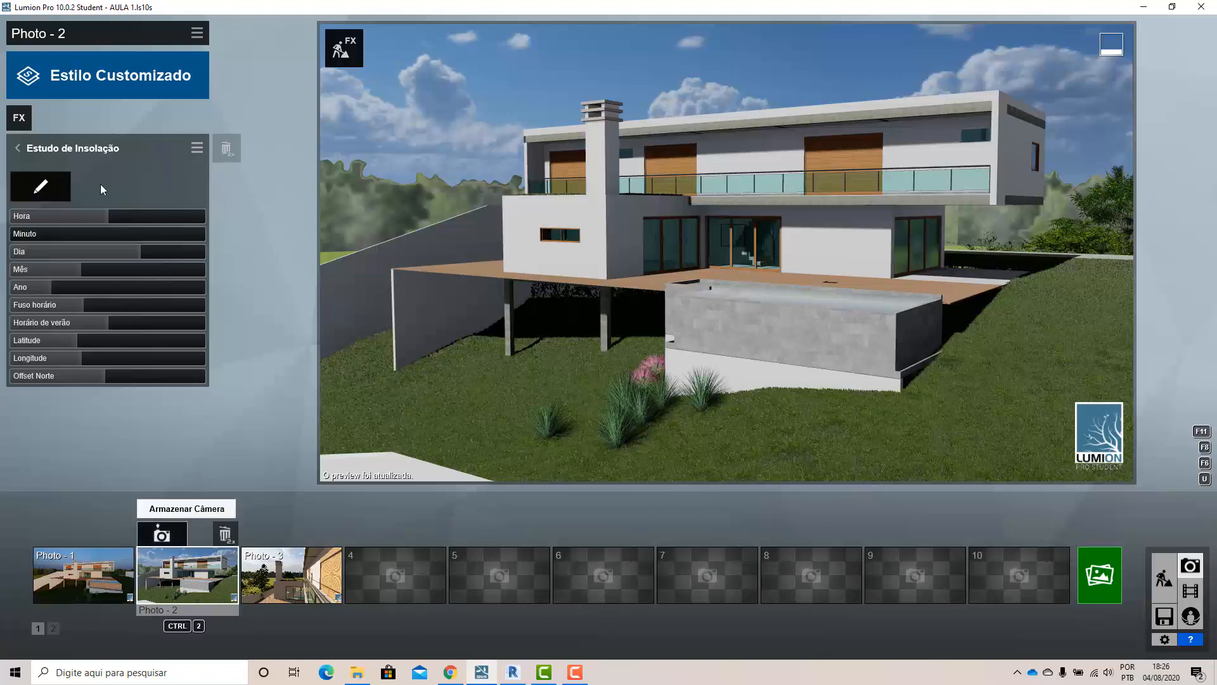
left_click(86, 562)
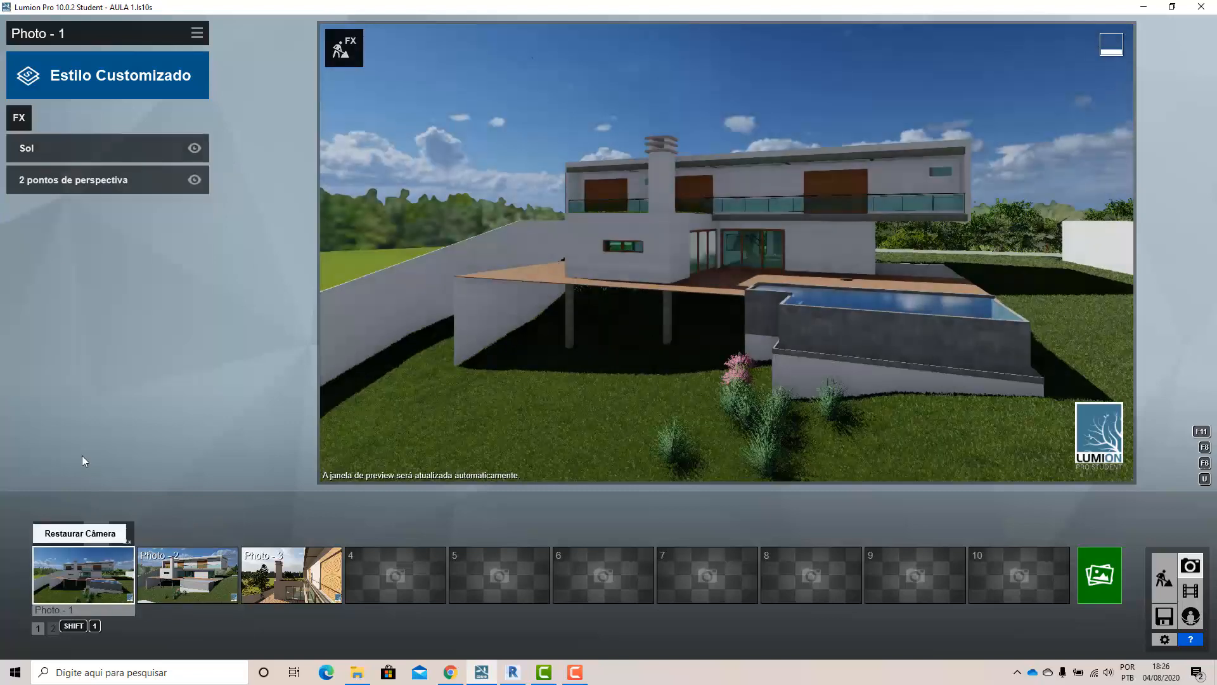
left_click(181, 574)
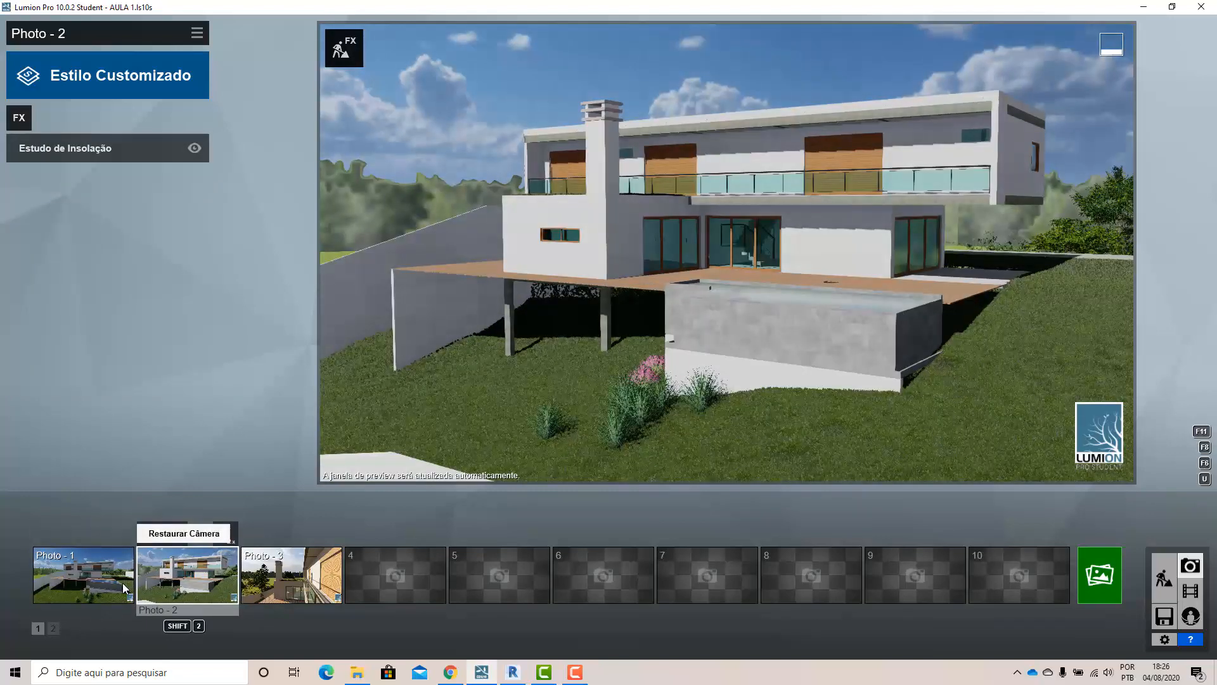
left_click(124, 583)
left_click(192, 584)
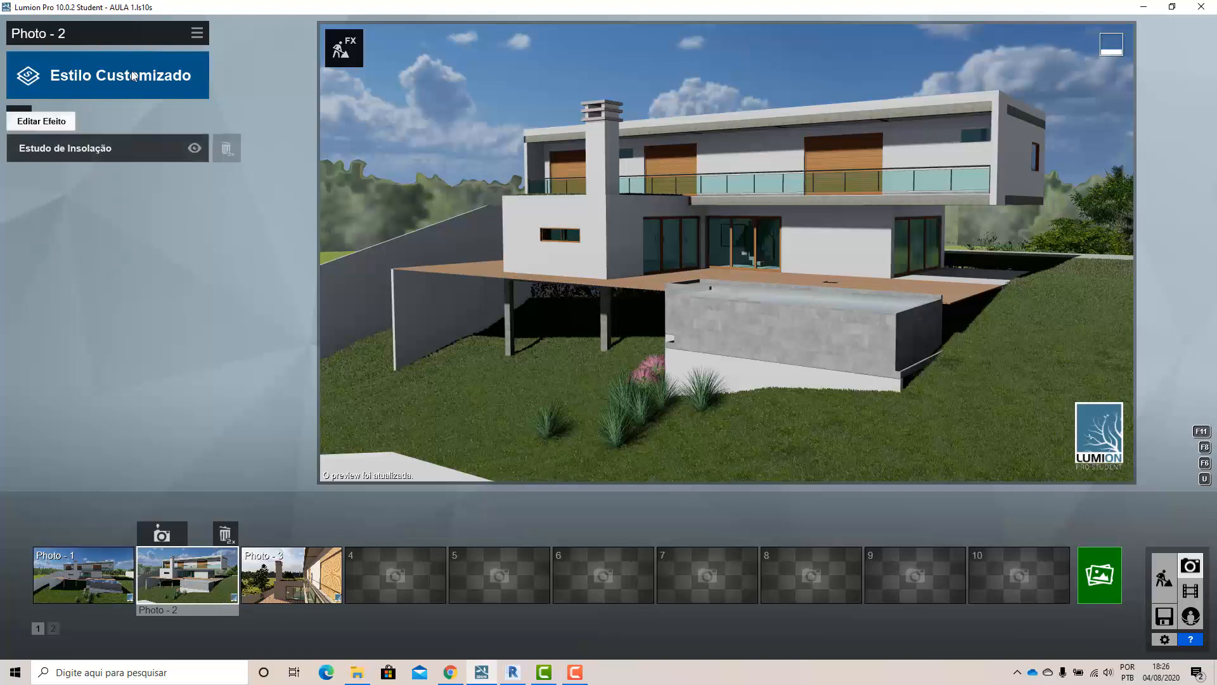
left_click(279, 570)
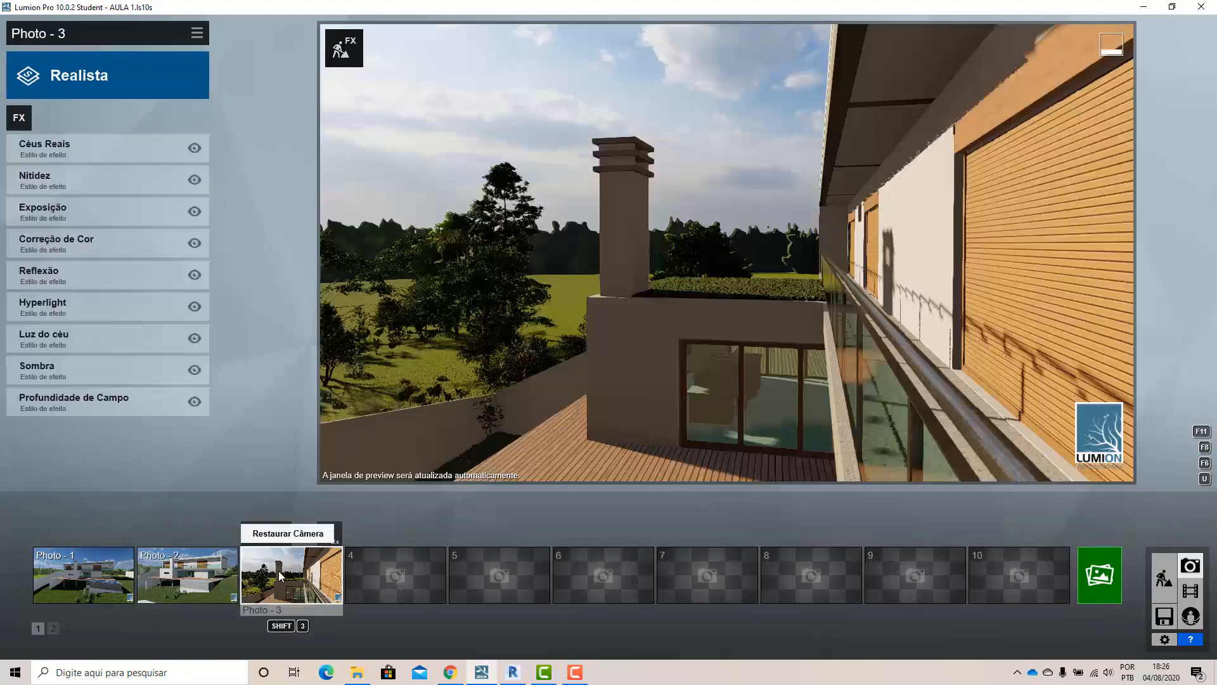
left_click(184, 579)
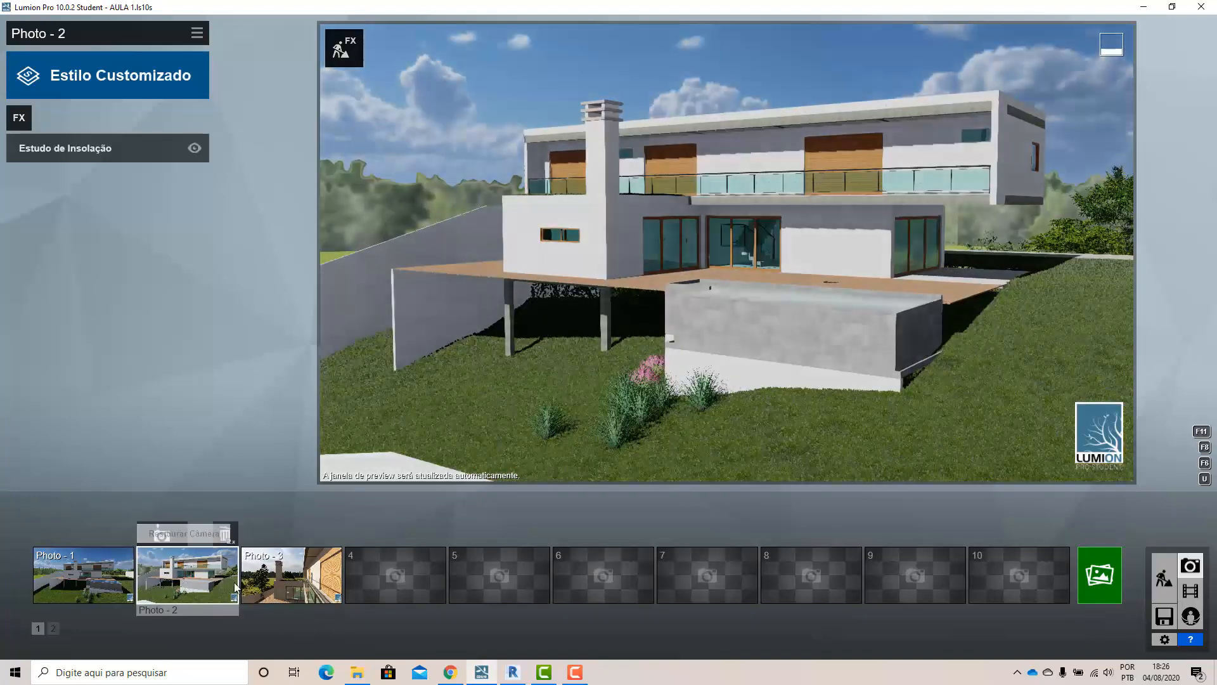
left_click(280, 584)
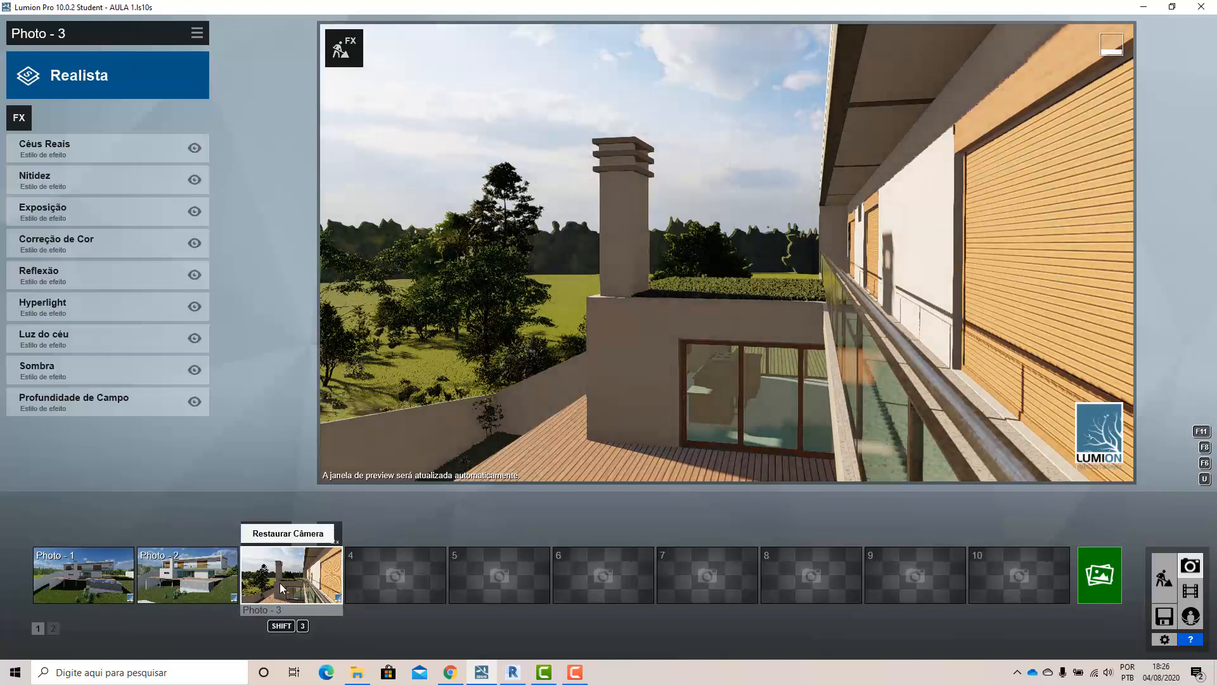
left_click(205, 589)
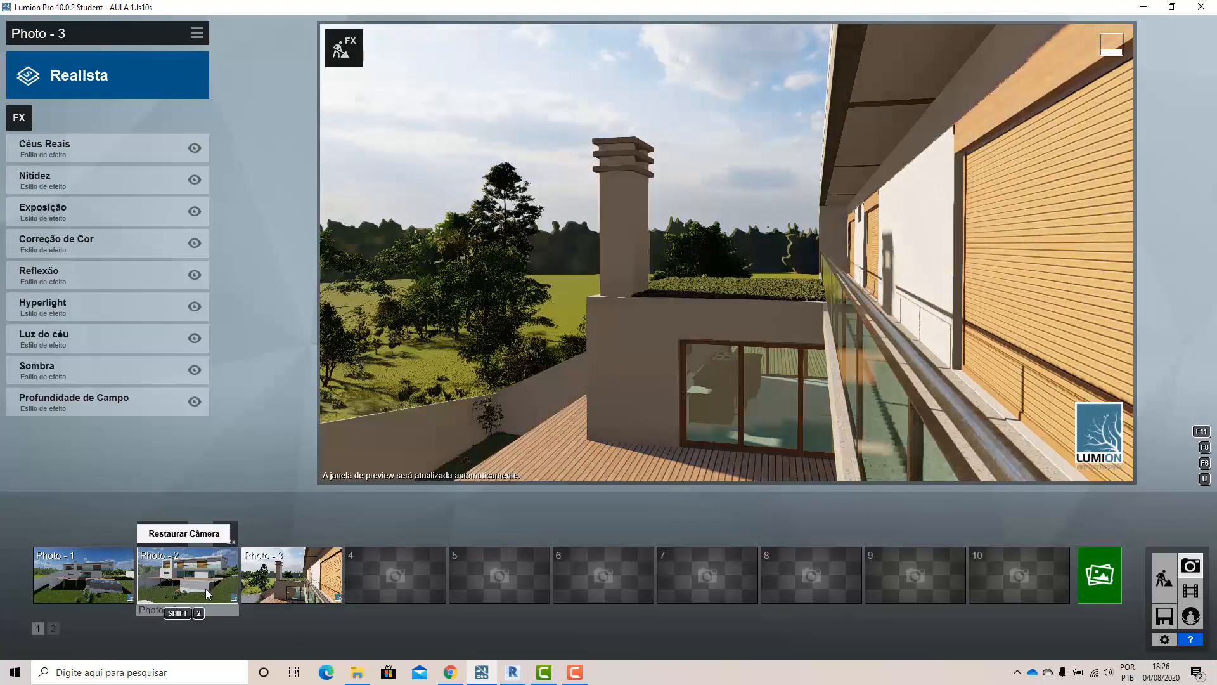
Clear all effects from Photo 2
left_click(100, 576)
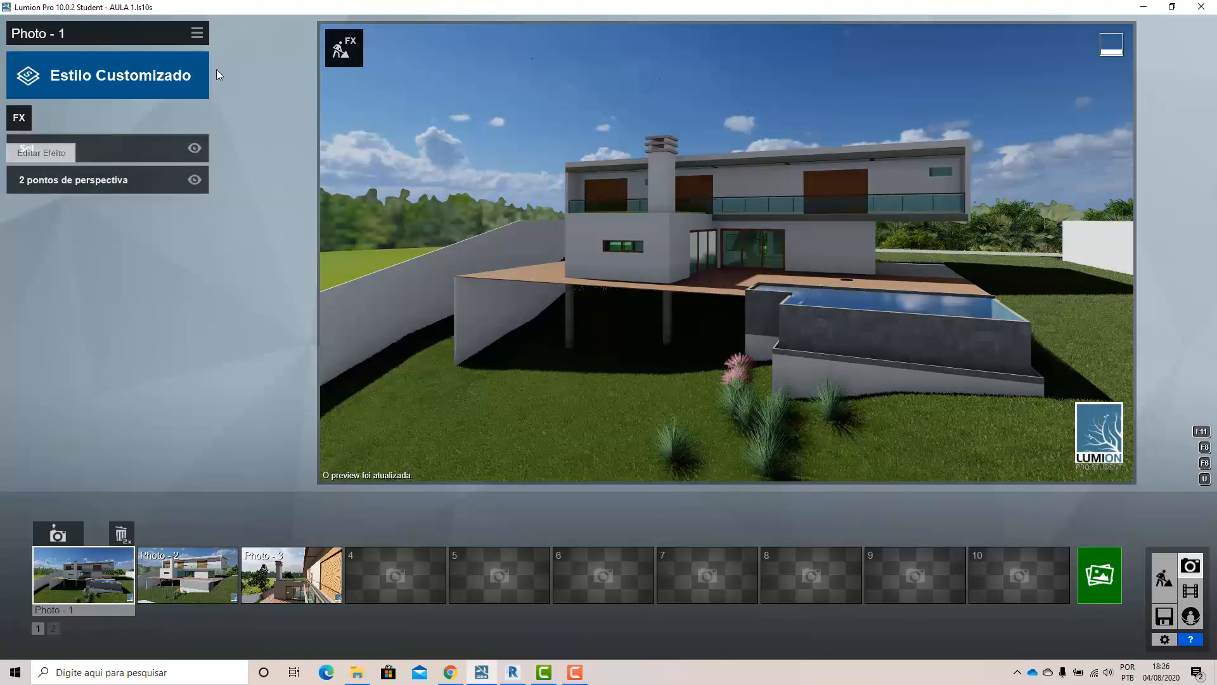
left_click(193, 565)
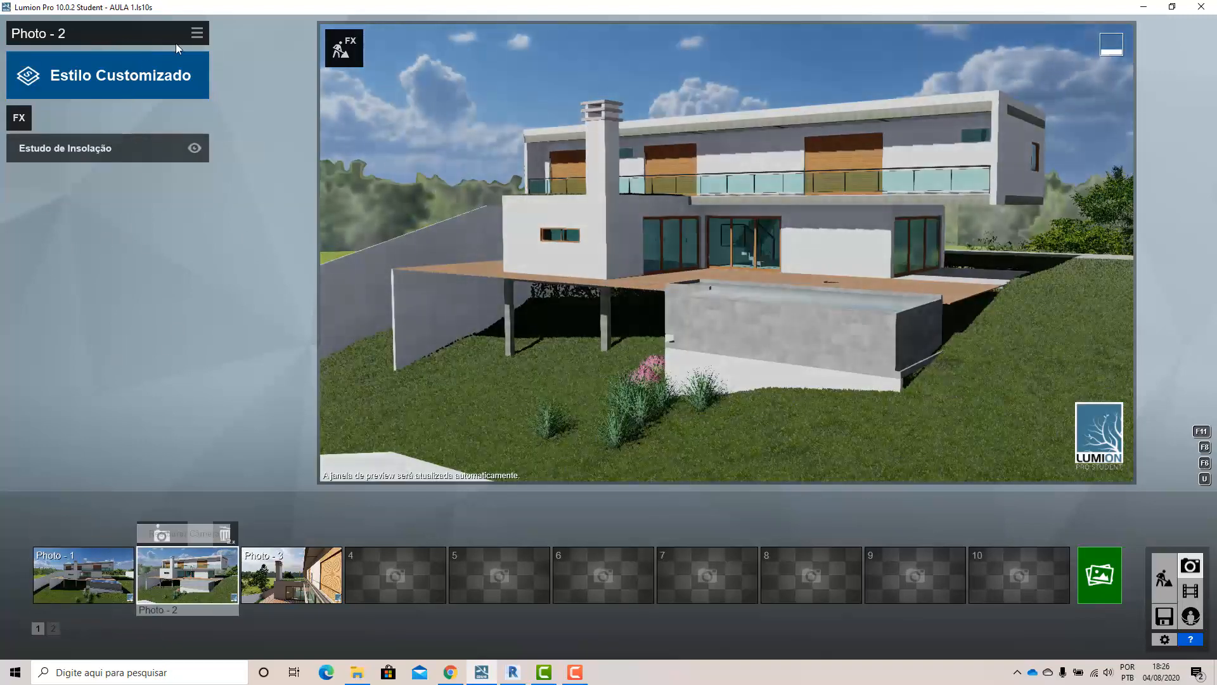
left_click(197, 33)
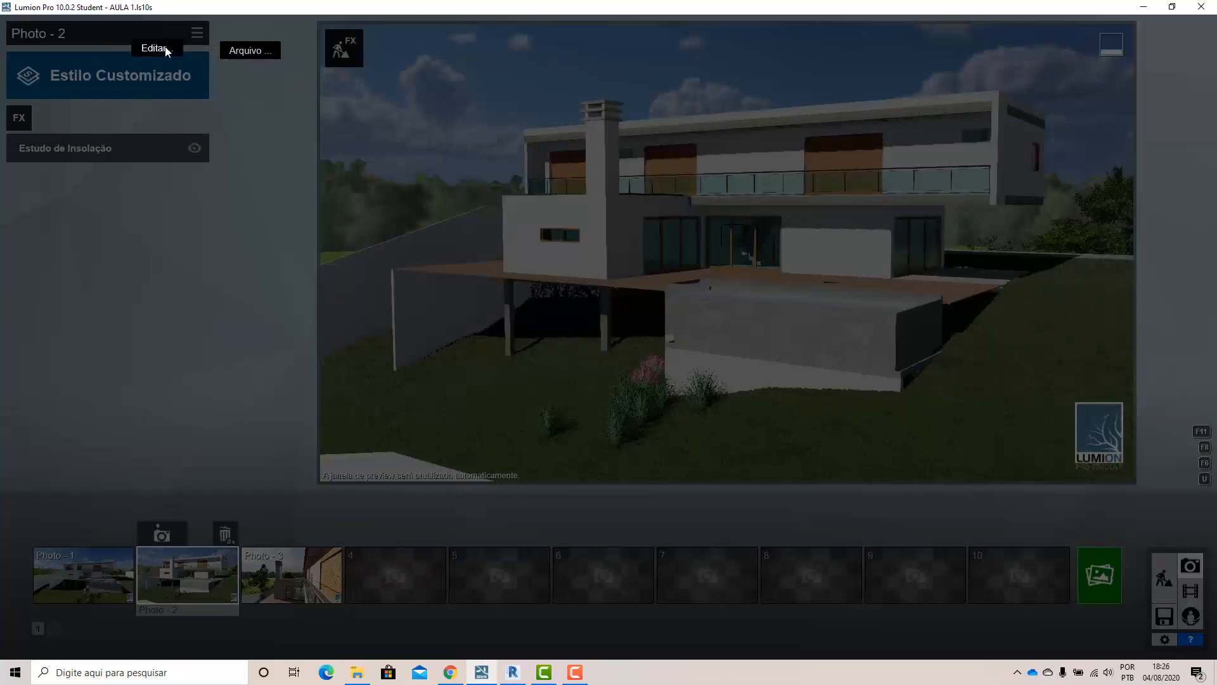
mouse_move(163, 50)
left_click(144, 90)
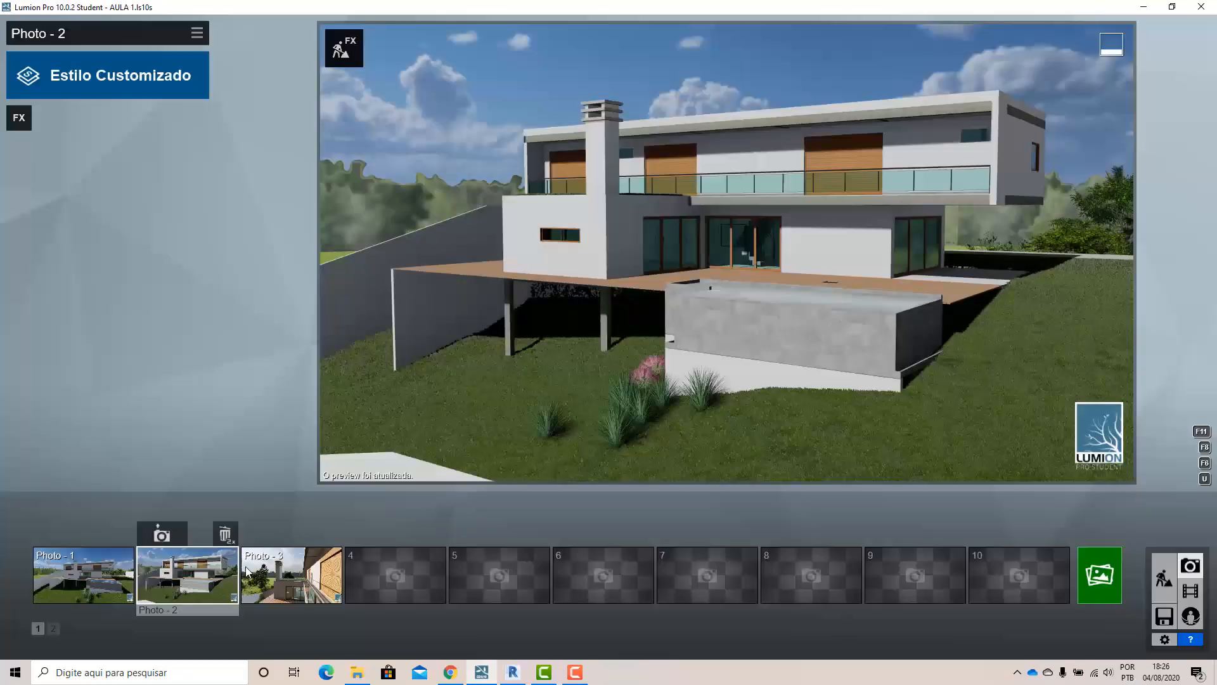
Clear all the Realista style effects from Photo 3
left_click(277, 574)
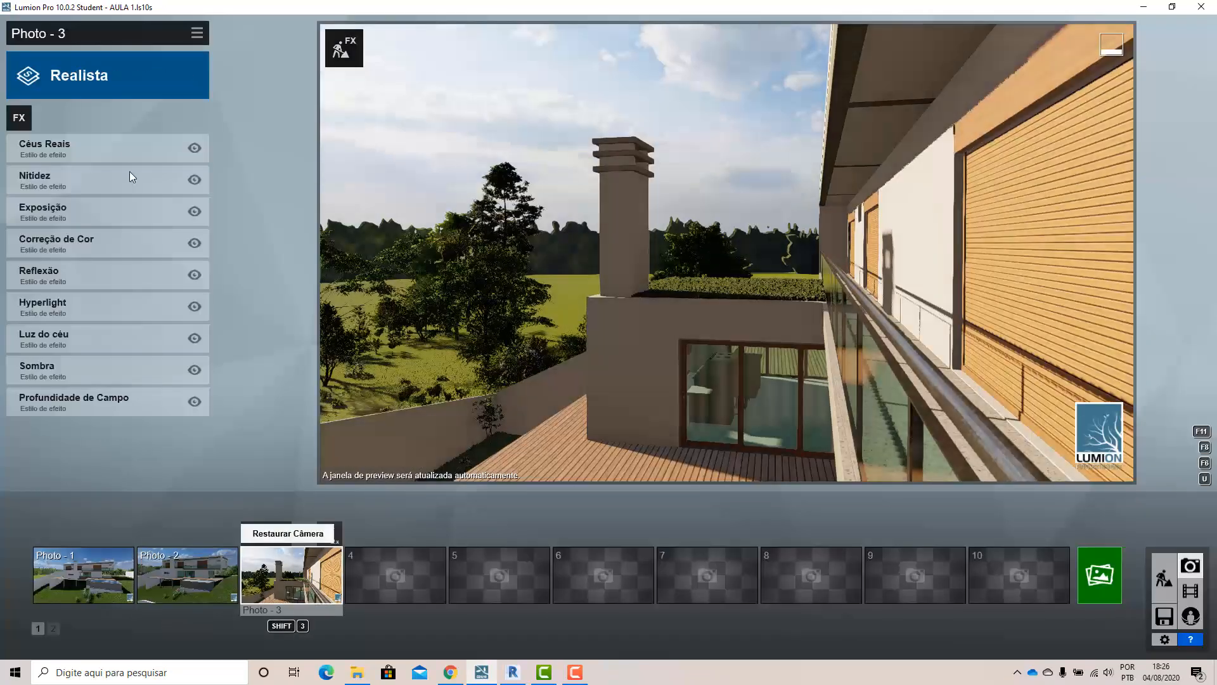
left_click(197, 33)
mouse_move(154, 53)
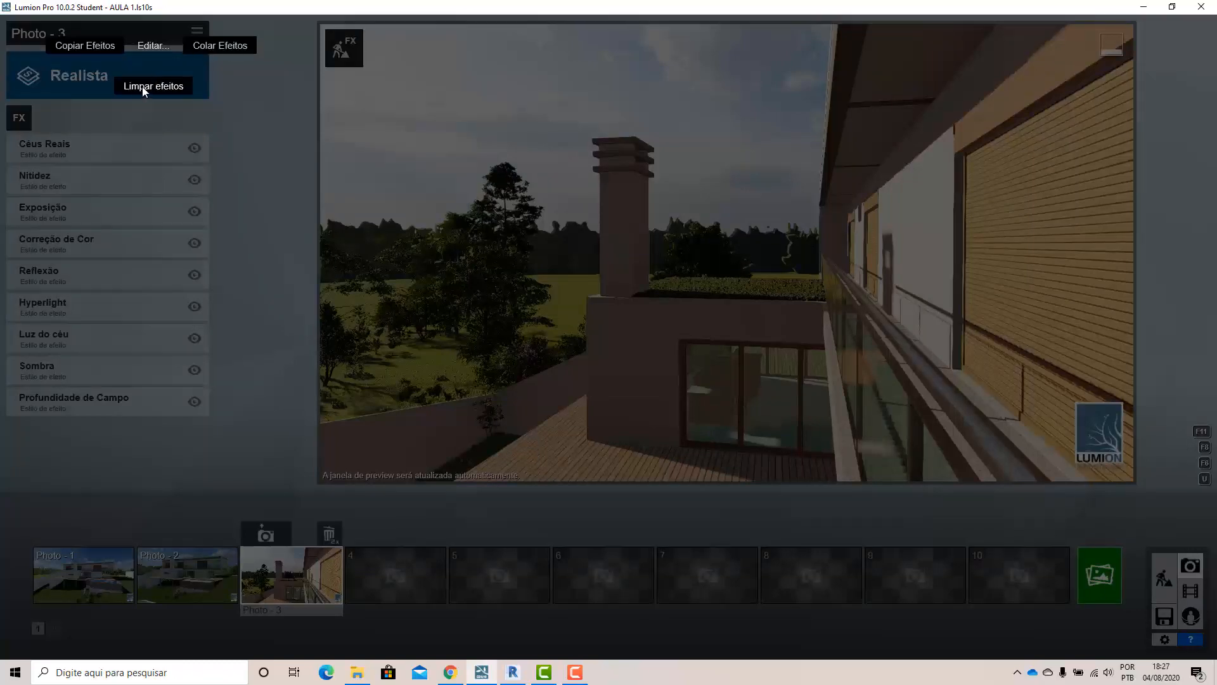
left_click(142, 89)
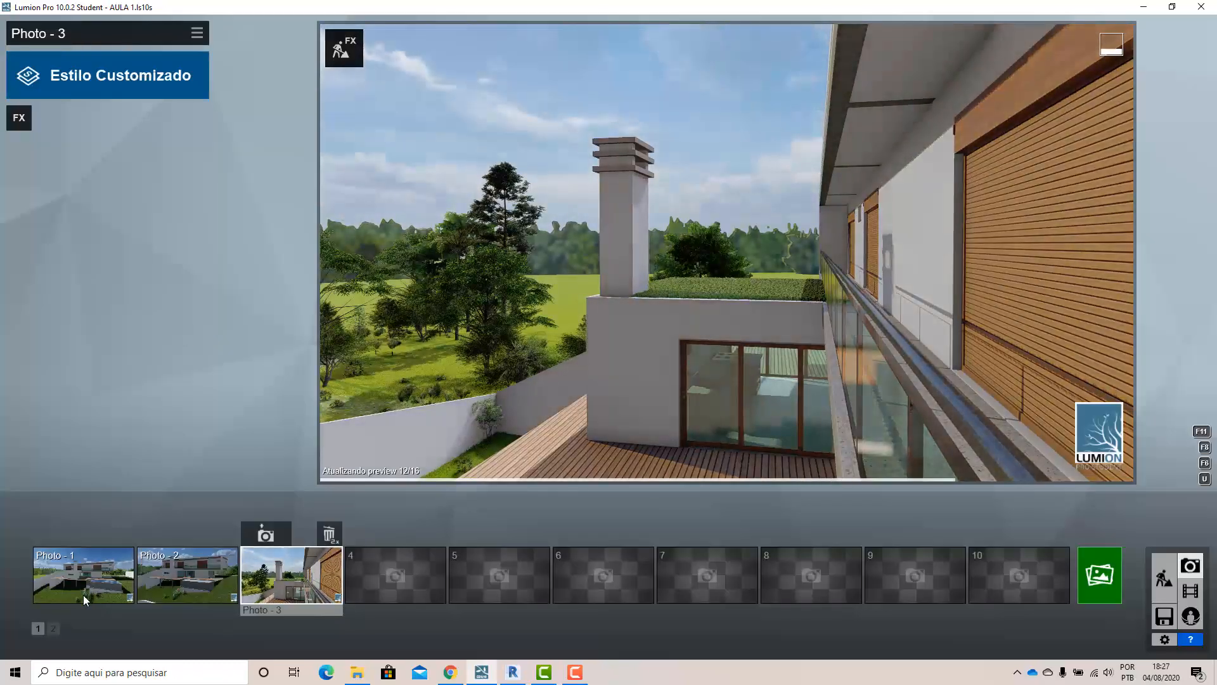
Add the Luz do céu effect to Photo 1 with its default settings and return to the effect list
left_click(86, 580)
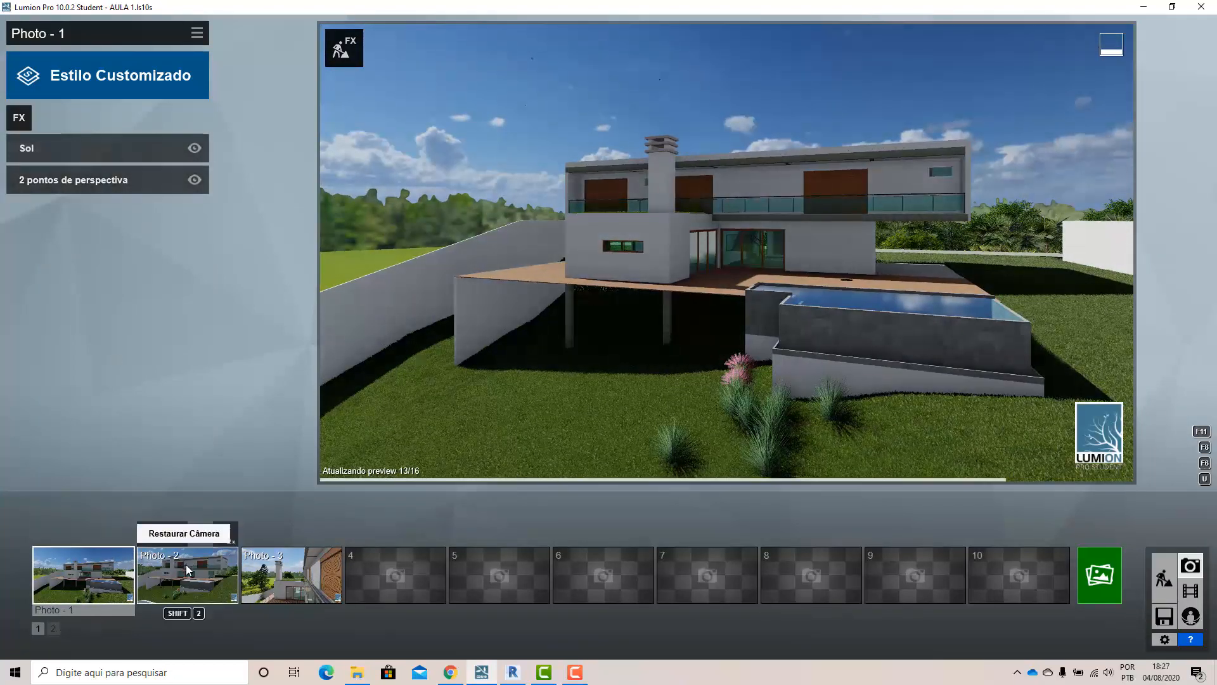
left_click(19, 117)
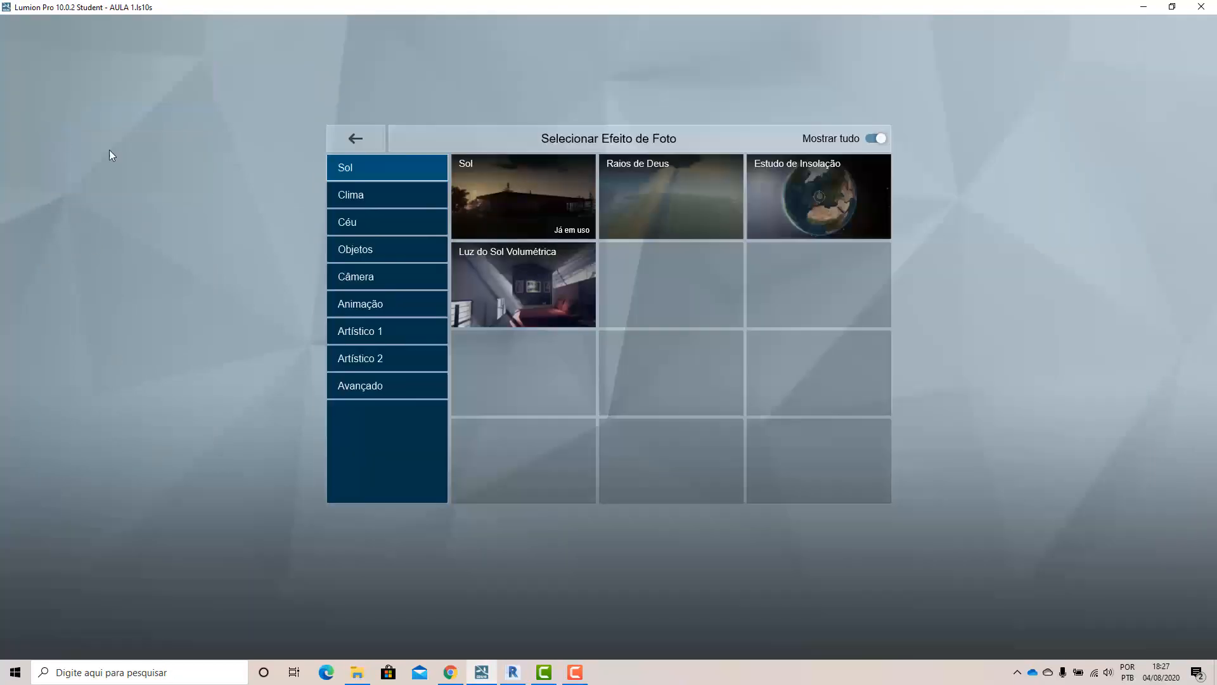
left_click(383, 385)
left_click(624, 269)
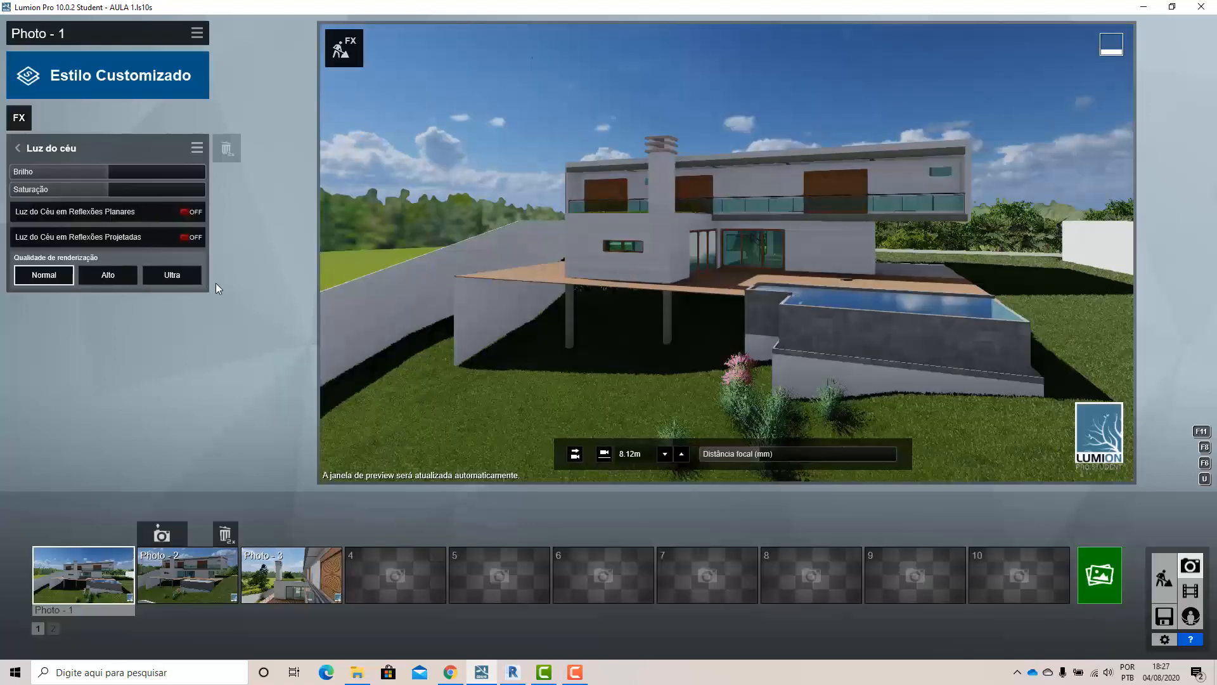
left_click(17, 147)
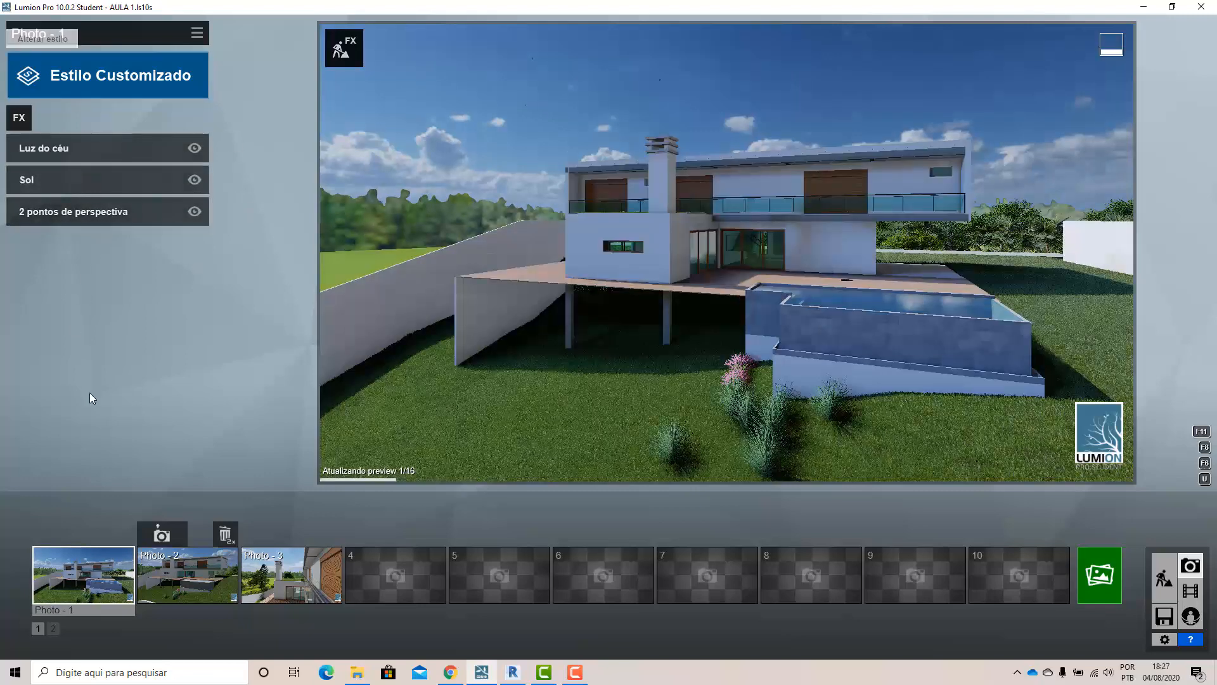
Check Photo 2 and Photo 3, copy all of Photo 1's effects and paste them into Photo 2
left_click(192, 570)
left_click(274, 578)
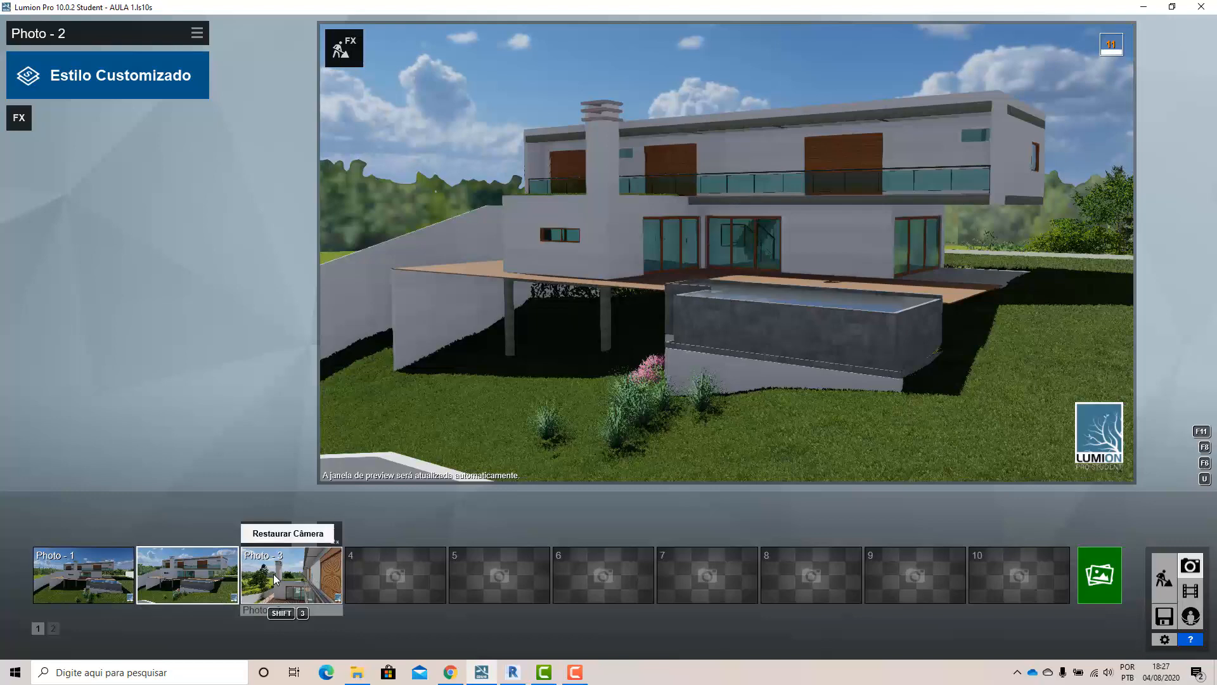
left_click(79, 574)
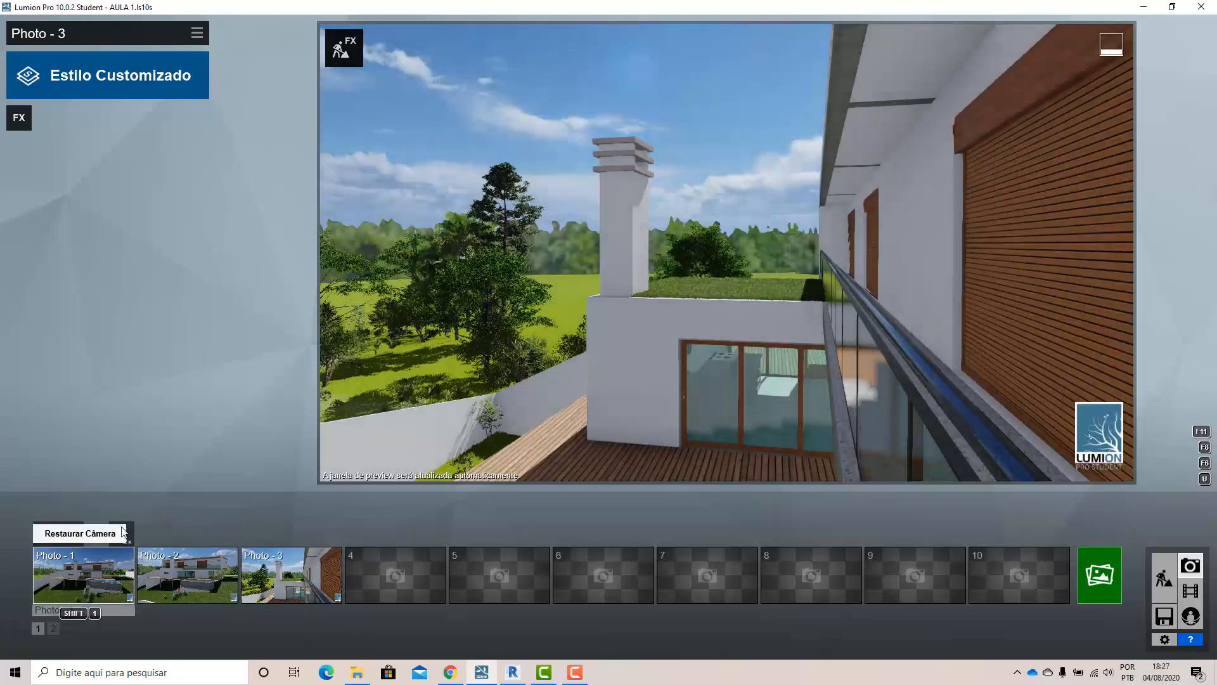
left_click(196, 35)
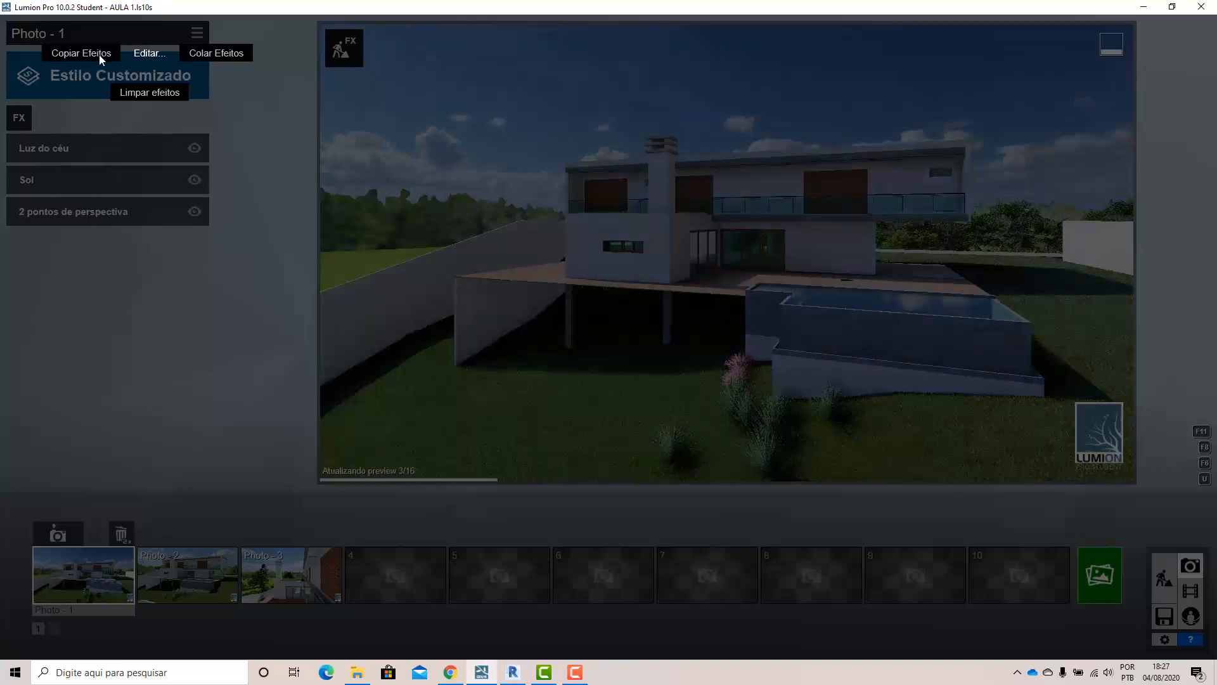
left_click(99, 55)
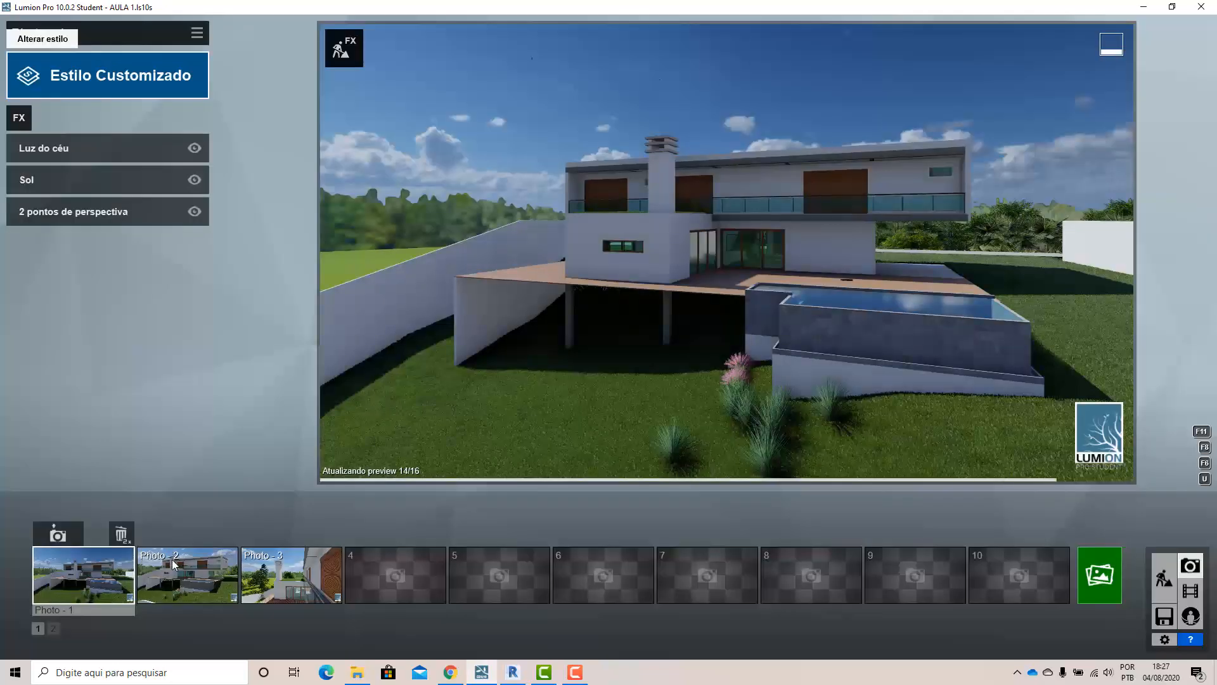
left_click(172, 558)
left_click(192, 35)
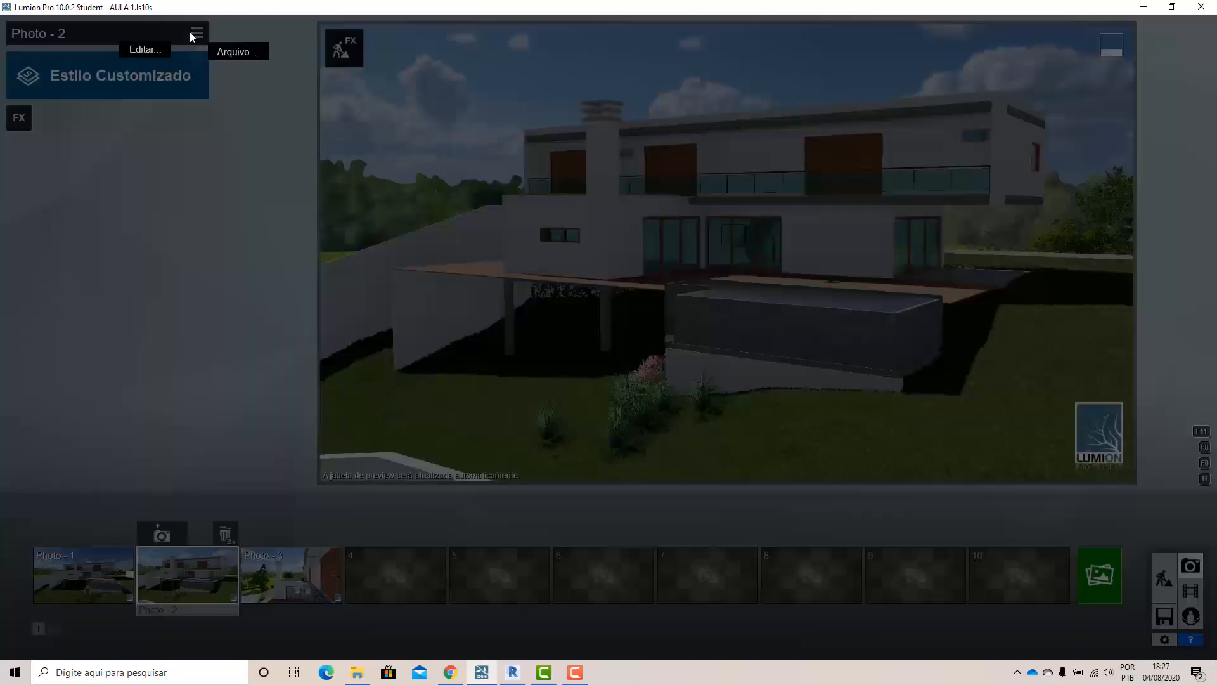
mouse_move(145, 54)
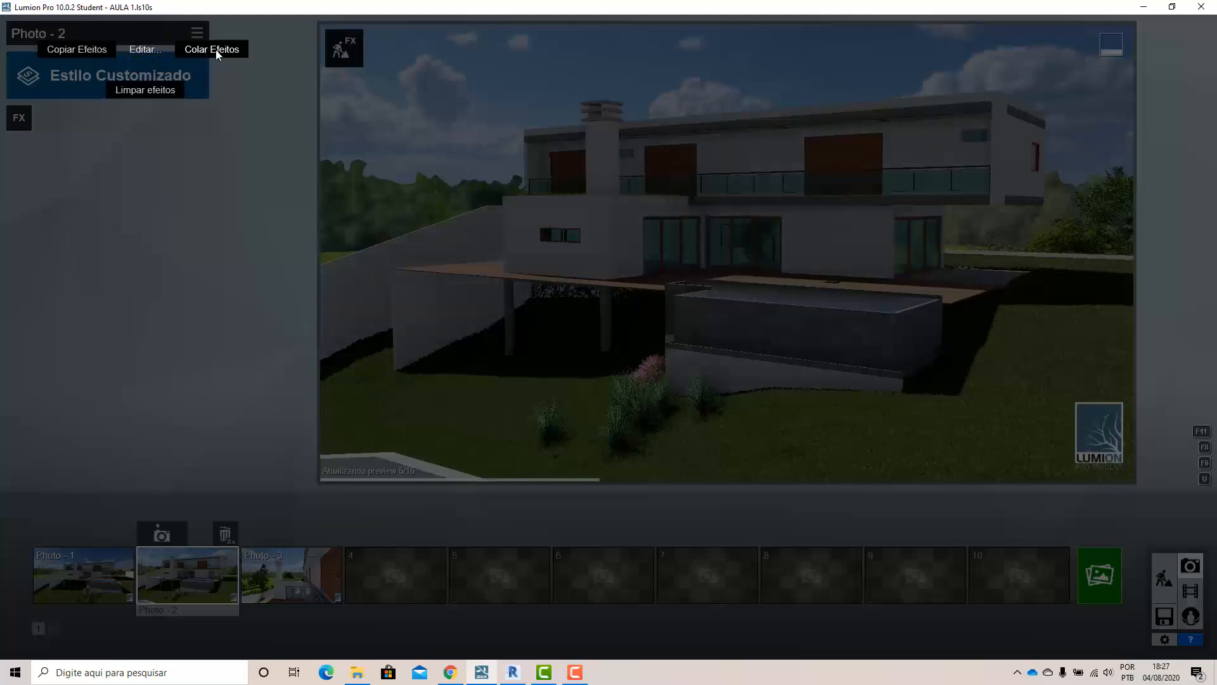
left_click(216, 49)
Paste the copied Photo 1 effects into Photo 3
left_click(289, 574)
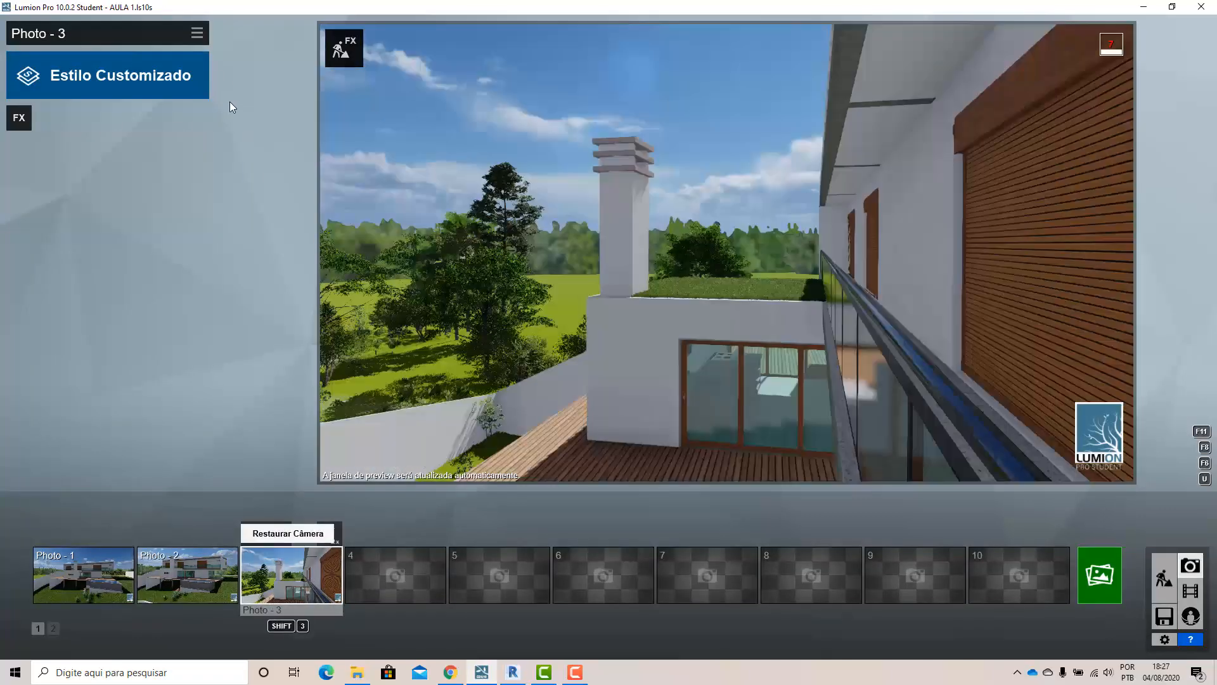
left_click(199, 32)
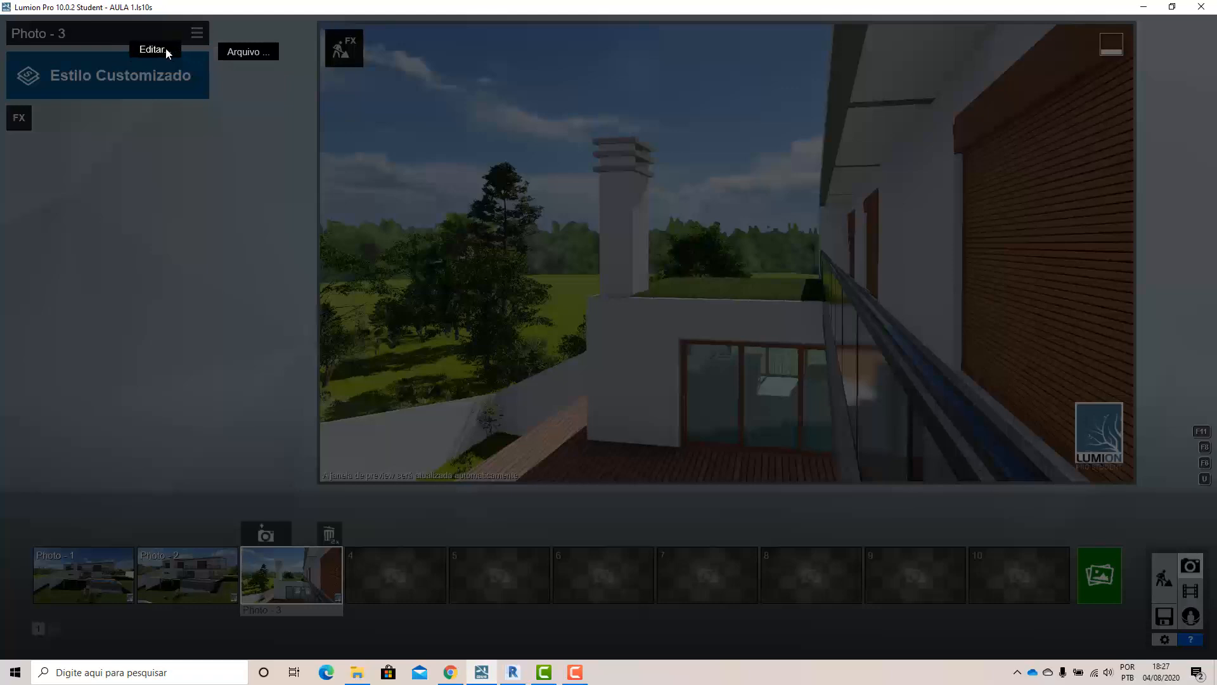
mouse_move(164, 49)
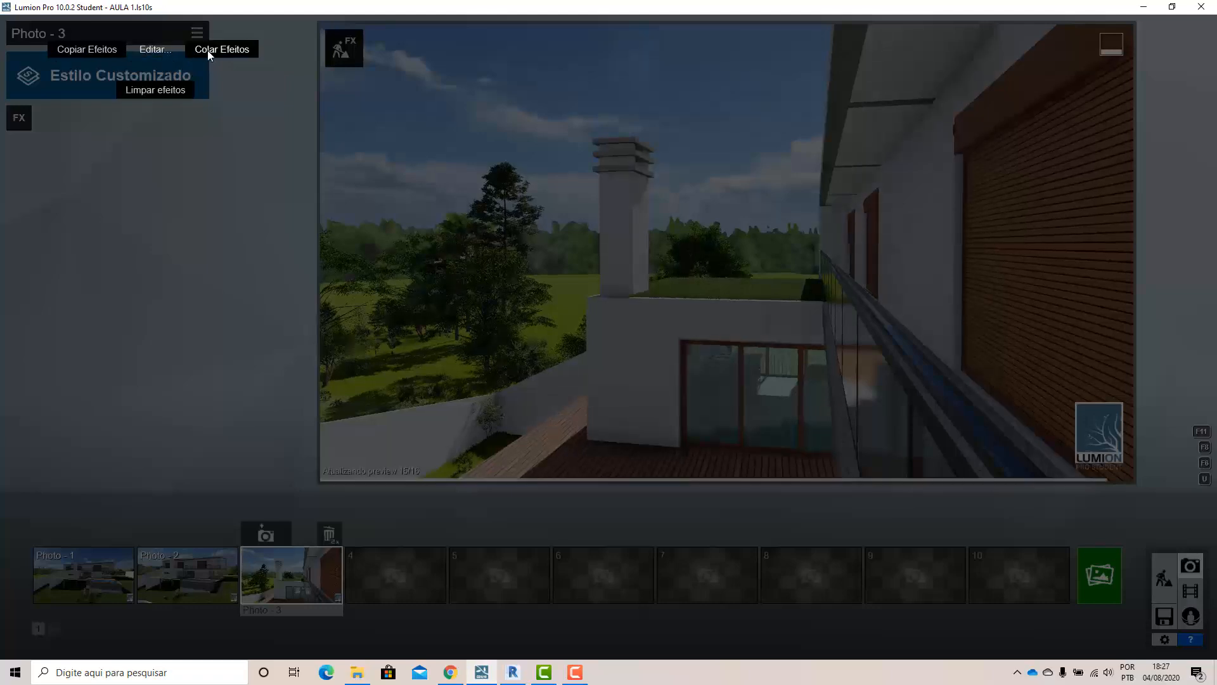
left_click(208, 50)
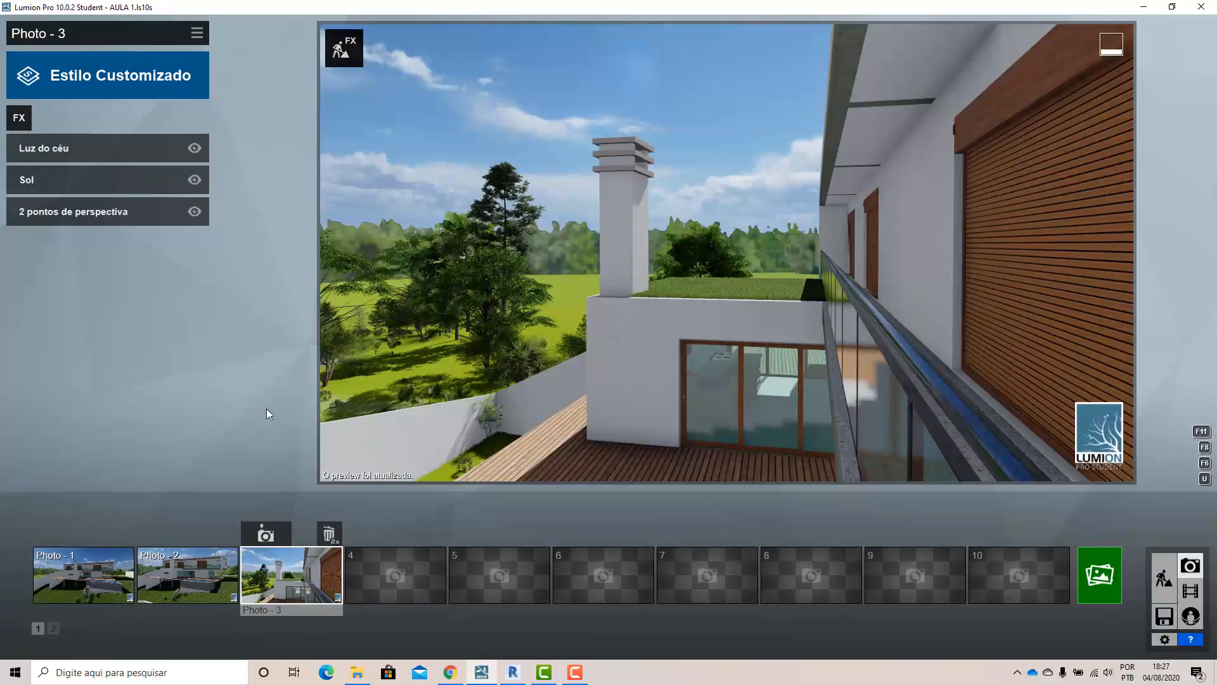
Compare the lighting of Photo 1, Photo 2 and Photo 3 with the shared effects, ending on Photo 1
left_click(100, 587)
left_click(181, 583)
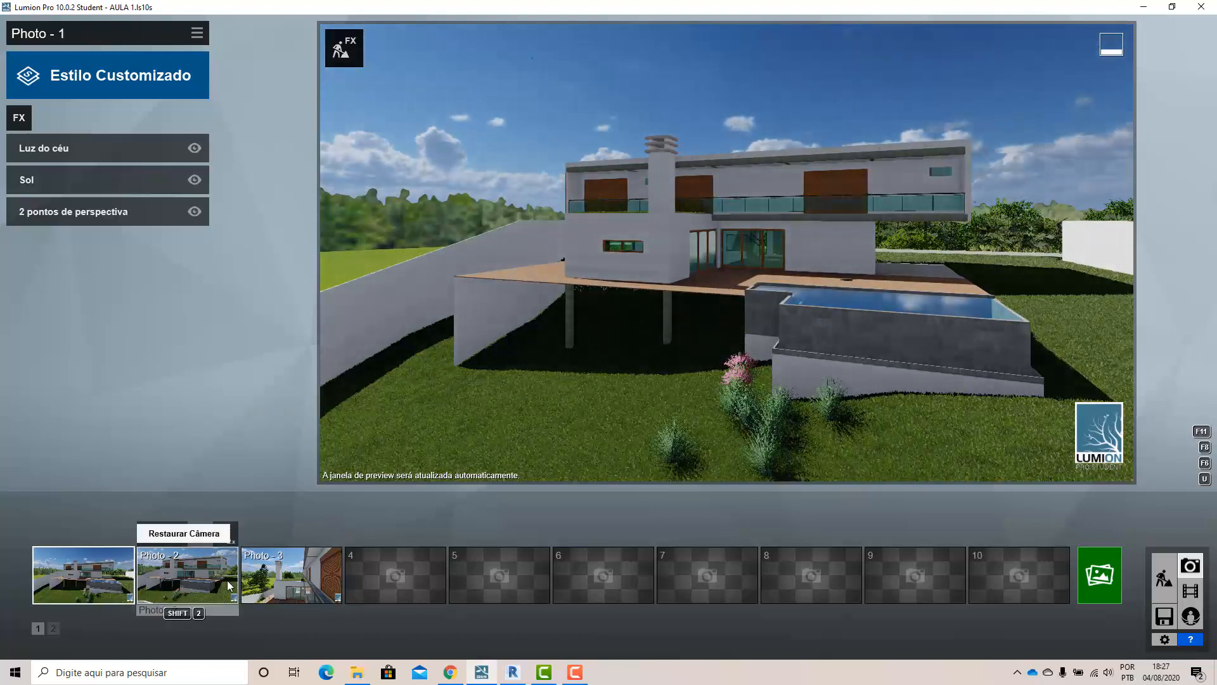
left_click(271, 583)
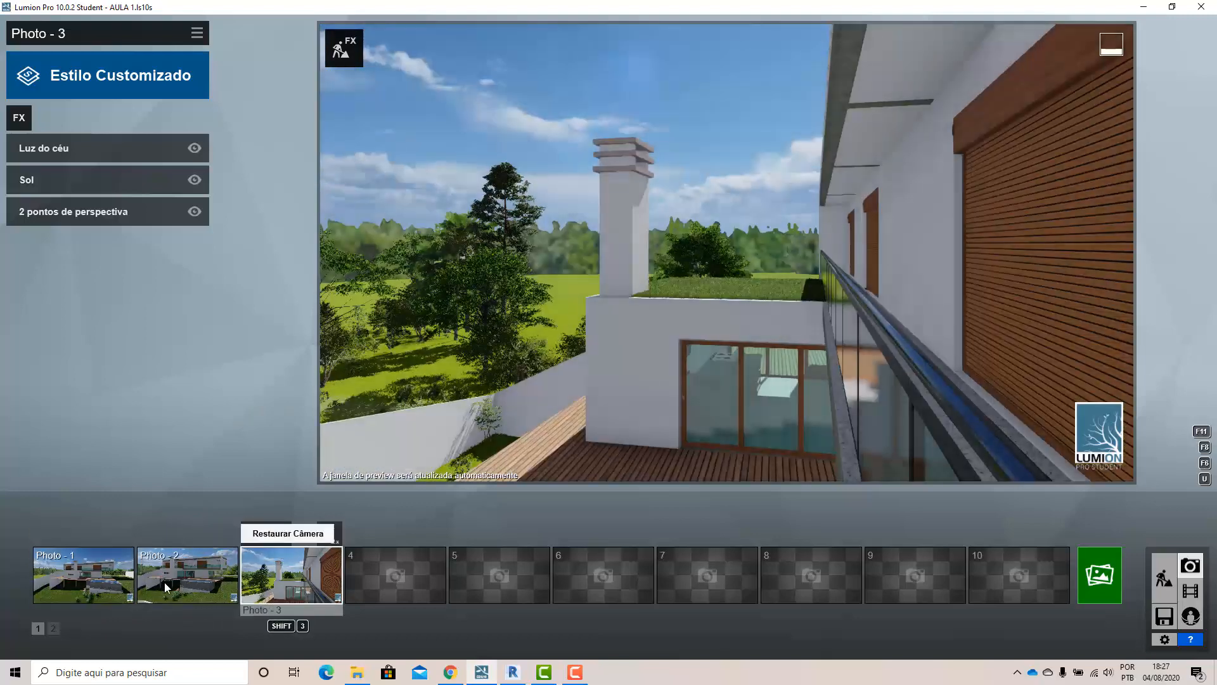
left_click(90, 582)
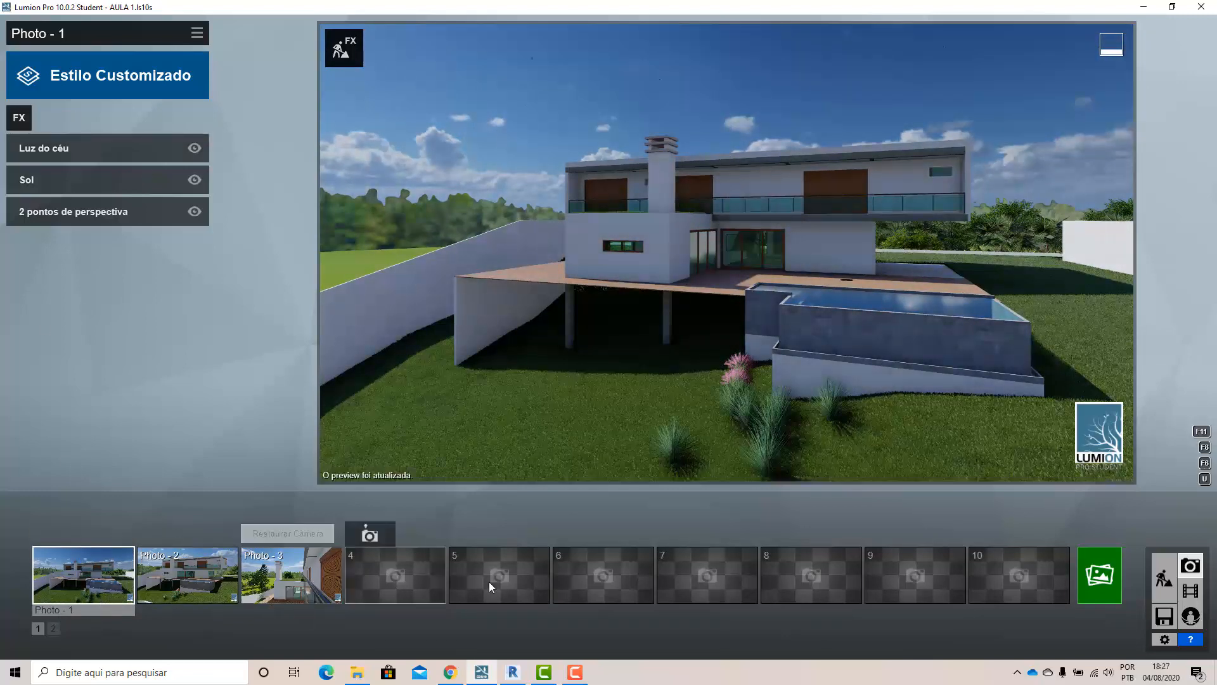
mouse_move(995, 572)
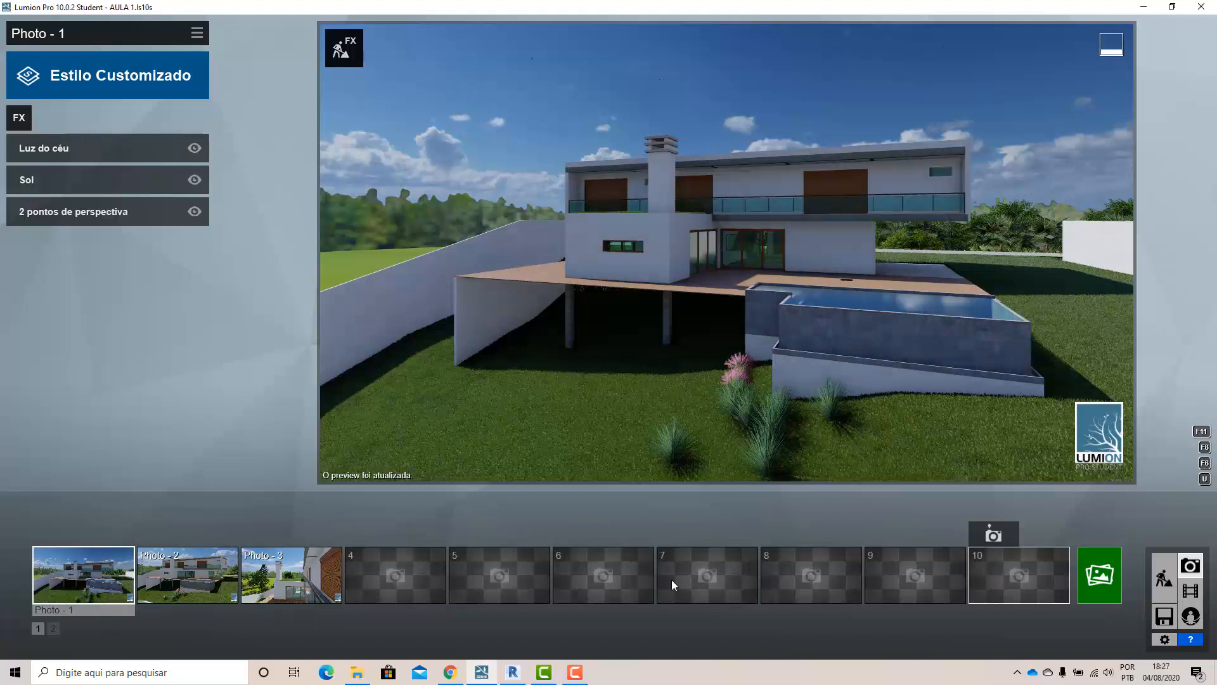
mouse_move(932, 554)
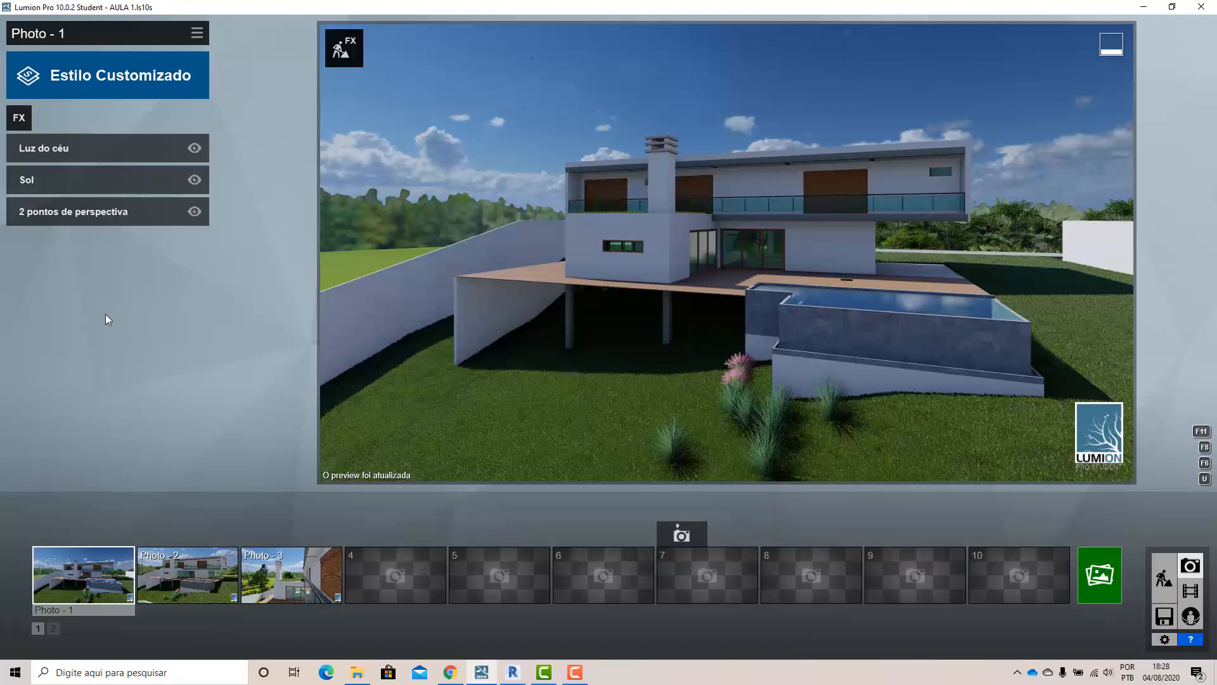
mouse_move(100, 190)
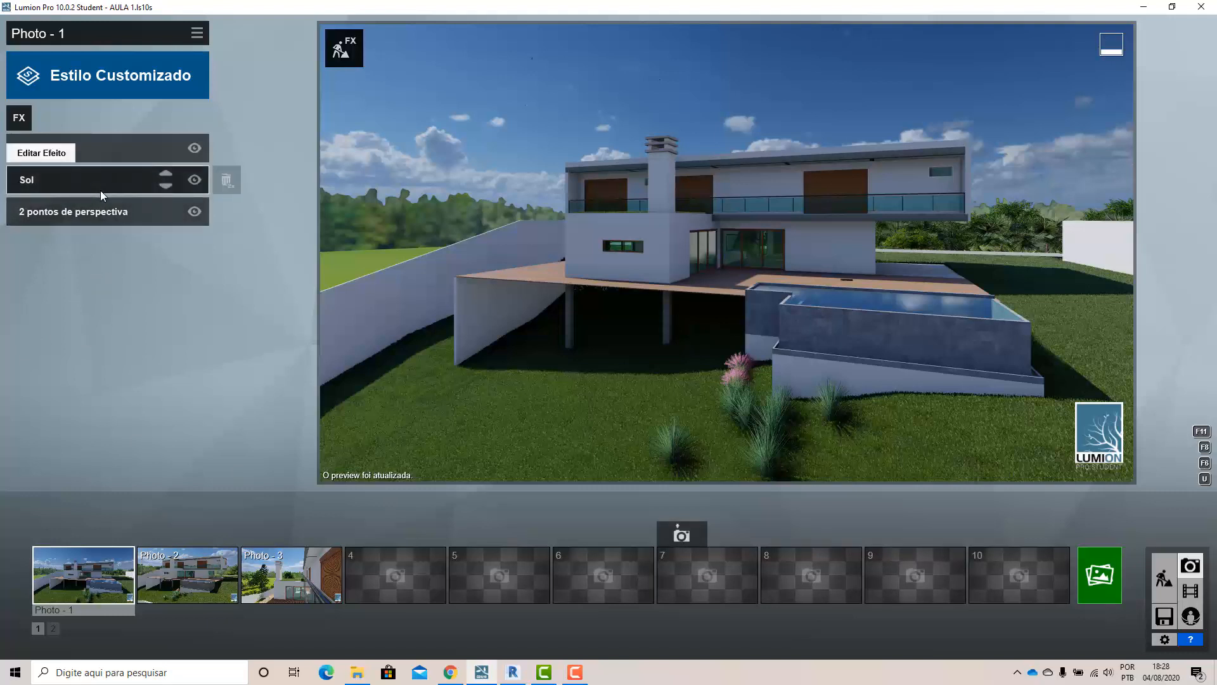
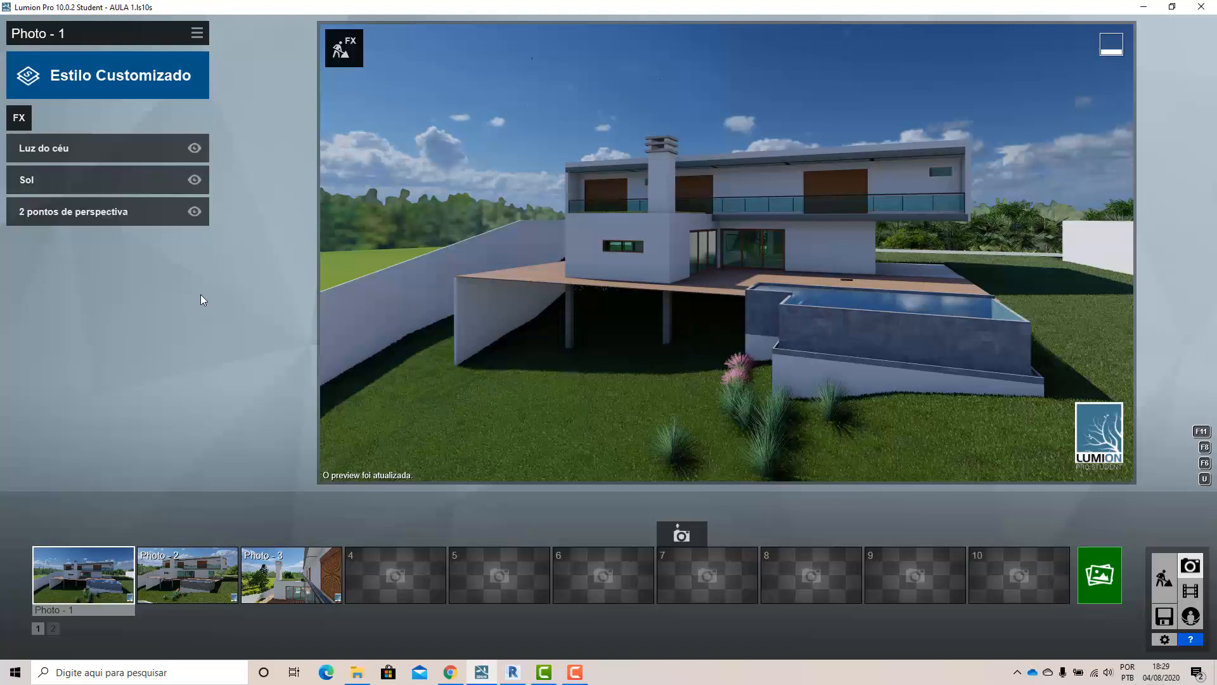
Add the Céus Reais effect from the sky effects to Photo 1
left_click(17, 125)
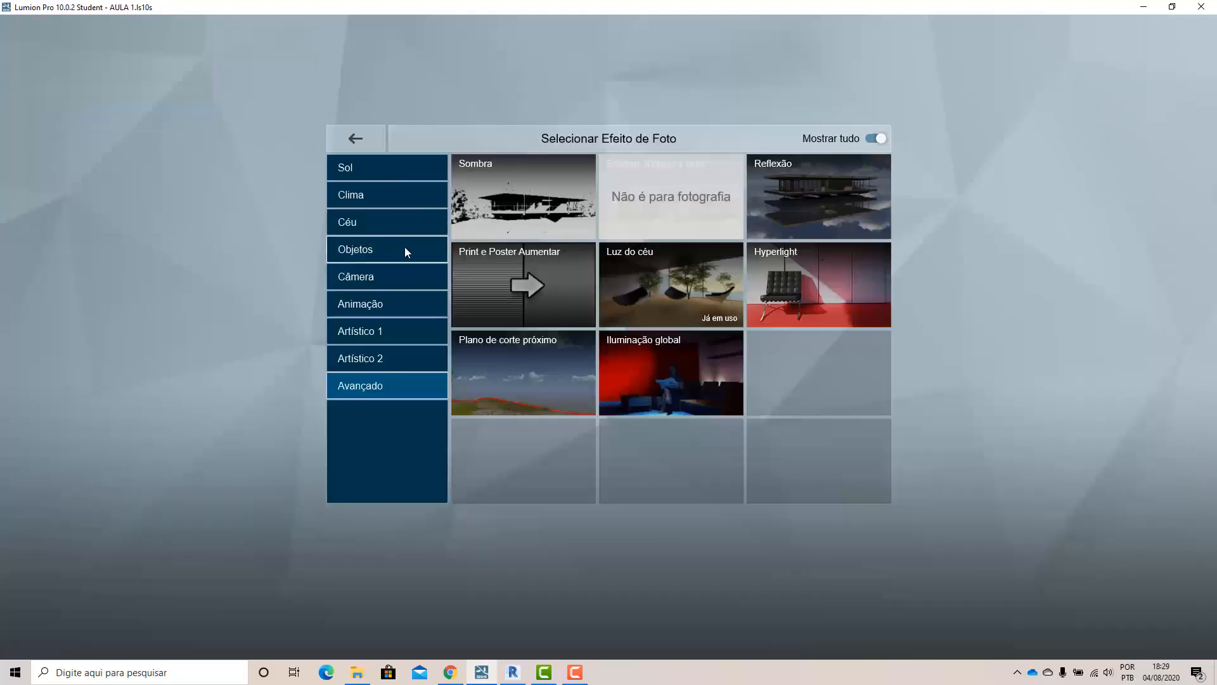
left_click(363, 226)
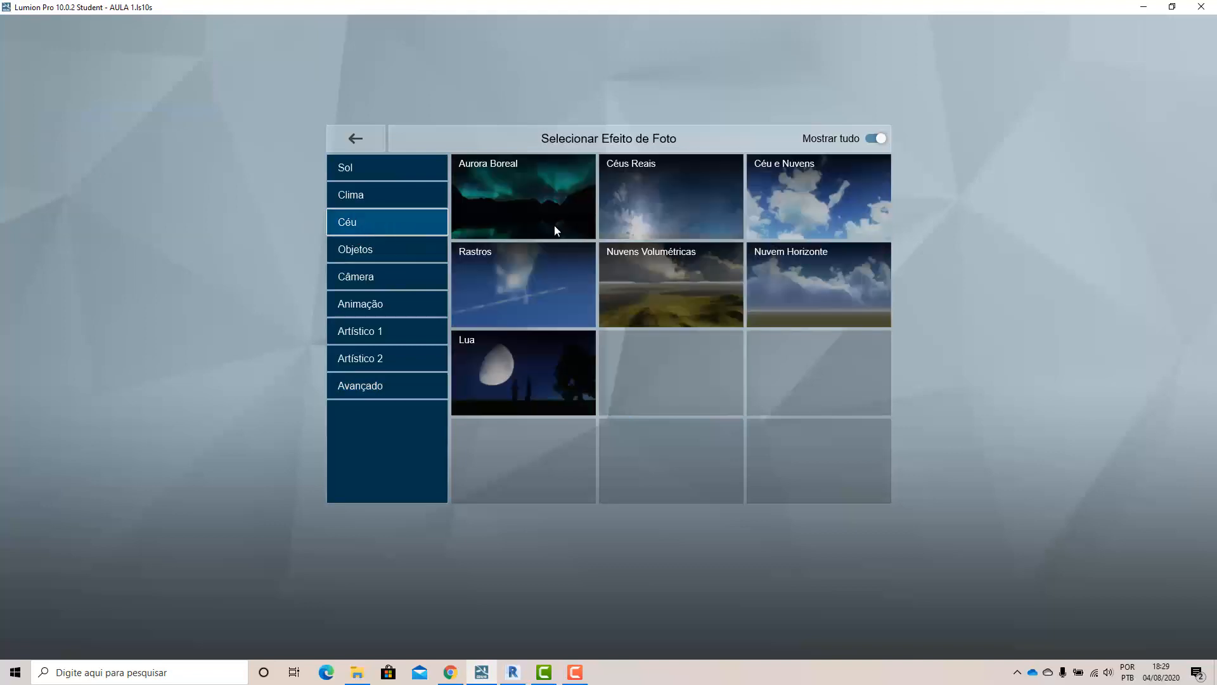
left_click(694, 201)
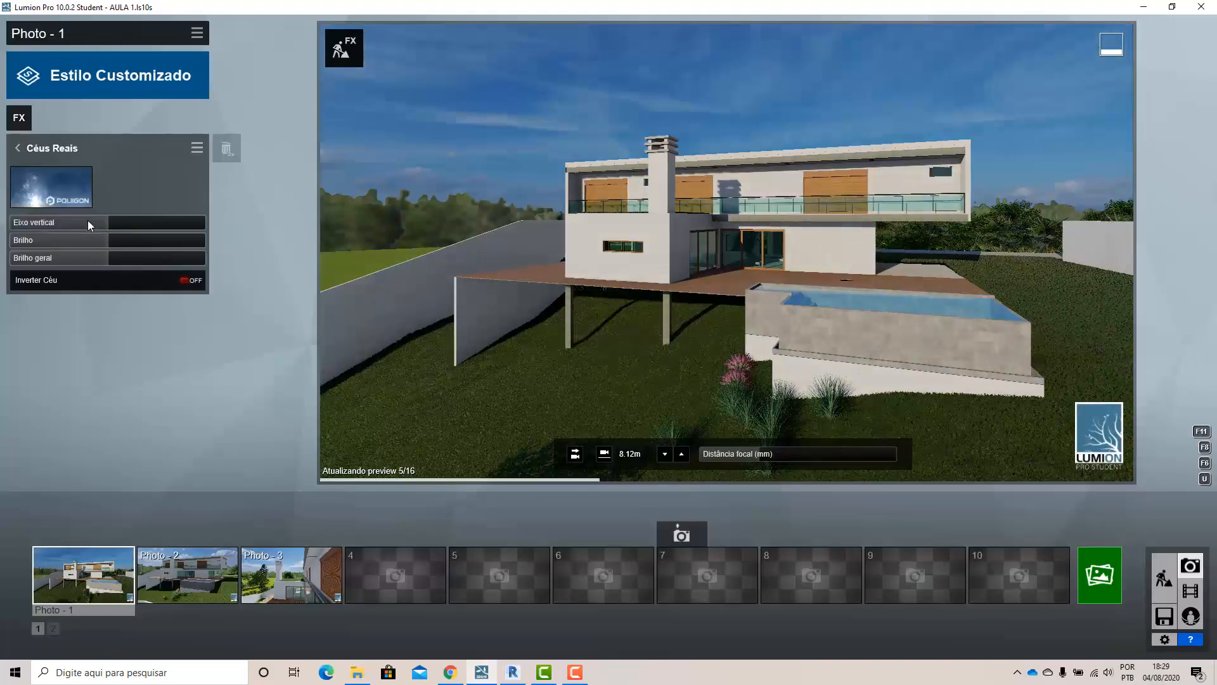
Browse the available real skies for Photo 1 across the Cloudy, Evening, Morning, Overcast, Sunset, Clear and Night categories
mouse_move(87, 220)
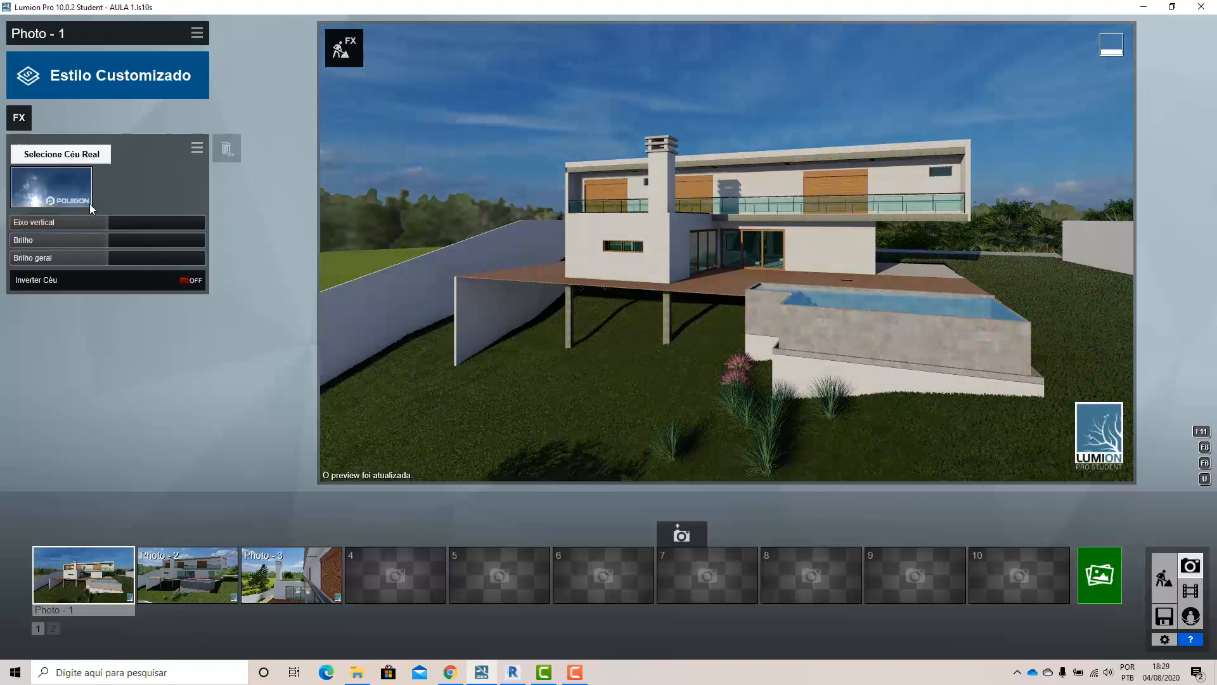
left_click(66, 190)
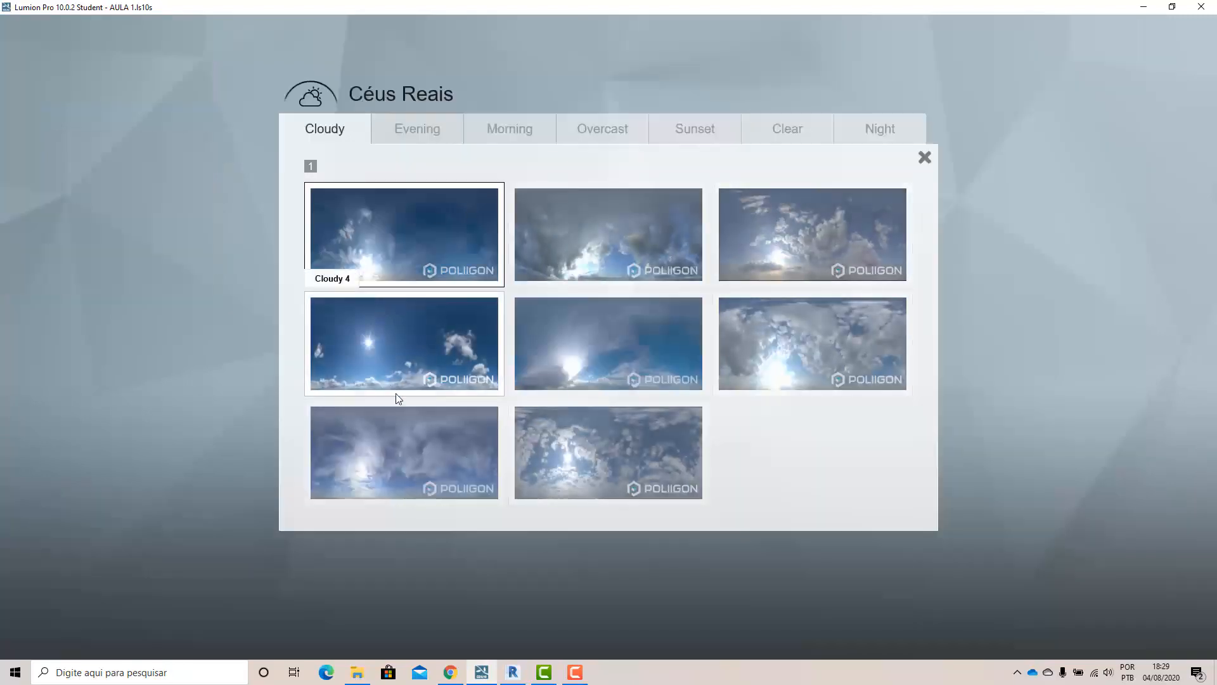
left_click(420, 133)
left_click(501, 133)
left_click(584, 137)
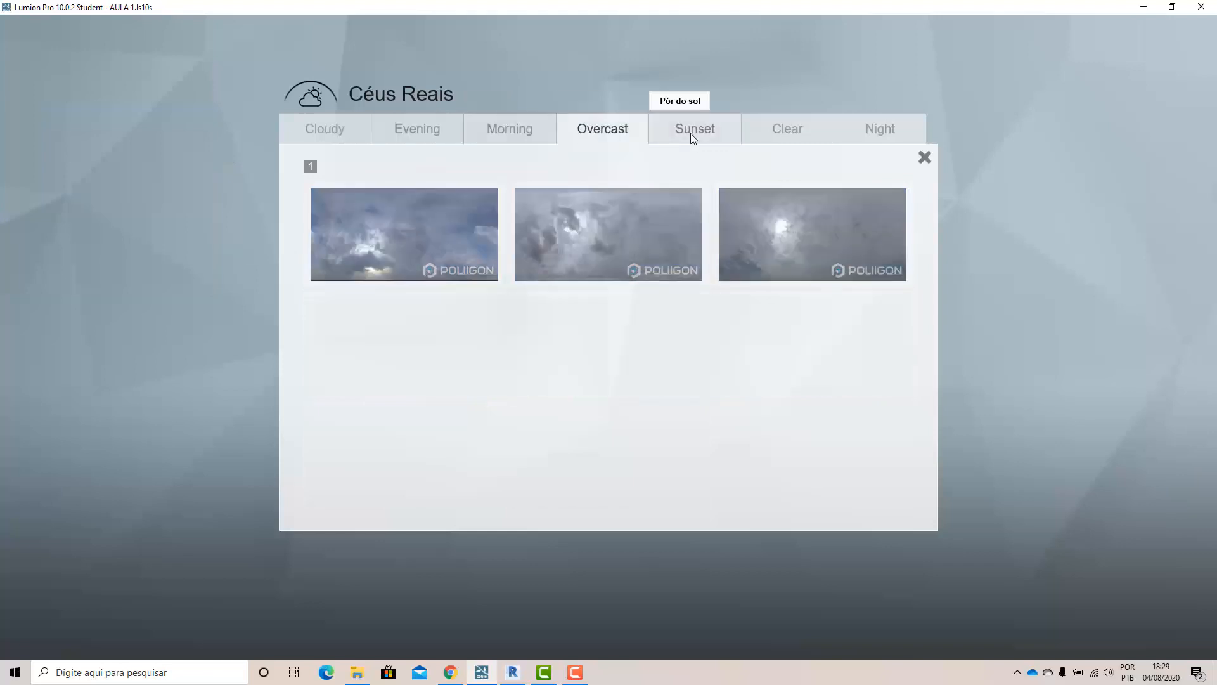
left_click(693, 134)
left_click(793, 133)
left_click(872, 131)
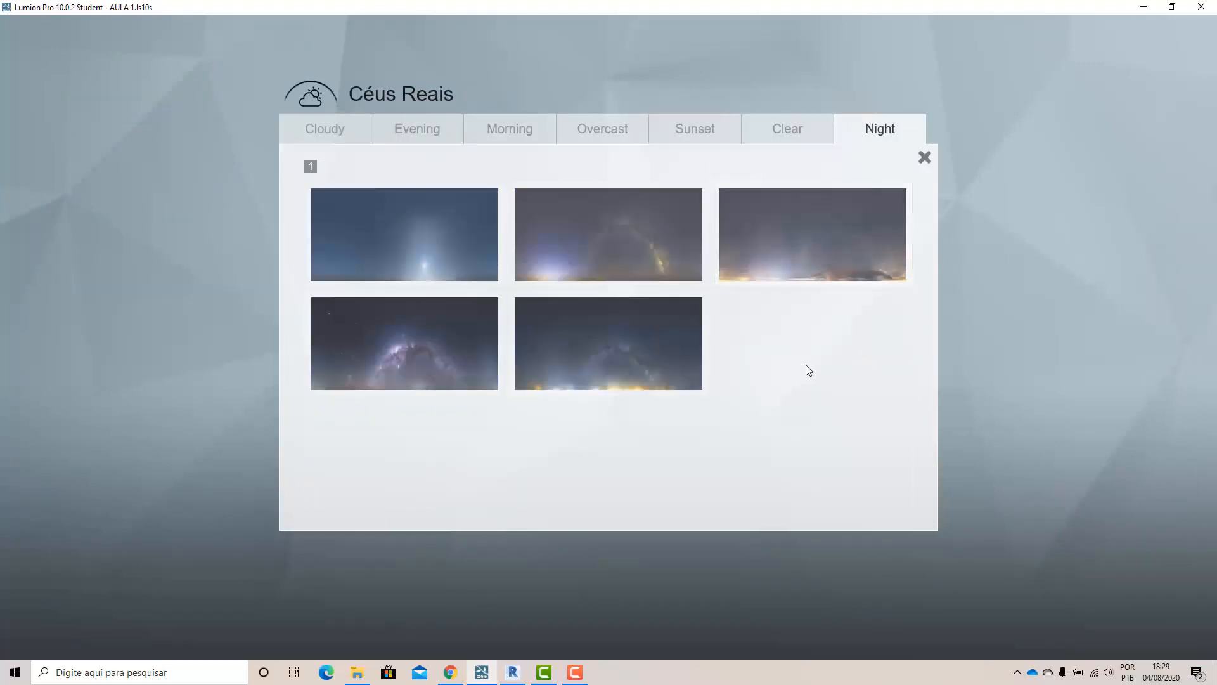
left_click(780, 134)
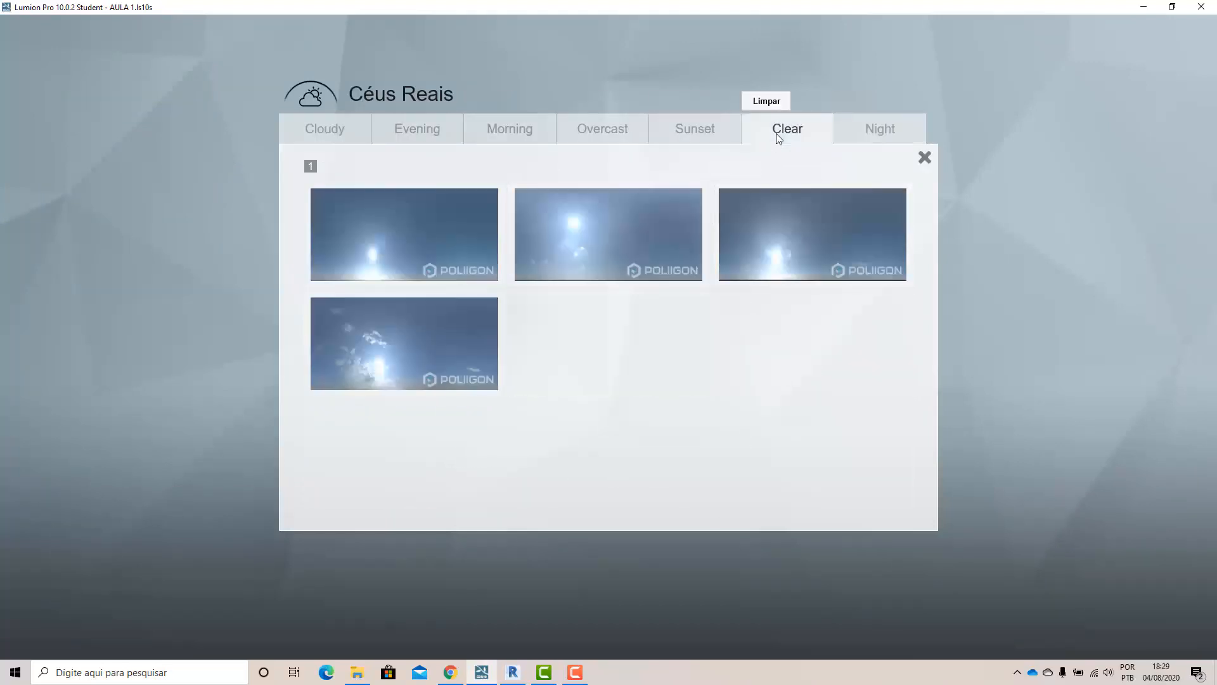
left_click(582, 119)
left_click(516, 133)
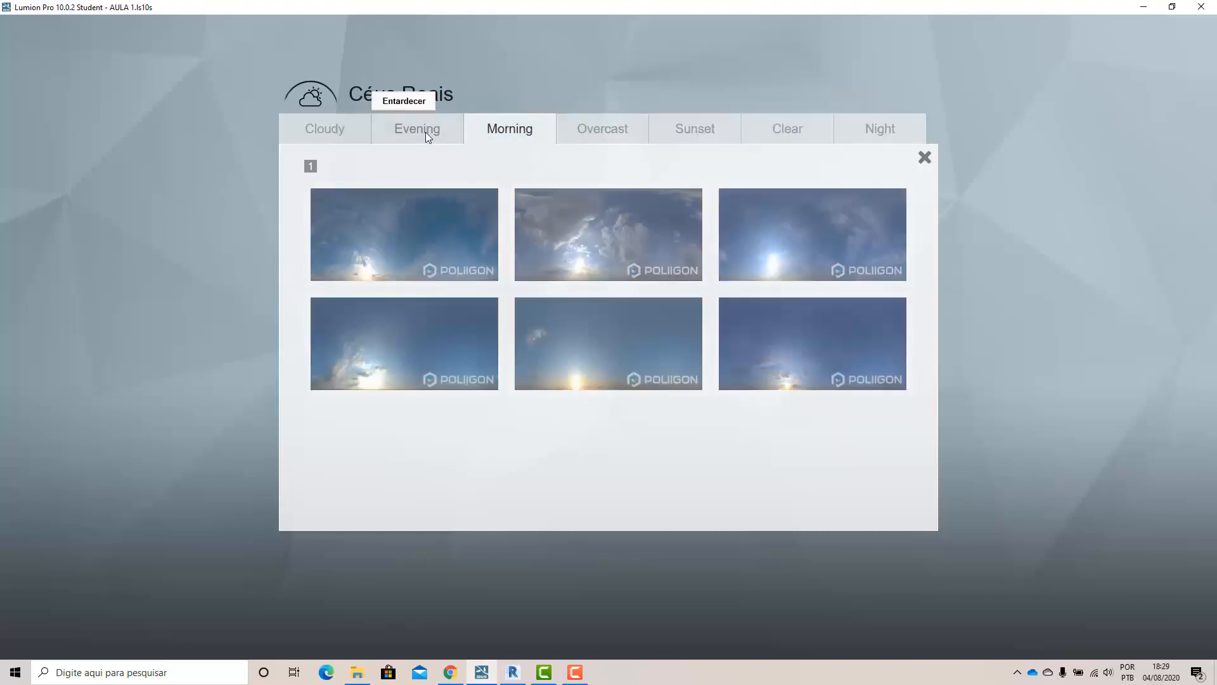
left_click(424, 132)
left_click(335, 133)
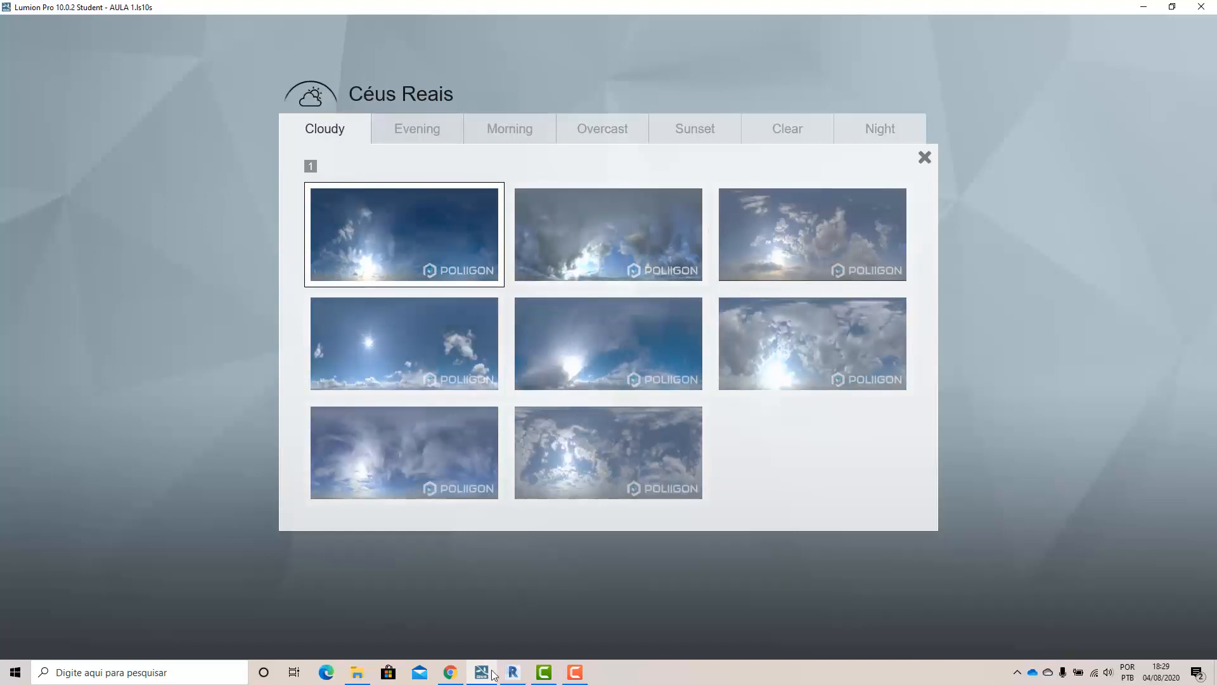
Switch to Chrome, search Google for hdri haven, and open the HDRIs catalogue on the HDRI Haven site
left_click(450, 672)
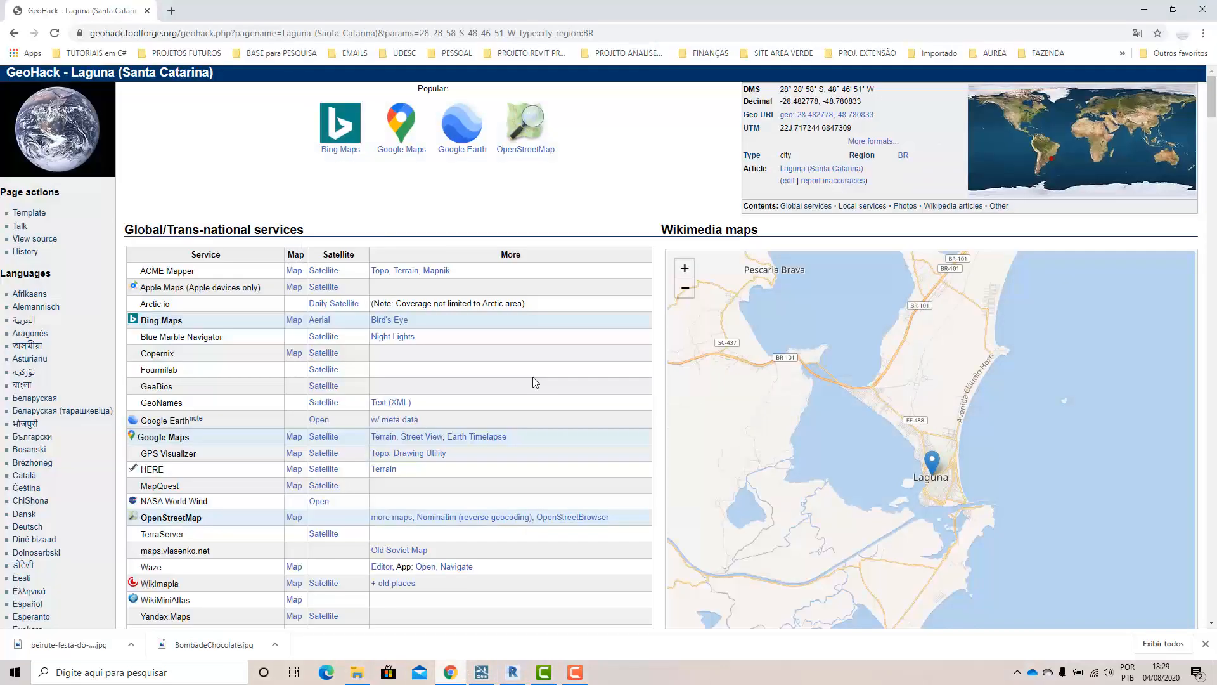
left_click(179, 17)
left_click(534, 266)
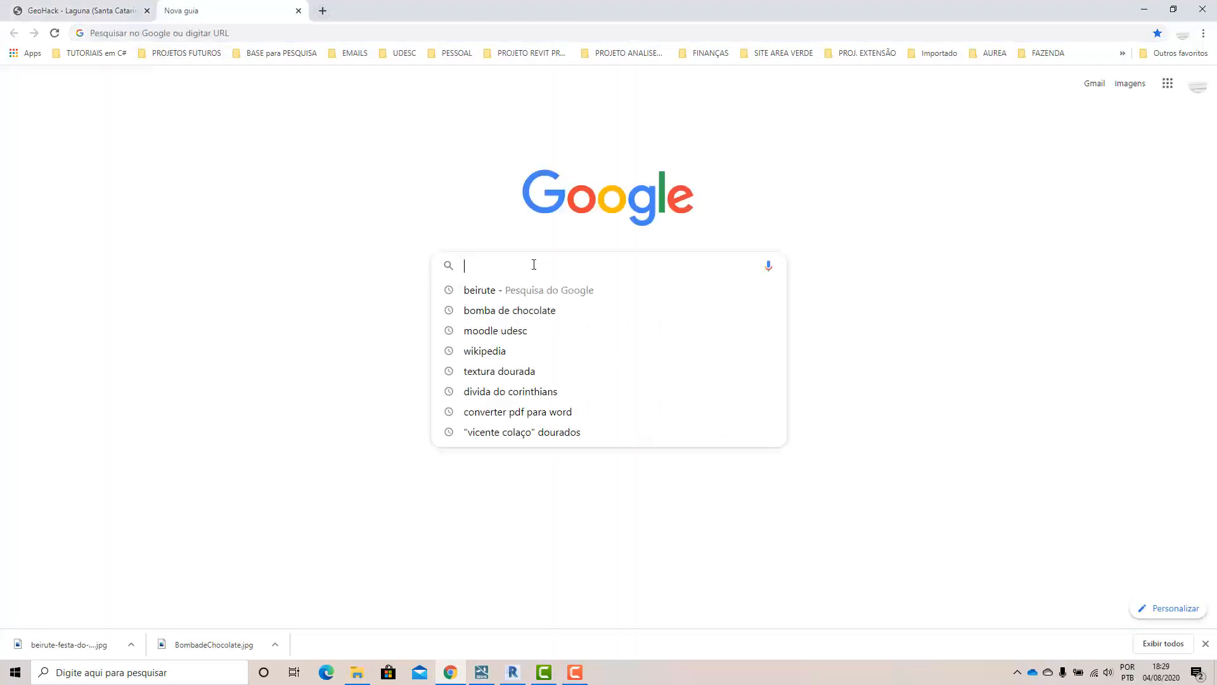
type("HDRI")
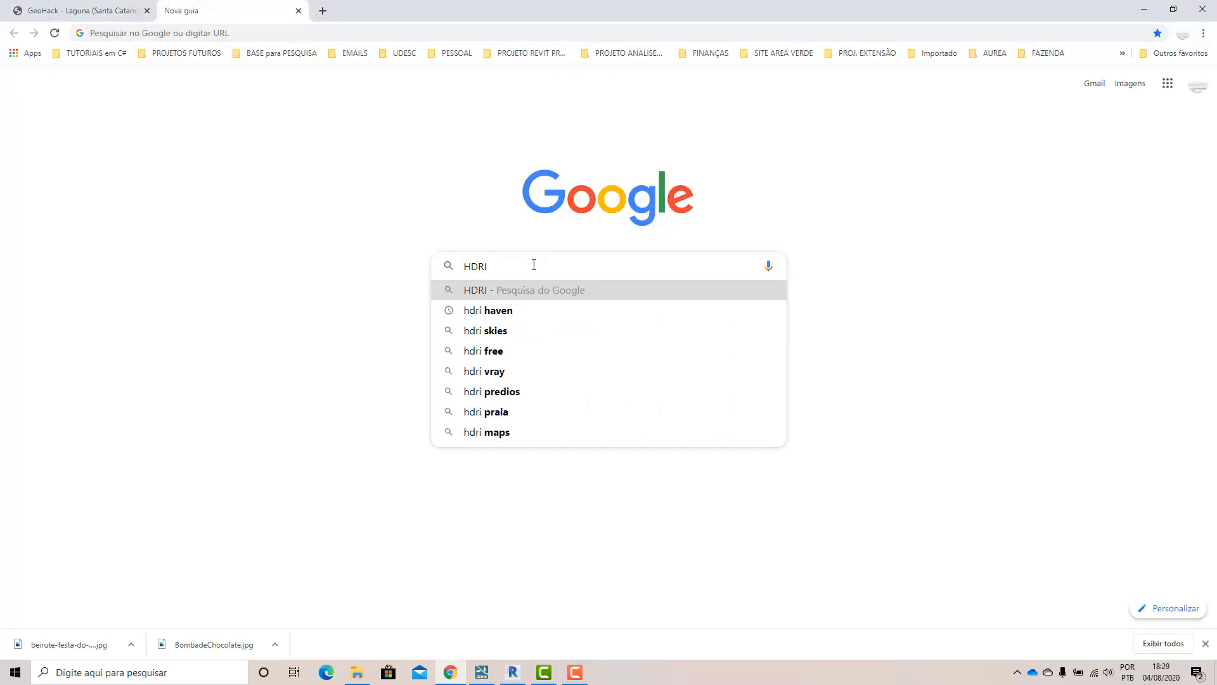
key("Down")
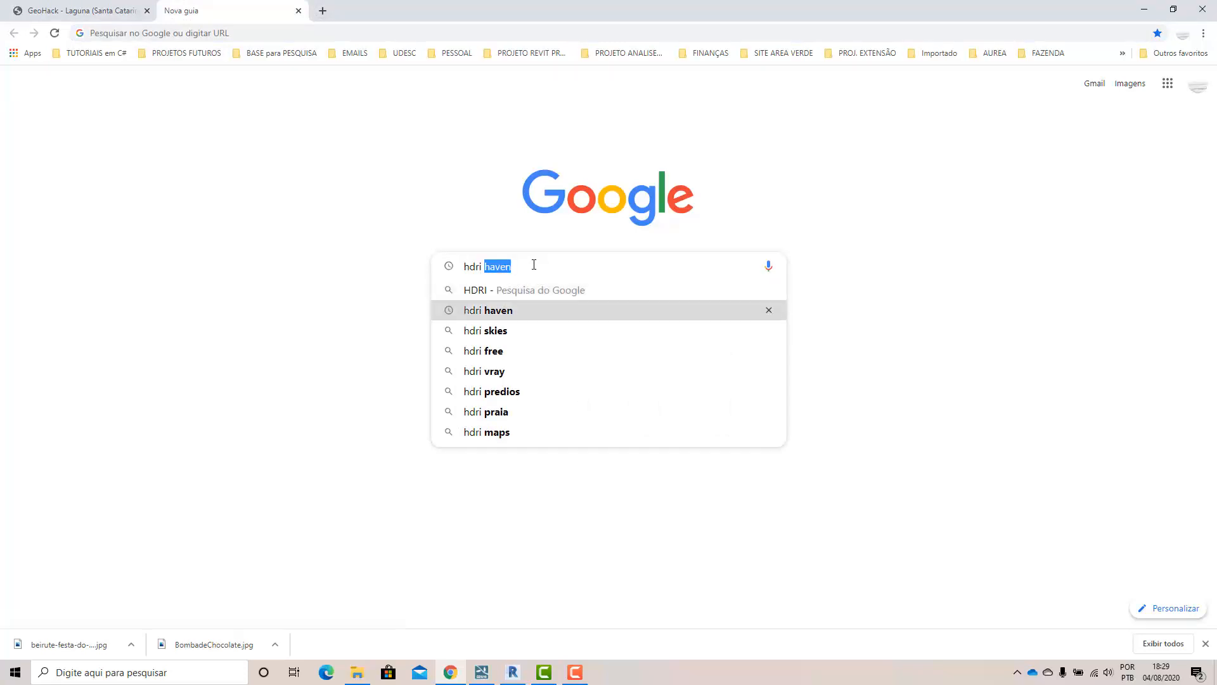
key("Return")
left_click(131, 187)
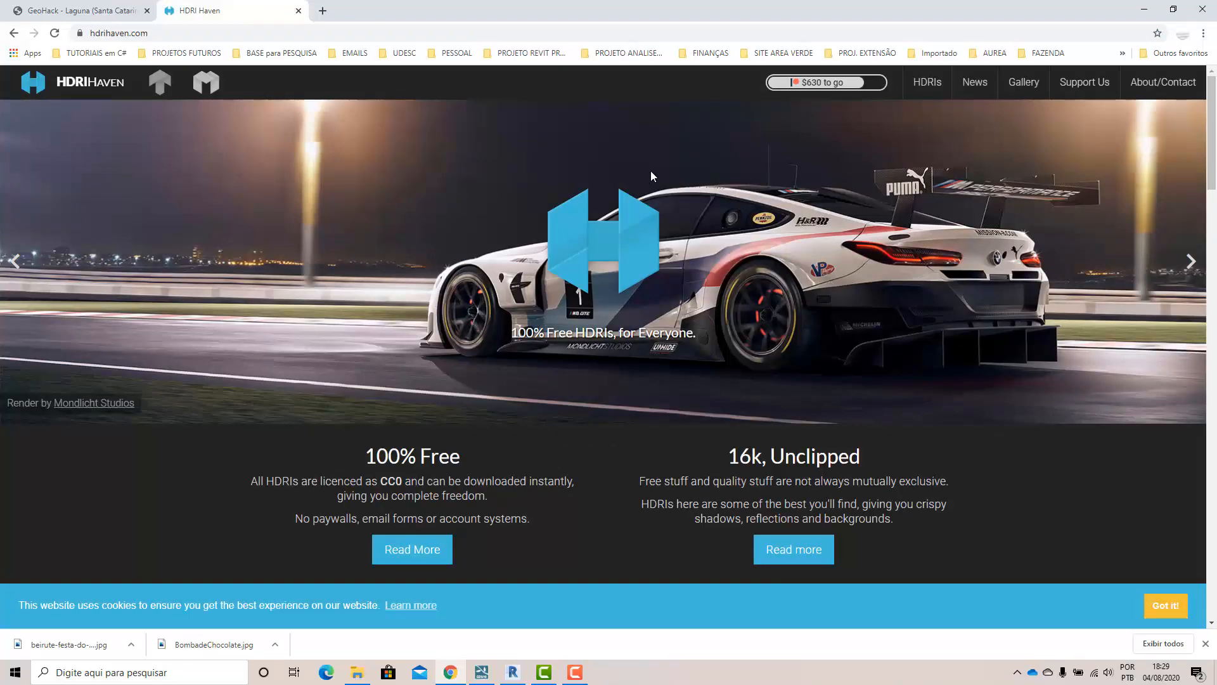
left_click(919, 95)
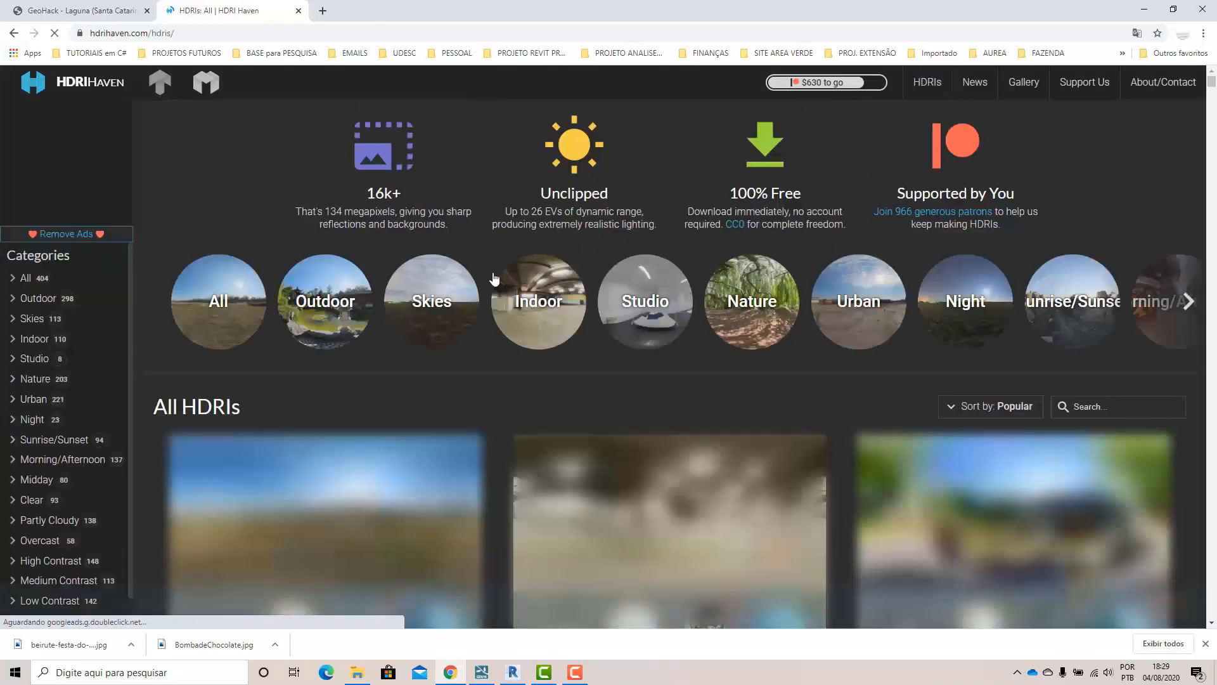
Look through the All HDRIs catalogue, switch back to Lumion and close the real sky selection without changing the sky
scroll(394, 320, "down", 3)
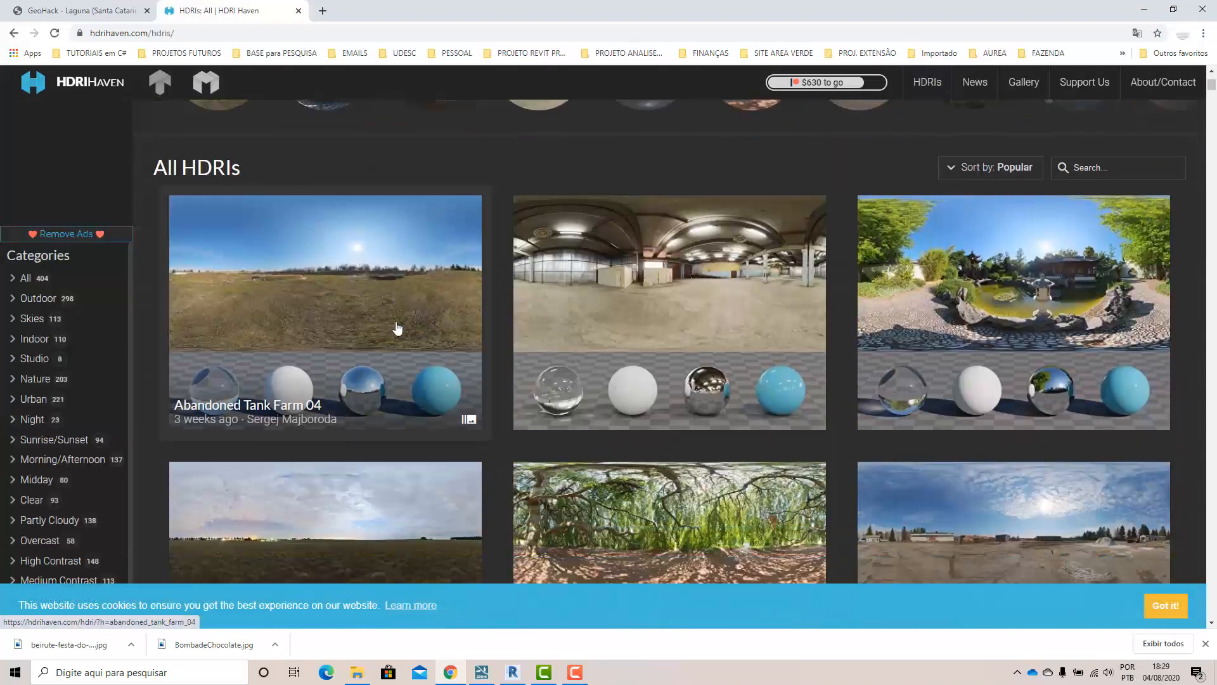
scroll(396, 328, "down", 3)
scroll(397, 327, "down", 9)
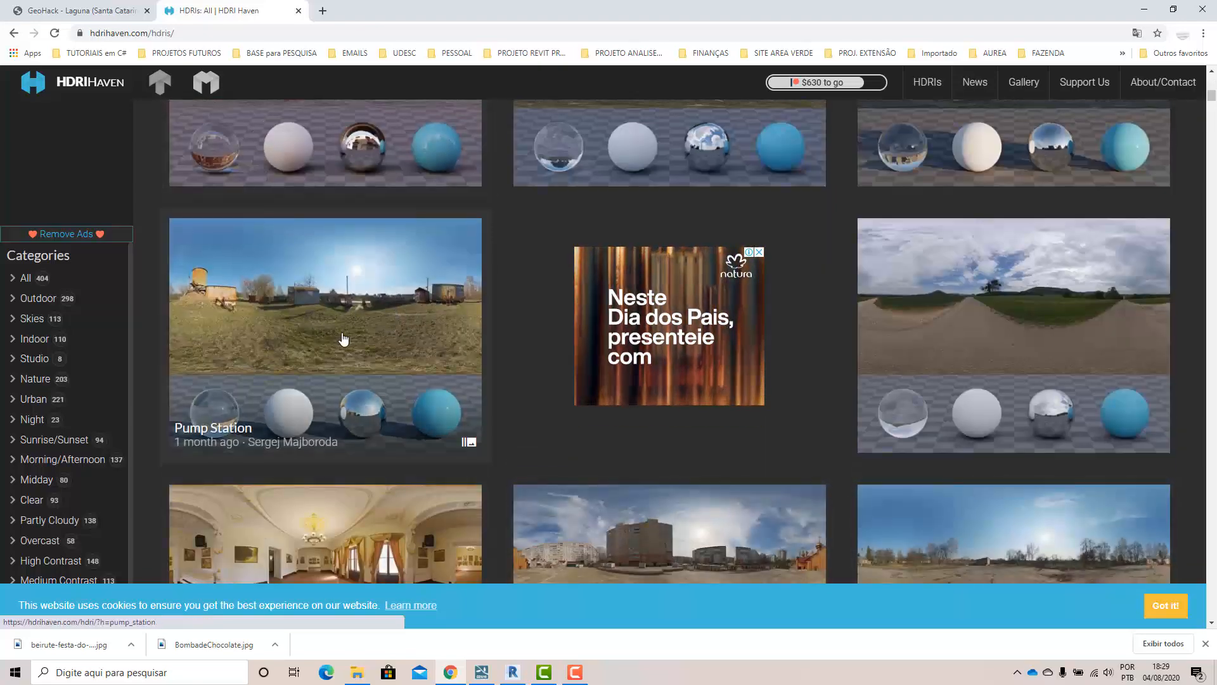
scroll(348, 340, "down", 4)
scroll(647, 316, "down", 4)
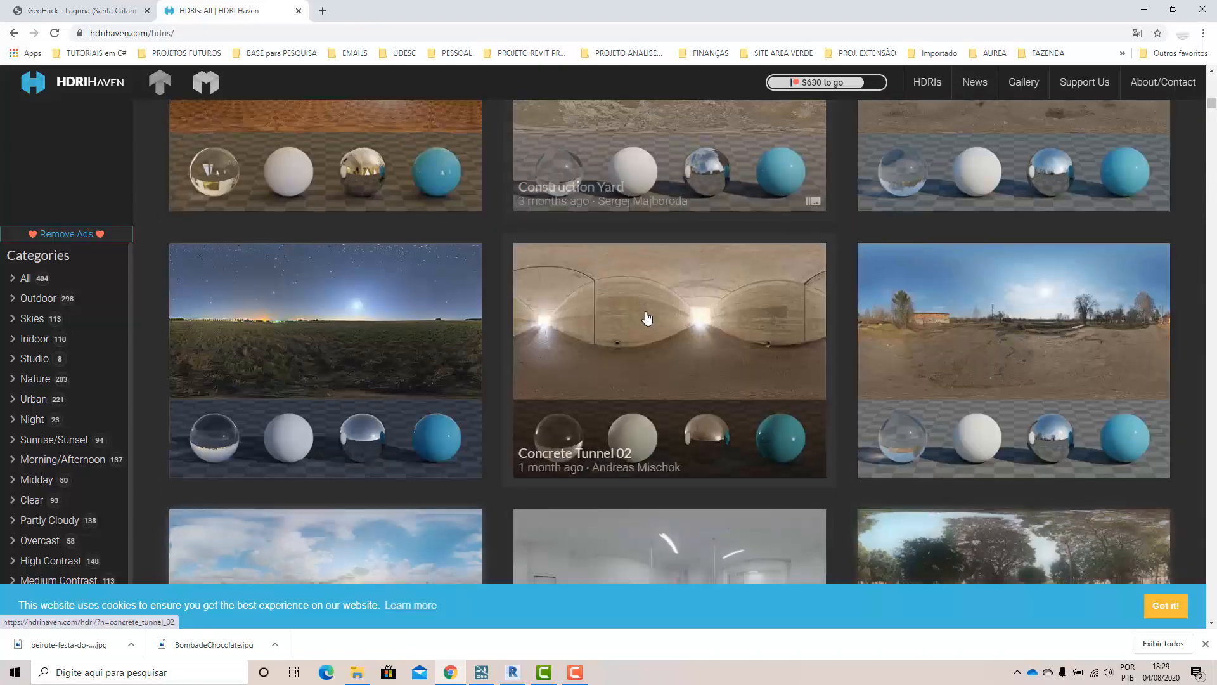
scroll(721, 340, "down", 15)
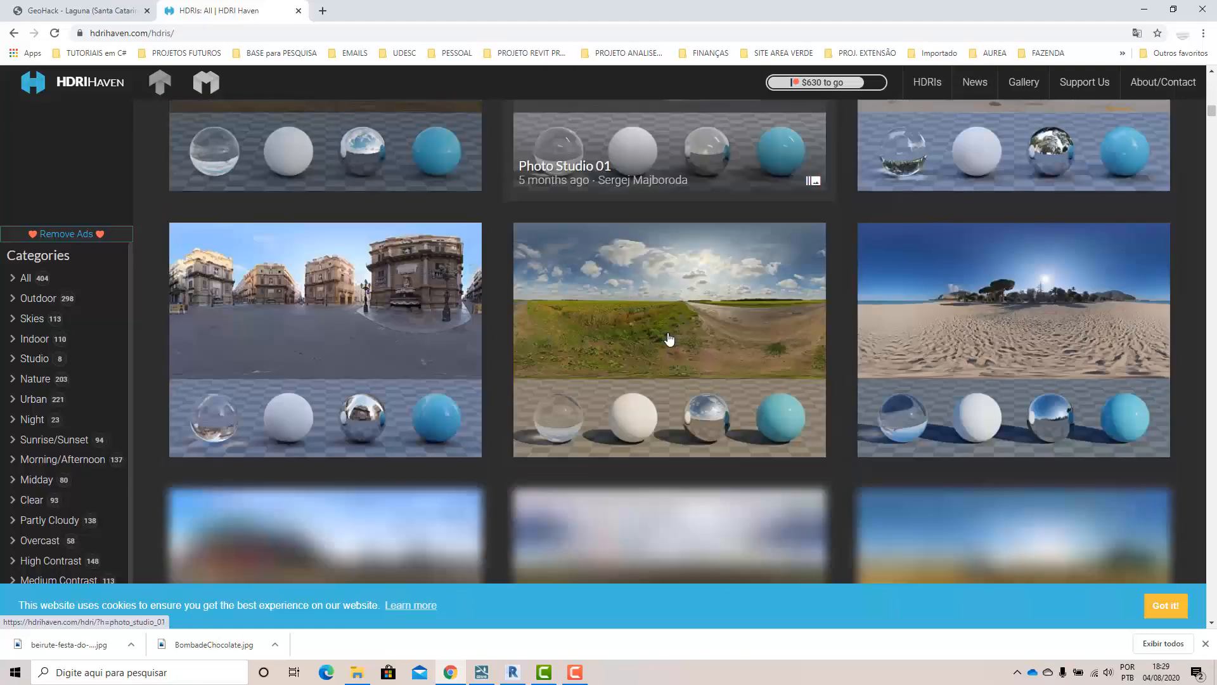
scroll(710, 306, "down", 10)
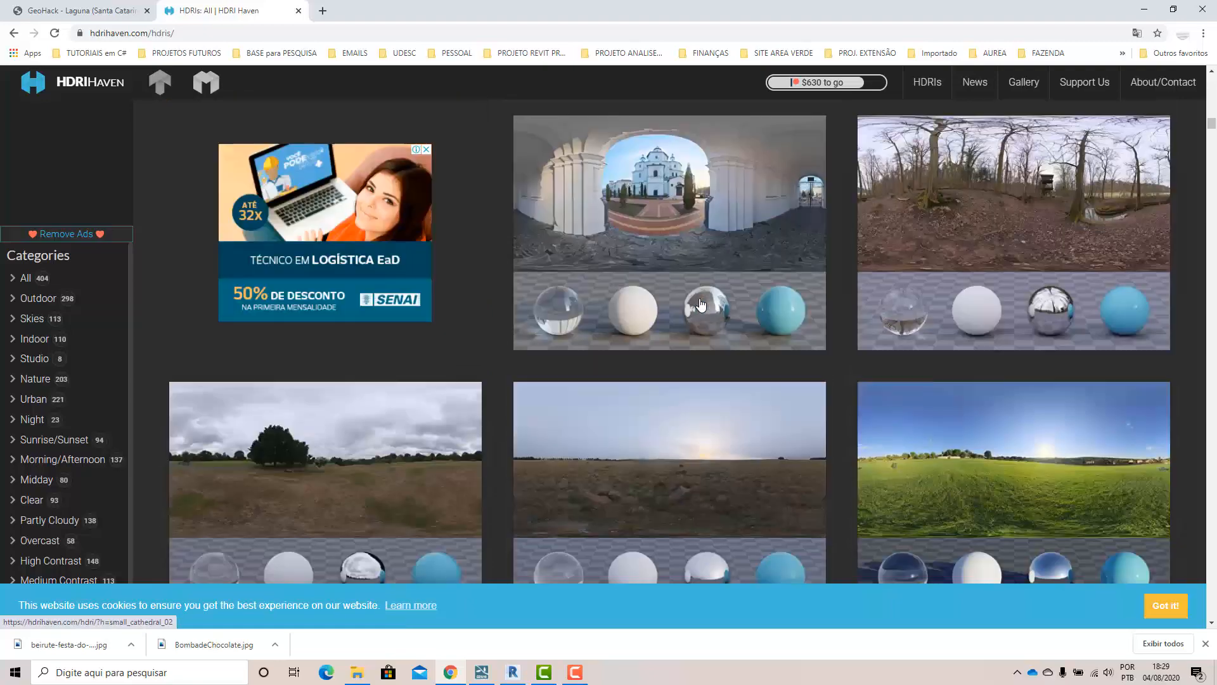
scroll(677, 416, "down", 8)
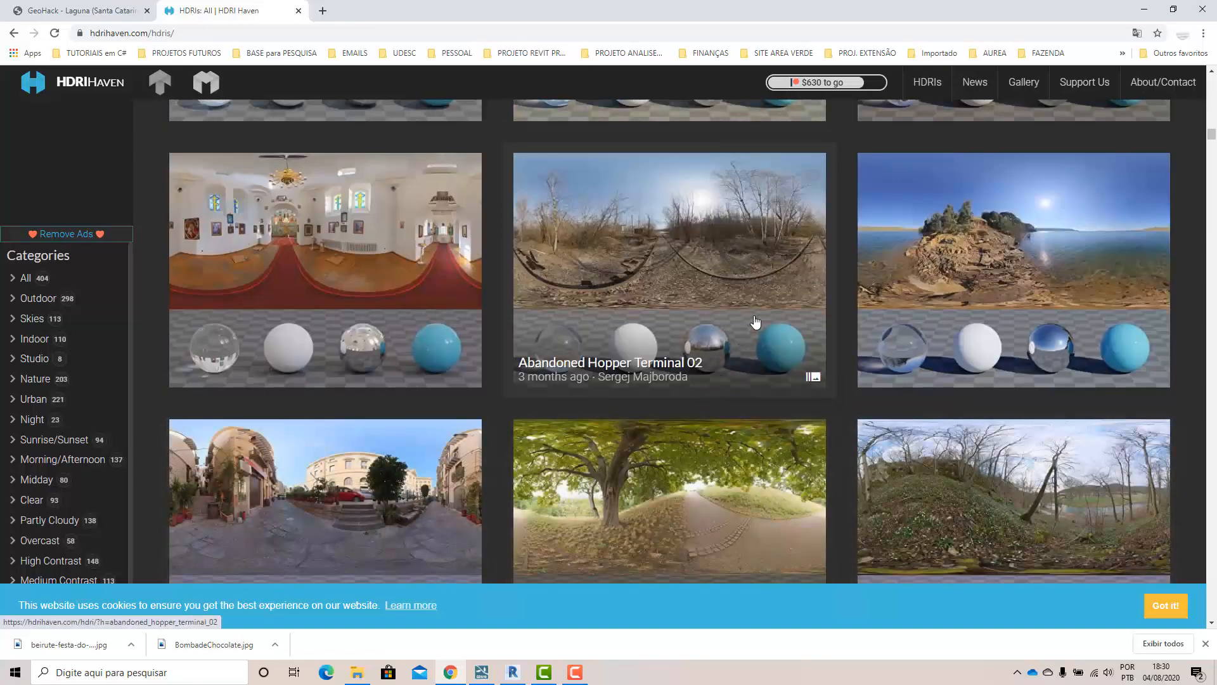
left_click(486, 676)
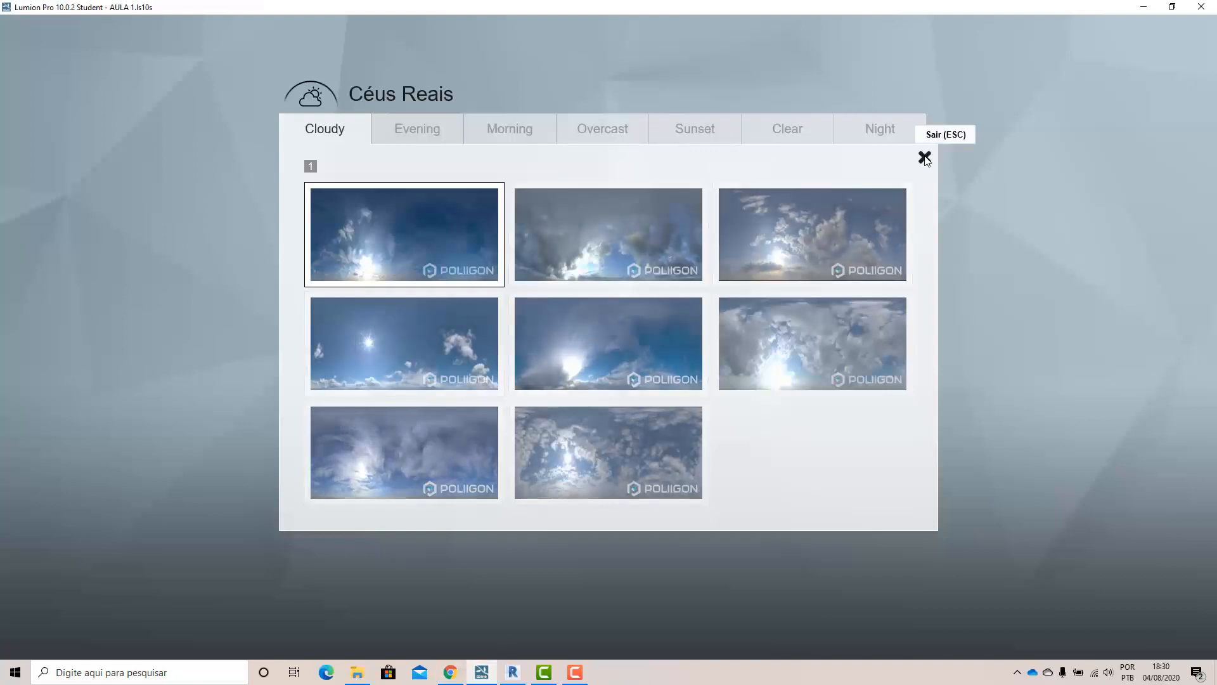
left_click(925, 157)
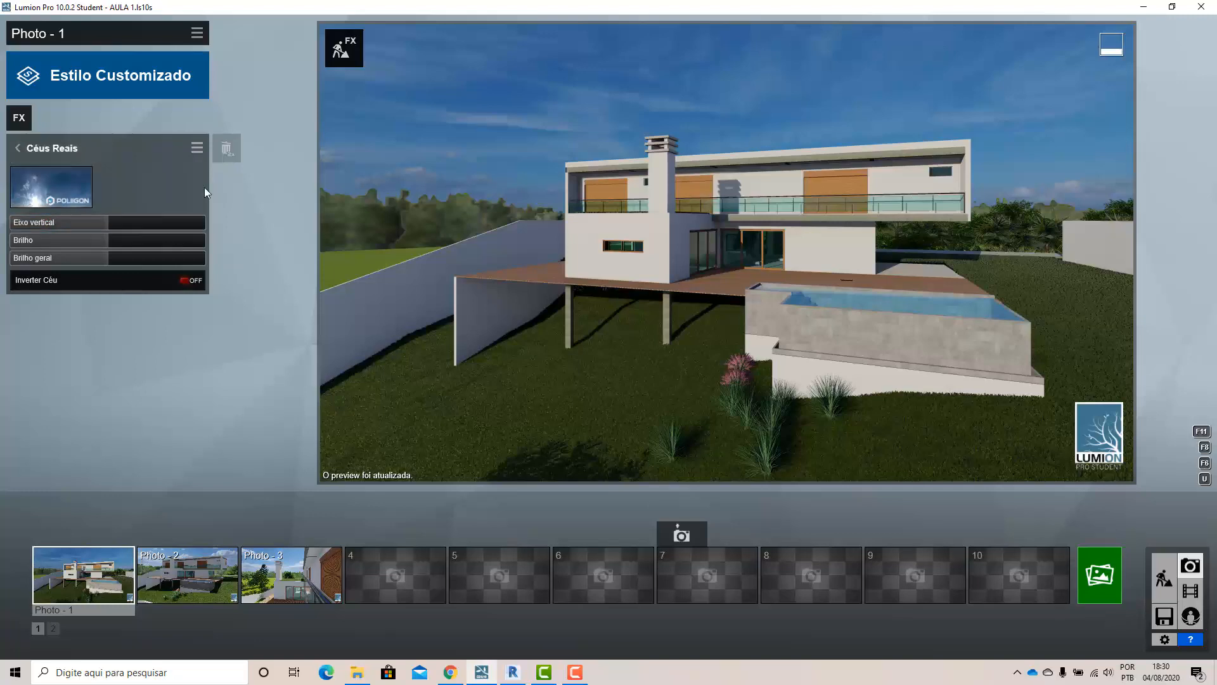
Delete the Céus Reais effect from Photo 1 and clear all of the photo's remaining effects
double_click(226, 154)
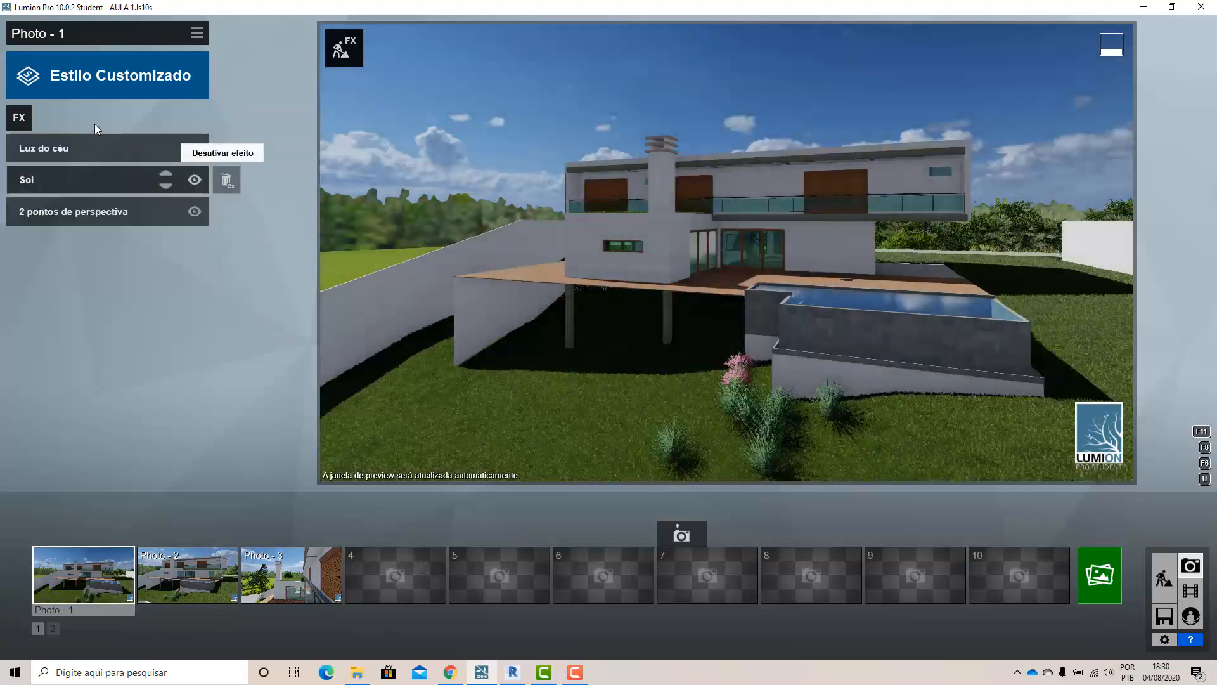
left_click(198, 35)
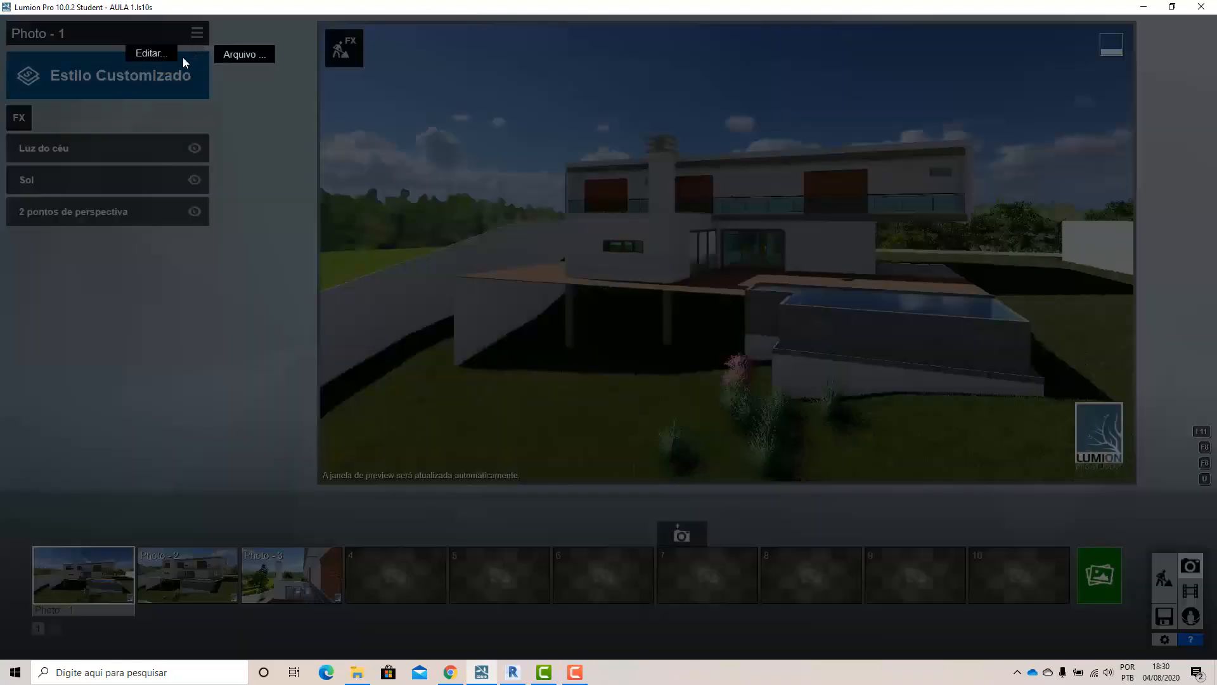
mouse_move(149, 56)
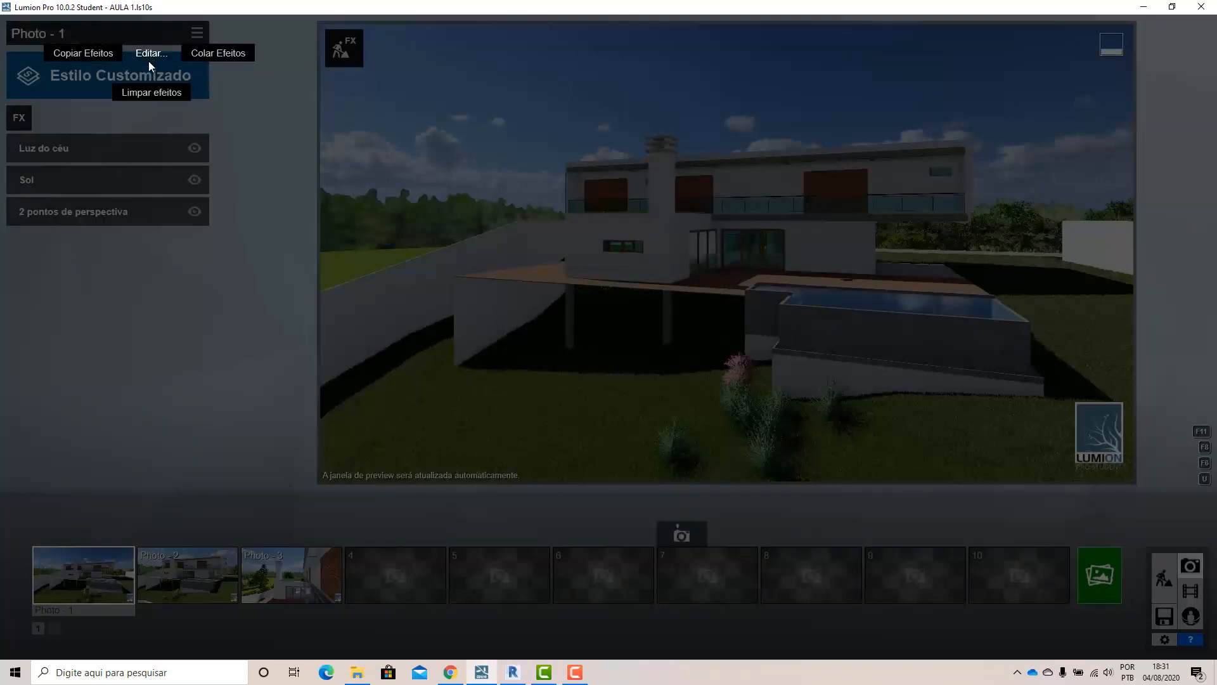
left_click(147, 94)
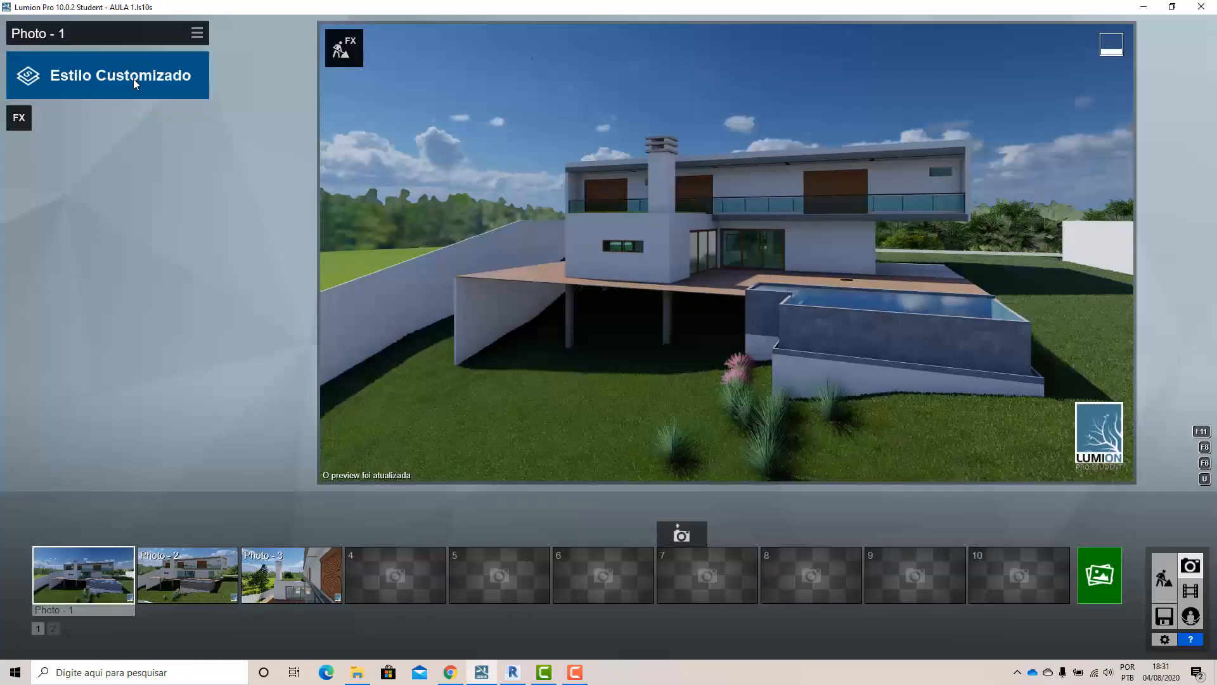
Try the Realista style on Photo 1, and clear the effects it adds after reviewing the preview
left_click(134, 82)
left_click(548, 209)
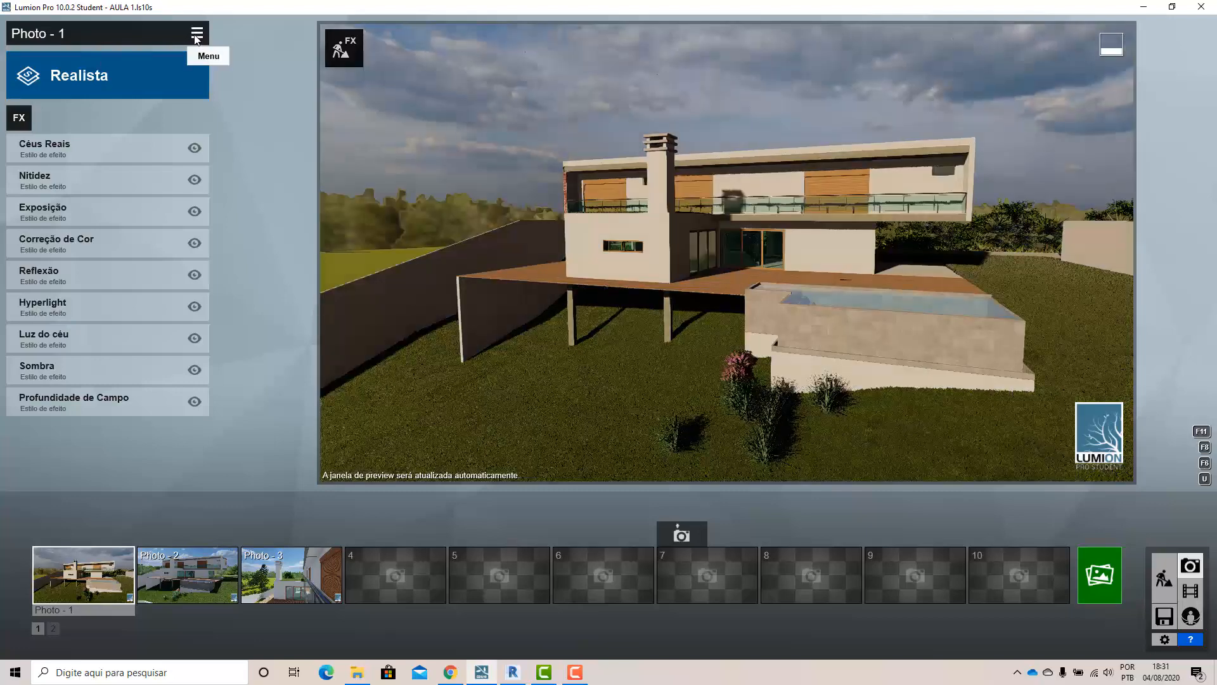
left_click(196, 32)
left_click(146, 92)
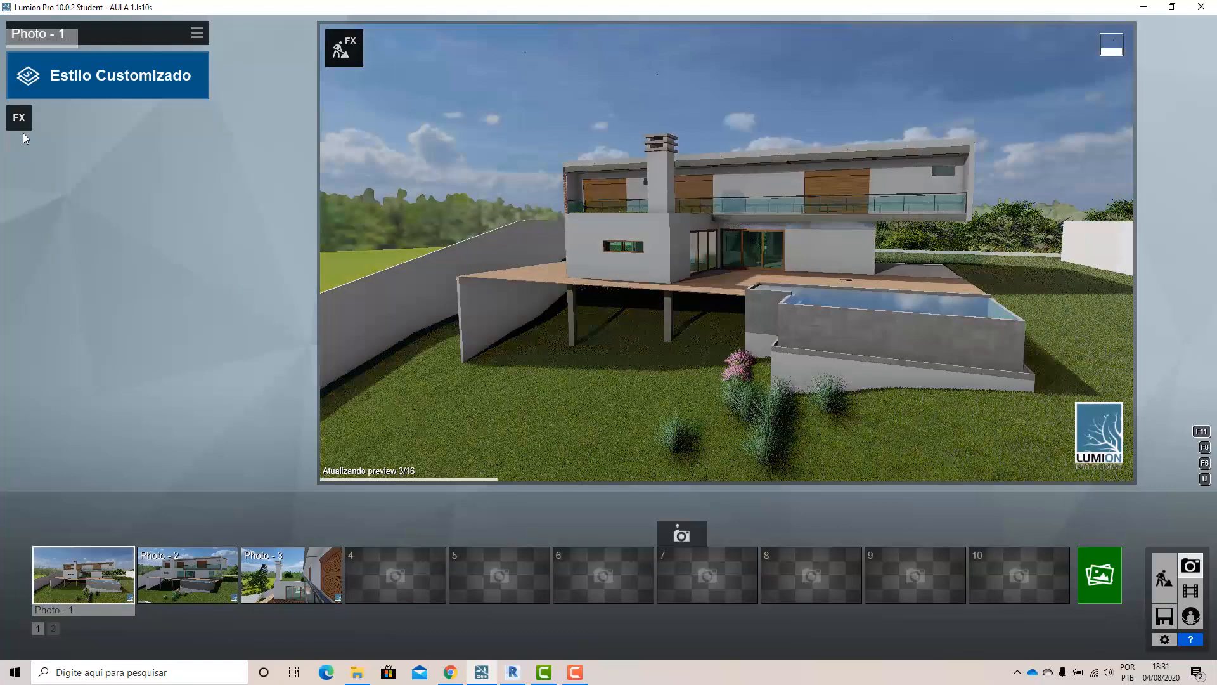
Apply the Interior style to Photo 1 and review its effects and preview
left_click(80, 84)
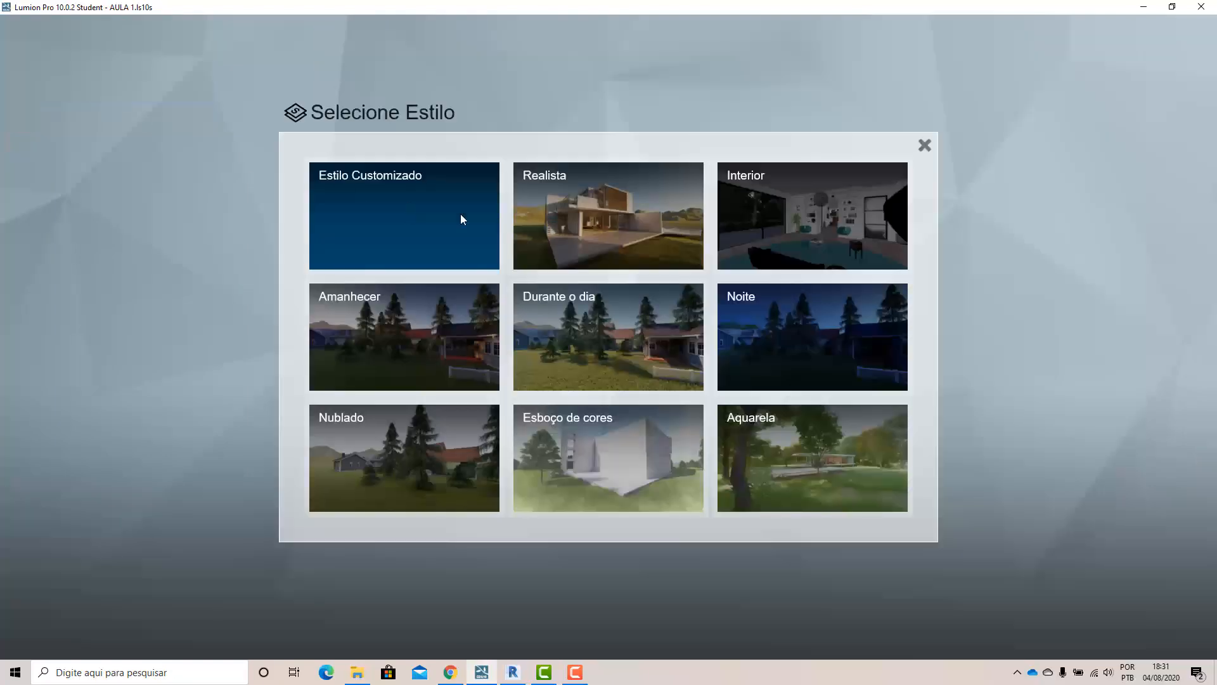
left_click(766, 227)
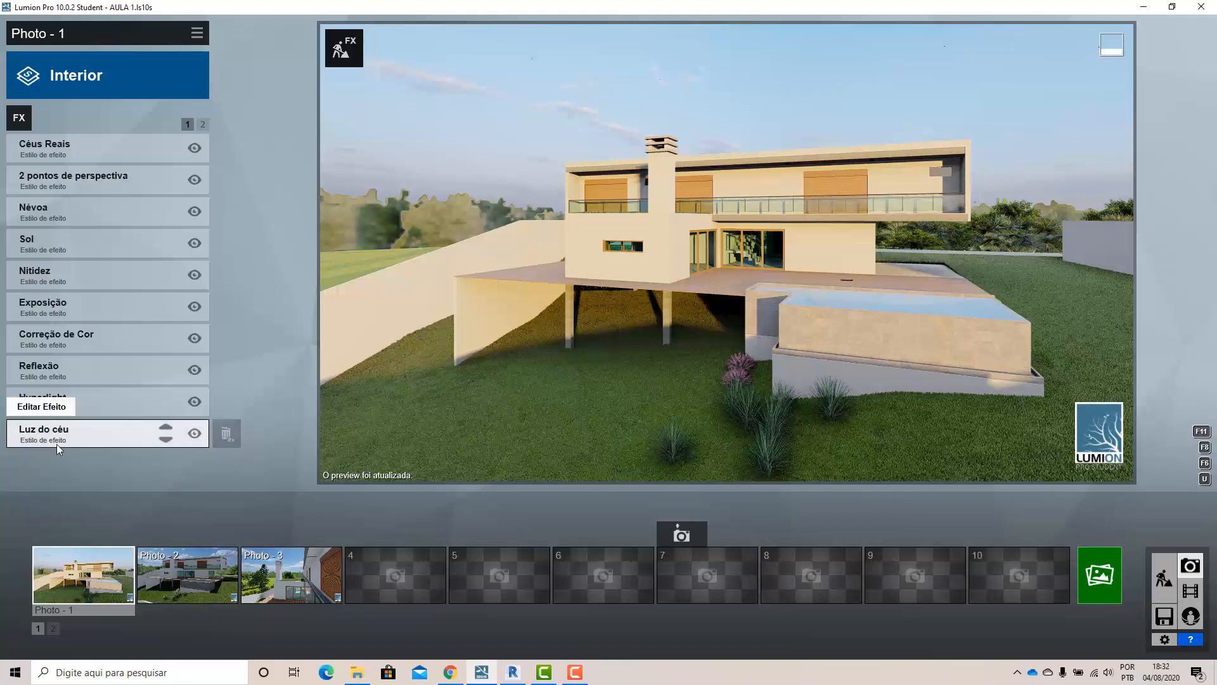
mouse_move(732, 432)
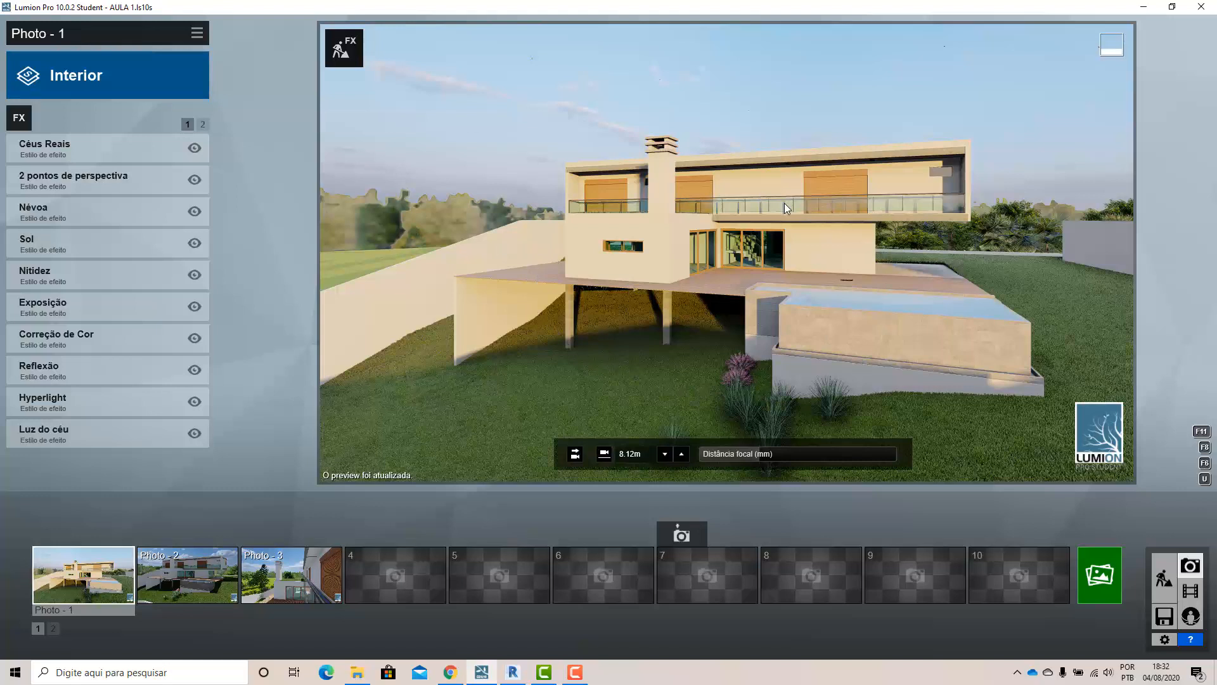
Render Photo 1 as the current frame at Email size, 1280x720, saving it as a JPG named aaa
left_click(1088, 571)
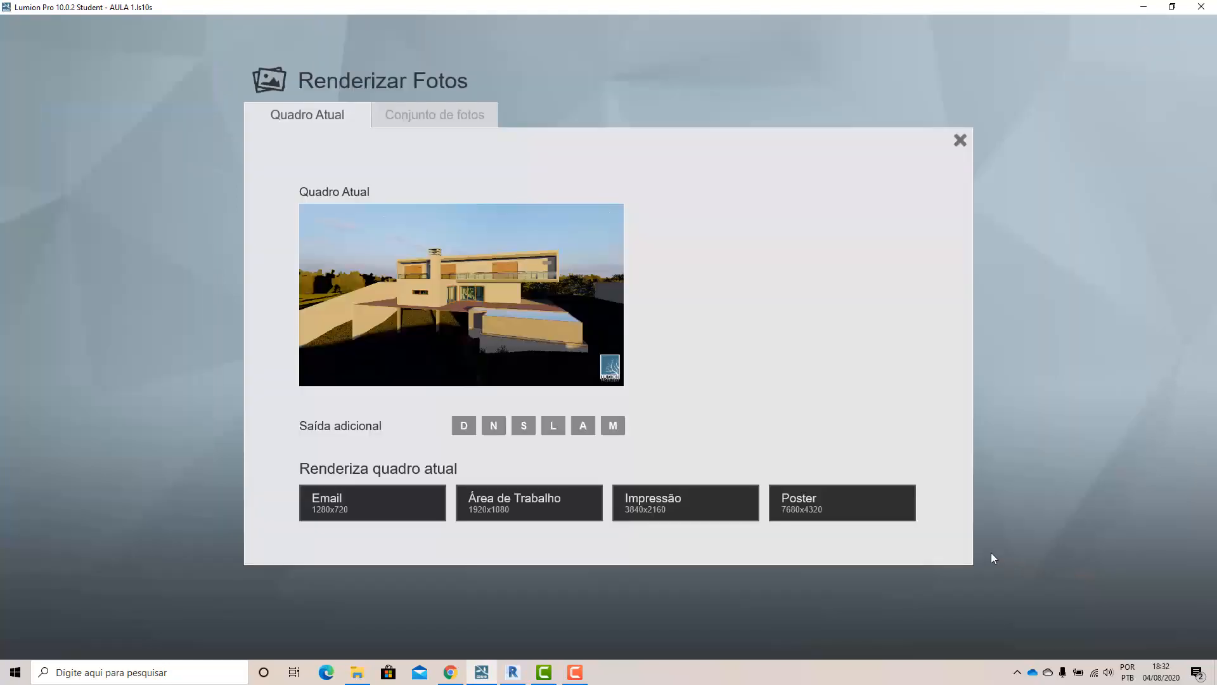
left_click(380, 496)
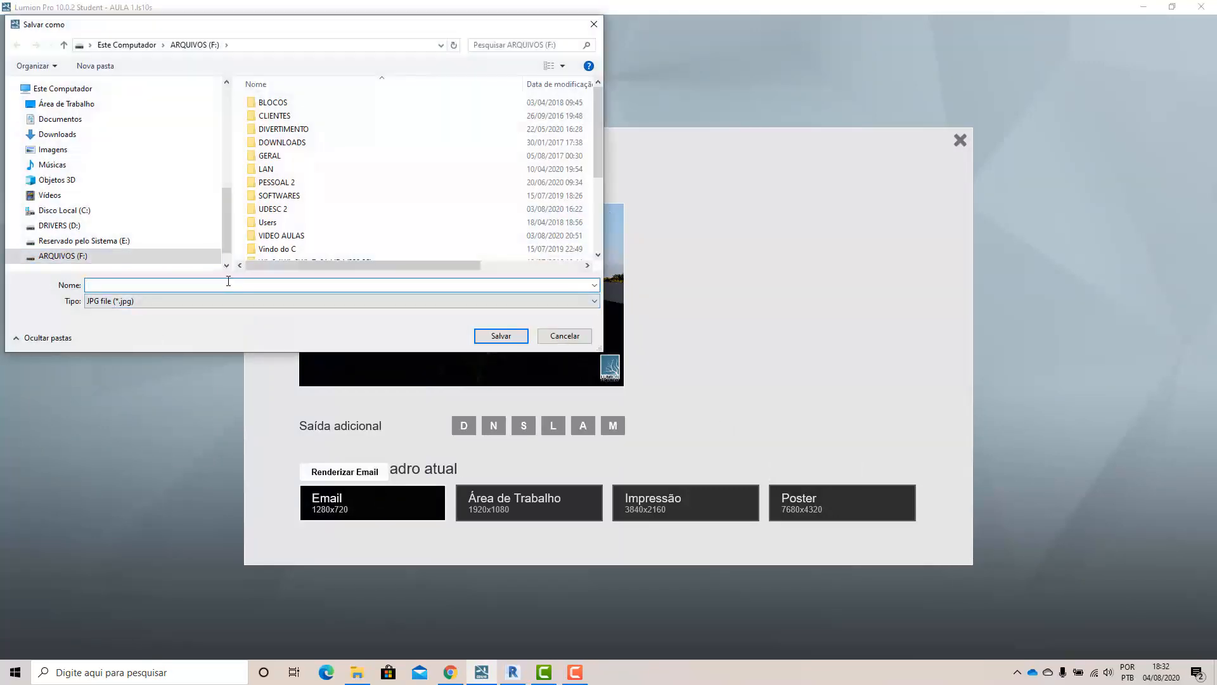
type("aaa")
left_click(505, 337)
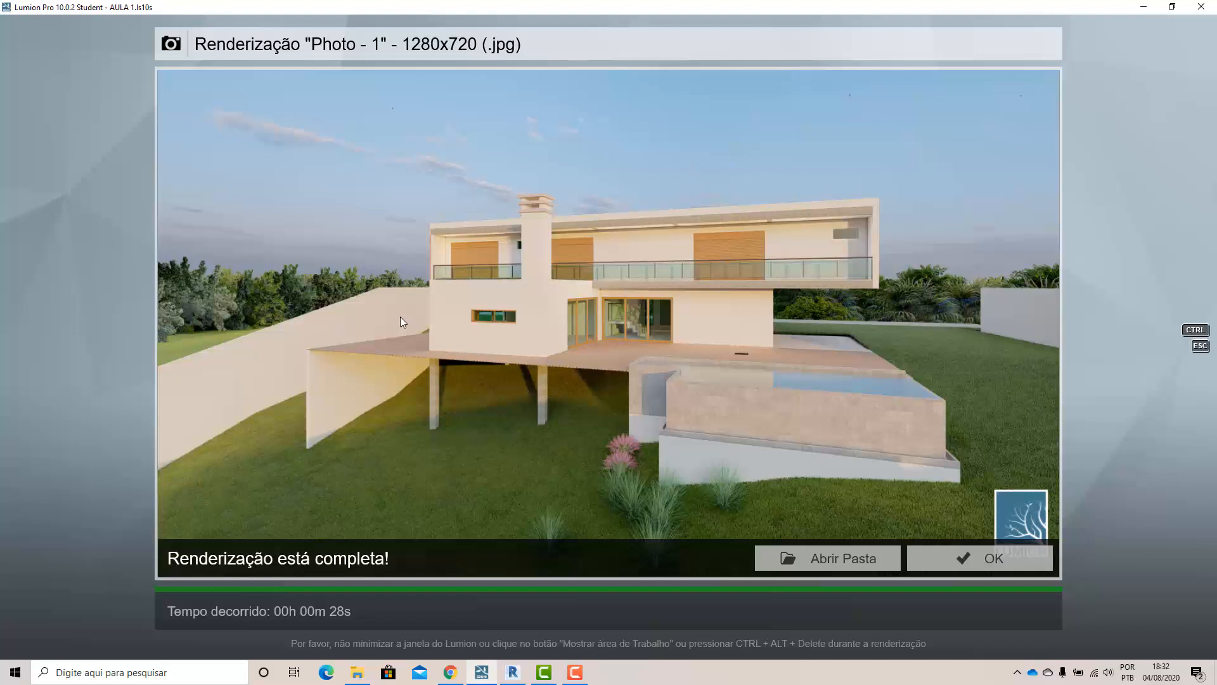
left_click(575, 672)
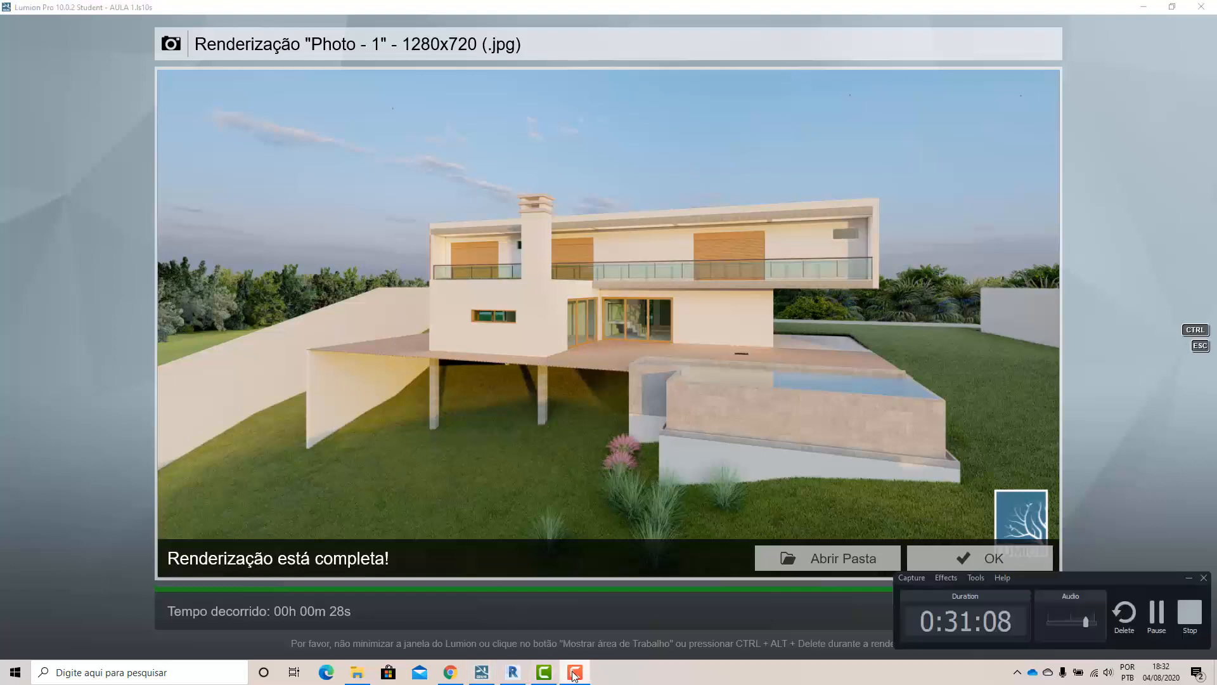